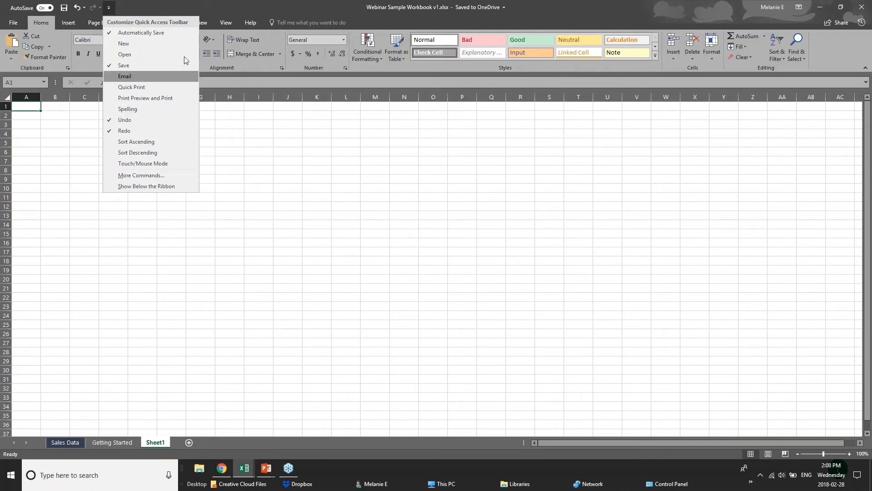
Dismiss the Quick Access Toolbar menu, open the File backstage Info view, and return to the worksheet.
click(178, 3)
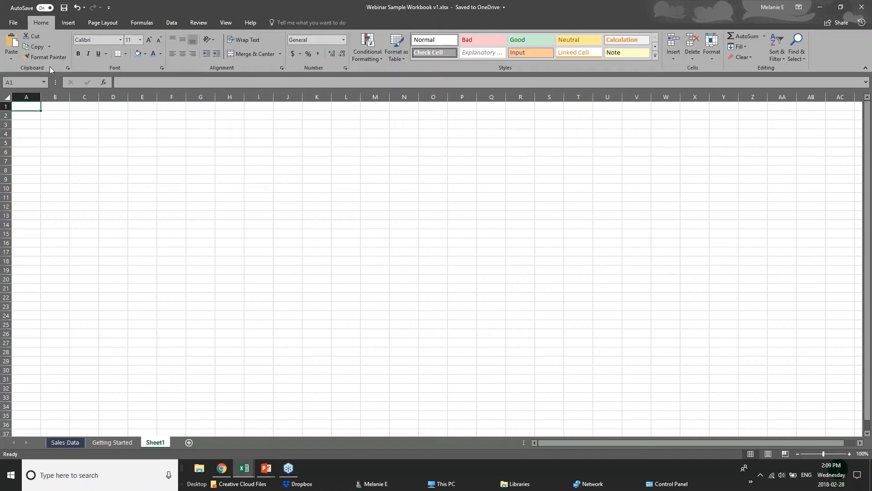
click(21, 23)
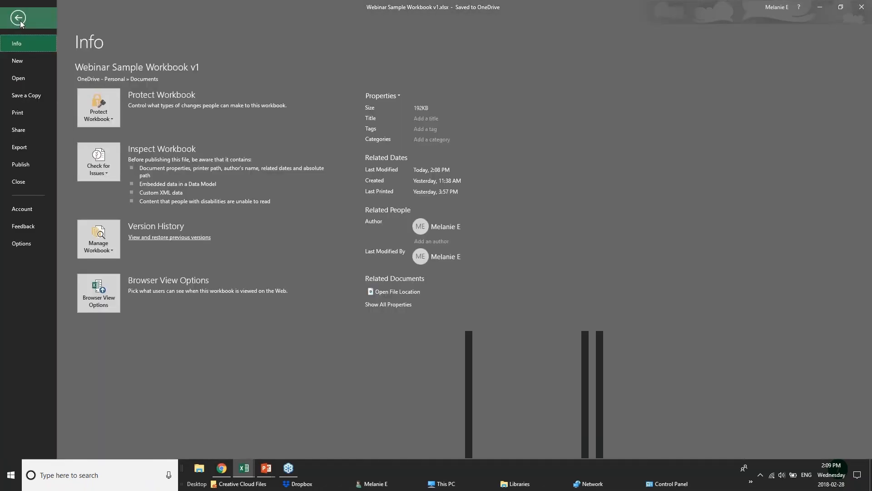
click(20, 20)
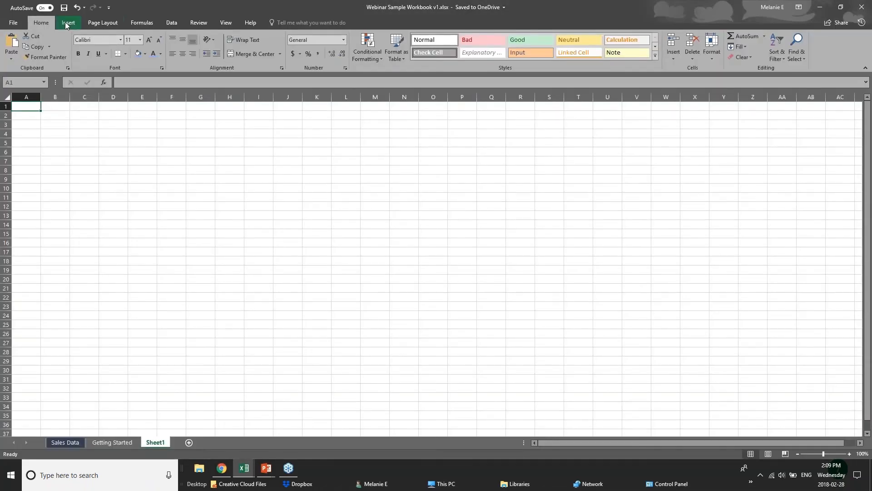
Browse through each ribbon tab, from Insert to Help, to examine the available commands.
click(66, 23)
click(98, 23)
click(142, 23)
click(162, 23)
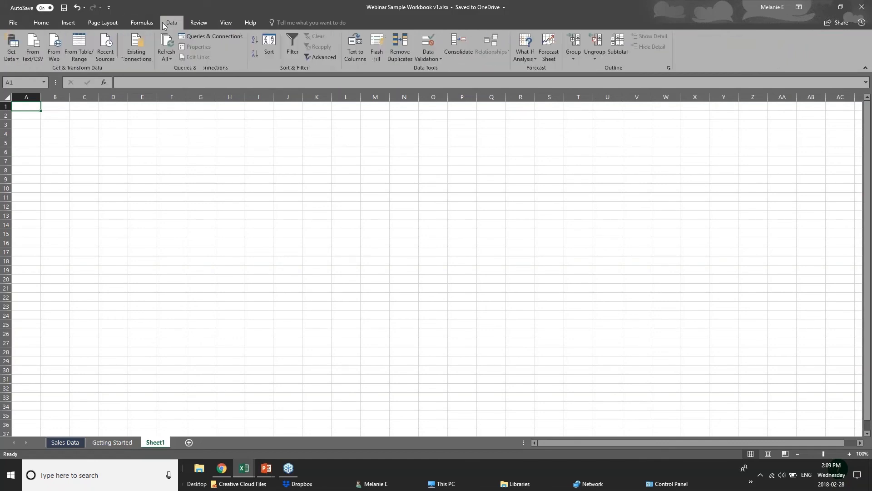
click(209, 23)
click(232, 22)
click(250, 23)
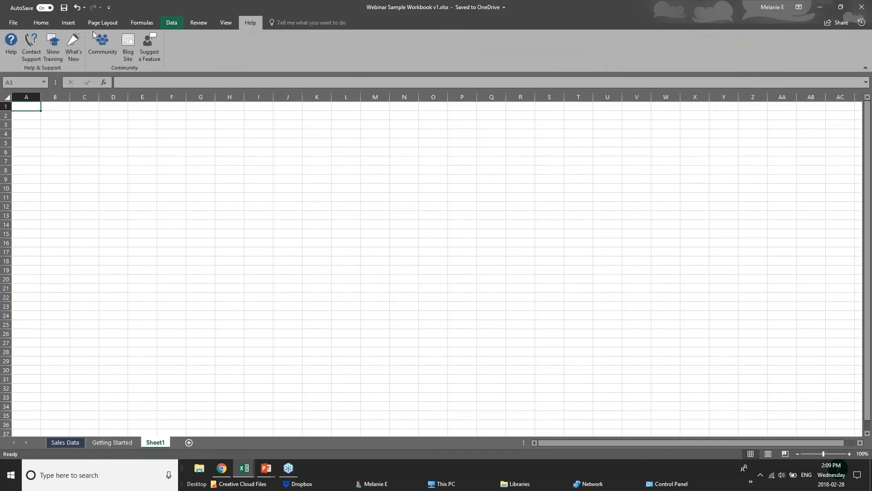
click(41, 23)
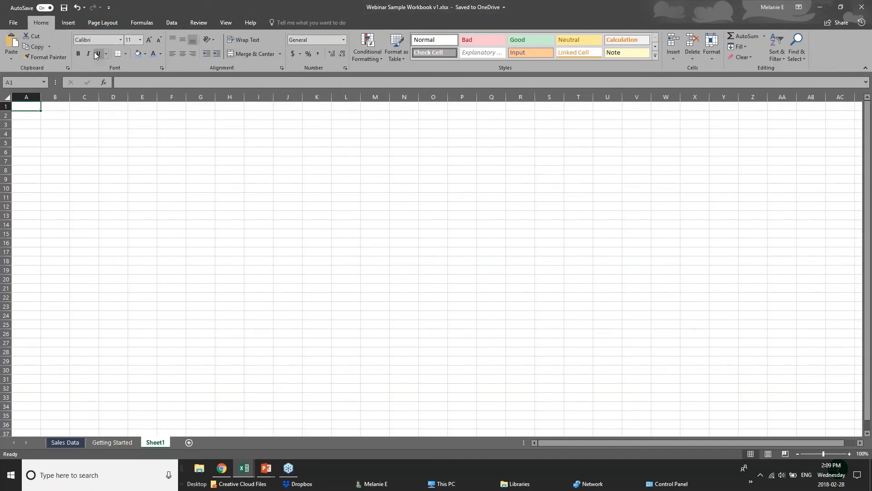
click(73, 28)
click(100, 23)
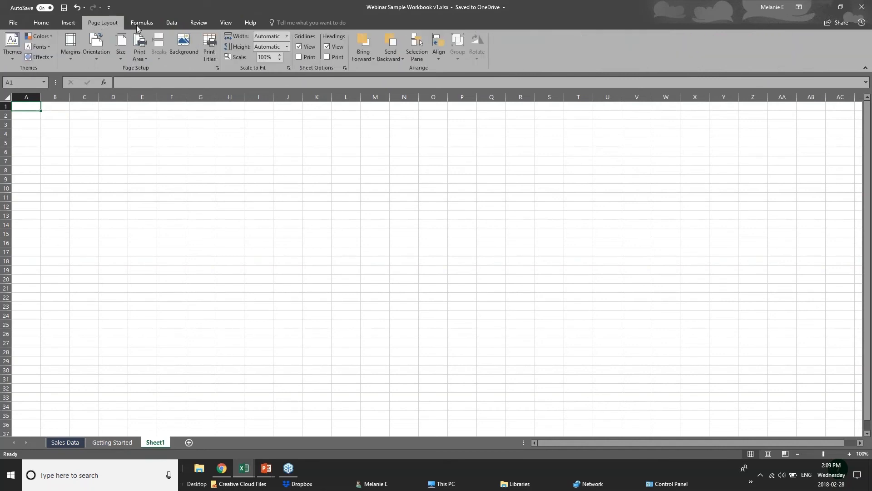
click(142, 25)
click(68, 27)
click(46, 22)
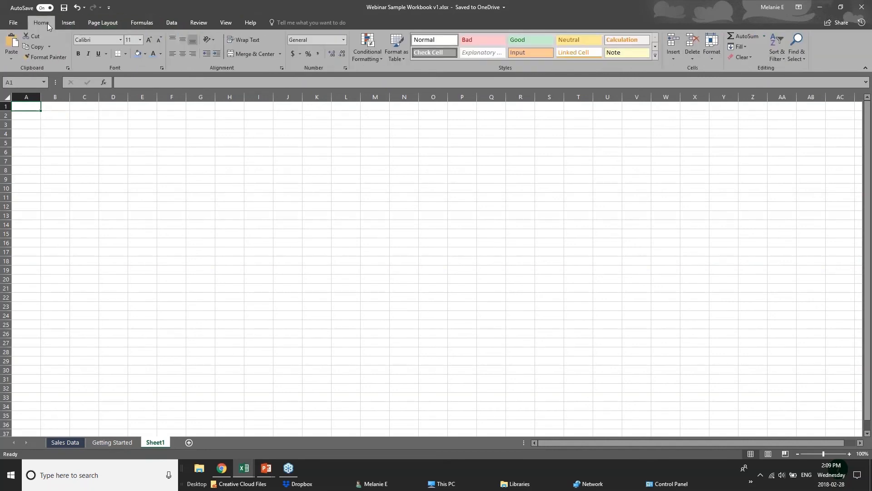
Select various cells and the Name Box to examine how cell addresses are shown.
click(113, 125)
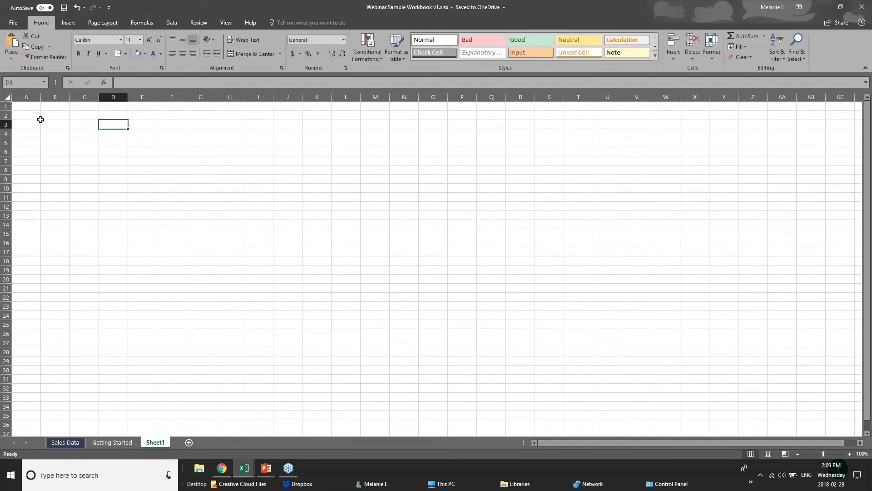
click(25, 83)
click(120, 126)
click(55, 122)
click(94, 122)
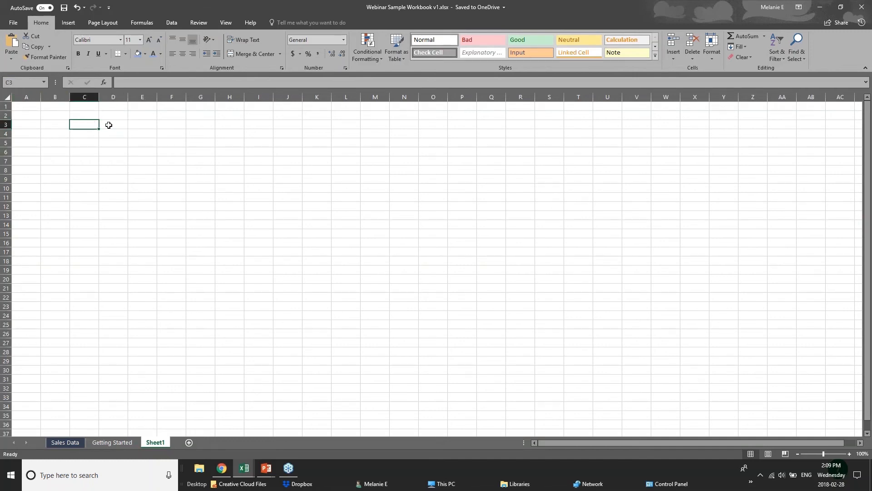
click(110, 125)
click(138, 125)
click(20, 82)
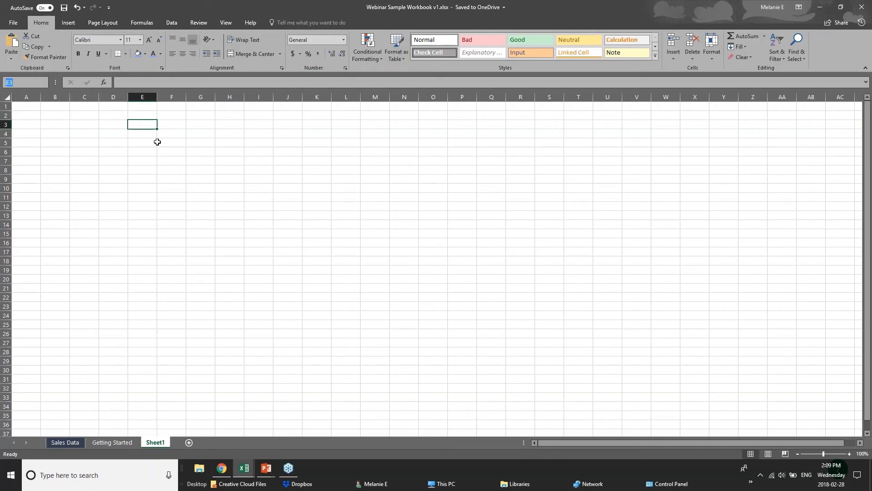
click(144, 125)
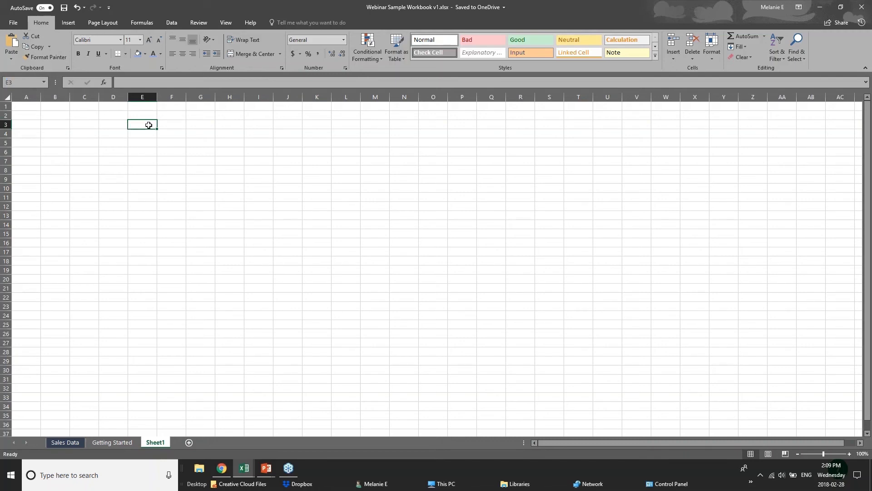
Widen column A and enter Sales Numbers in cell A3.
click(23, 124)
drag(41, 98, 69, 100)
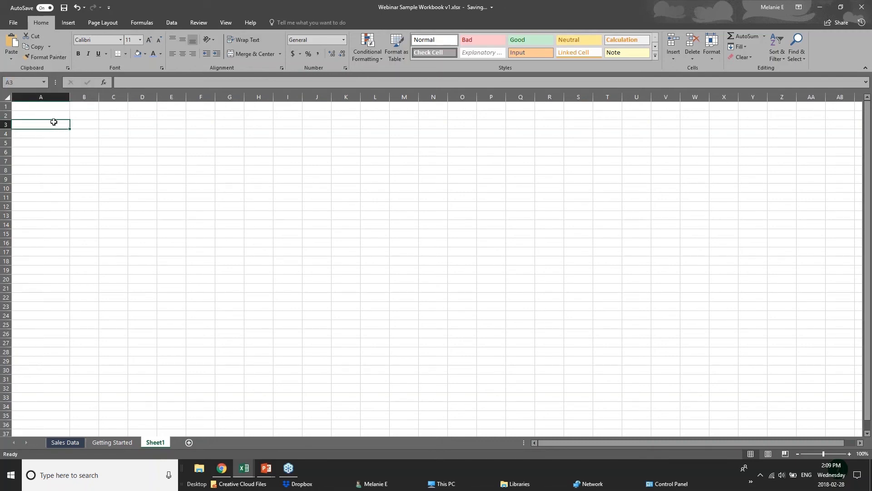
text(S)
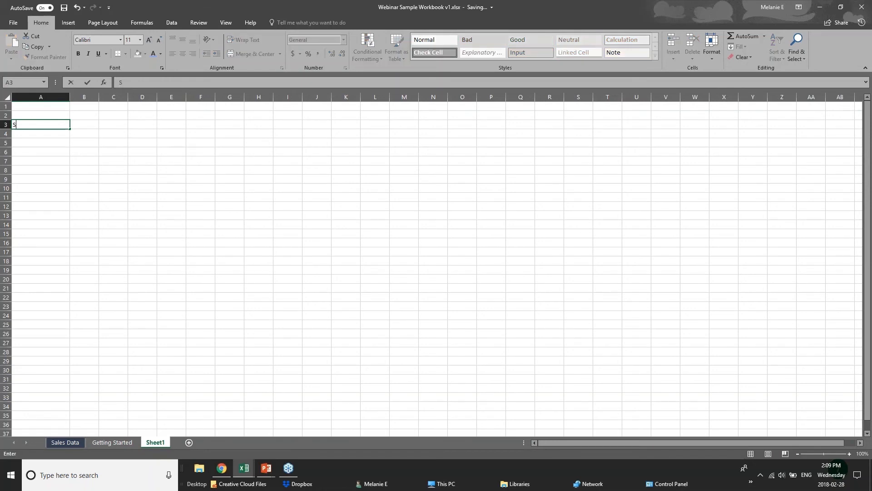
text(ales Numnbe)
key(BackSpace)
key(BackSpace)
key(BackSpace)
key(BackSpace)
text(ber)
click(53, 143)
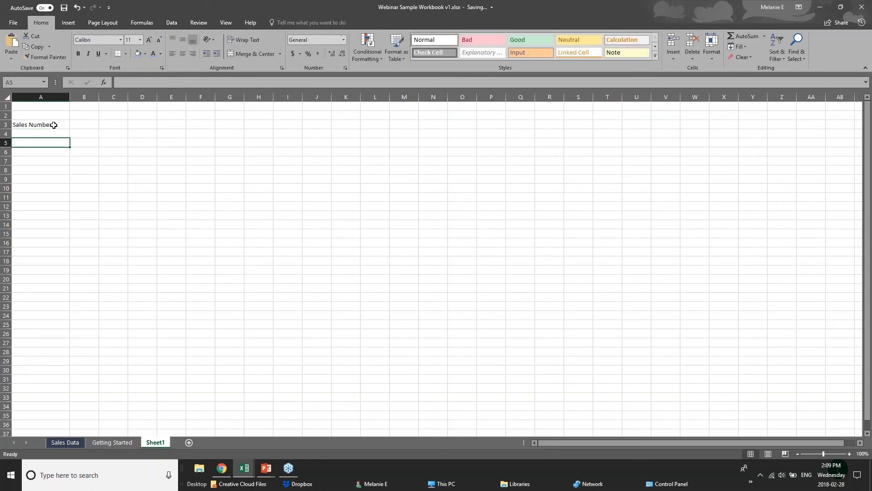
Select cells A3 and A4 and the formula bar to examine the cell contents.
click(53, 125)
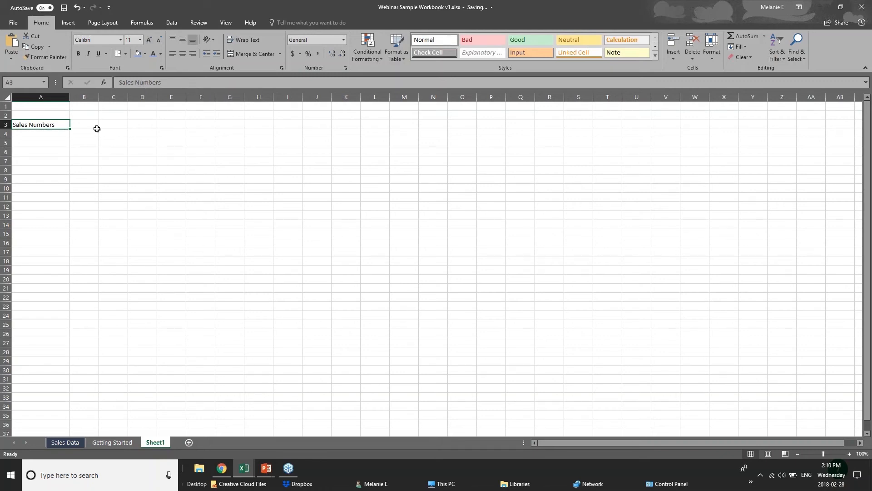
click(51, 137)
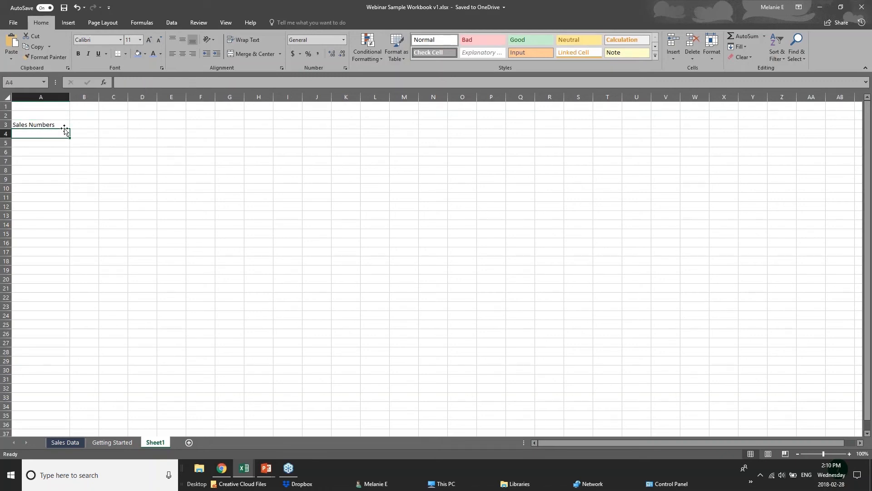
click(132, 82)
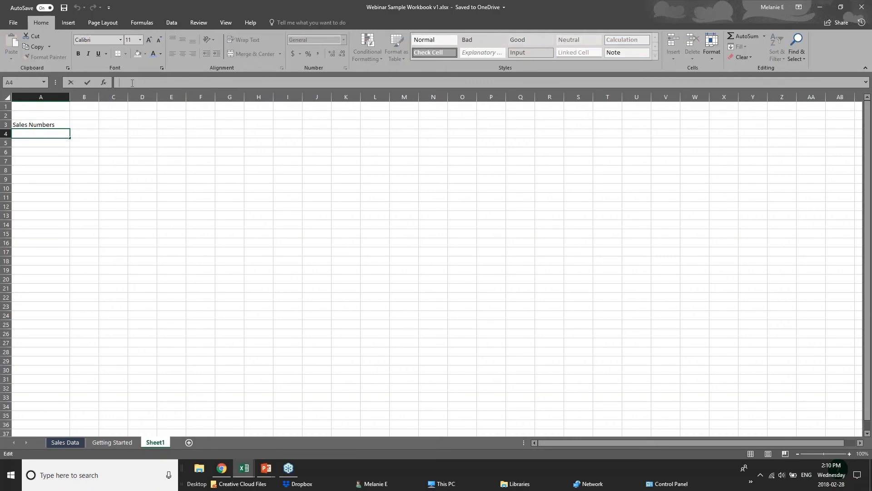
click(85, 126)
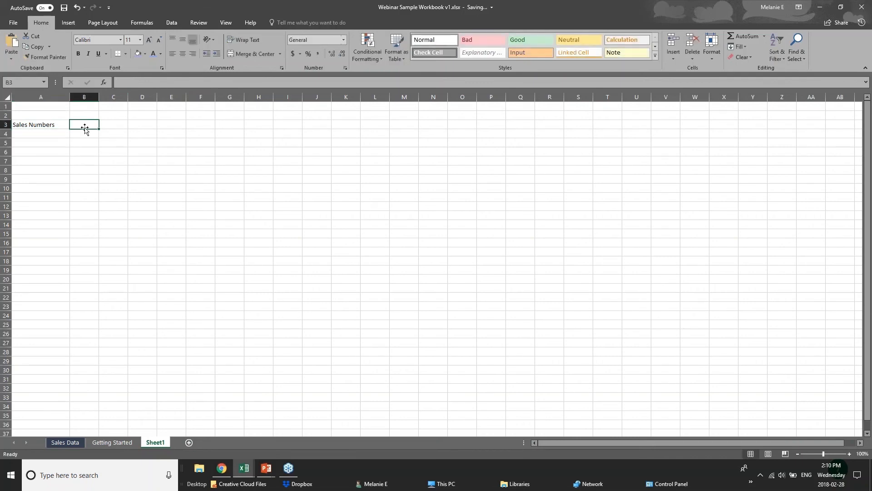
Enter Jan 2018 in cell B2 and 20 in cell B3.
click(80, 115)
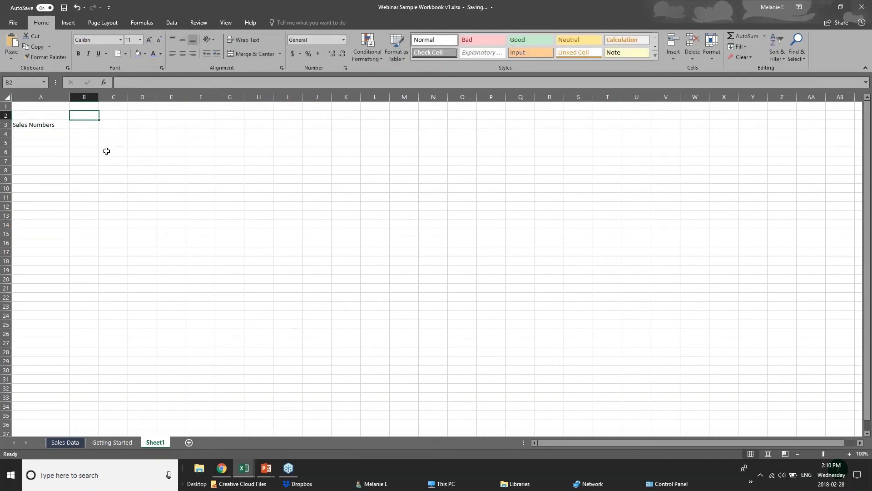
text(Jan 2)
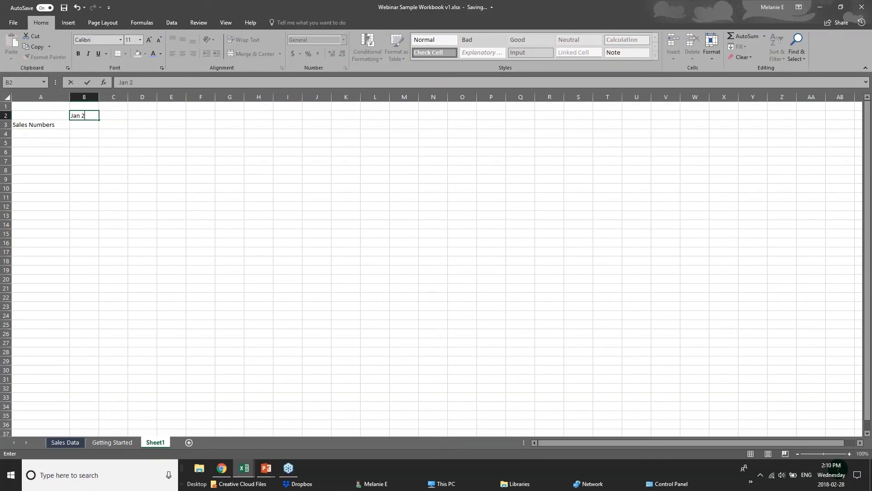
text(018)
click(88, 125)
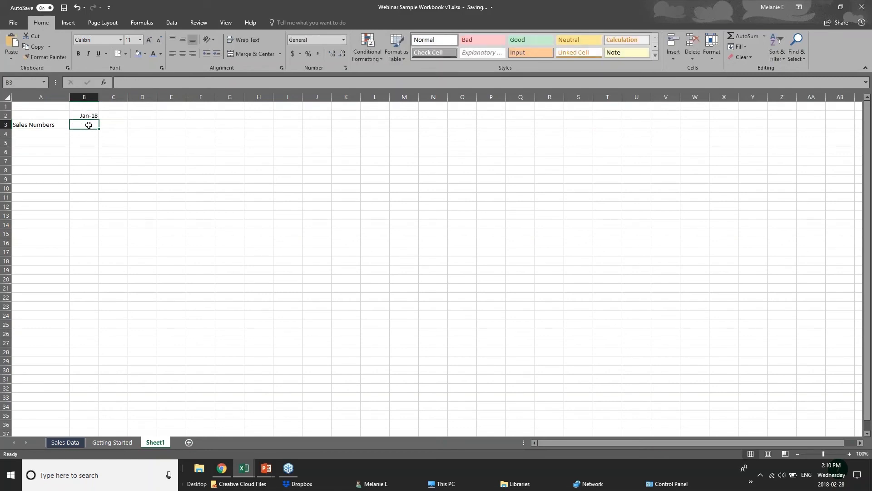
text(20)
click(53, 142)
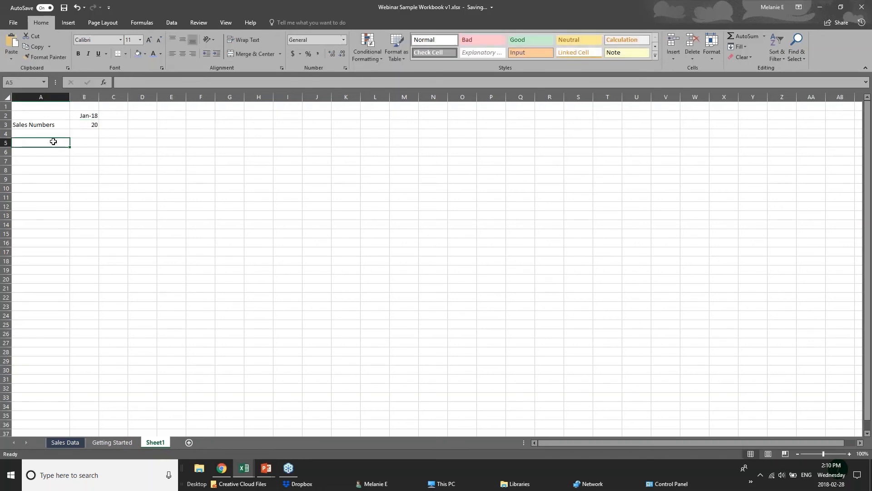
Inspect the contents of cells A3, B3 and B2 in the formula bar and by editing B2 in the cell.
click(47, 125)
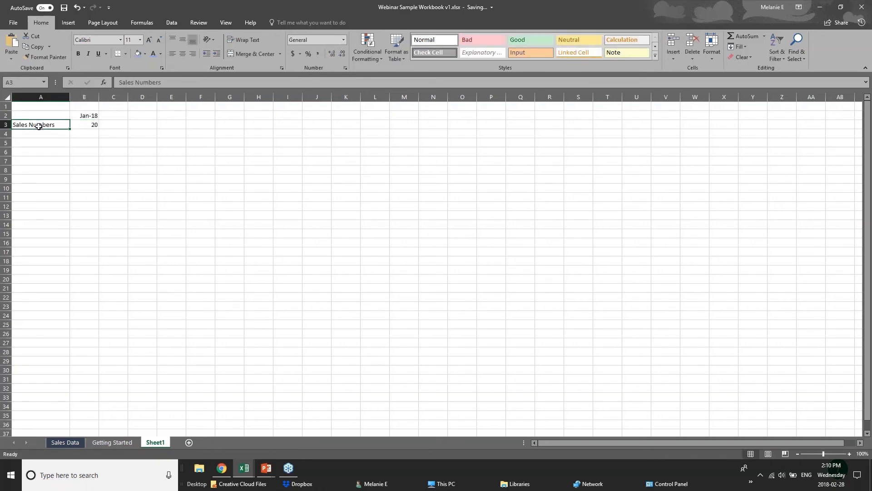
click(95, 127)
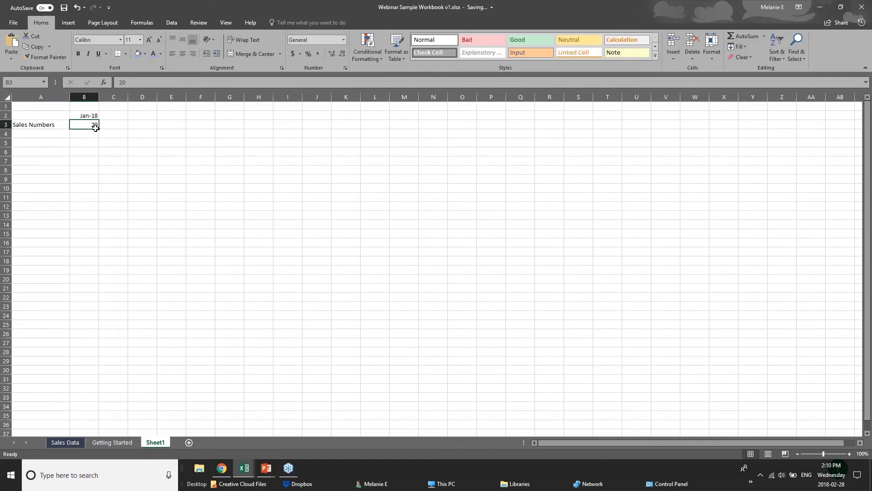
click(37, 126)
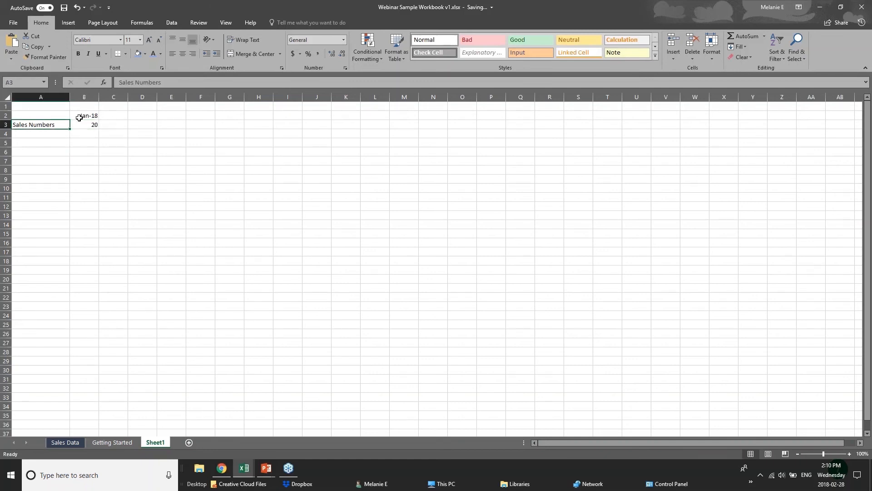
click(80, 116)
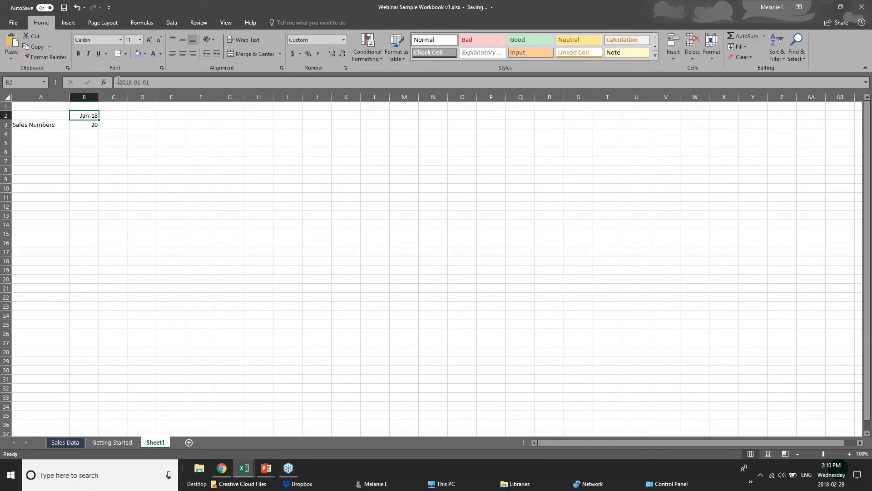
drag(119, 82, 153, 83)
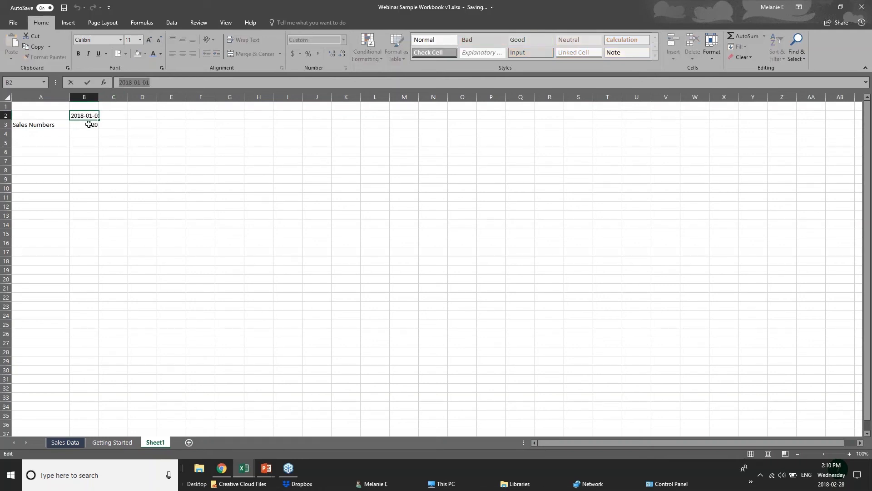
key(Escape)
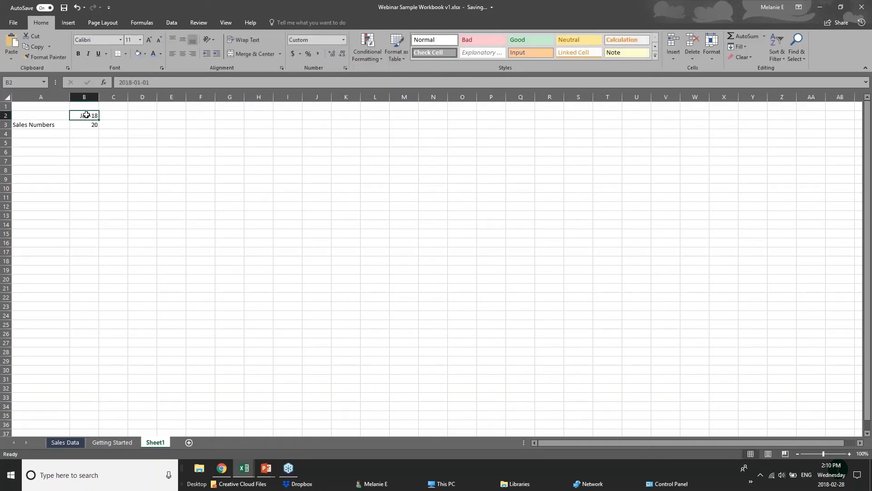
double_click(77, 115)
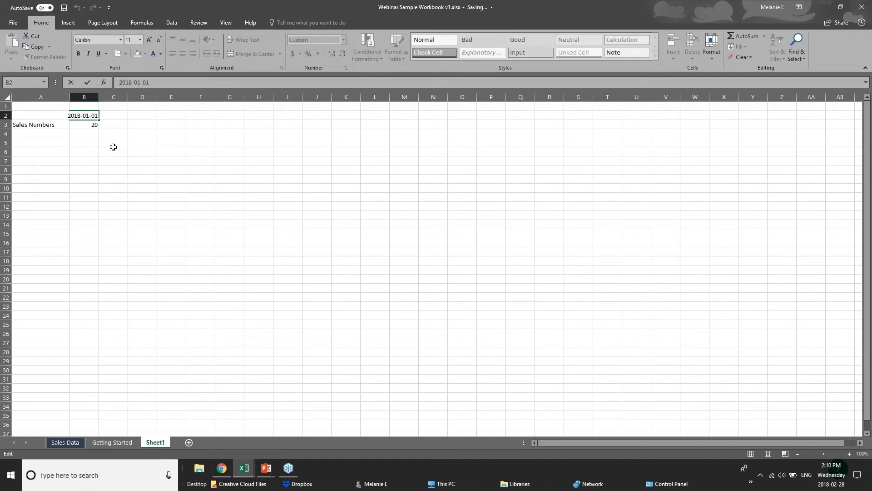
click(91, 135)
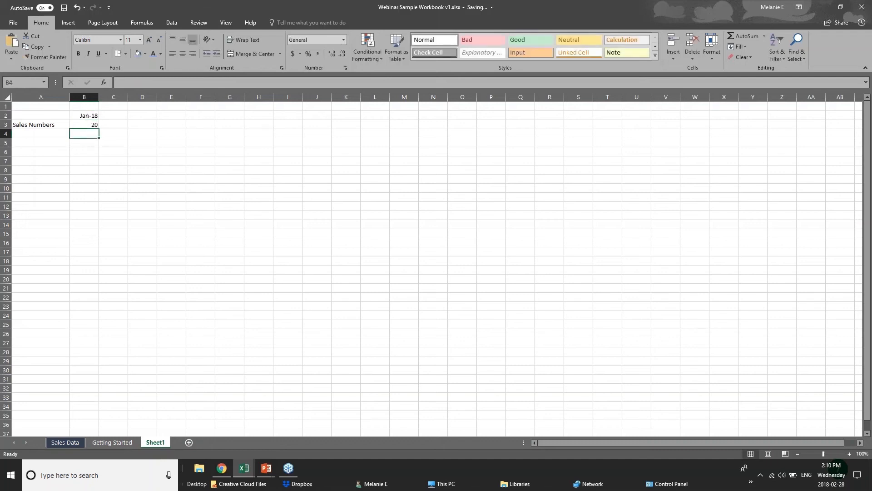
double_click(80, 116)
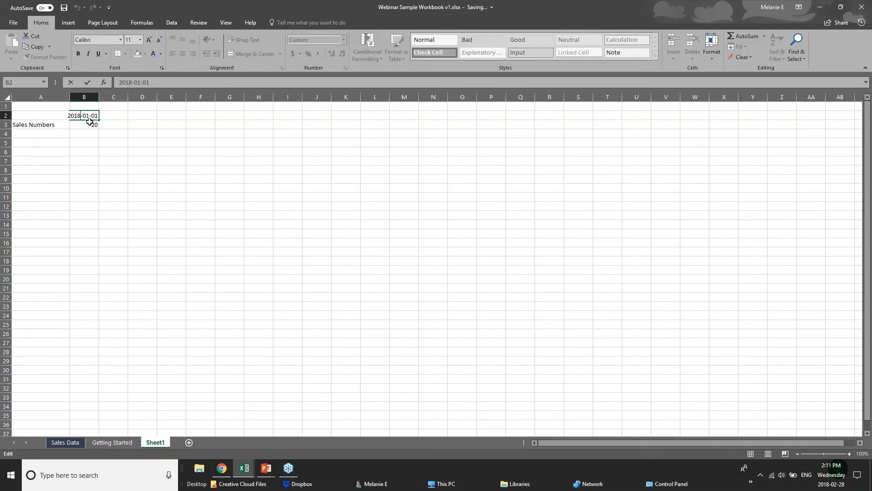
key(Return)
click(79, 137)
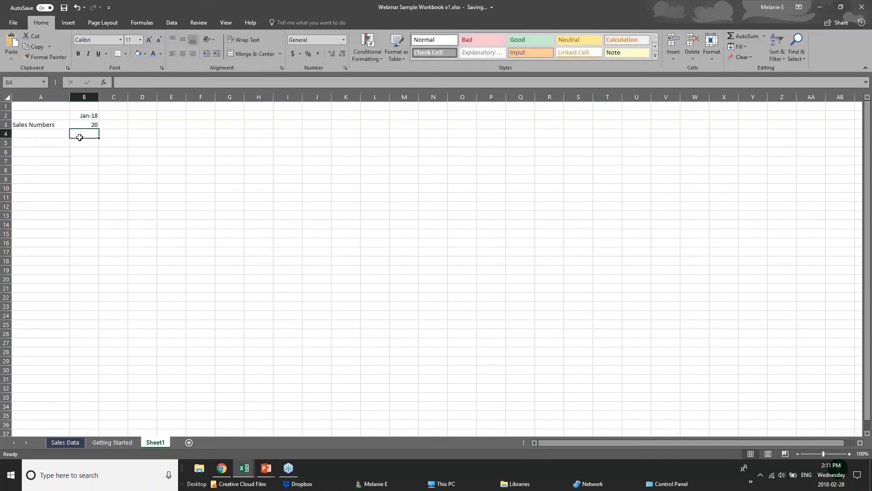
click(28, 133)
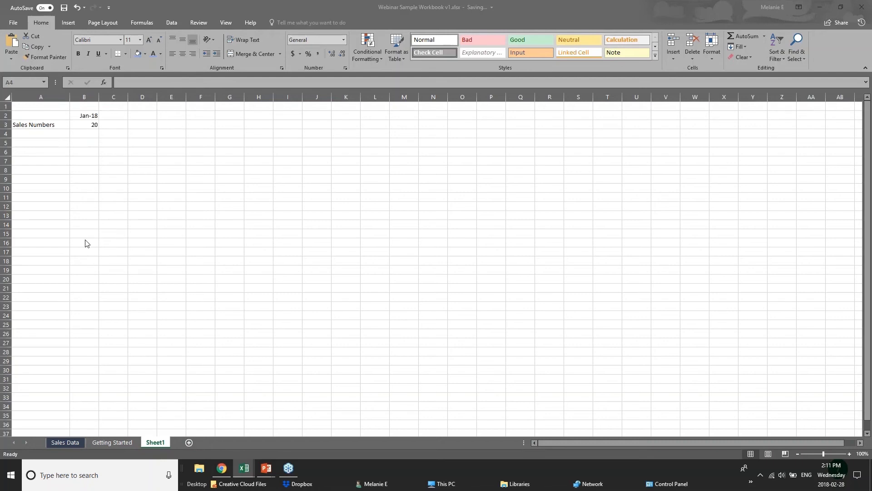
click(245, 468)
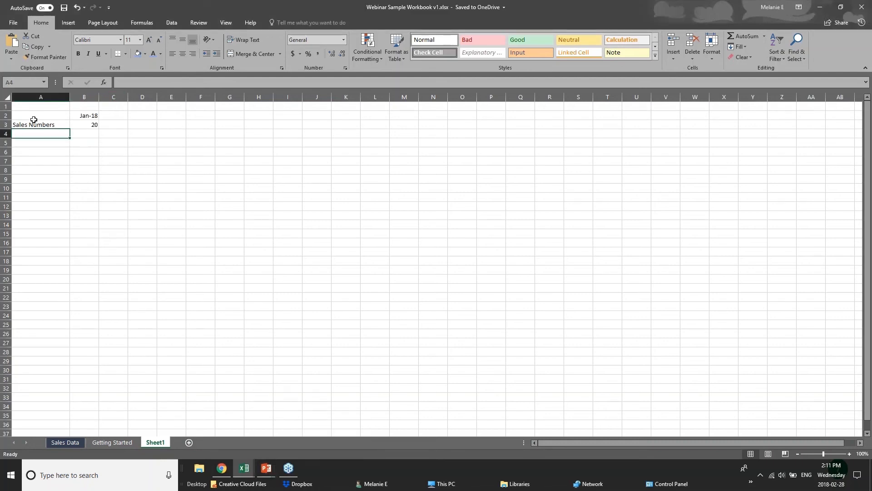
mouse_move(266, 468)
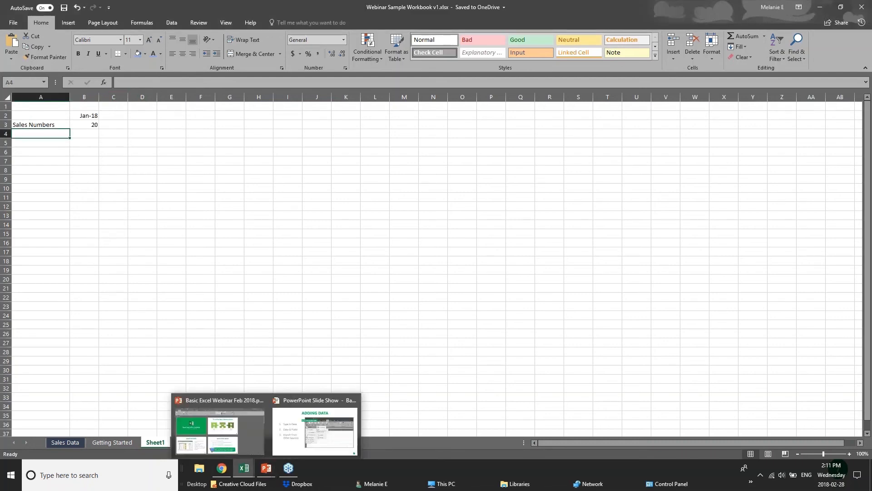
click(179, 139)
click(117, 116)
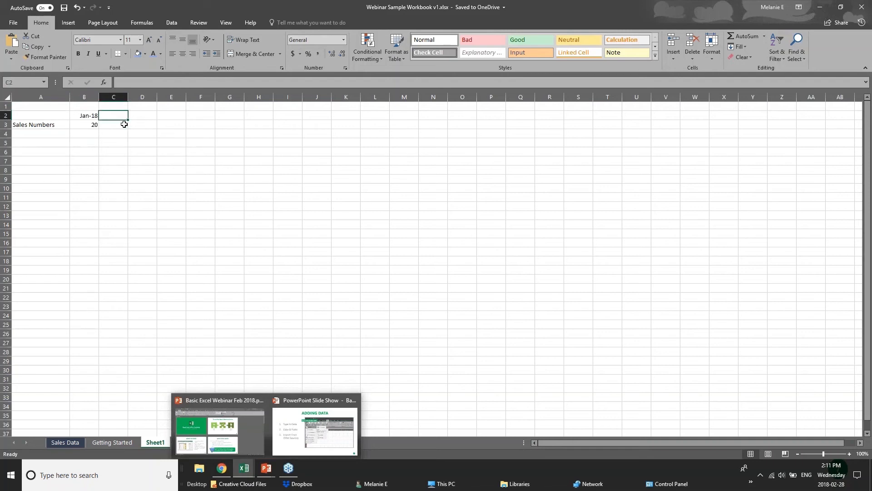
click(48, 133)
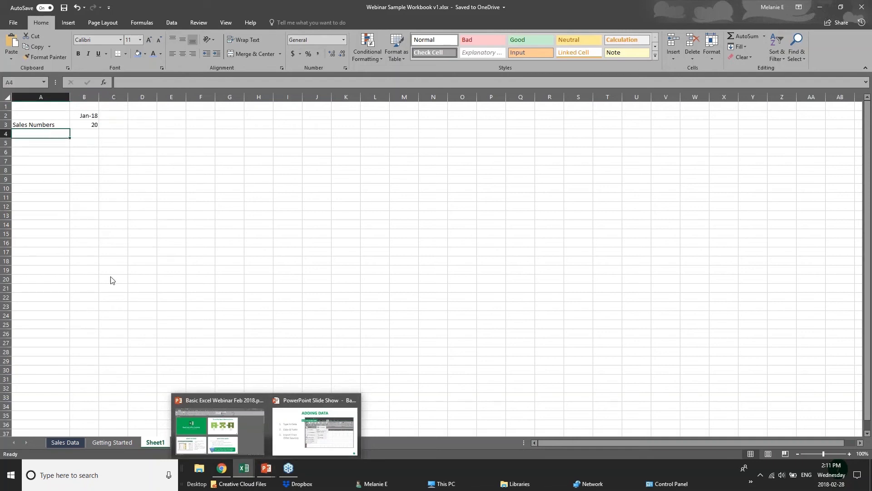
Open the Getting Started sheet and select cells in the Sales and Overhead rows of the annual sales table.
click(121, 443)
click(94, 445)
click(171, 247)
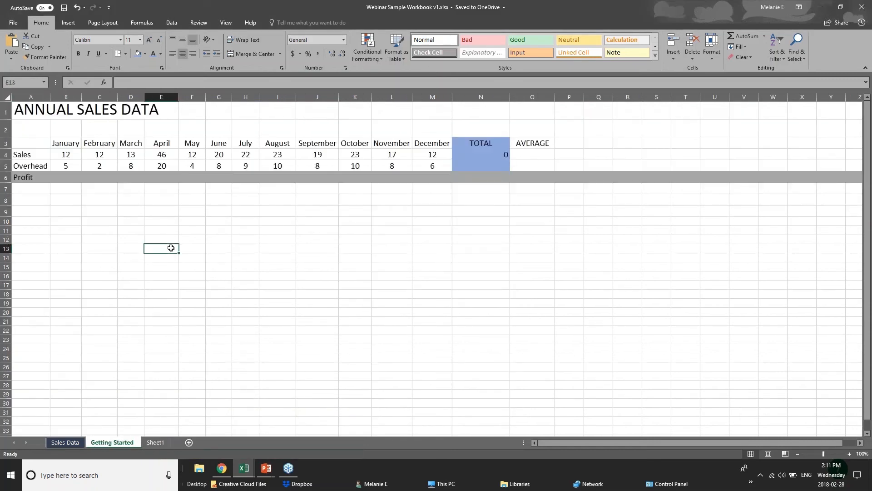
click(134, 201)
click(65, 168)
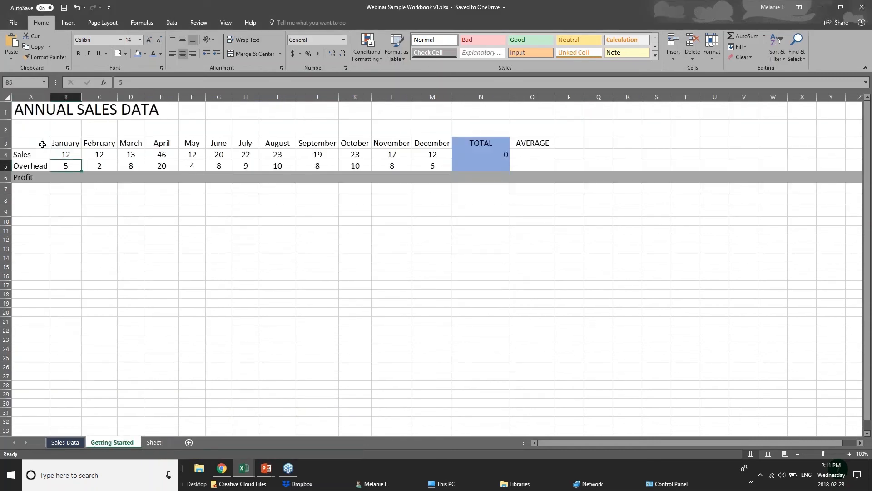
click(42, 145)
click(37, 166)
drag(28, 154, 503, 155)
click(195, 230)
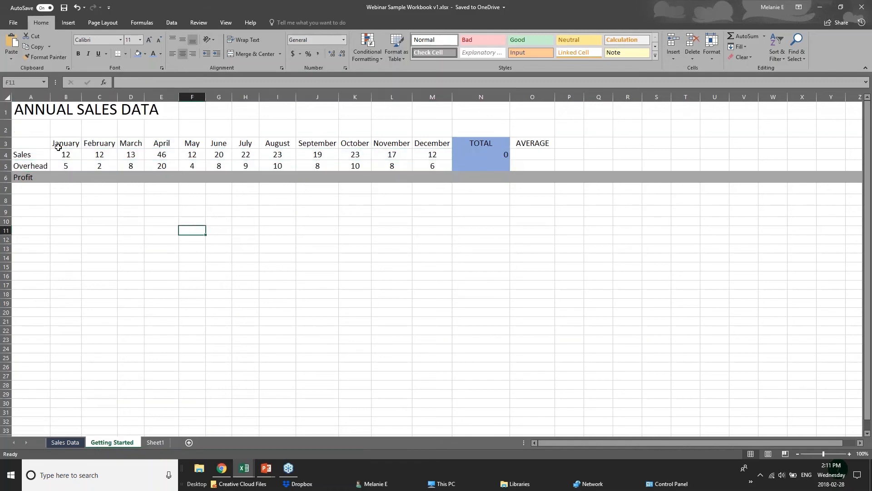
Select the month headers, the Profit row and the TOTAL and AVERAGE columns to examine their contents.
drag(58, 147, 101, 156)
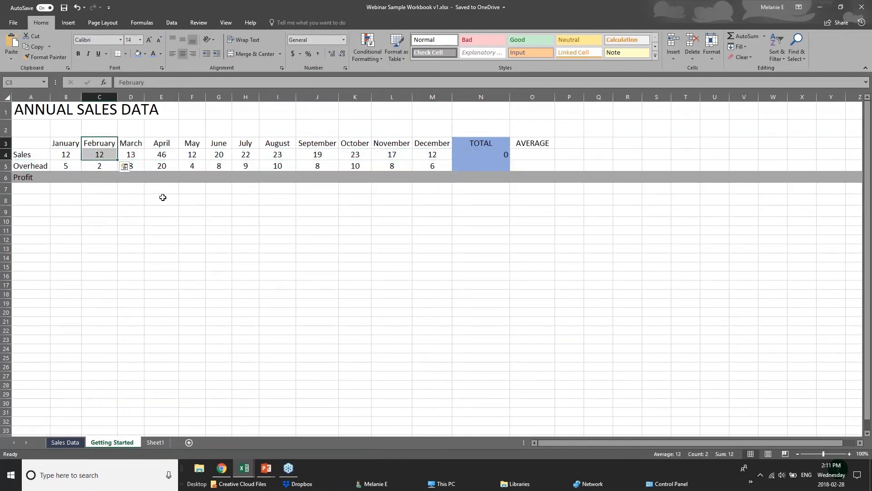
click(163, 190)
click(54, 178)
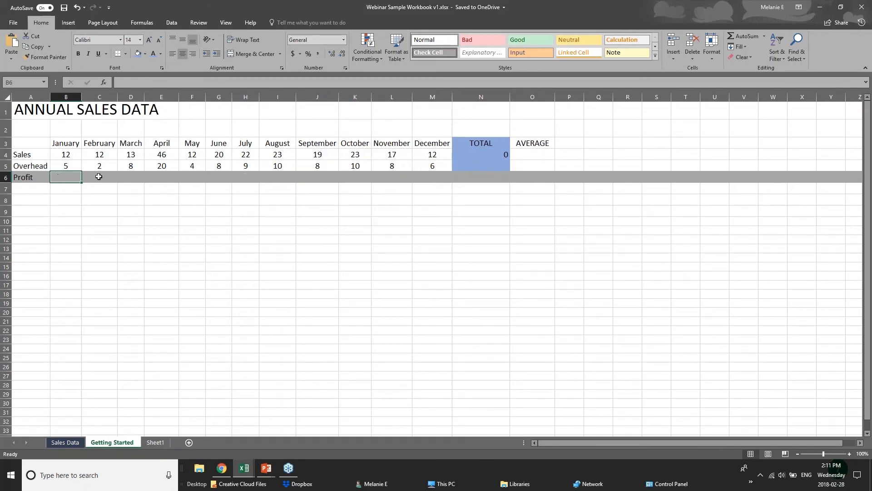
click(487, 179)
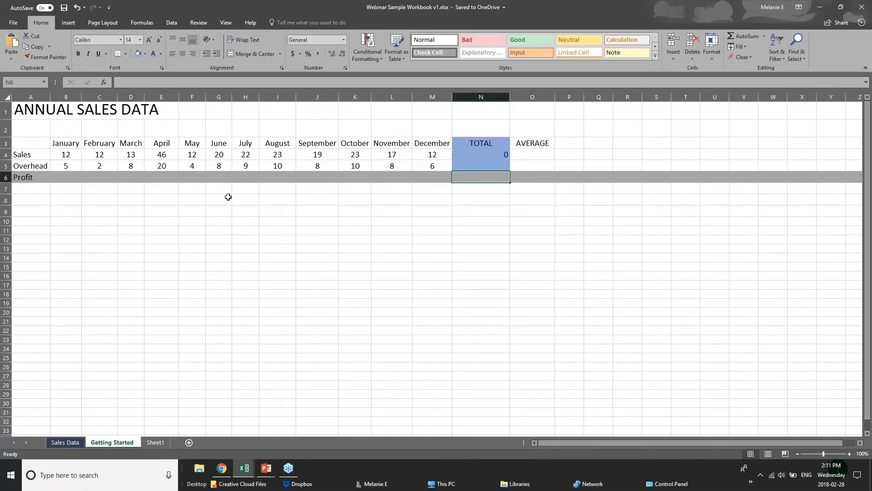
drag(487, 148, 482, 178)
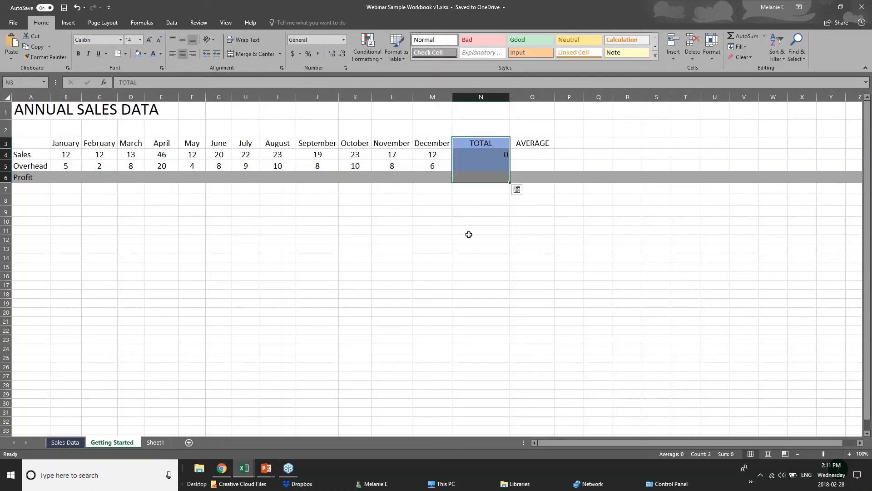
click(474, 155)
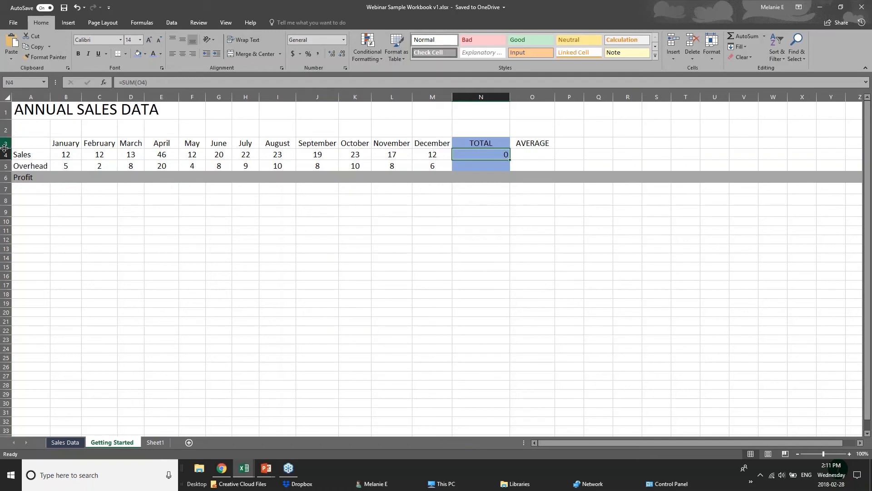
click(491, 169)
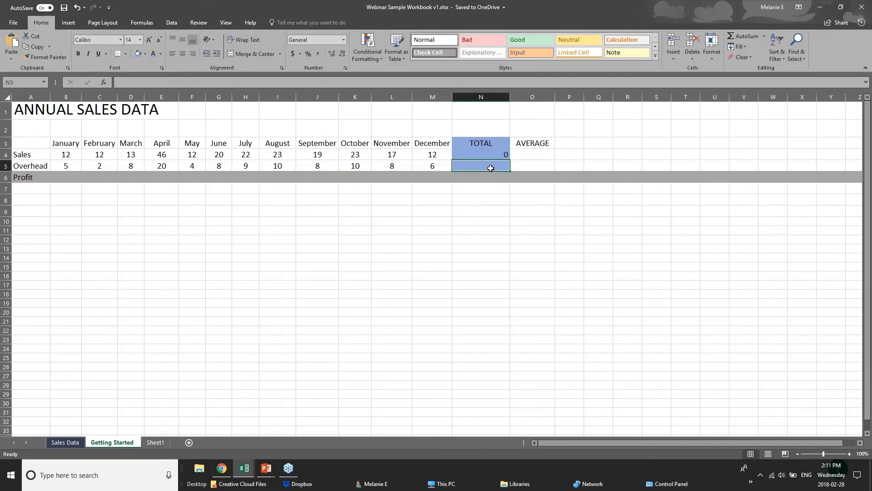
drag(520, 144, 527, 178)
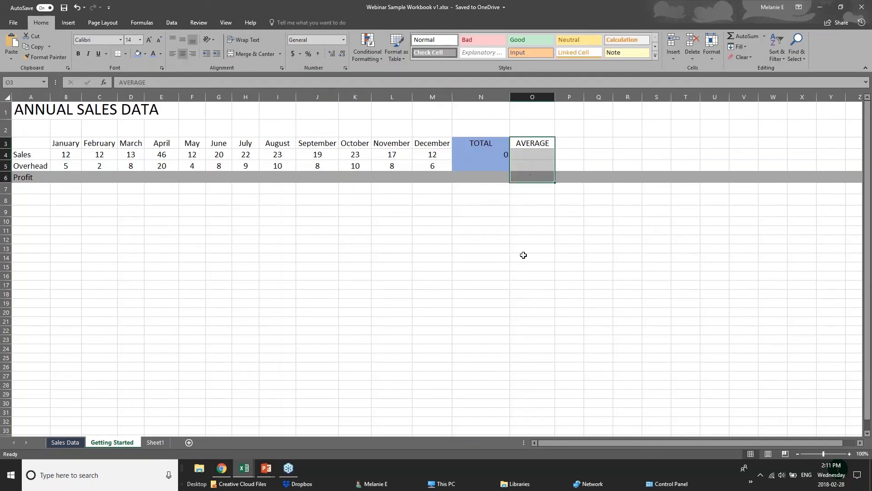
key(alt+Tab)
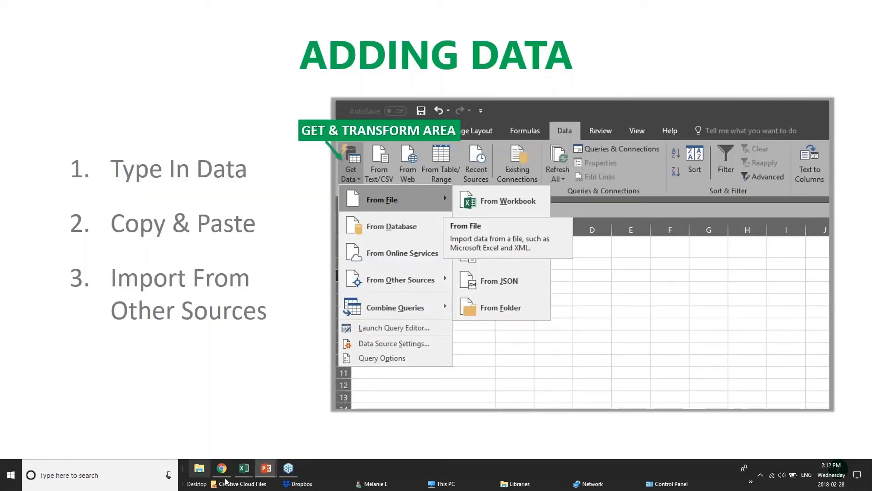
mouse_move(244, 468)
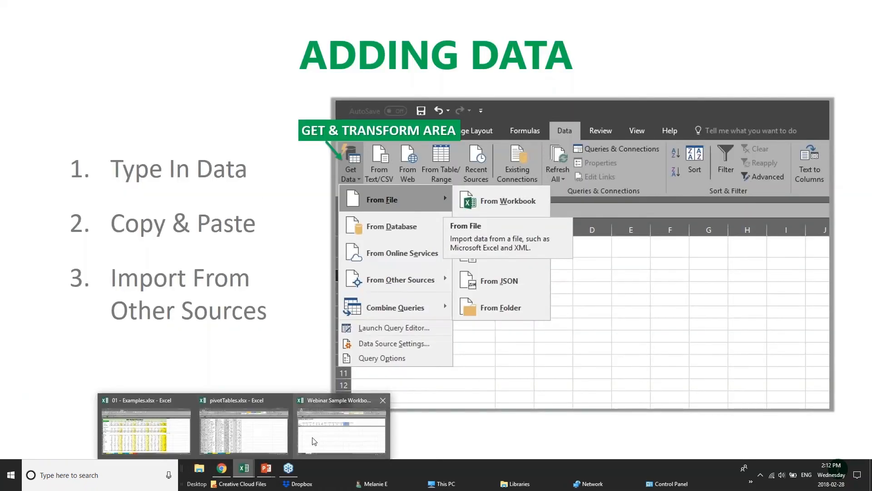
click(315, 430)
click(124, 204)
click(89, 199)
click(72, 199)
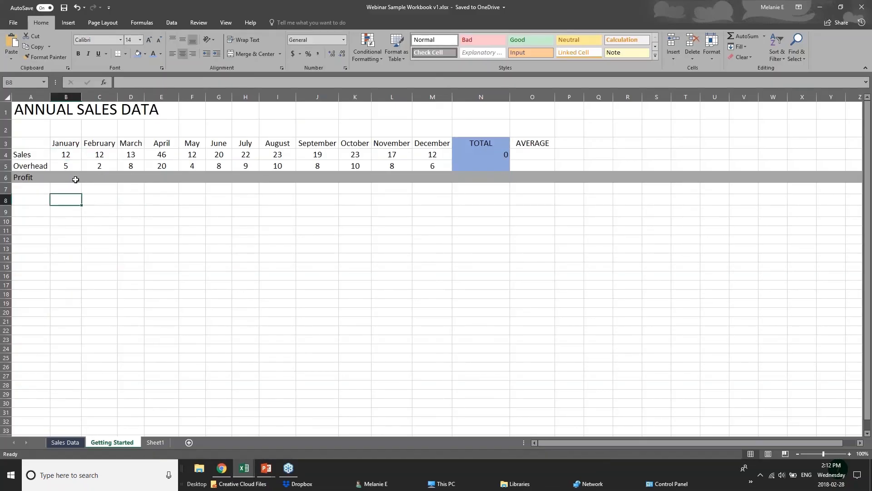
click(37, 203)
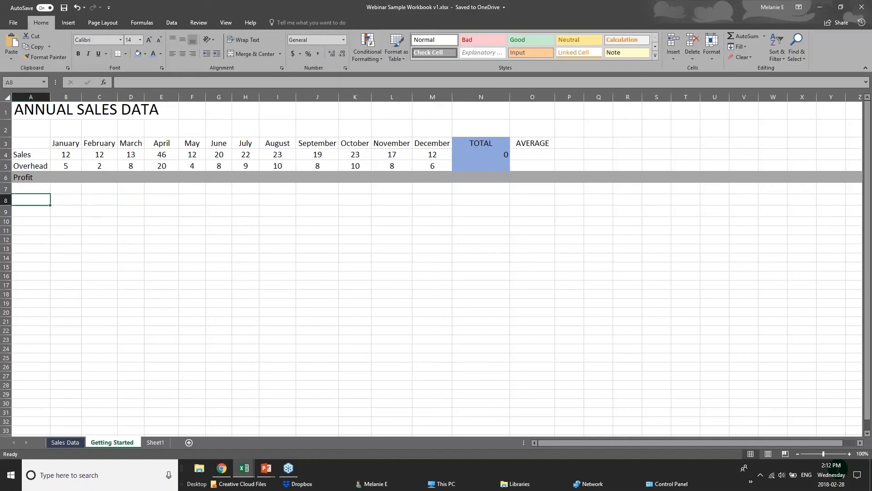
click(67, 199)
click(68, 180)
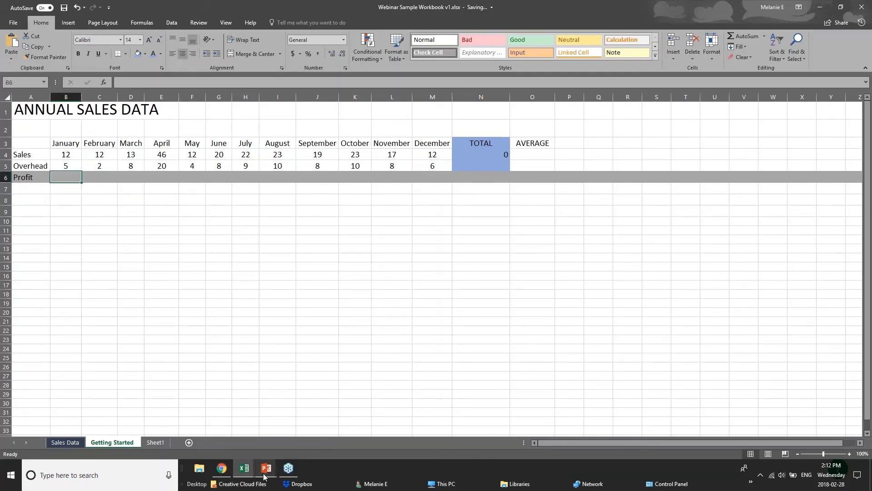
Switch to the PowerPoint slide show and advance to the Adding Formulas slide.
mouse_move(266, 470)
click(268, 433)
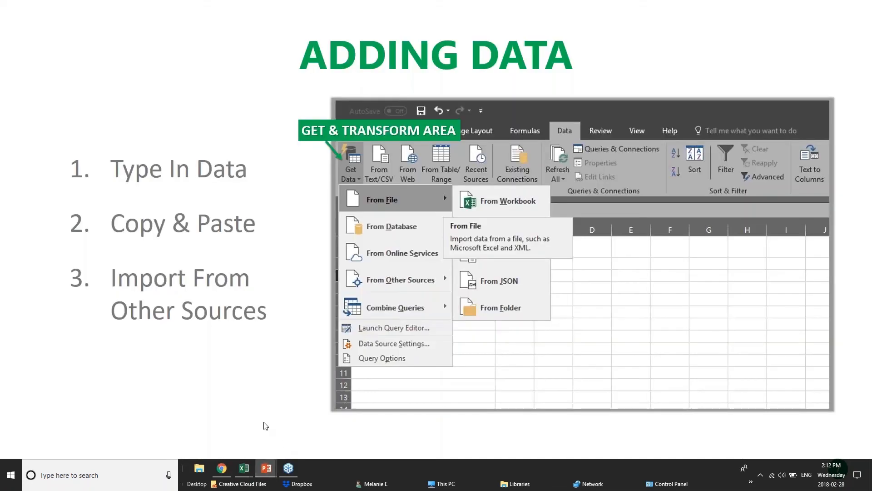
click(265, 424)
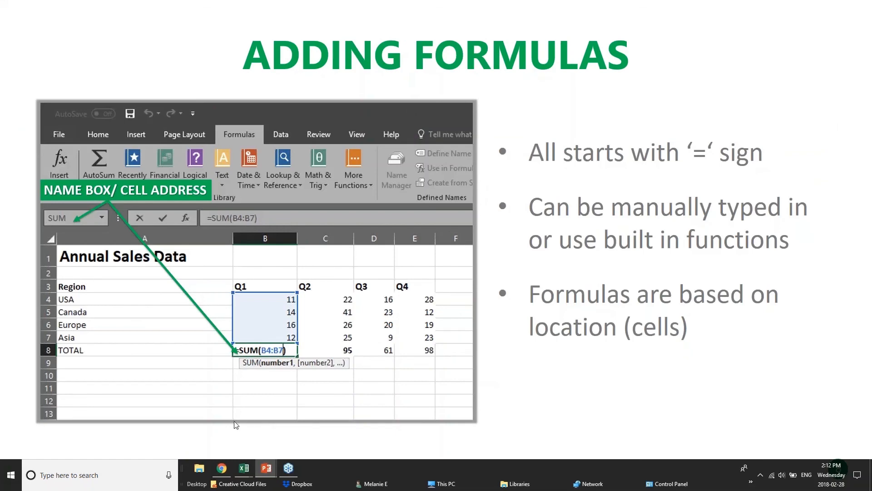
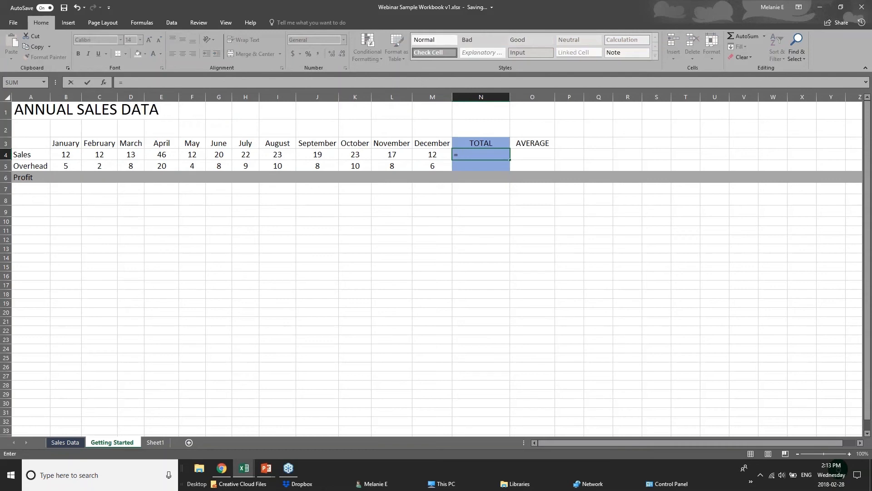
text(su)
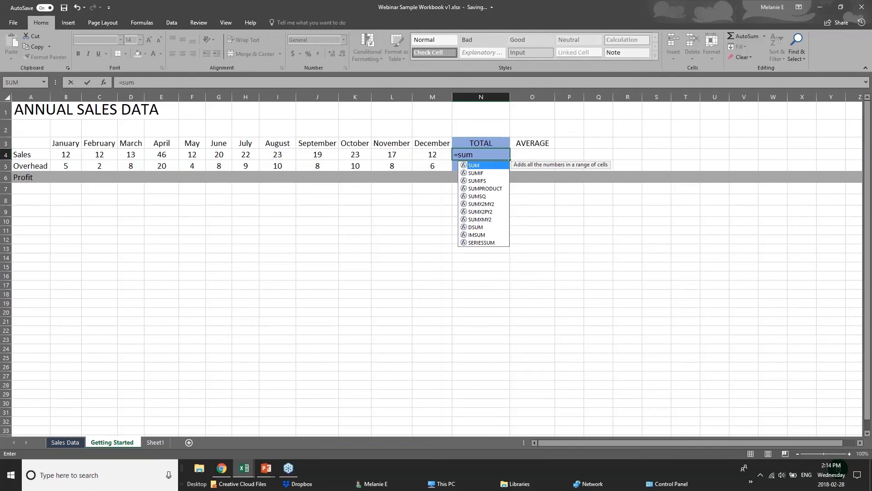
text(m)
key(BackSpace)
key(BackSpace)
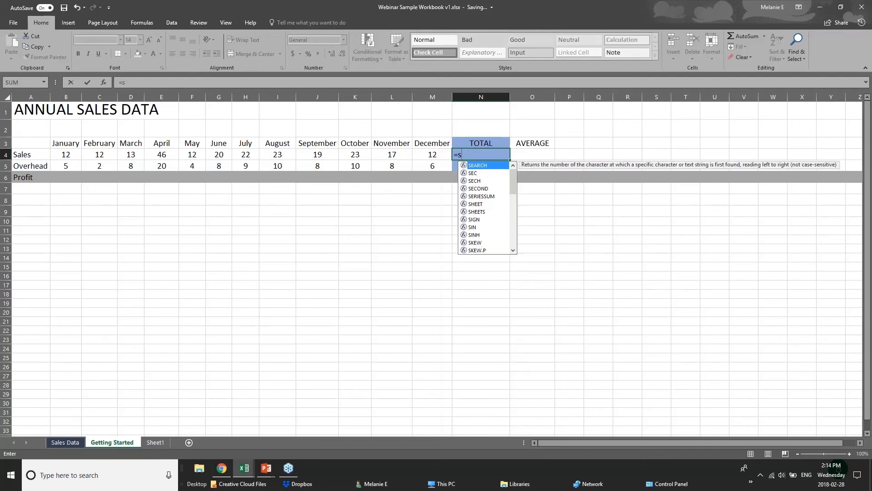
key(BackSpace)
text(sum)
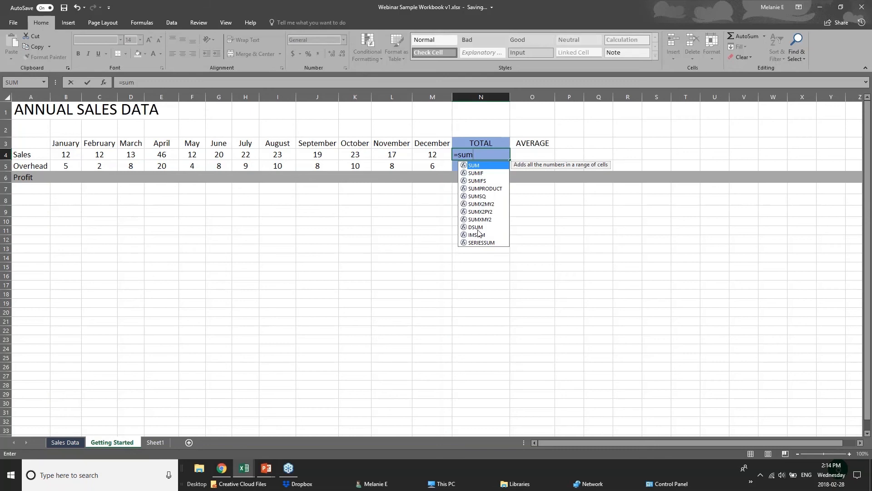
text(()
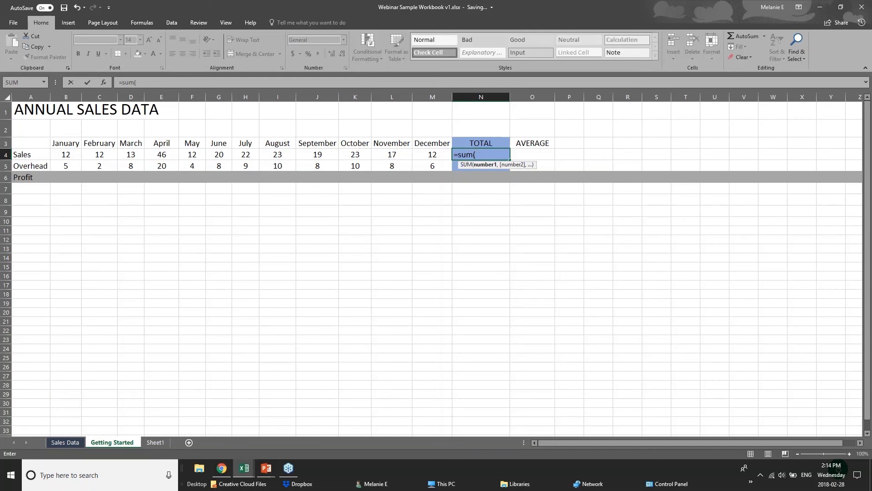
click(482, 153)
key(BackSpace)
key(BackSpace)
key(BackSpace)
key(BackSpace)
key(BackSpace)
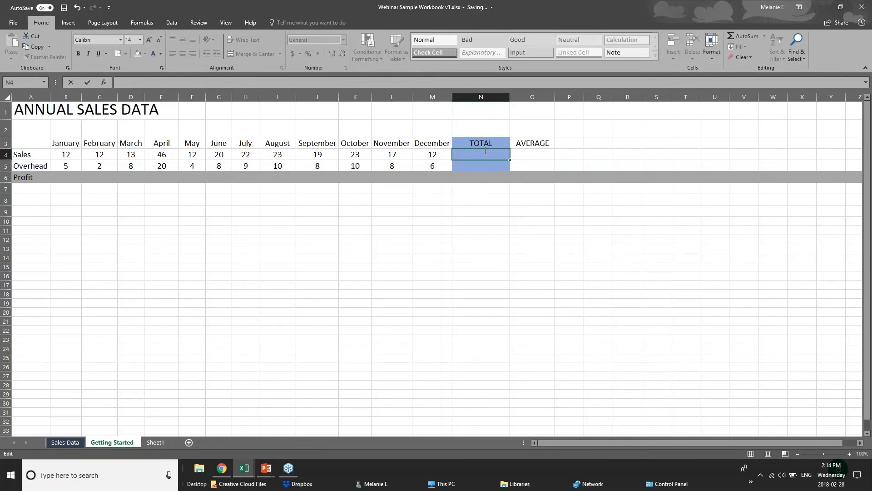
Enter the formula =12+12 in the Sales TOTAL cell N4.
text(=)
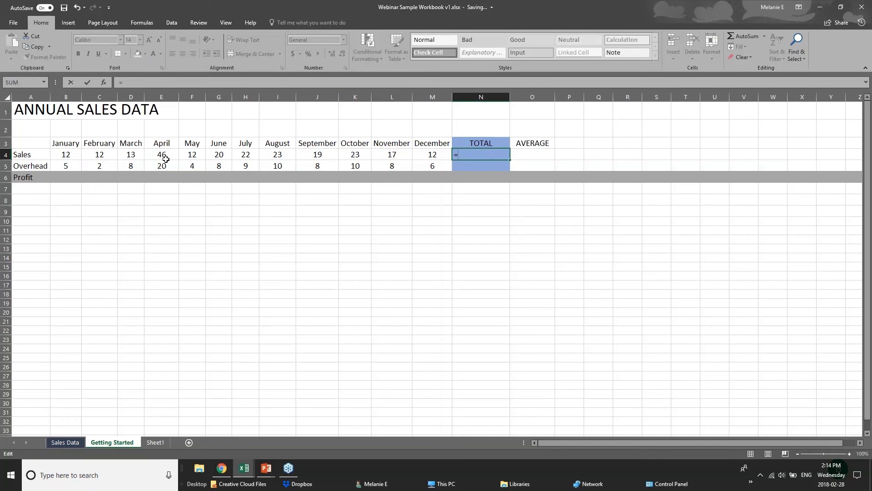
text(12=12)
key(BackSpace)
key(BackSpace)
key(BackSpace)
text(+12)
click(72, 156)
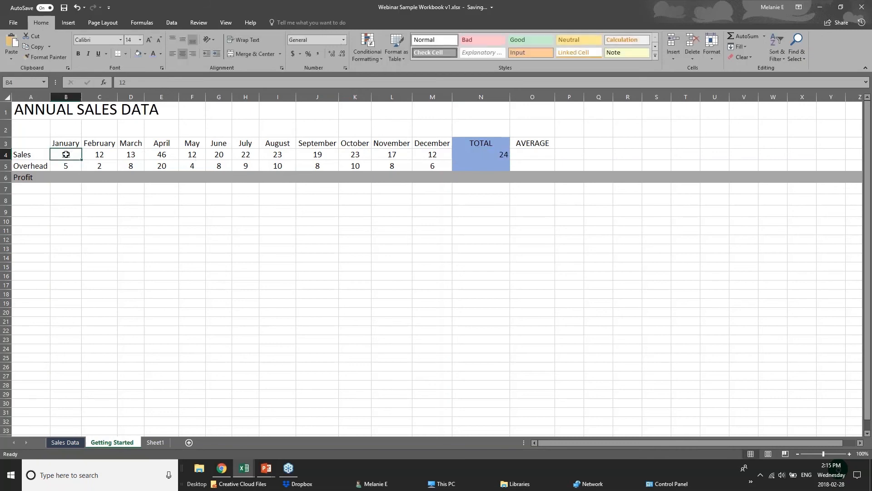
Examine the Sales values and the formula in N4, then clear the Sales TOTAL cell.
click(103, 156)
click(136, 156)
click(153, 155)
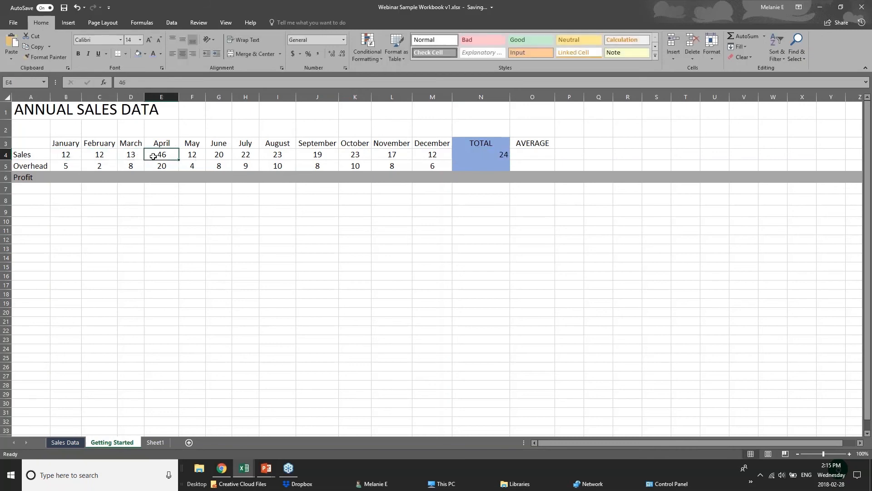
click(490, 154)
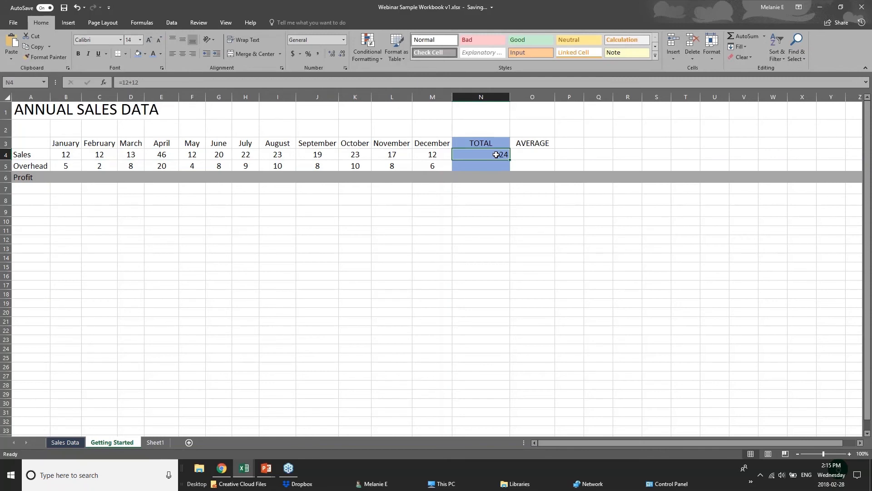
double_click(496, 154)
click(480, 211)
click(477, 156)
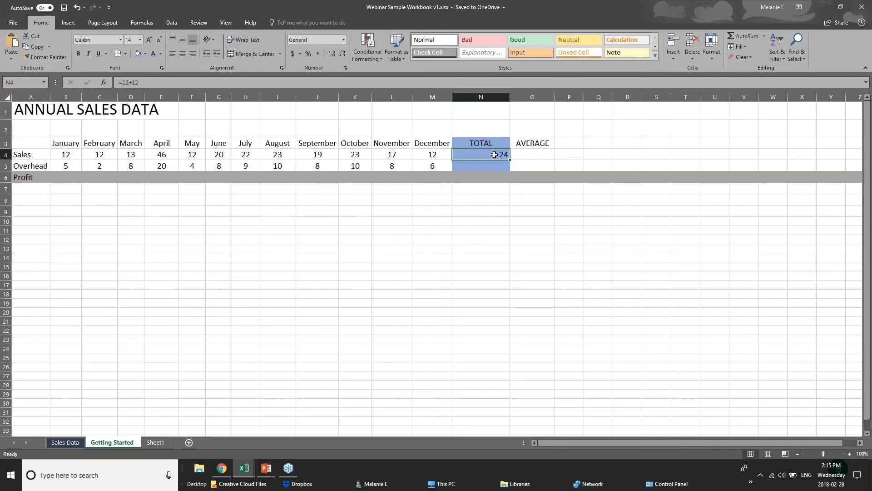
key(Delete)
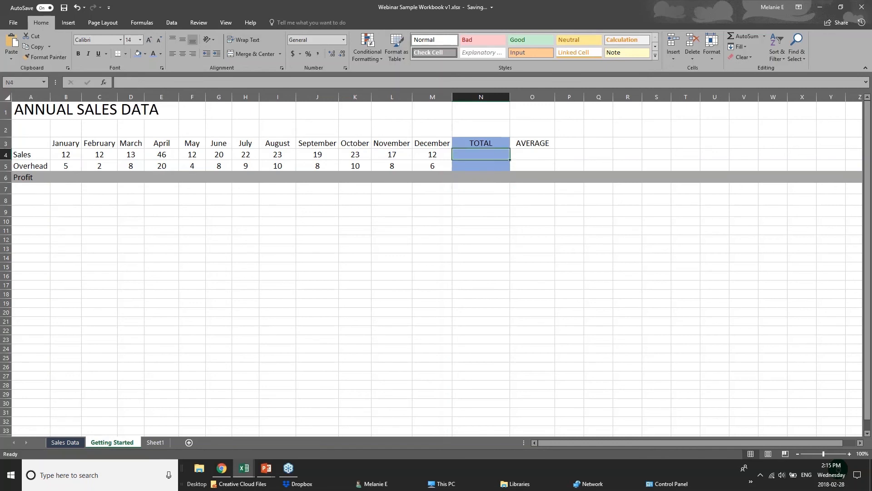
Enter =SUM(B4:M4) in the Sales TOTAL cell by selecting the January to December sales range.
text(=s)
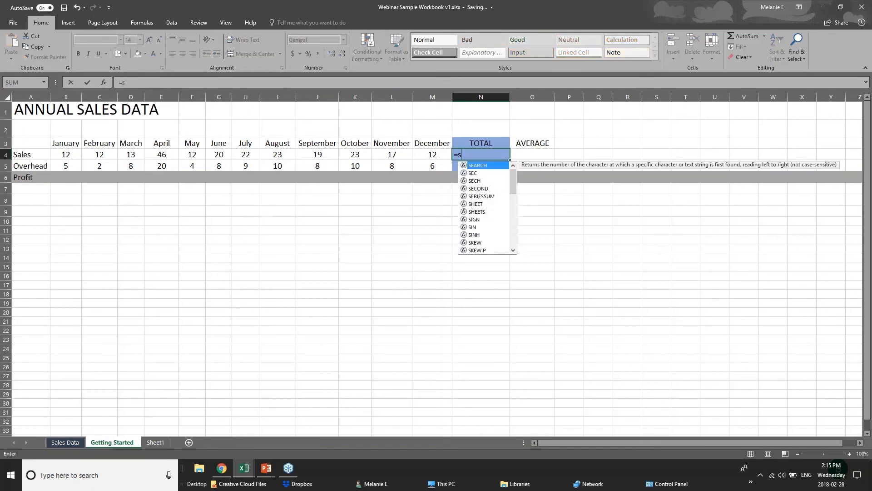
text(um()
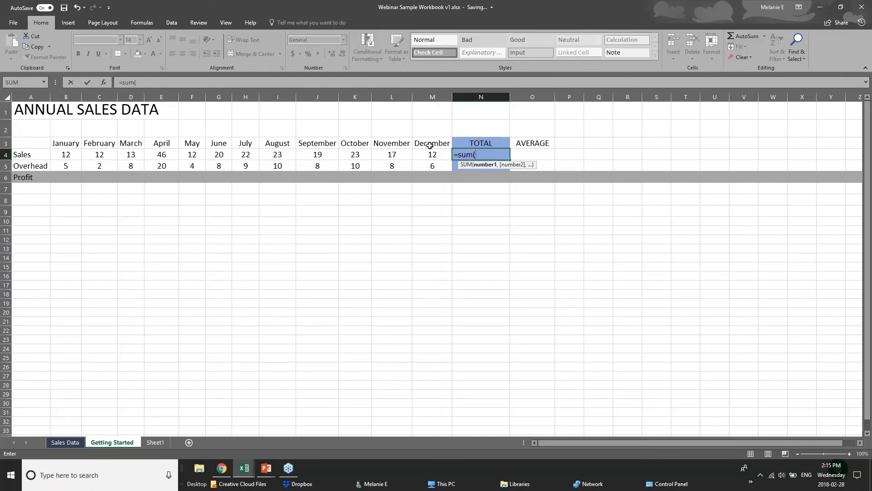
text(b4)
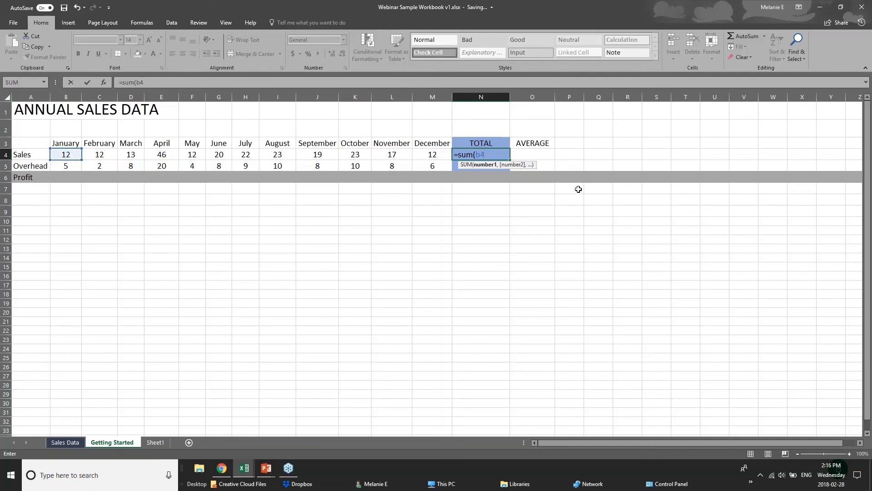
text(=)
key(BackSpace)
text(+c)
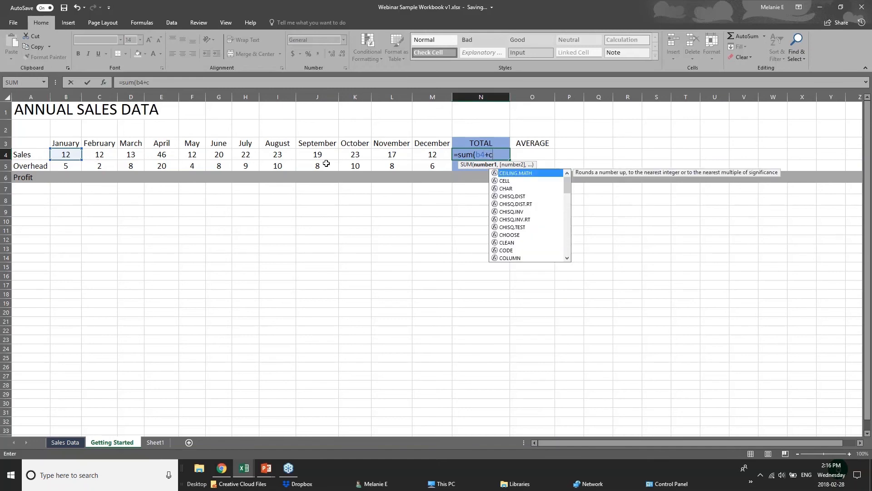
text(4+)
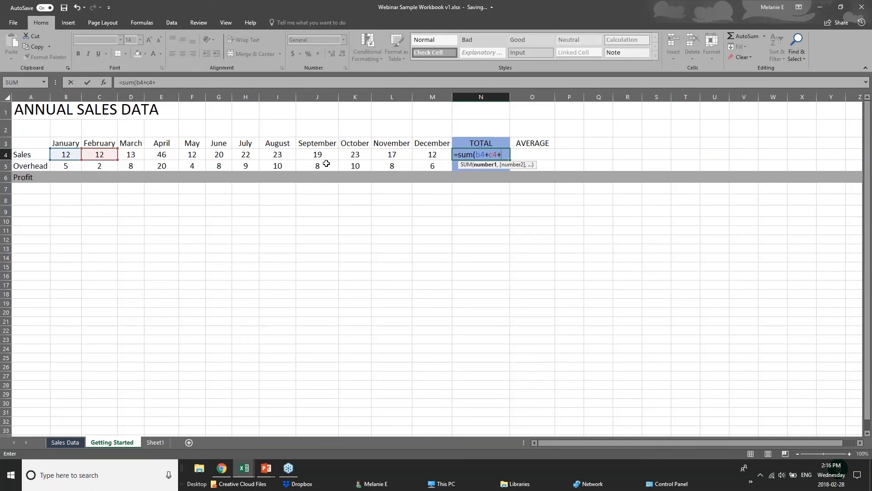
text(d)
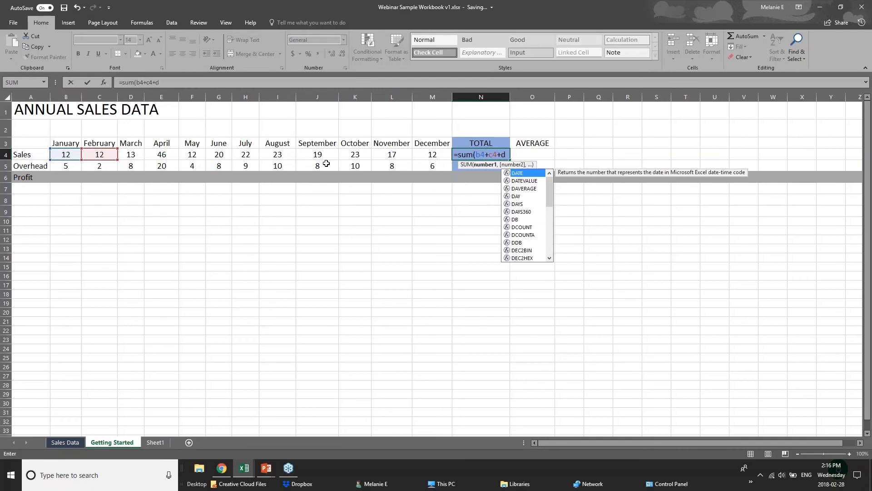
text(4)
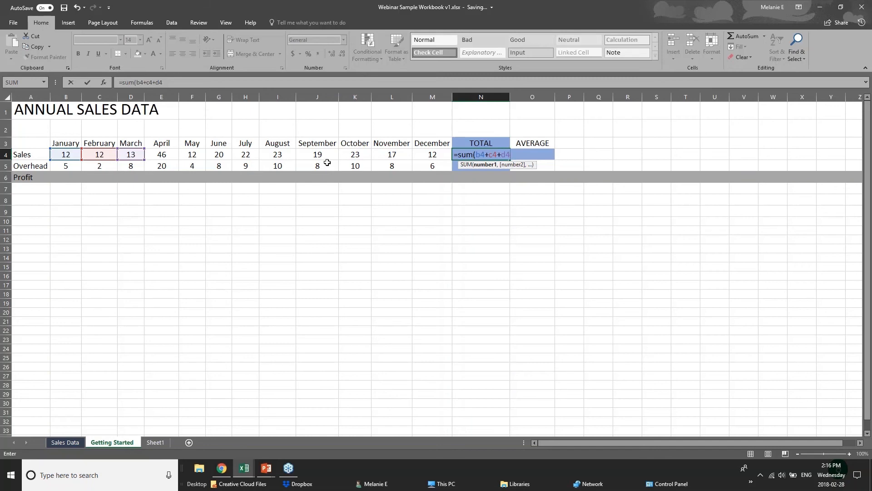
key(BackSpace)
key(BackSpace)
key(BackSpace)
key(BackSpace)
key(BackSpace)
key(BackSpace)
key(BackSpace)
key(BackSpace)
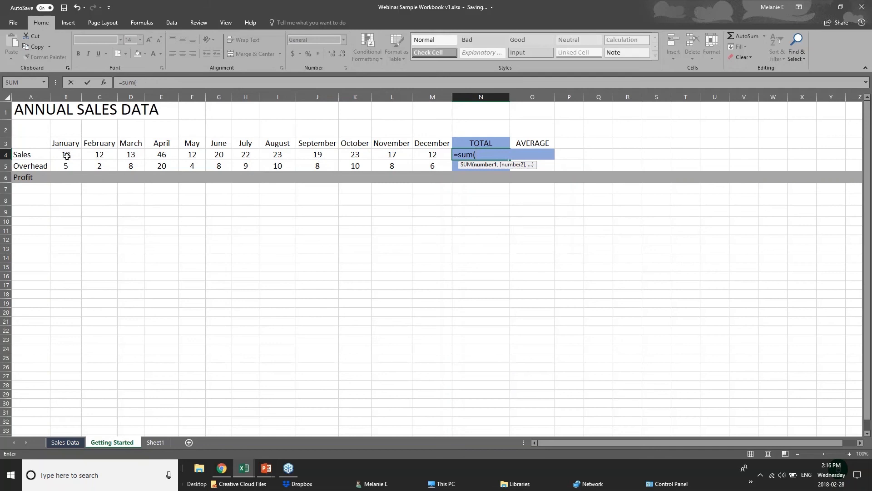
drag(67, 155, 422, 155)
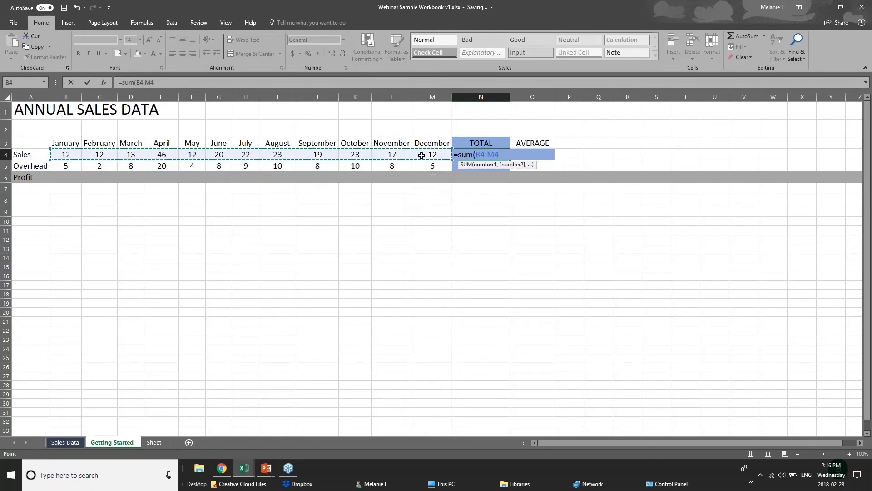
key(Return)
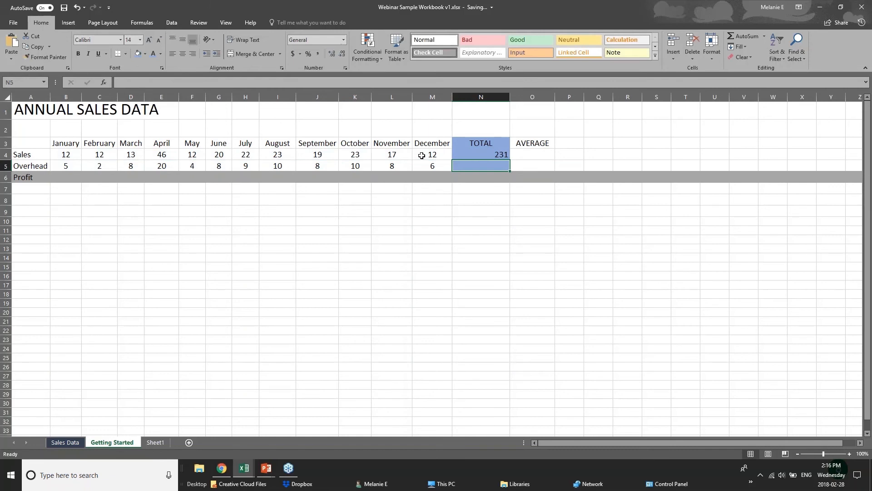
Clear the Sales TOTAL cell and recreate its total of B4:M4 with AutoSum.
click(479, 156)
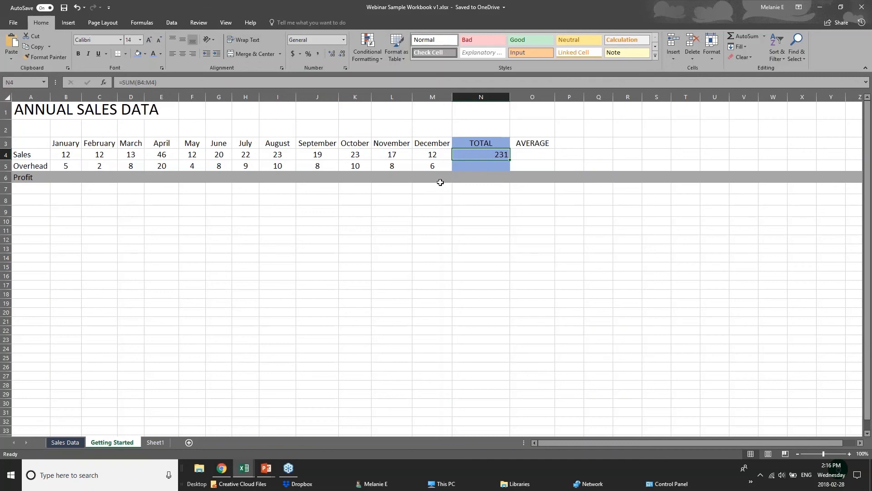
key(Delete)
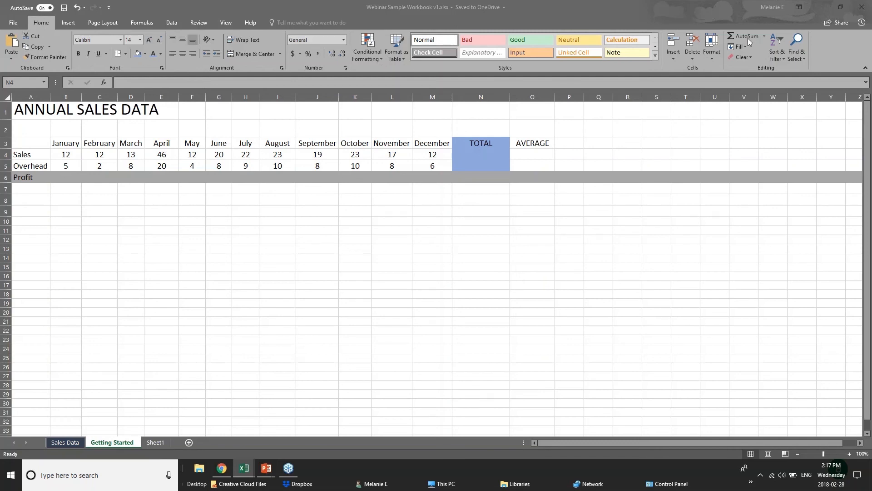
click(500, 158)
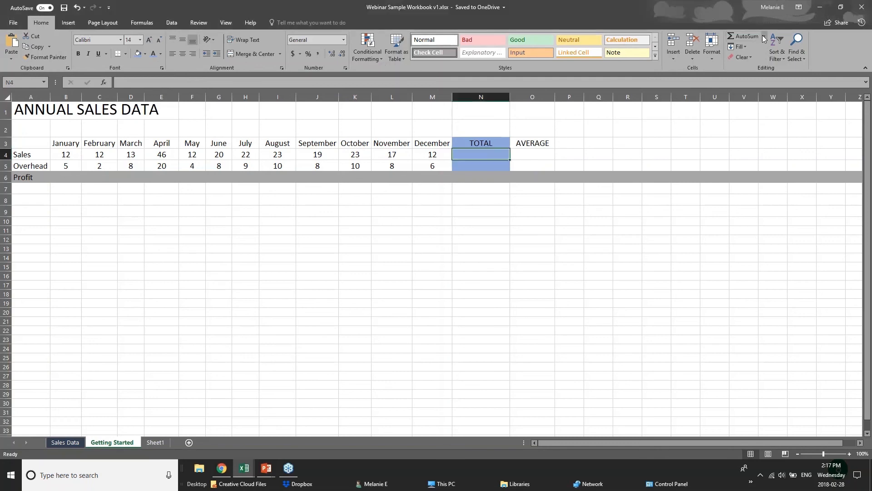
click(737, 36)
click(737, 37)
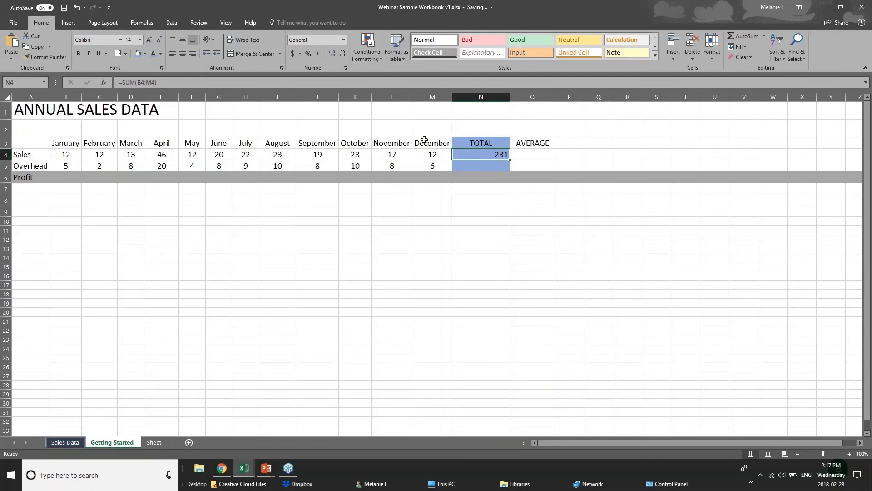
Select the Sales values B4:M4 and the TOTAL cell to compare the range with its sum.
click(60, 155)
drag(61, 155, 458, 156)
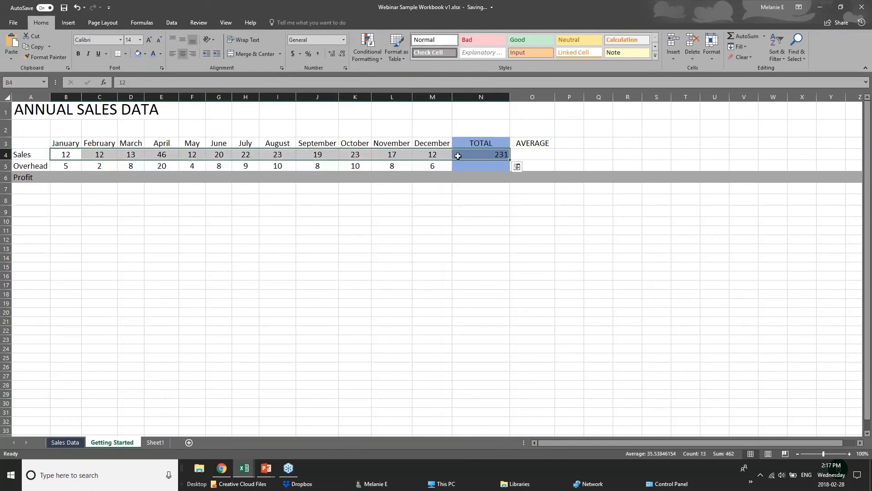
click(458, 155)
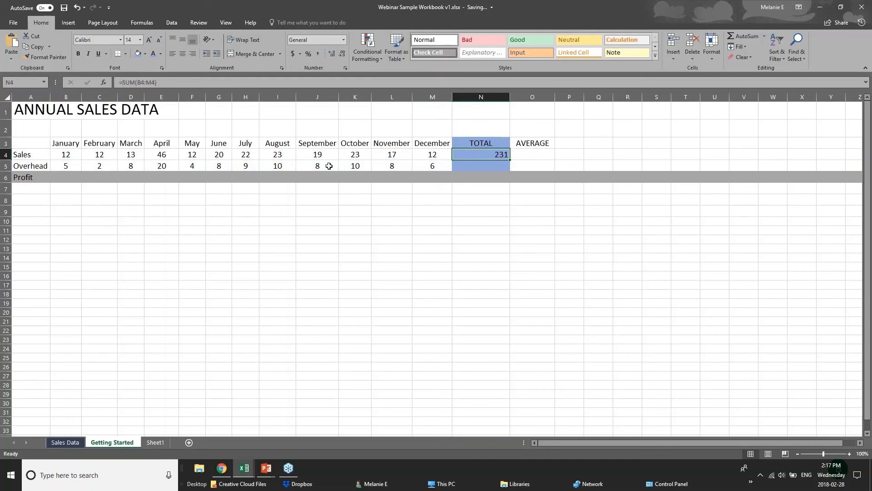
click(503, 167)
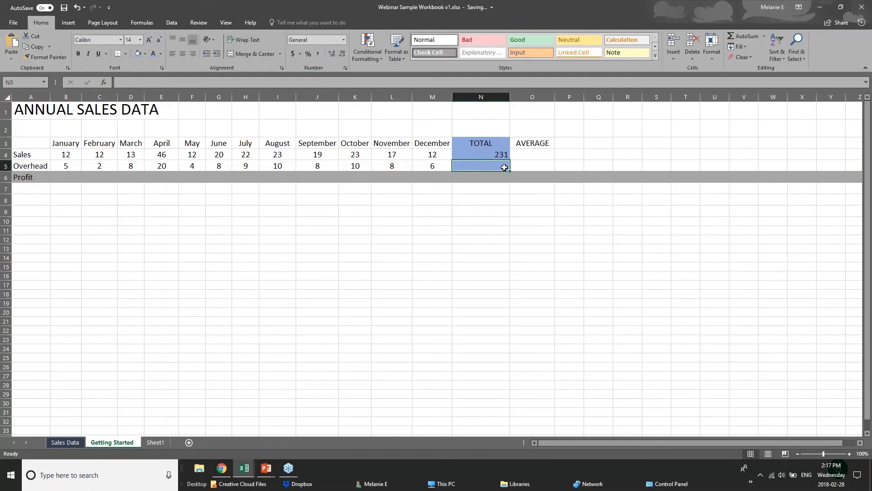
double_click(748, 36)
key(Delete)
Insert an AutoSum Average of the Overhead values B5:M5 in the Overhead TOTAL cell N5.
click(765, 37)
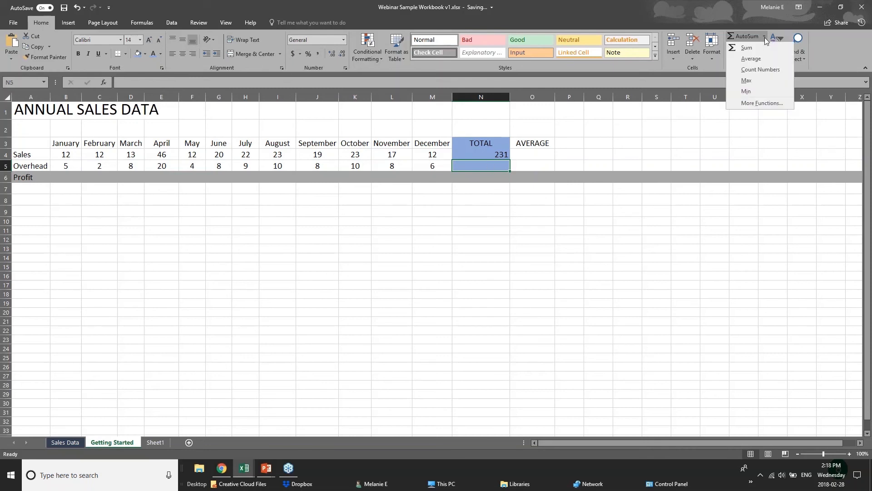
click(745, 59)
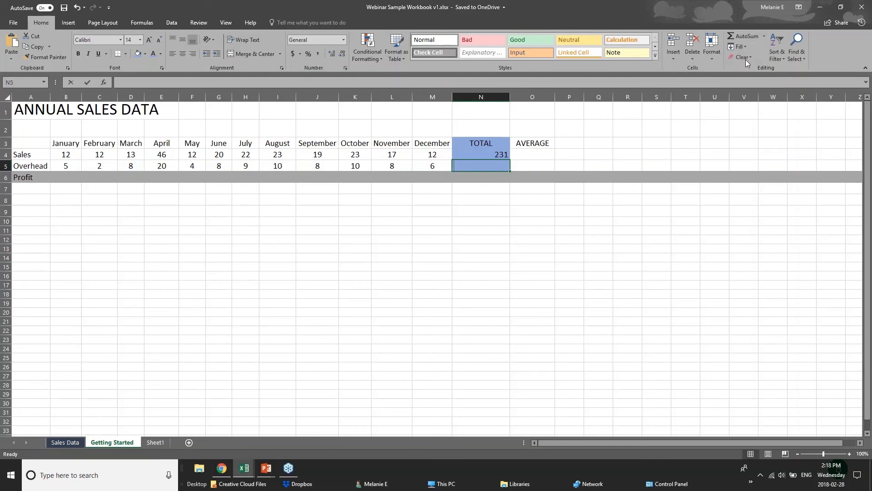
click(745, 59)
click(486, 217)
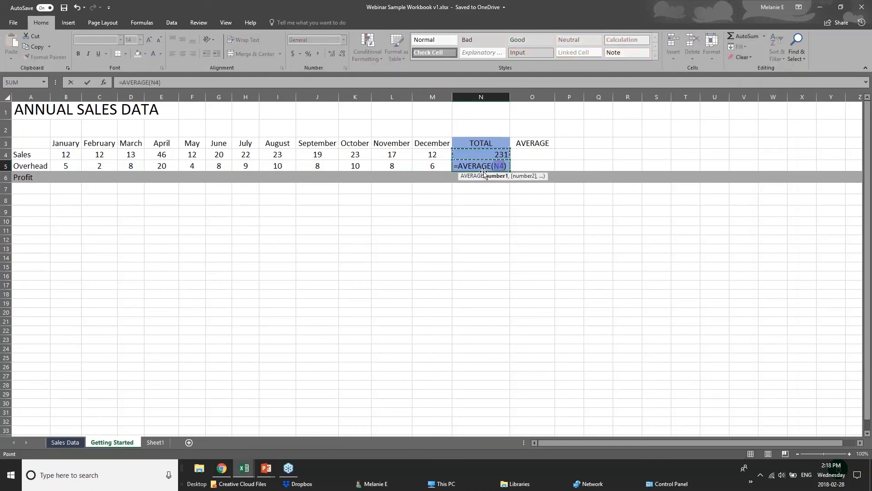
click(495, 166)
drag(61, 166, 436, 165)
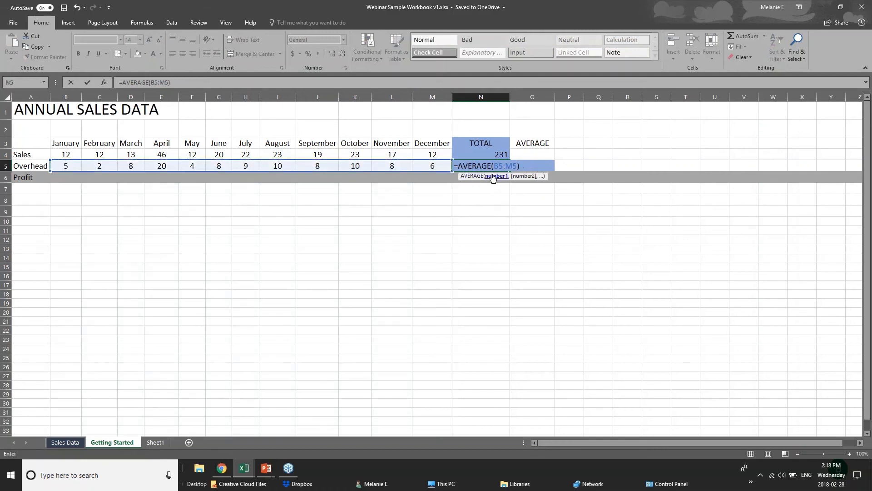
key(Return)
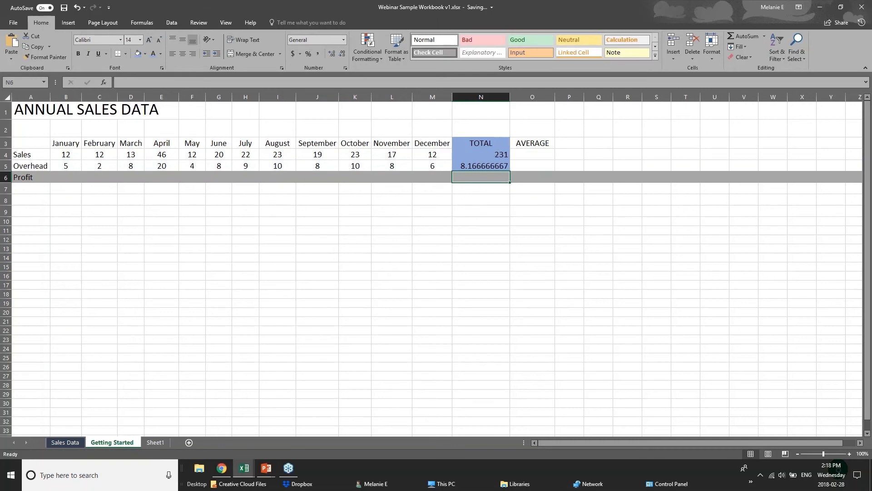
click(494, 165)
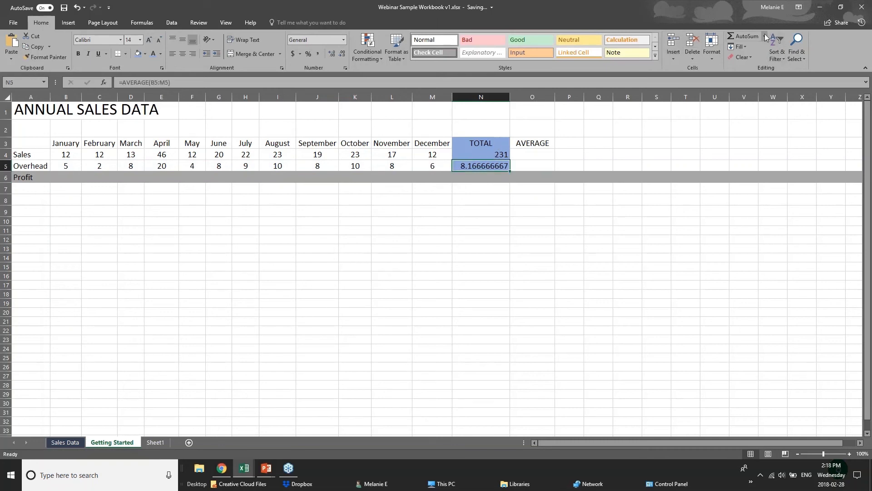
Select the Overhead values B5:M5, then the Overhead TOTAL cell and the January sales cell, to compare them.
drag(70, 166, 425, 165)
click(467, 167)
click(57, 154)
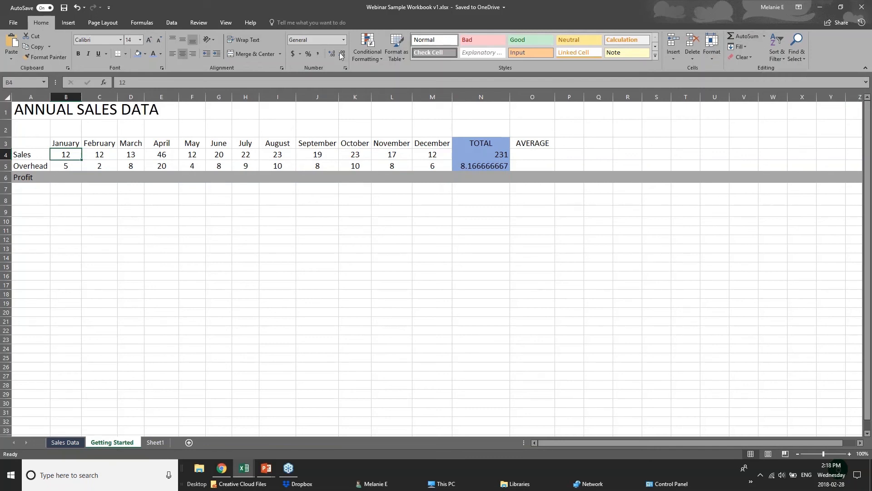
click(144, 22)
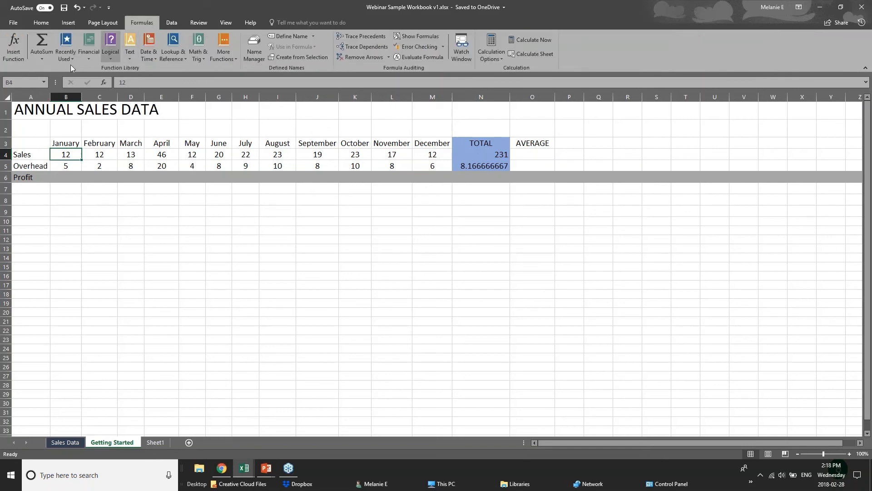
click(48, 59)
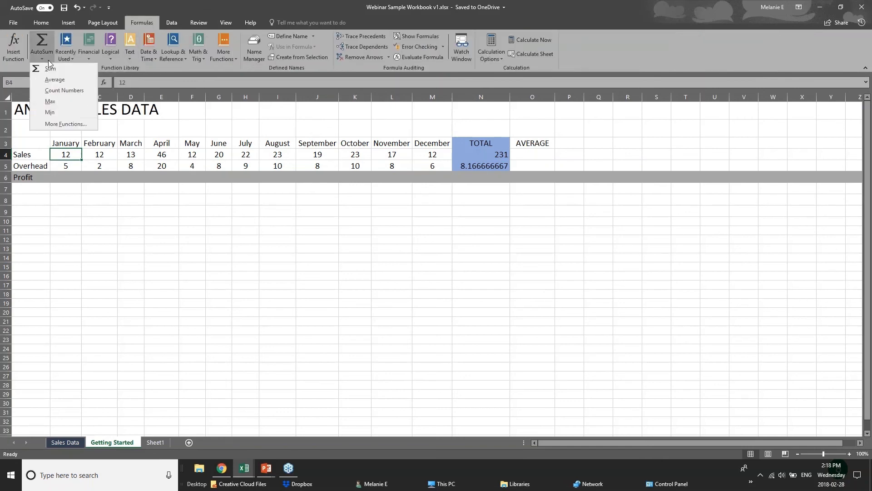
click(45, 40)
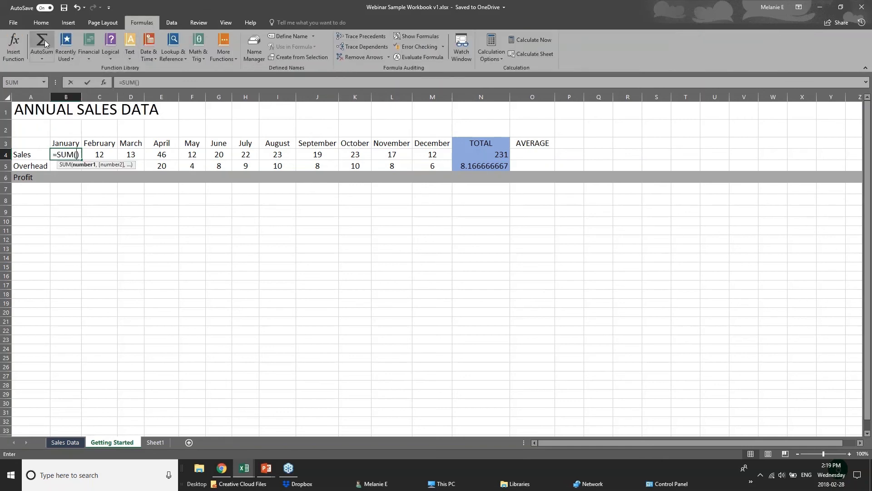
key(ctrl+z)
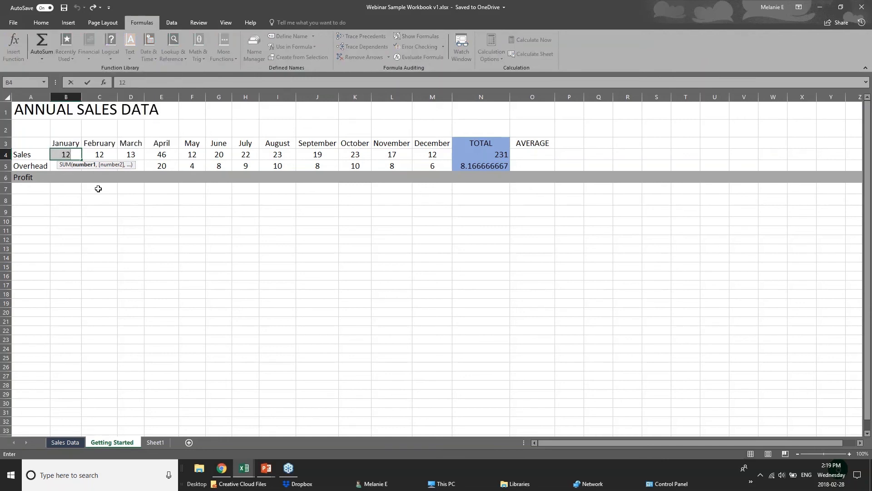
Browse the function library categories, from Recently Used through Logical, Text, Math & Trig, Lookup & Reference and AutoSum.
click(149, 239)
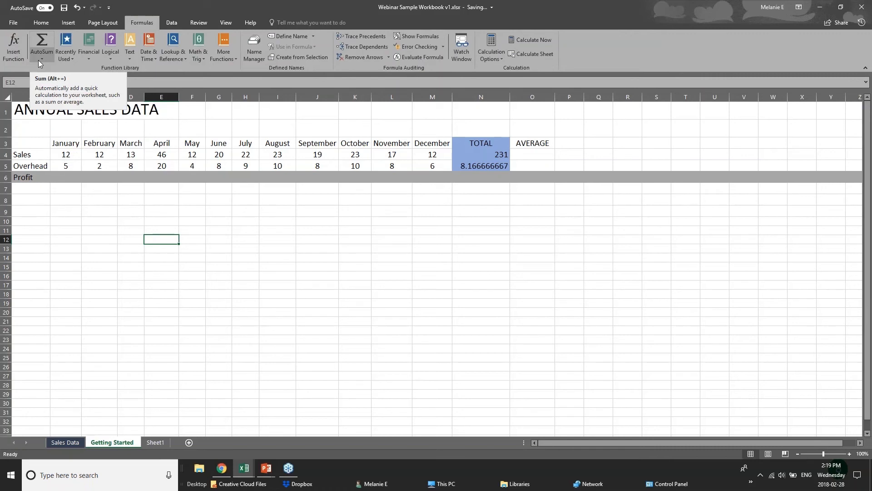
click(74, 189)
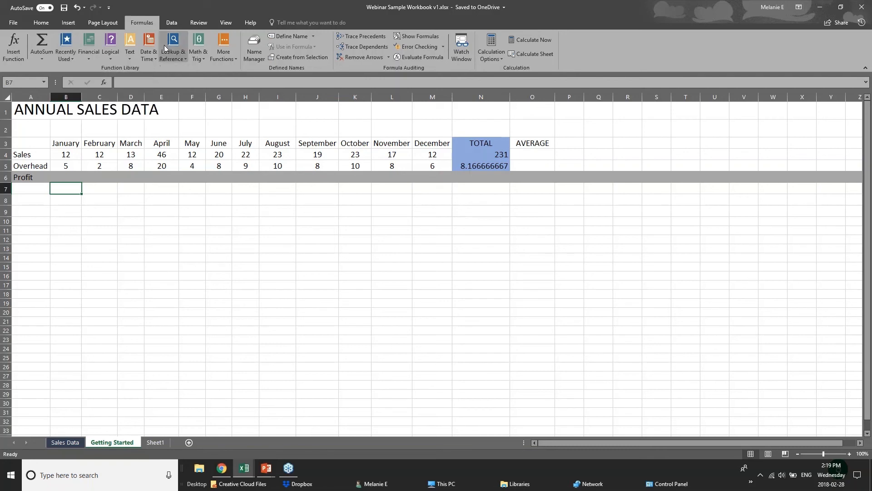
click(64, 58)
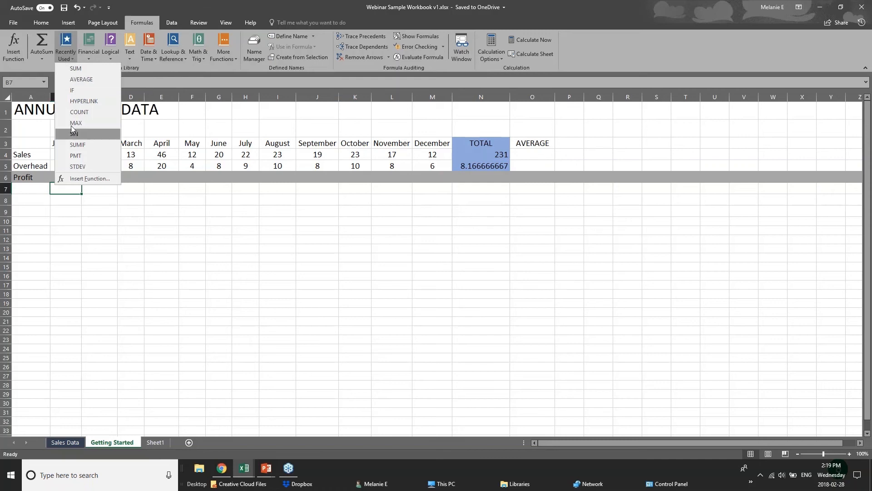
click(178, 64)
click(110, 58)
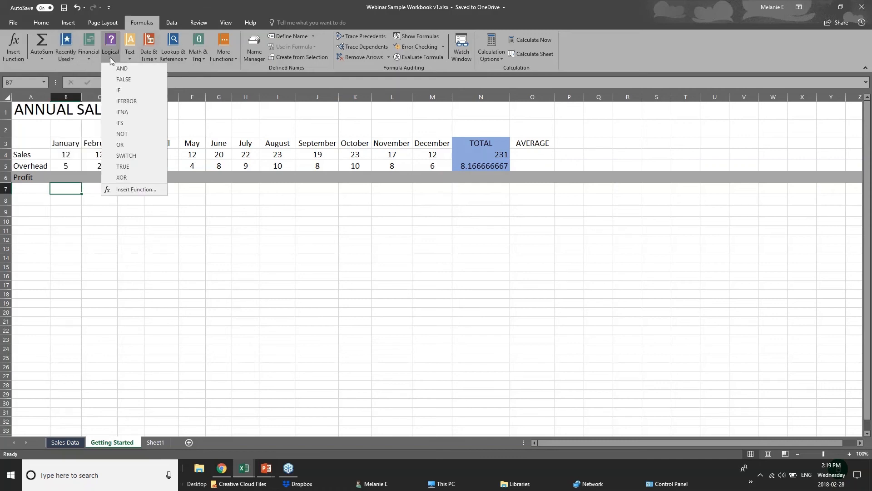
click(172, 68)
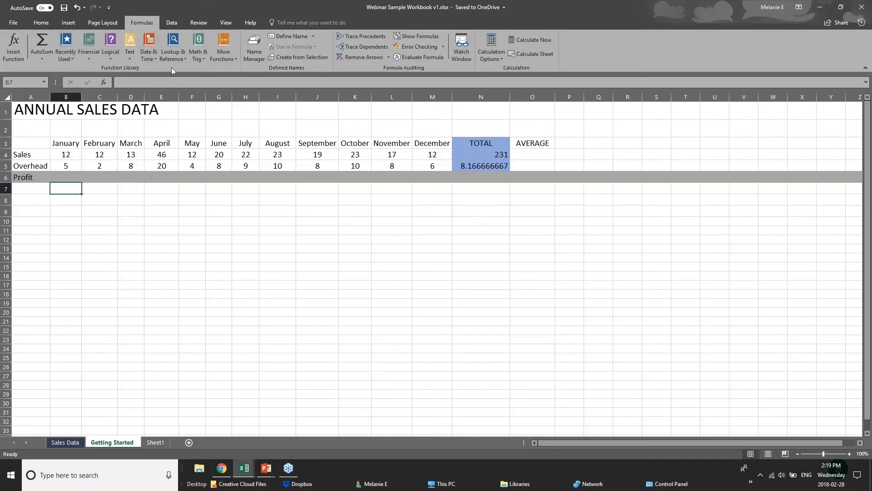
click(130, 61)
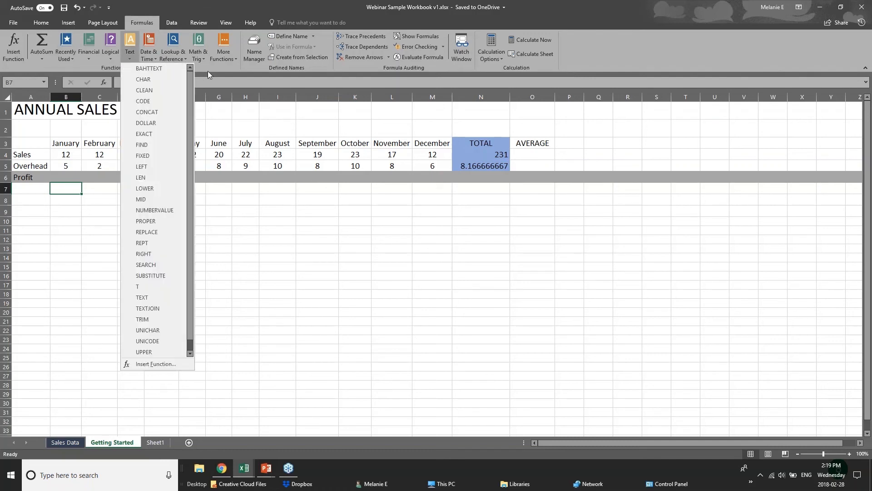
click(200, 59)
click(200, 59)
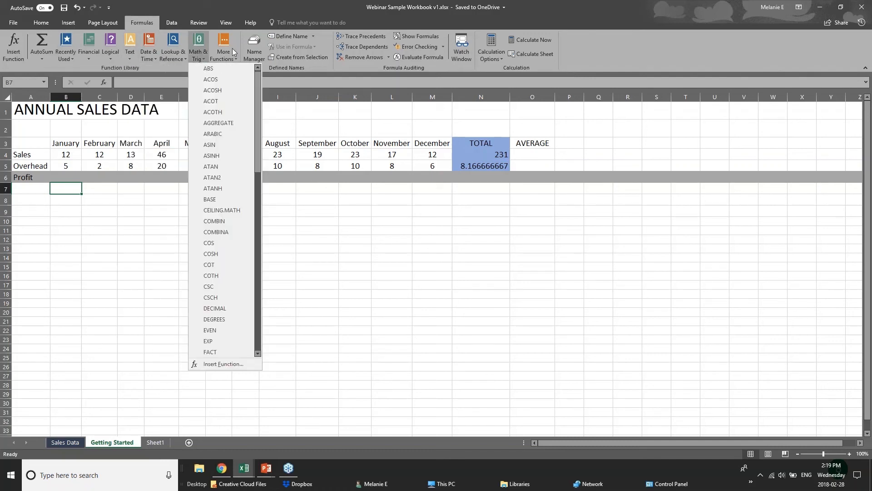
click(170, 60)
click(170, 59)
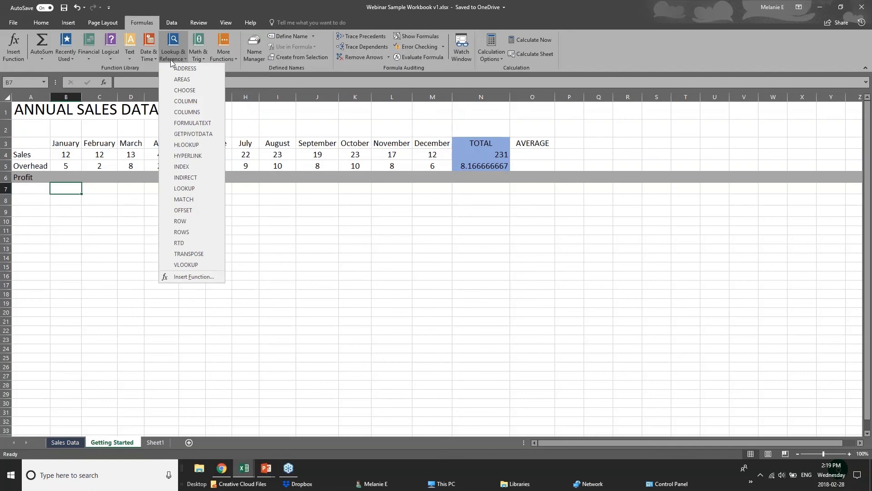
click(147, 59)
click(147, 59)
click(210, 66)
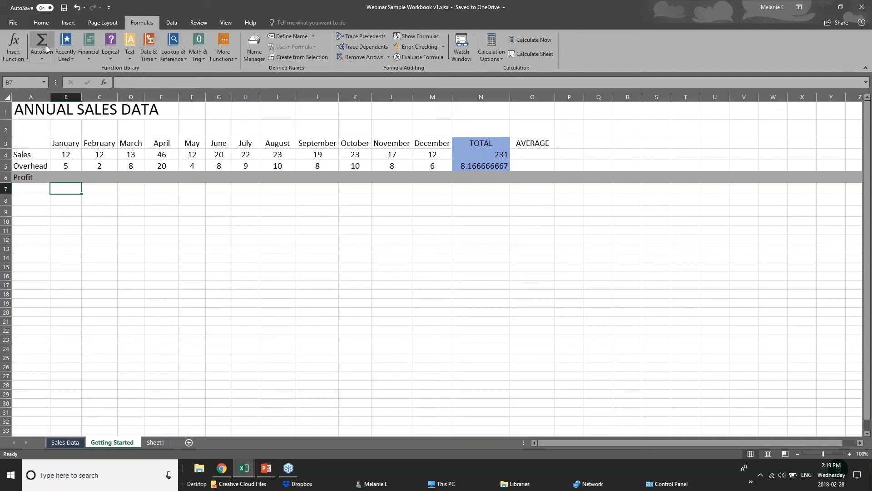
click(47, 58)
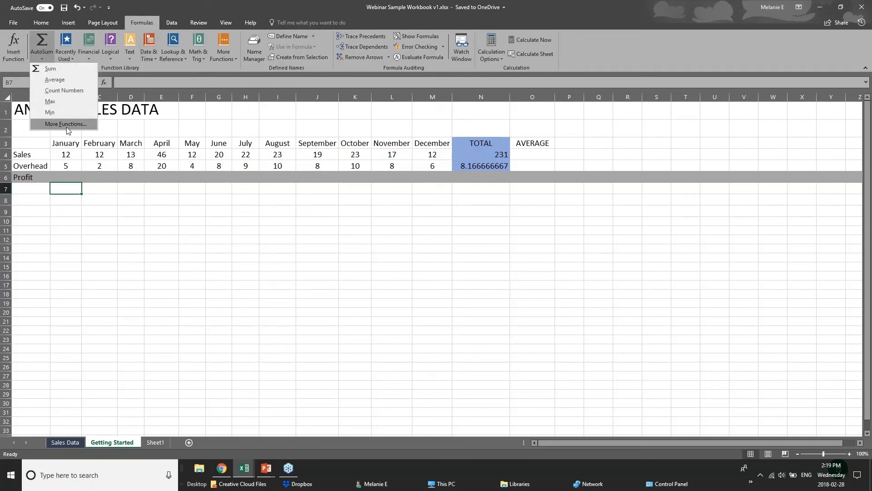
click(72, 185)
click(72, 178)
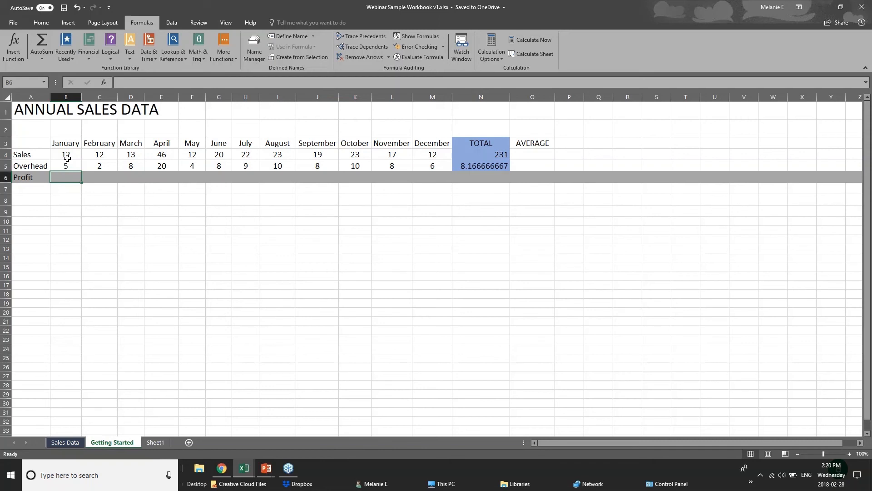
click(67, 158)
key(Return)
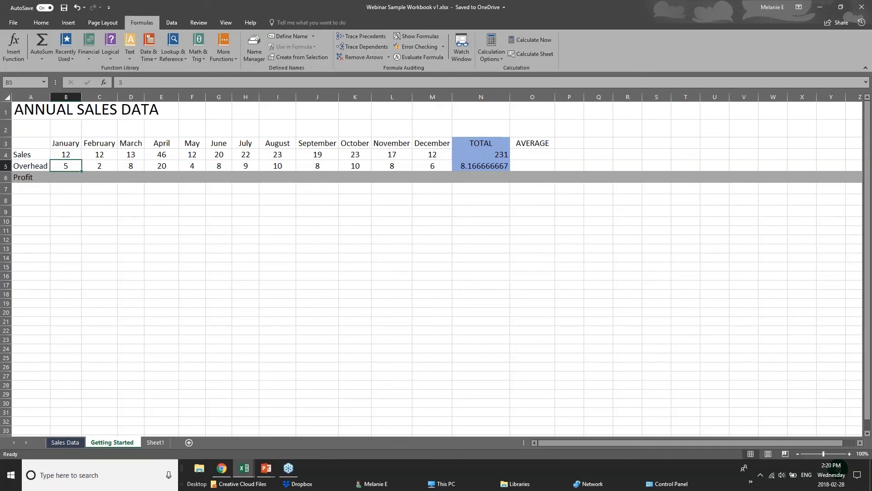
Enter the formula =B4-B5 in the January Profit cell B6, subtracting Overhead from Sales.
click(67, 176)
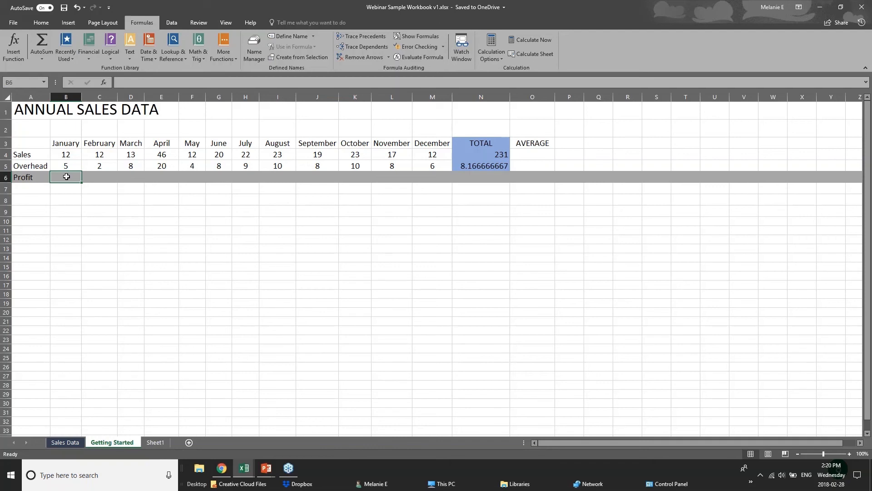
text(=)
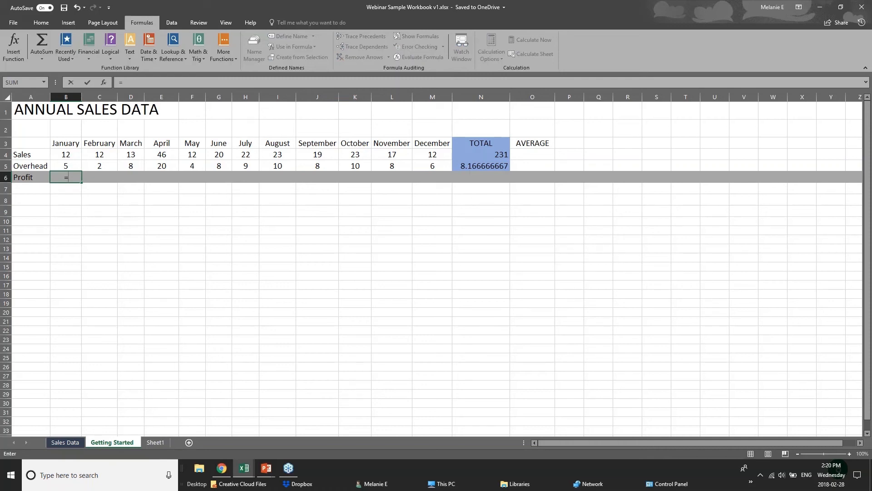
text(sub)
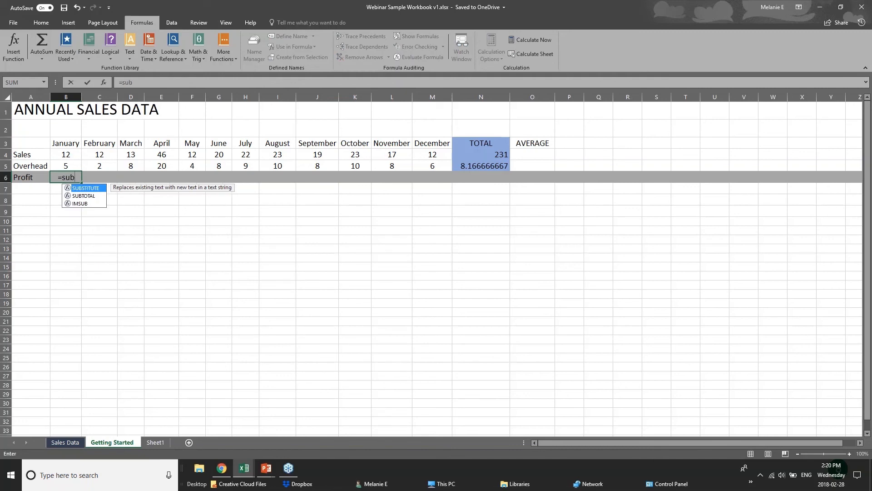
key(BackSpace)
text(ub)
key(BackSpace)
key(BackSpace)
key(BackSpace)
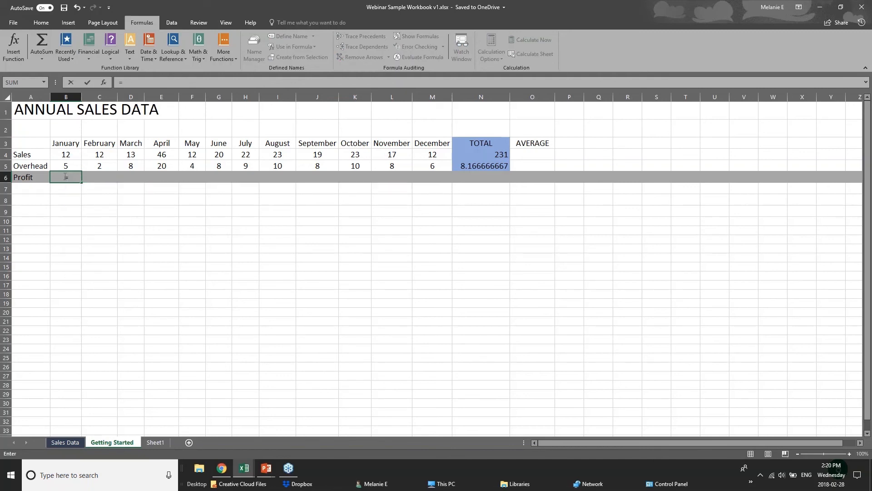
click(71, 154)
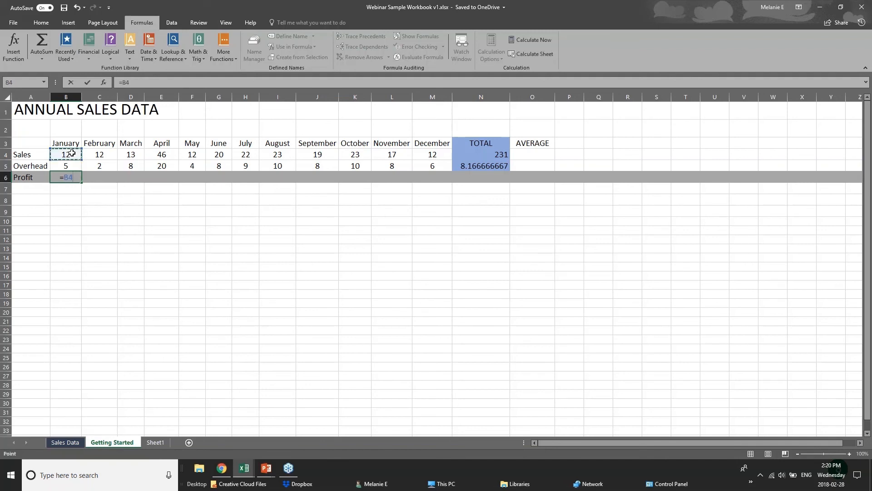
text(-)
click(74, 166)
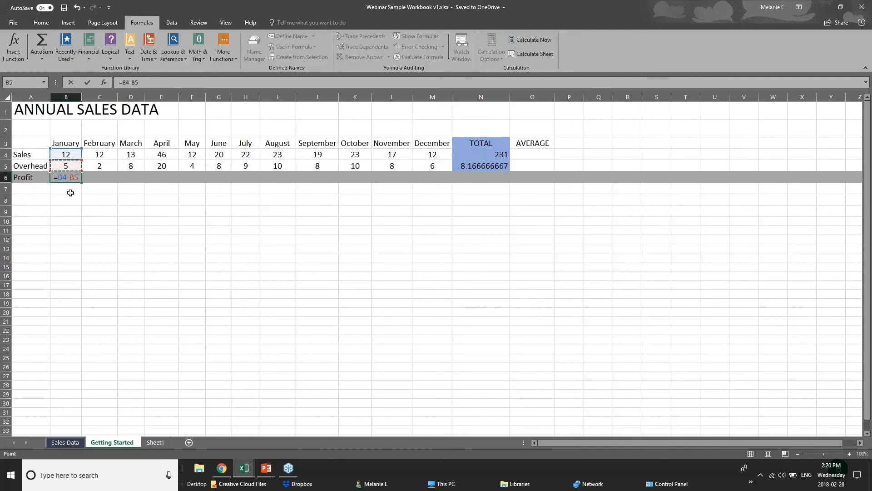
key(Return)
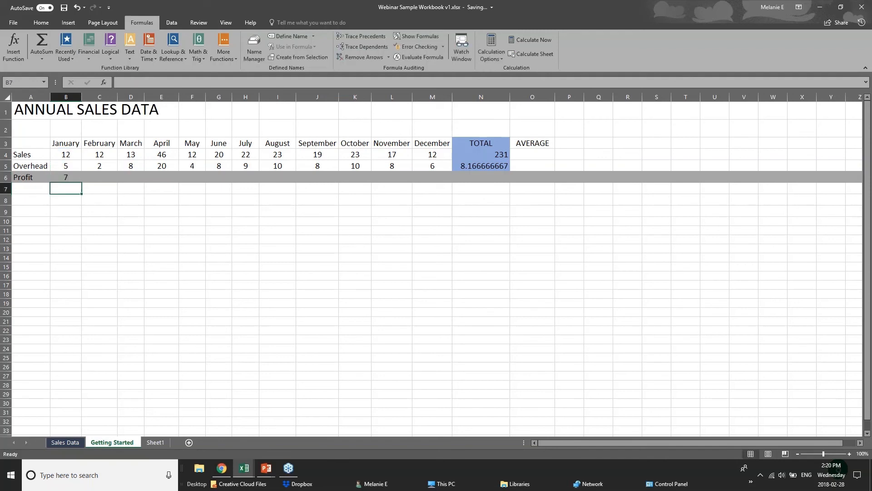
Copy the January Profit formula from B6 and paste it as a formula into the February Profit cell C6.
click(65, 177)
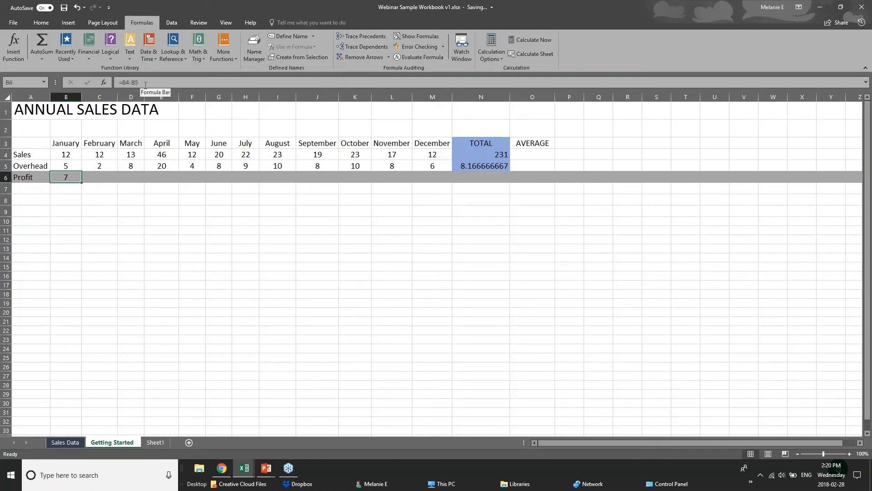
click(108, 173)
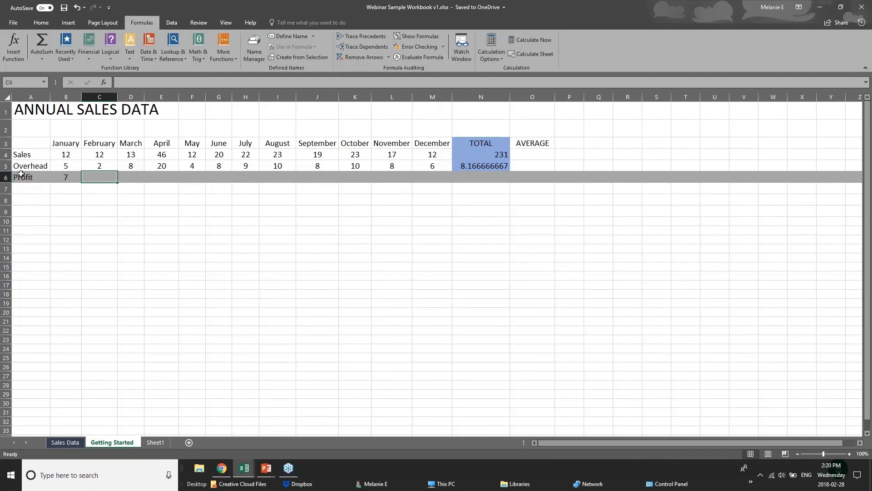
click(58, 177)
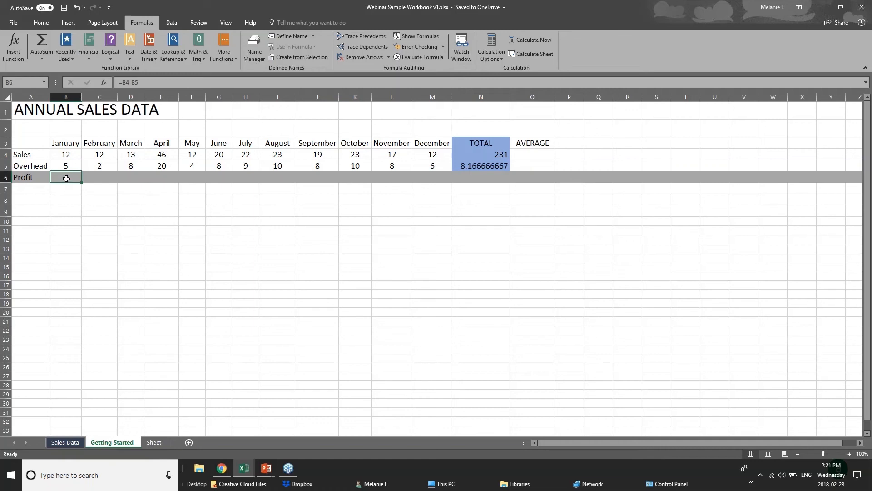
right_click(66, 179)
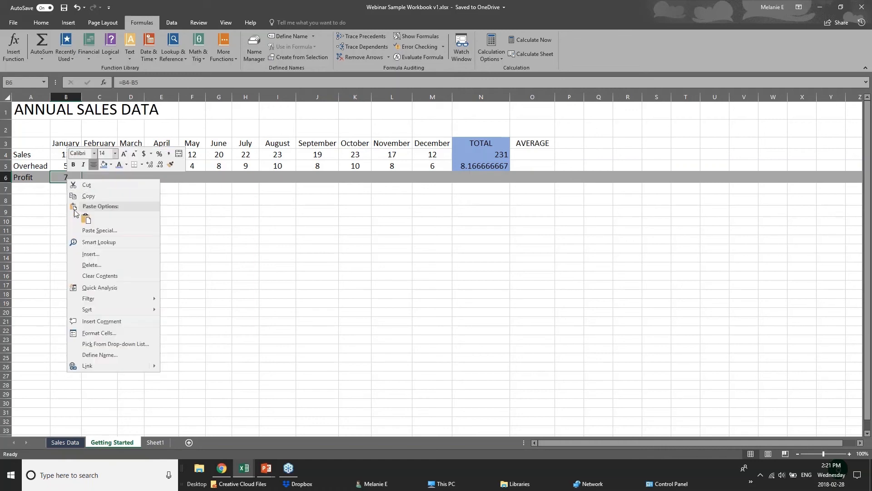
click(86, 197)
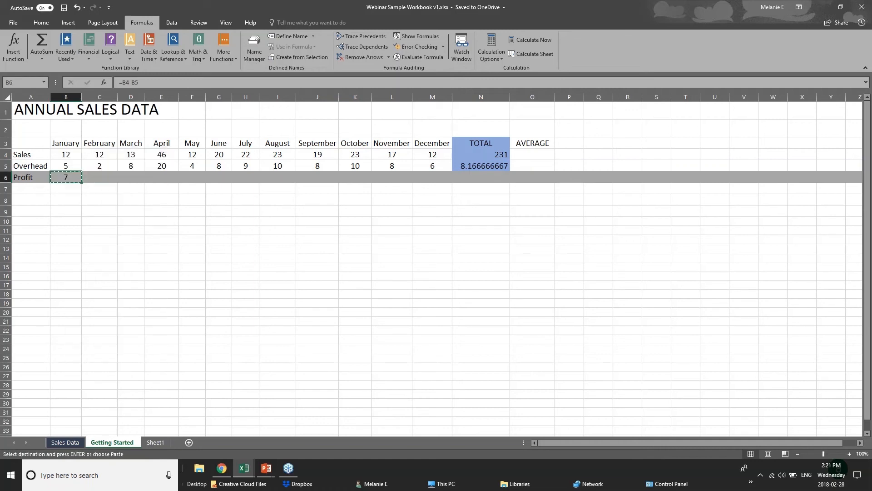
right_click(97, 179)
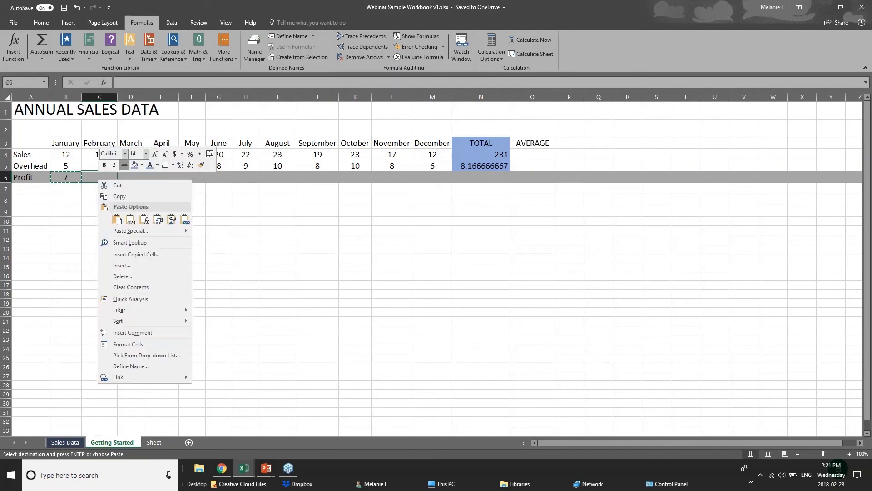
click(128, 220)
click(144, 221)
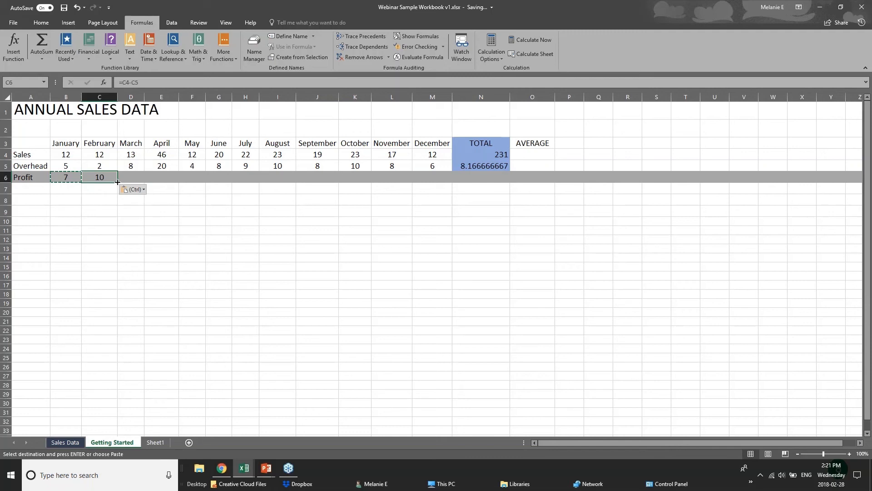
Fill the Profit formula from C6 across the row through December in M6.
drag(116, 183, 438, 183)
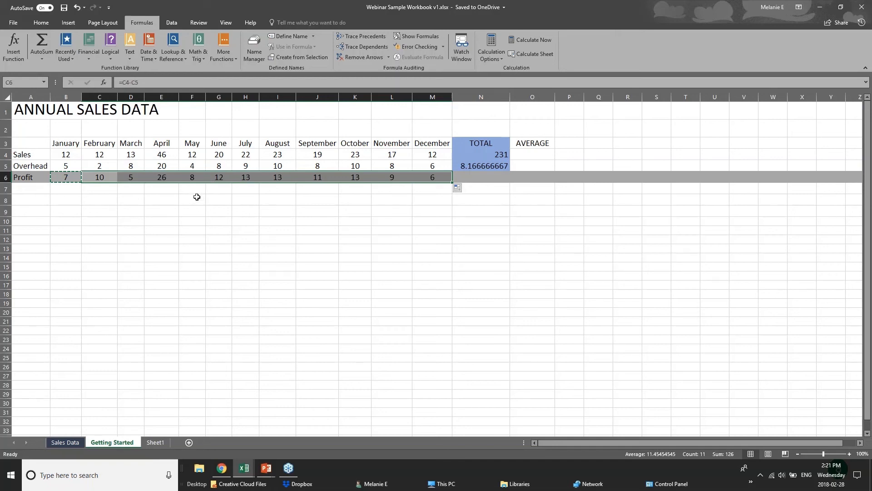
click(55, 153)
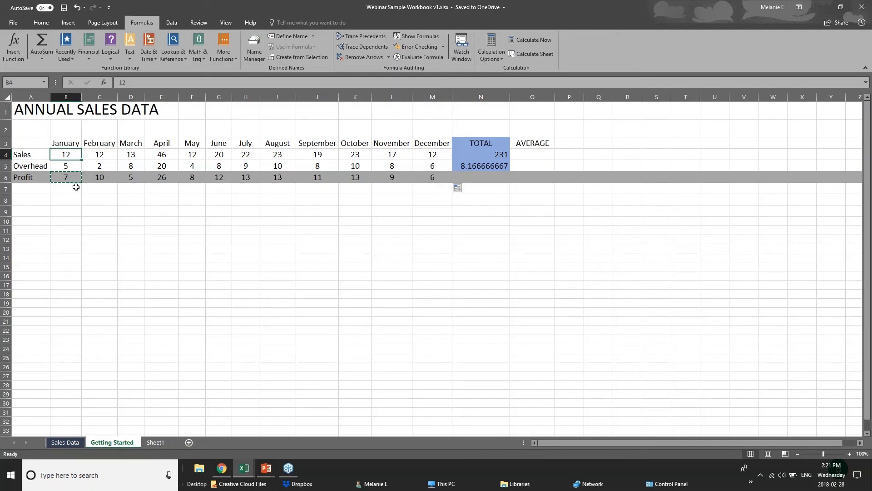
click(498, 178)
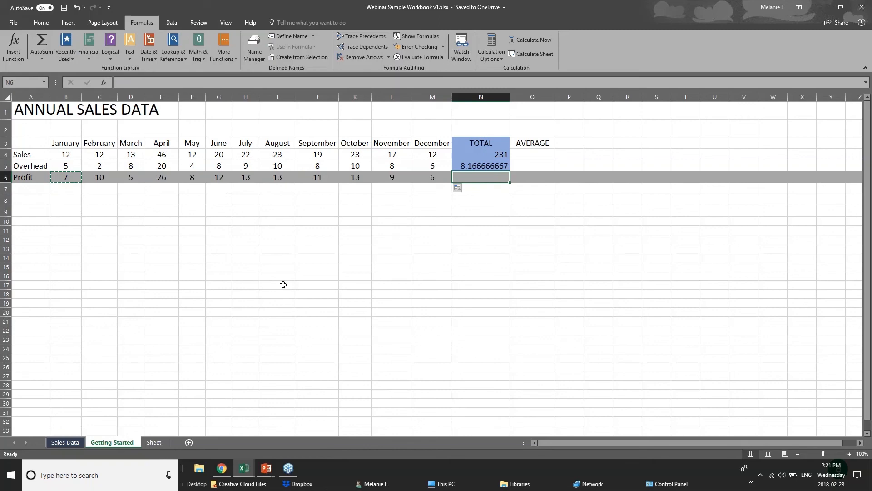
Switch to the PowerPoint presentation showing the Adding Formulas slide.
click(266, 469)
click(313, 428)
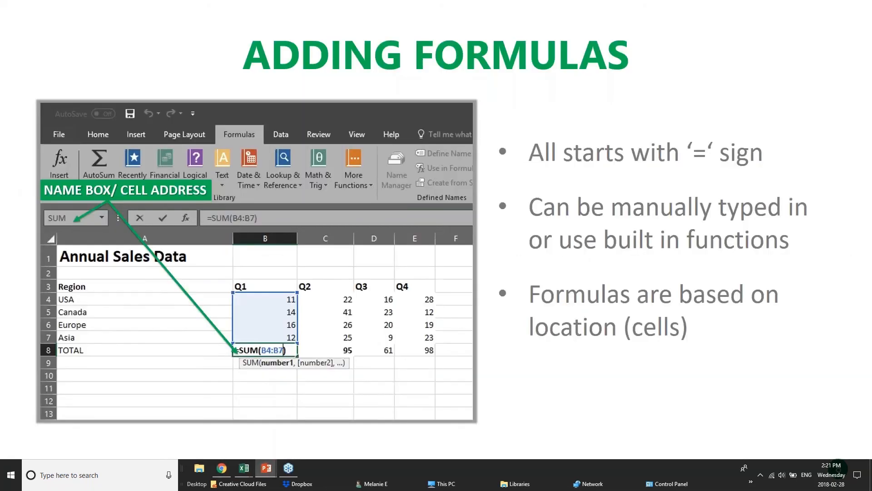
Advance to the Formatting Worksheets slide and return to the Excel workbook.
key(Right)
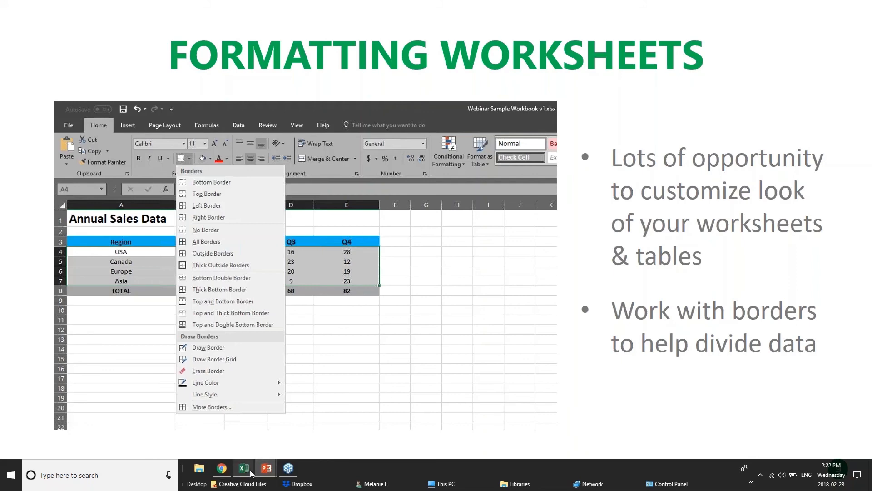
mouse_move(244, 468)
click(337, 419)
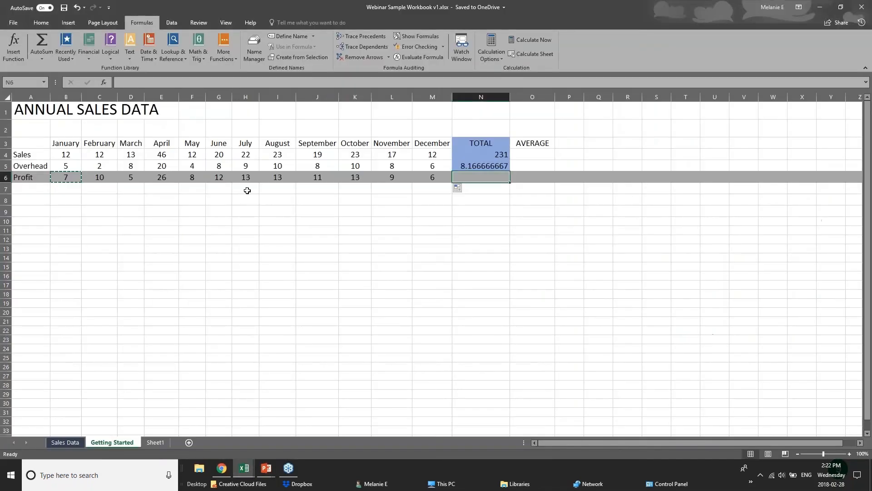
click(251, 210)
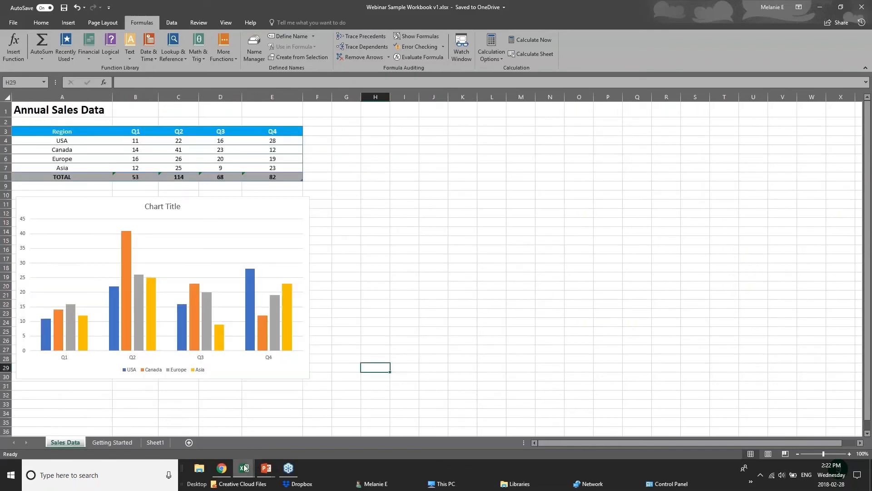
Switch to the pivotTables workbook and scroll through its sales data.
click(244, 468)
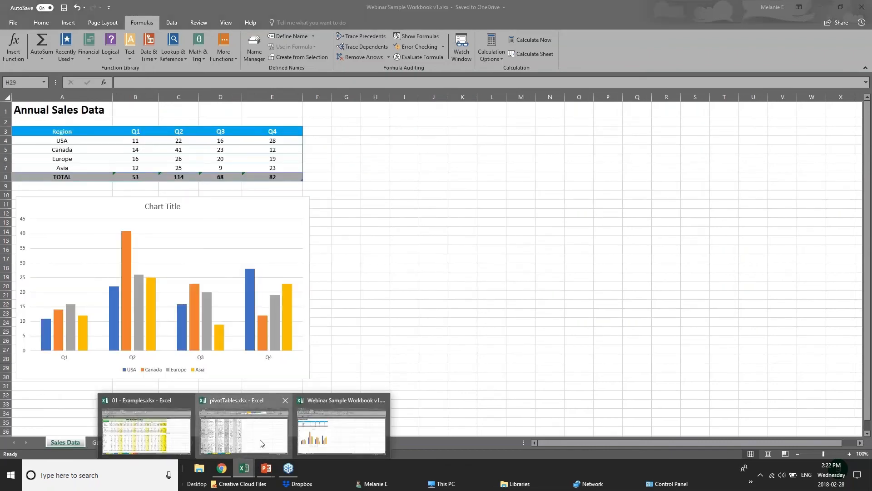
click(261, 443)
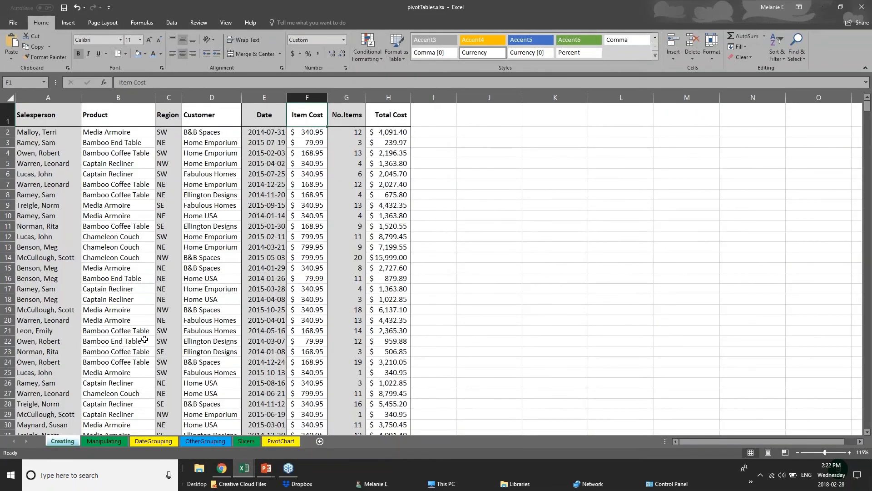
scroll(144, 339, down, 1)
scroll(144, 339, down, 17)
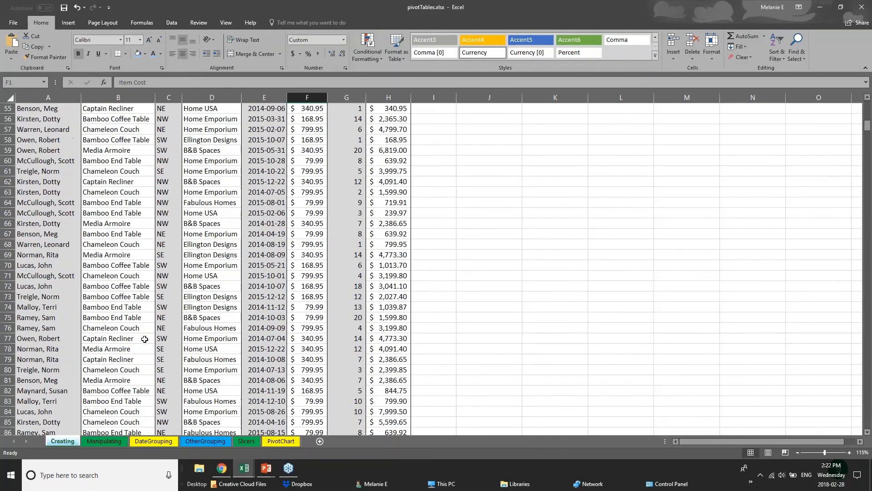
scroll(144, 339, down, 7)
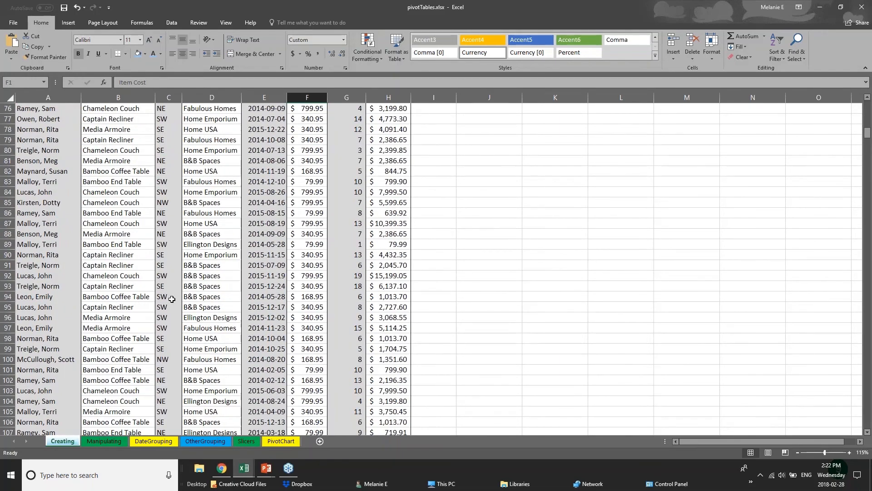
scroll(172, 299, up, 20)
Select the Salesperson data range and each column of the table in turn.
click(46, 142)
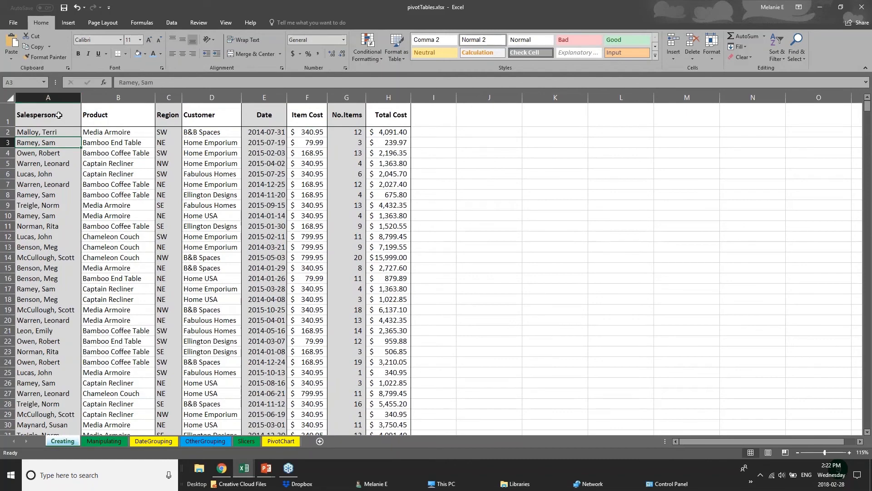
click(57, 117)
key(ctrl+shift+Down)
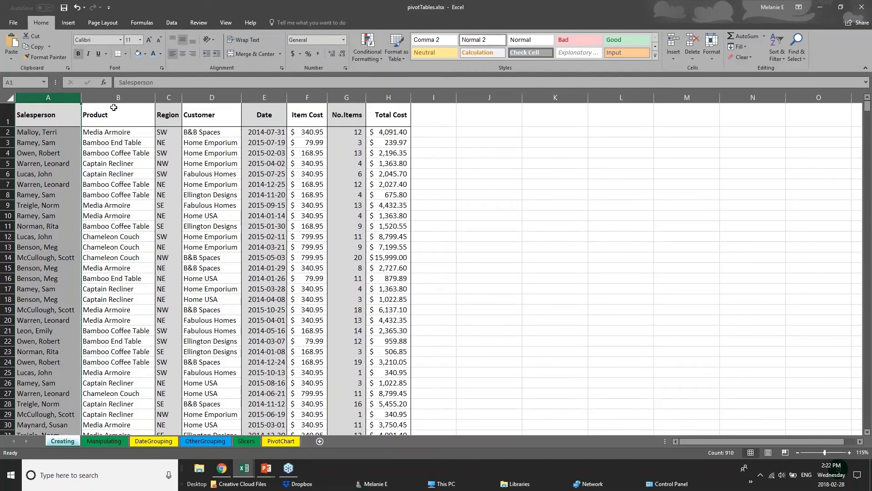
click(118, 97)
click(169, 96)
click(212, 97)
click(264, 97)
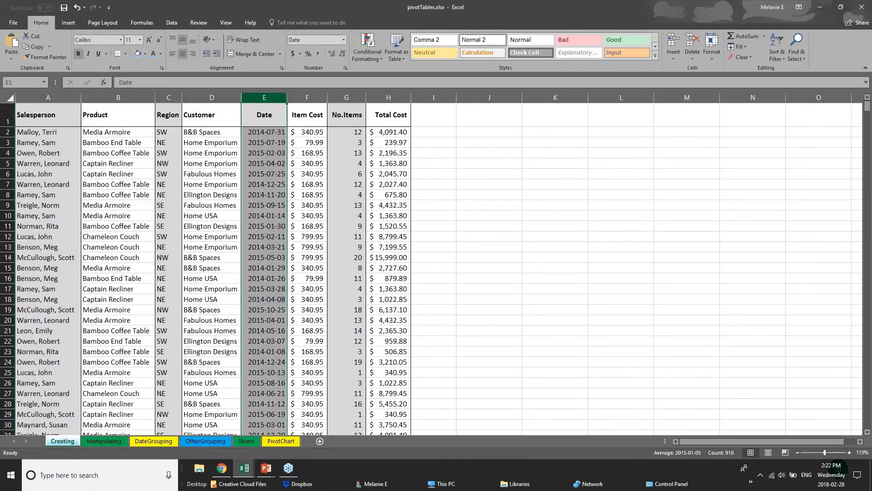
click(307, 97)
click(347, 97)
click(388, 96)
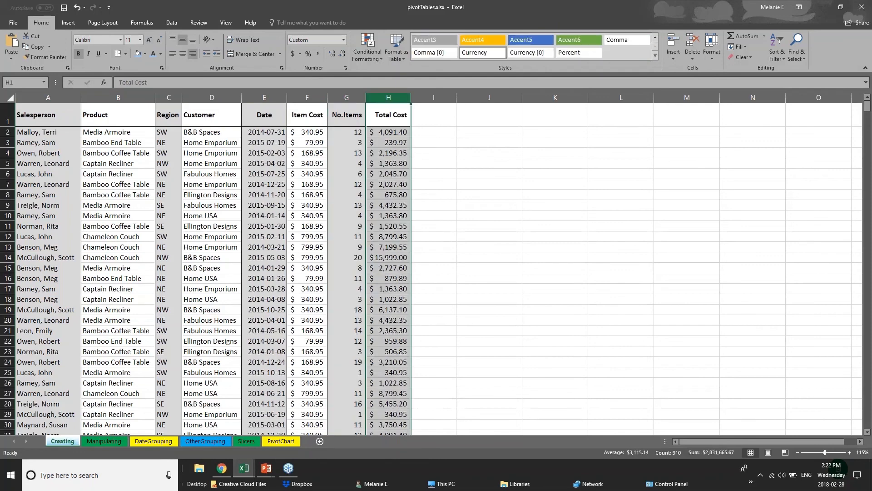
Fill the Salesperson column A with a light blue shading colour.
click(49, 96)
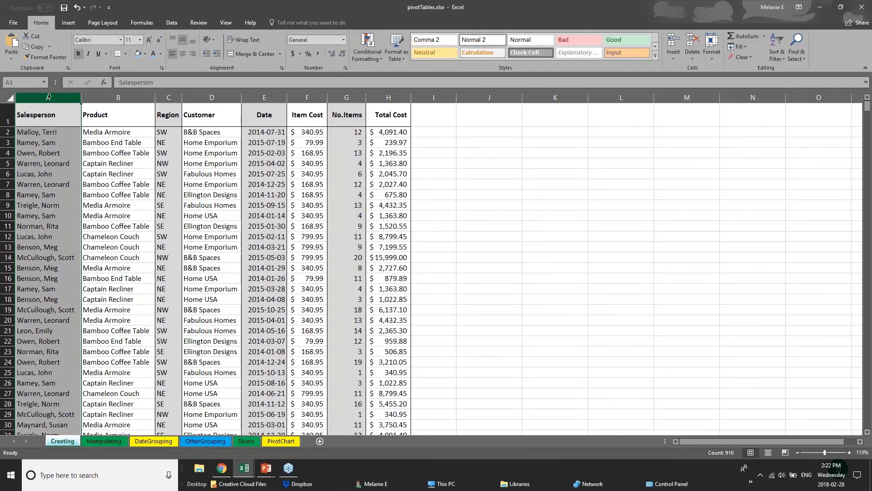
right_click(49, 96)
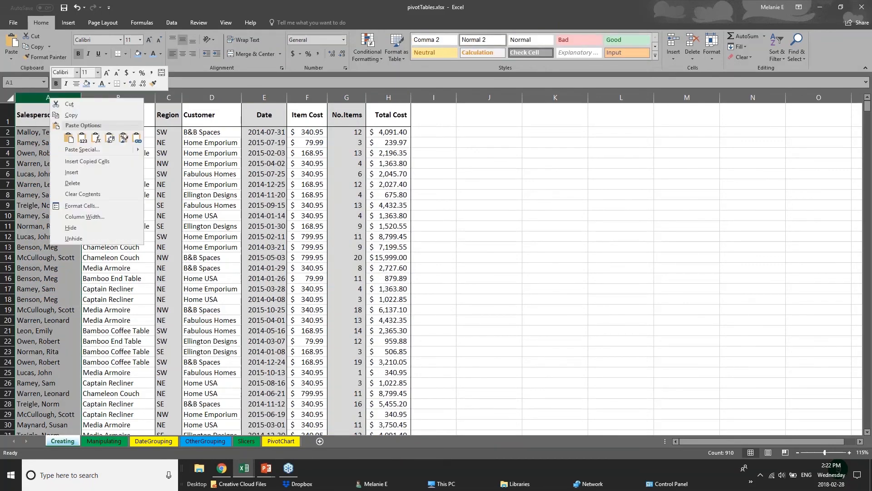
click(93, 84)
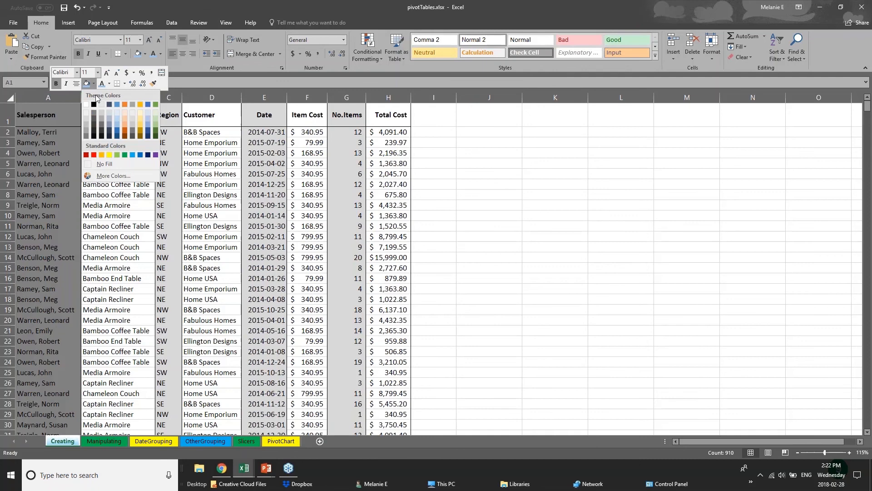
click(117, 124)
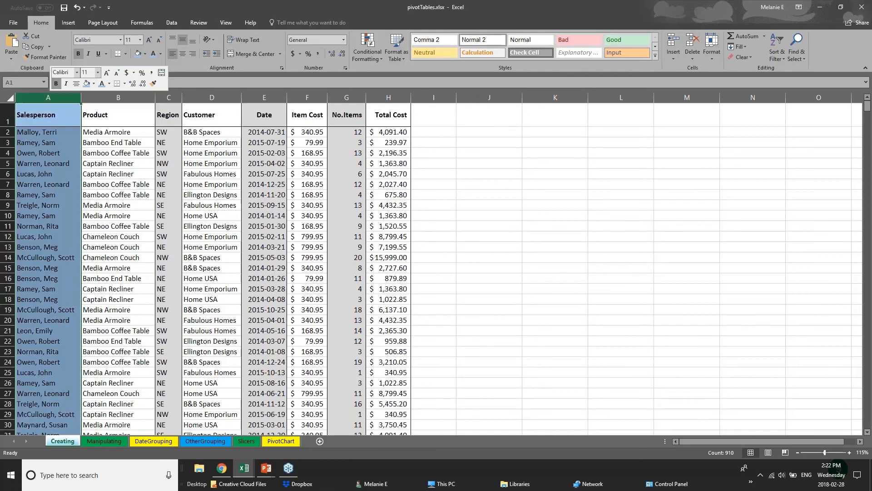
Apply a Thick Bottom Border to the header row 1.
click(45, 144)
click(35, 119)
drag(65, 119, 394, 119)
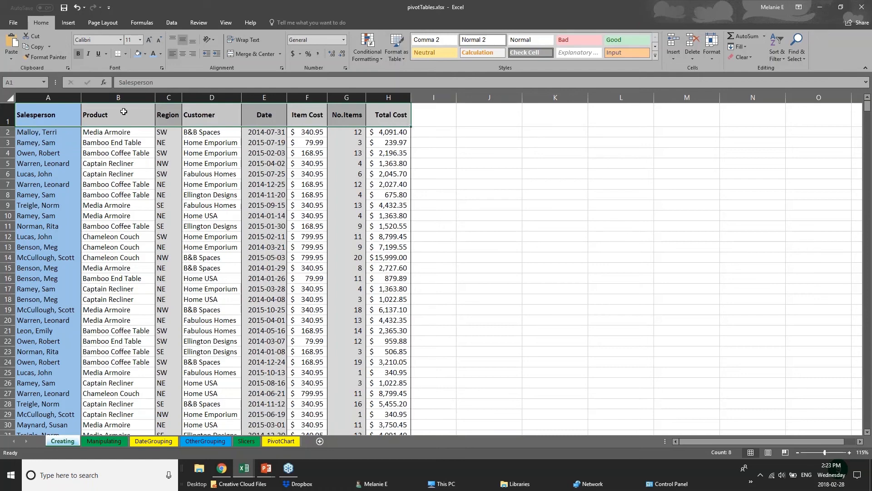
click(9, 118)
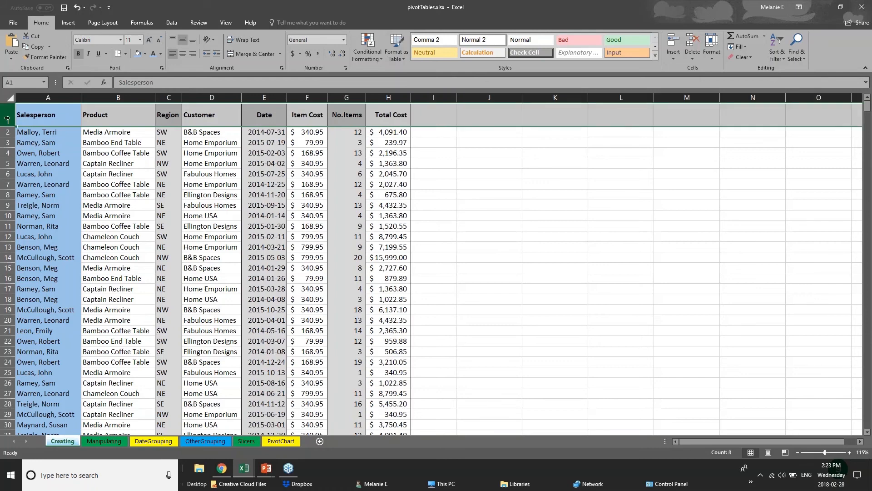
click(127, 54)
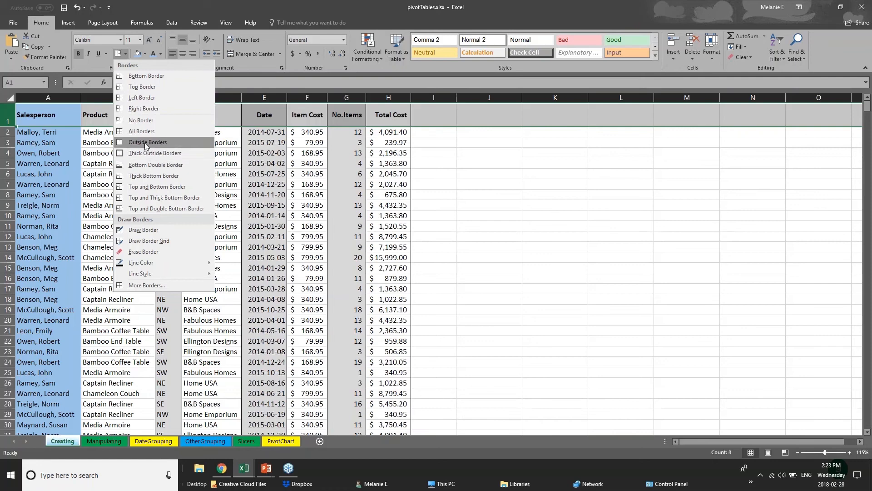
click(7, 115)
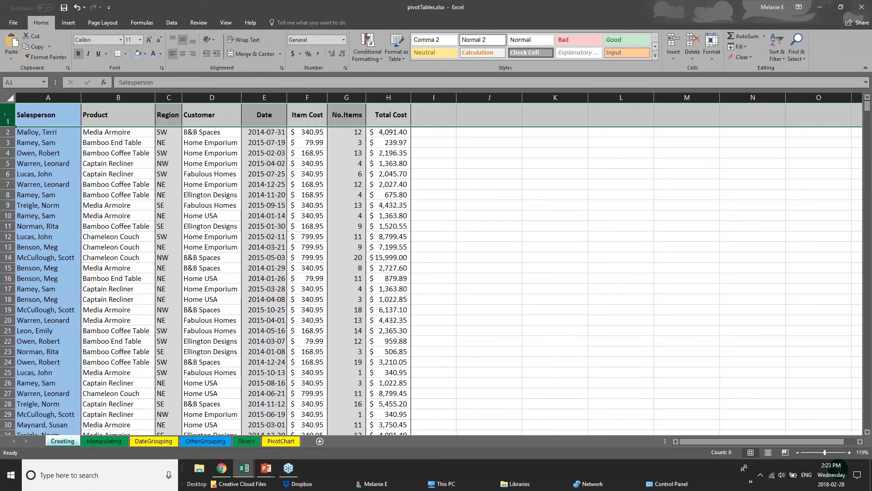
click(126, 54)
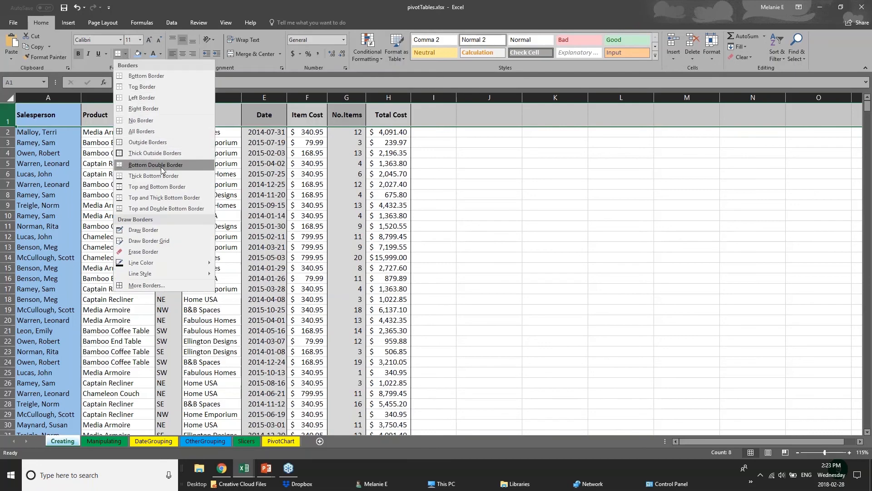
click(120, 176)
drag(53, 118, 396, 113)
click(204, 276)
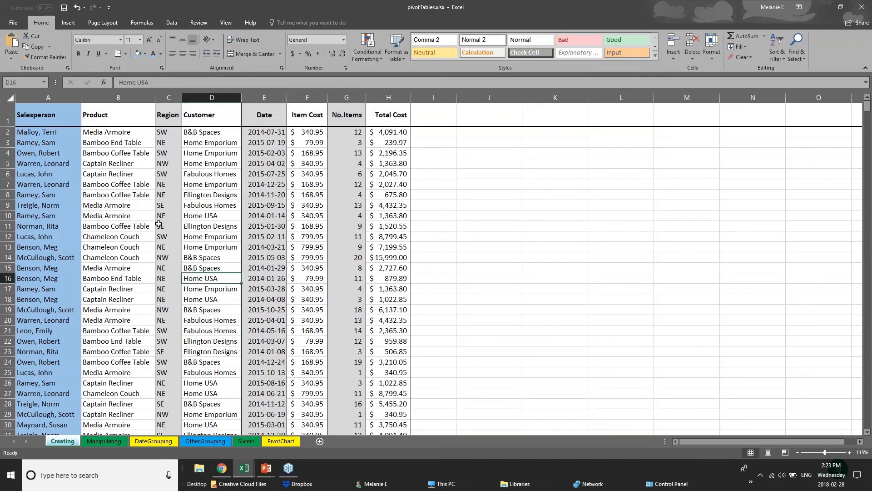
Browse through the workbook's other sheets: Manipulating, DateGrouping, OtherGrouping, Slicers and PivotChart.
scroll(63, 361, down, 1)
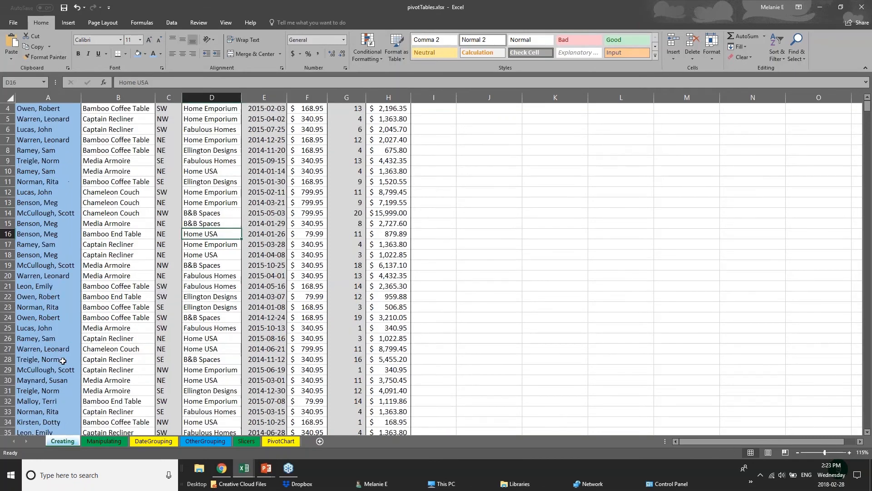
scroll(62, 361, down, 10)
click(104, 440)
click(154, 441)
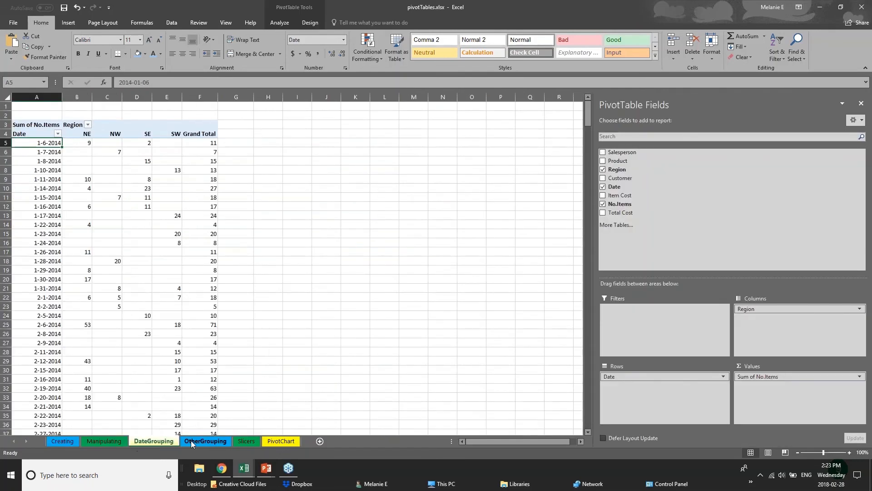
click(205, 441)
click(246, 440)
click(271, 440)
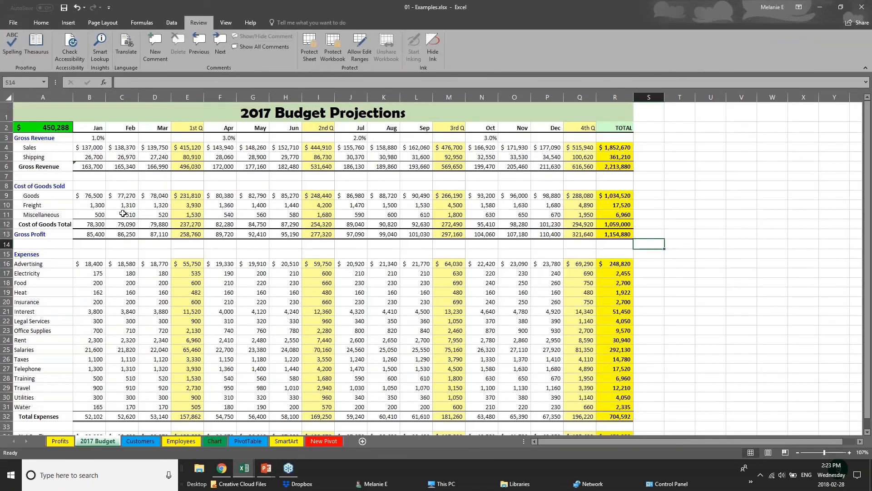
Select the quarter columns, the Gross Revenue row and the month header row of the 2017 Budget sheet in turn.
click(189, 129)
click(188, 91)
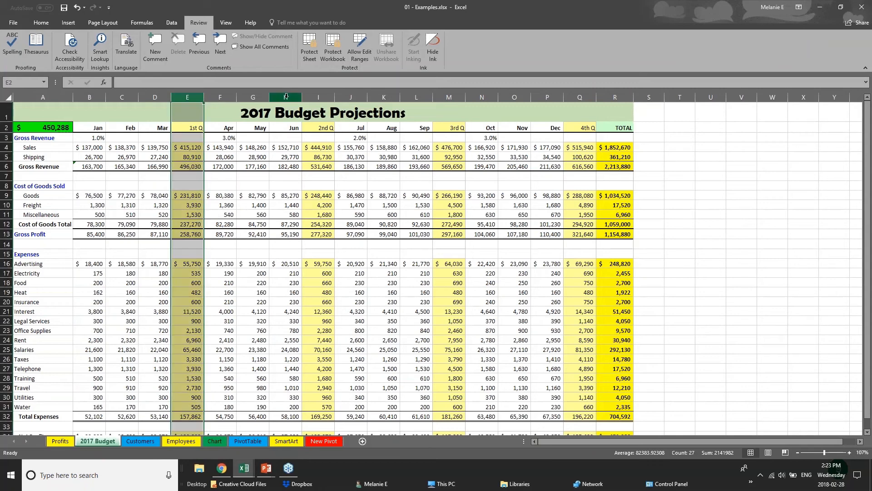
click(318, 97)
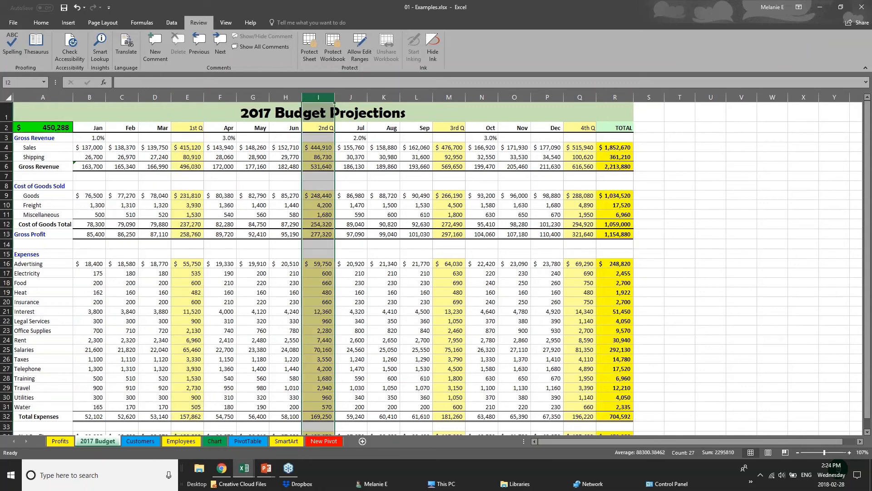
click(579, 97)
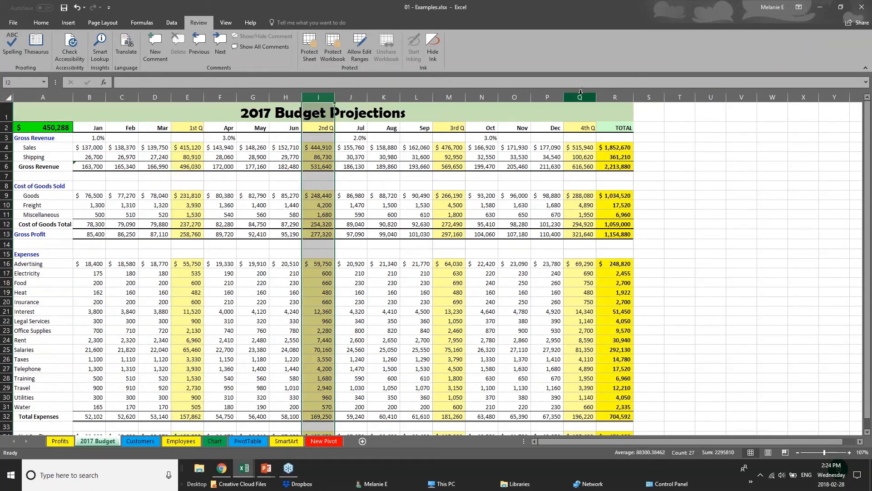
click(449, 98)
drag(91, 167, 625, 165)
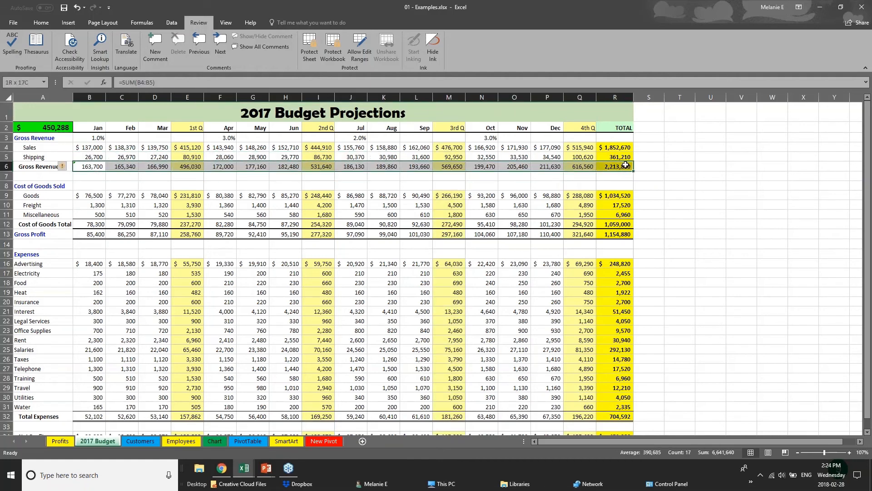
drag(101, 130, 614, 125)
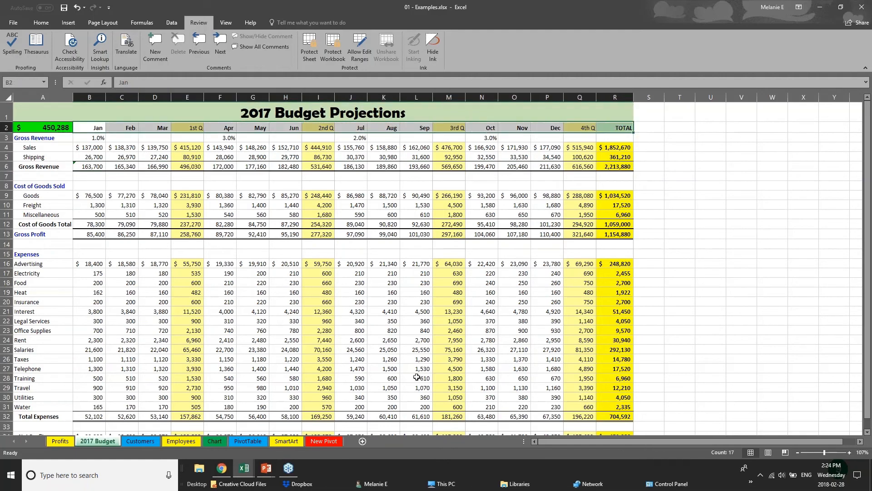
scroll(415, 378, down, 1)
scroll(415, 378, up, 1)
Remove all borders from the entire 2017 Budget worksheet.
click(10, 98)
click(30, 24)
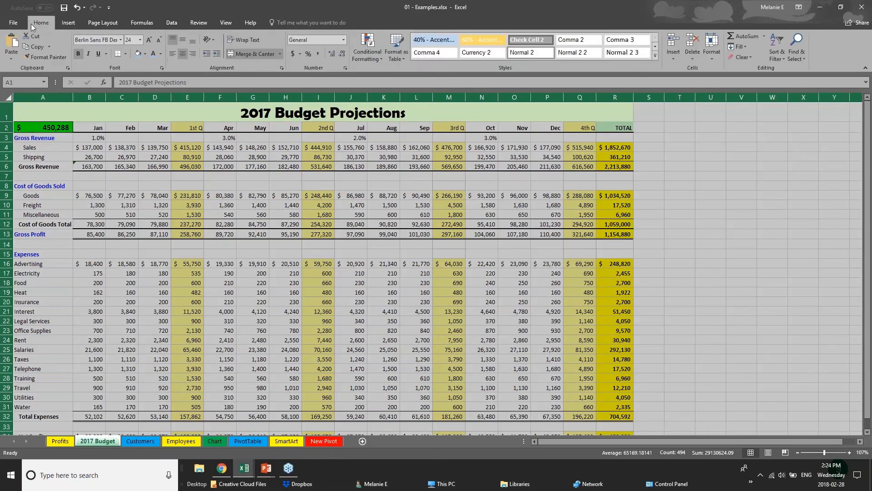
click(125, 53)
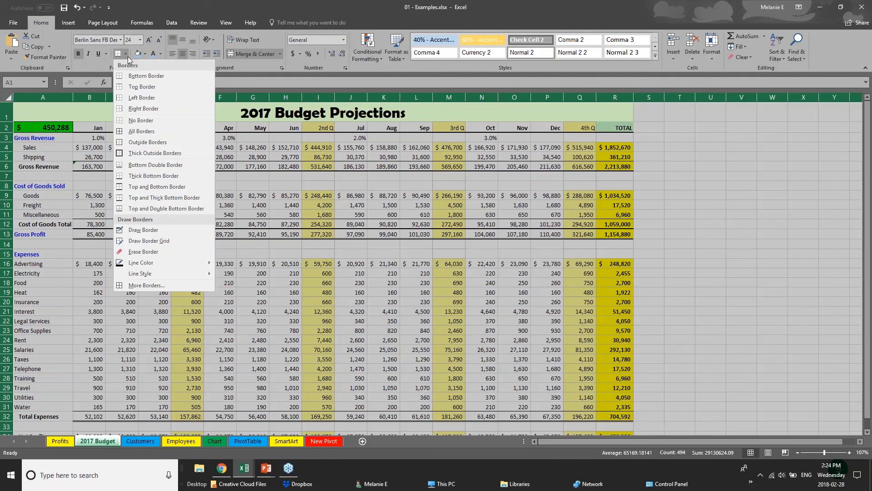
click(149, 121)
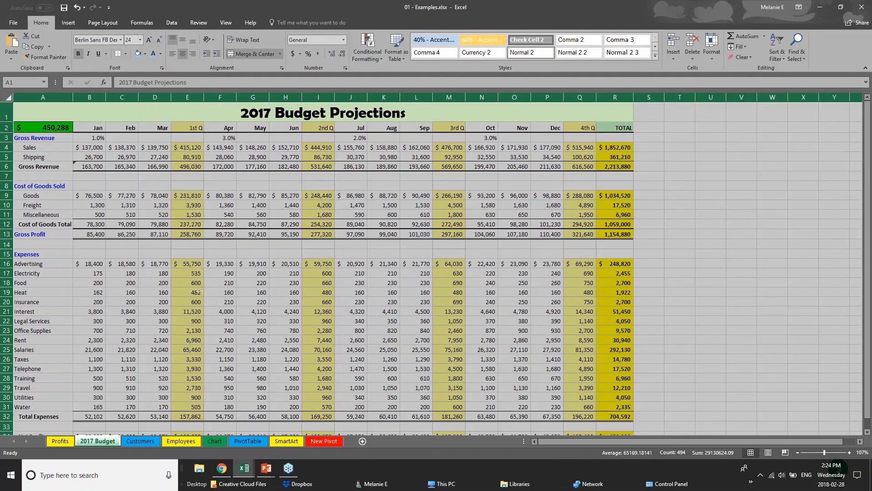
Apply a Top and Bottom Border to the month header row 2 of the 2017 Budget sheet.
click(335, 248)
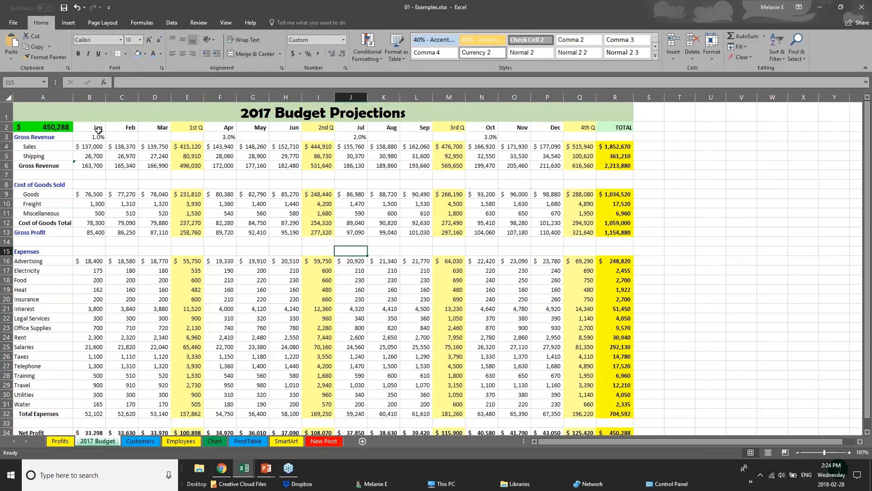
drag(98, 127, 318, 128)
drag(406, 111, 618, 128)
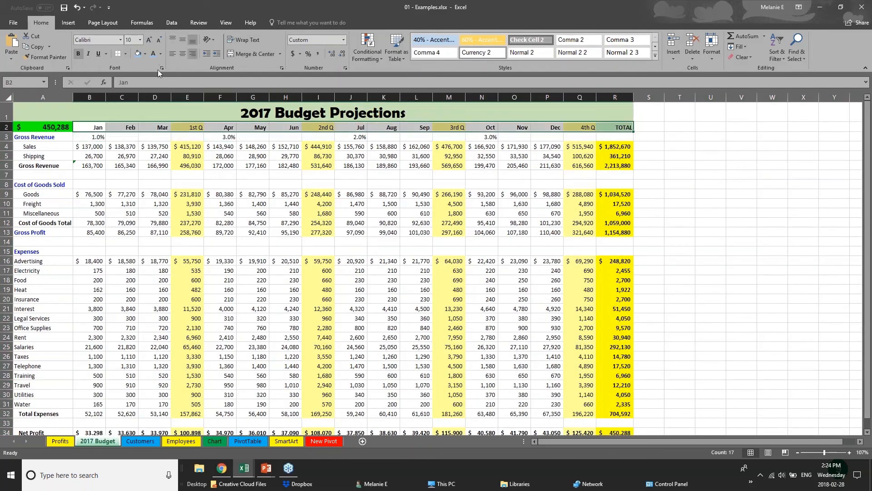
click(126, 53)
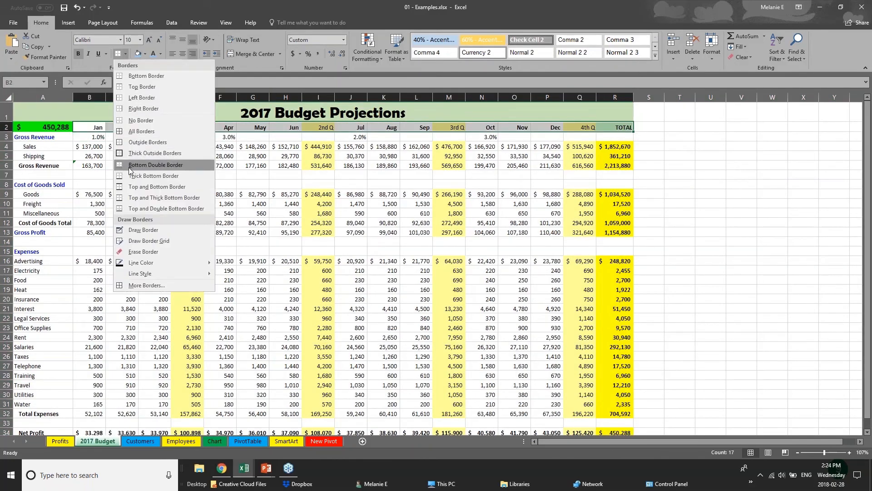
click(135, 186)
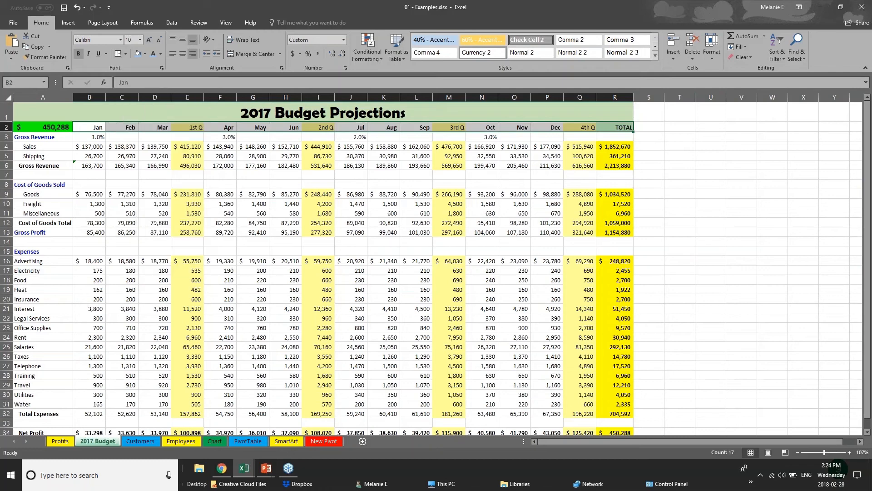
Fill the month header row with a light blue colour.
click(140, 56)
click(131, 213)
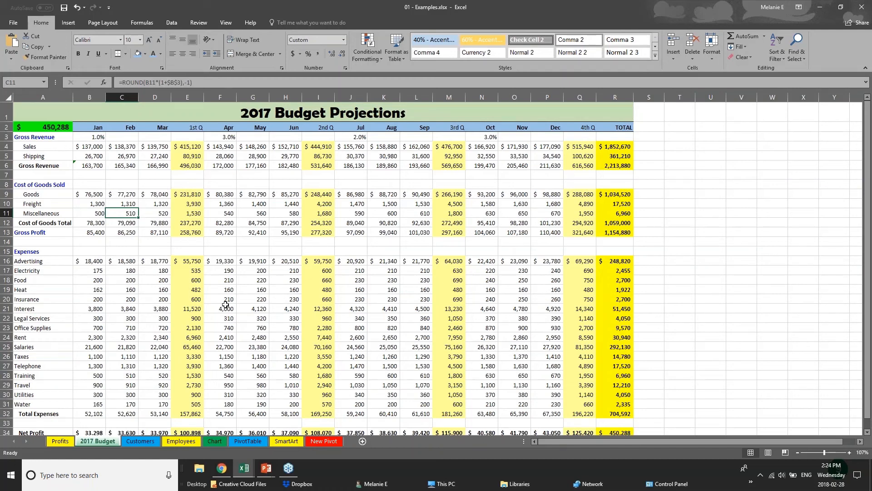
click(129, 166)
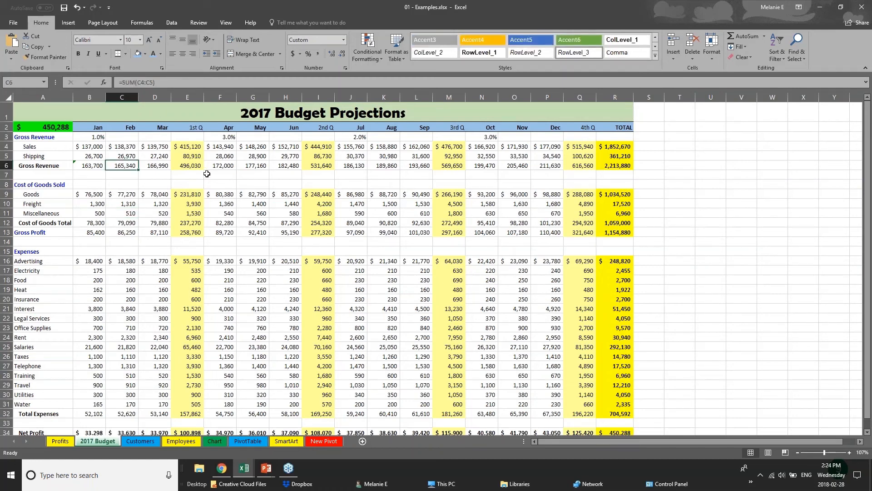
click(82, 147)
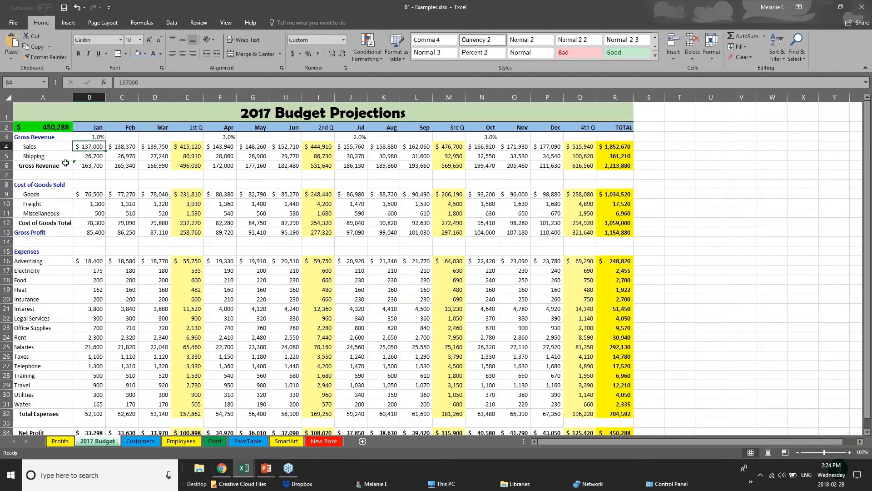
Change the font of the 2017 Budget Projections title to Arial.
click(7, 112)
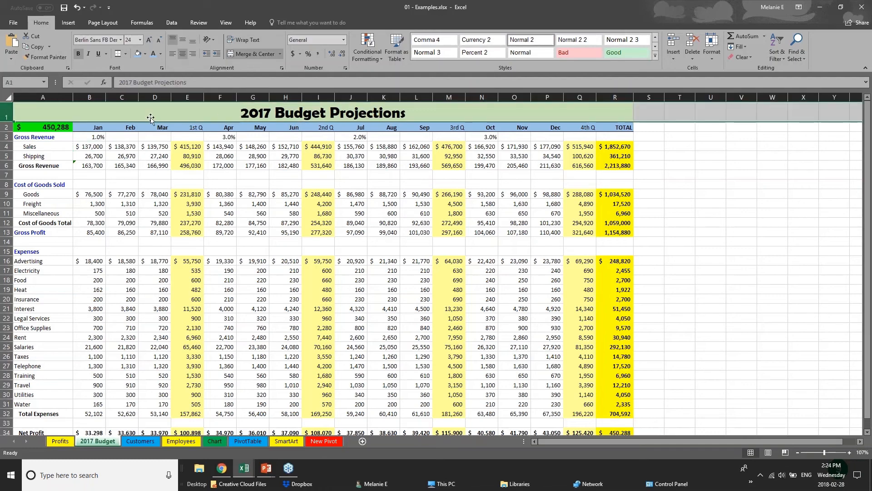
double_click(244, 114)
drag(244, 113, 407, 115)
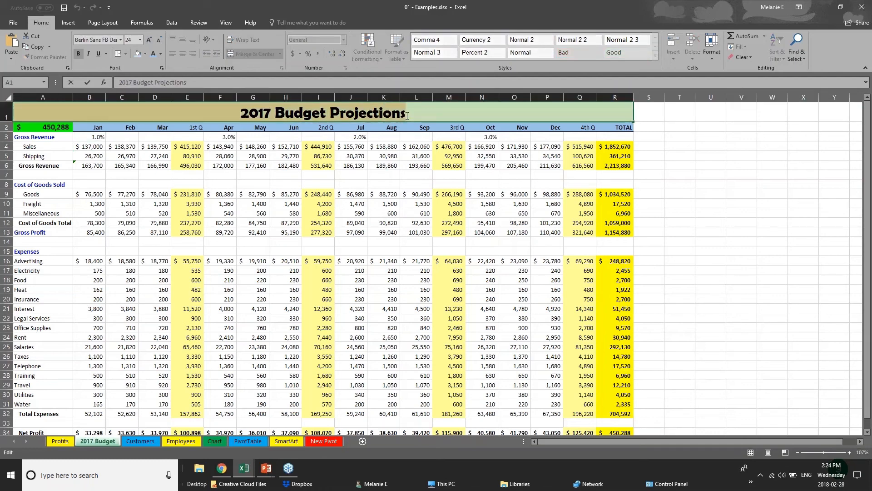
click(122, 40)
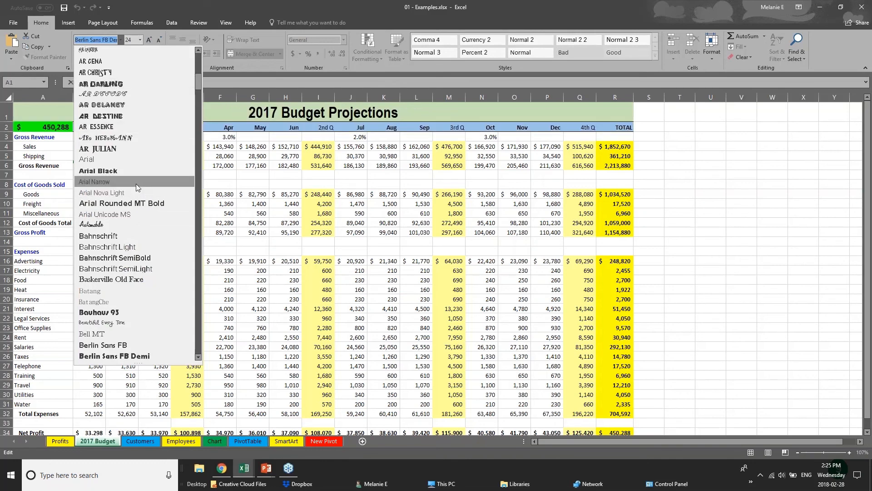
click(137, 163)
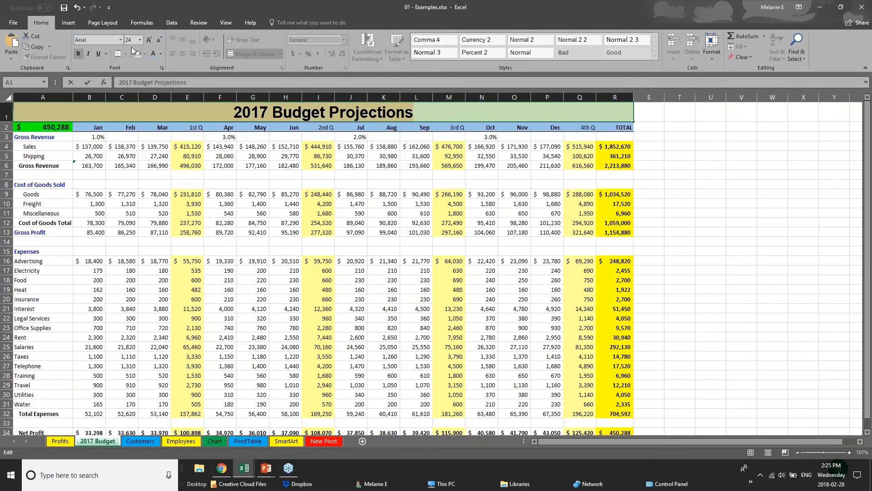
right_click(309, 113)
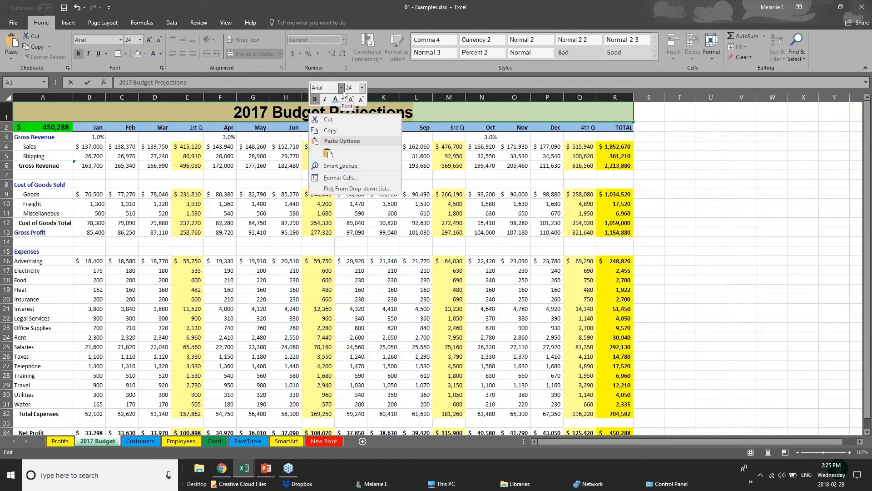
click(206, 104)
click(214, 131)
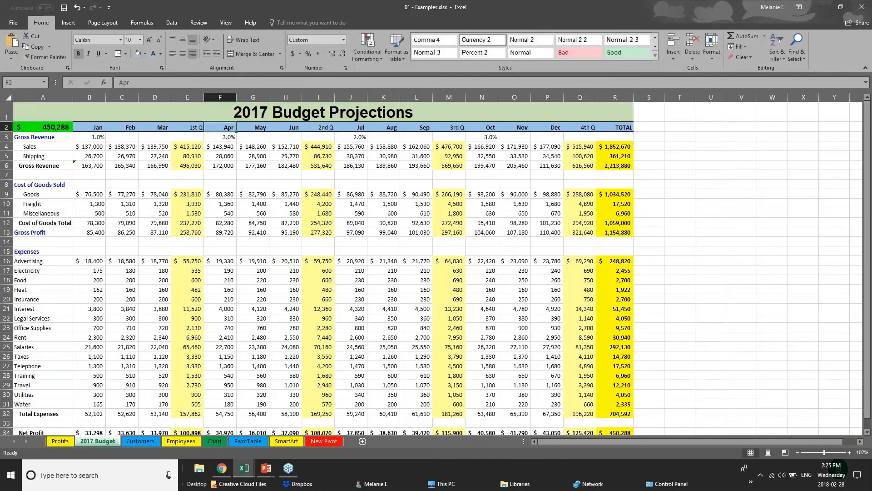
click(231, 373)
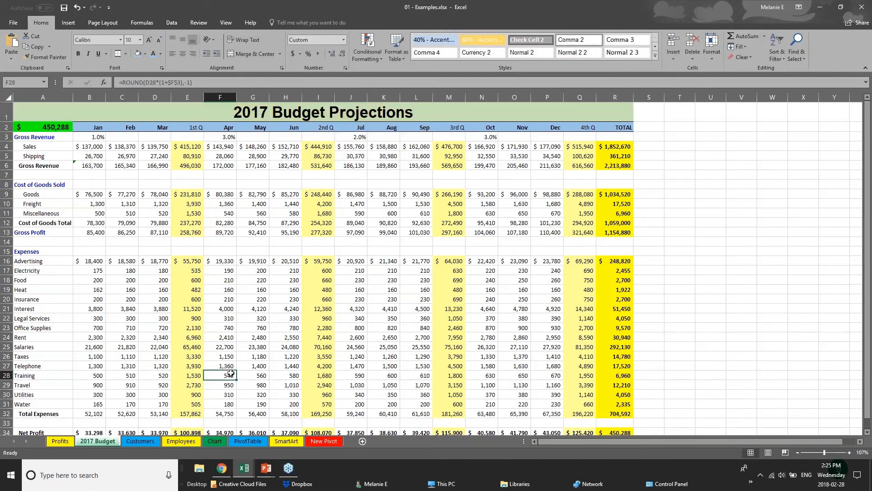
Fill the Net Profit row 34 with dark grey and set its font colour to white.
scroll(230, 374, down, 3)
drag(618, 336, 14, 334)
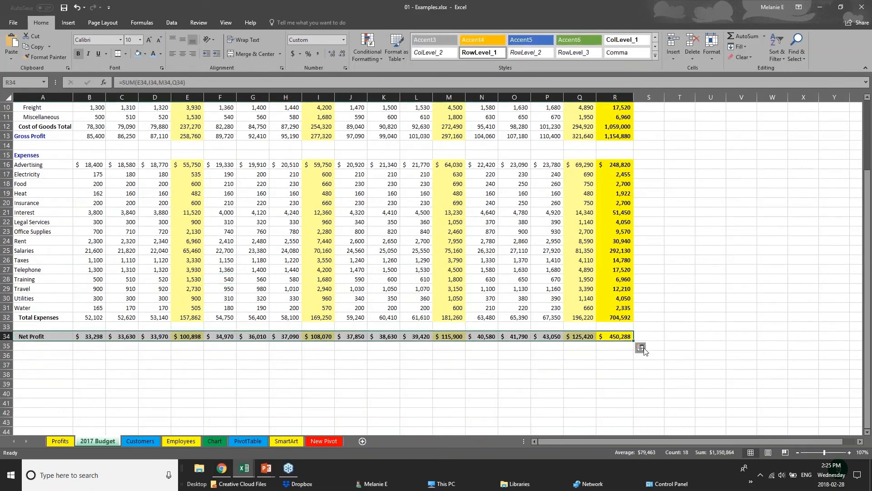
click(145, 54)
click(146, 98)
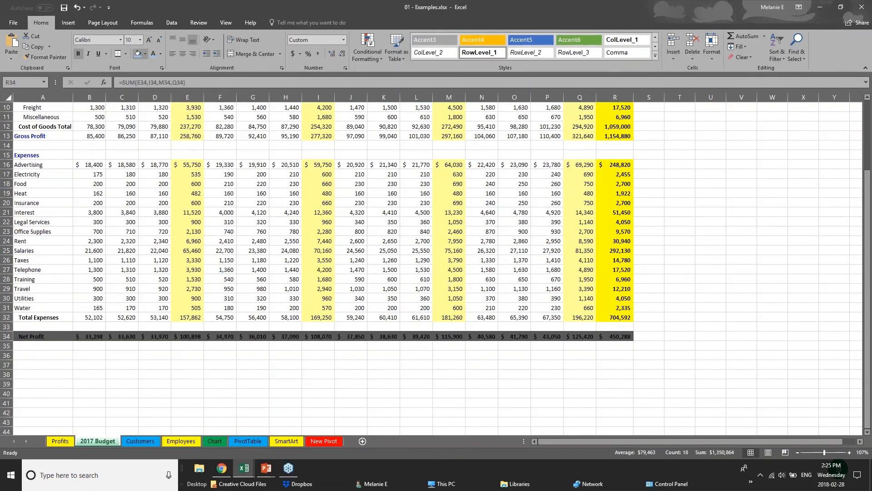
click(160, 54)
click(157, 87)
click(343, 357)
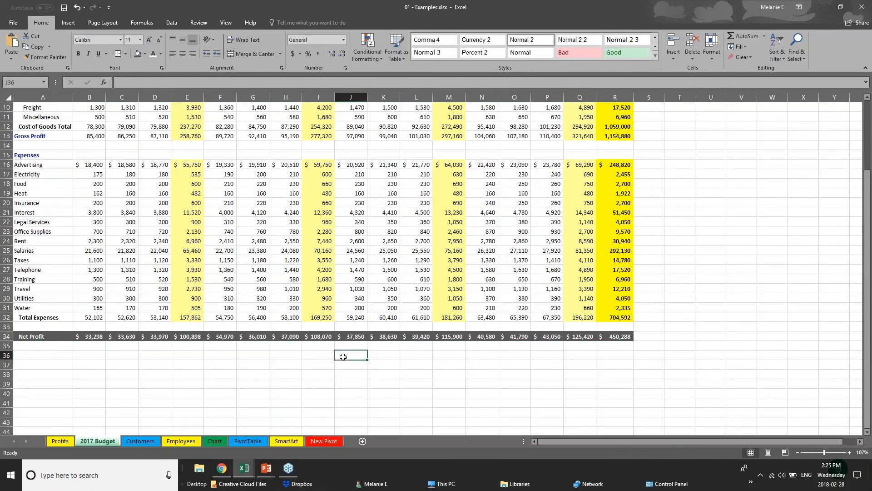
Switch to the Creating Charts presentation slide and then to the Webinar Sample Workbook.
scroll(343, 357, up, 1)
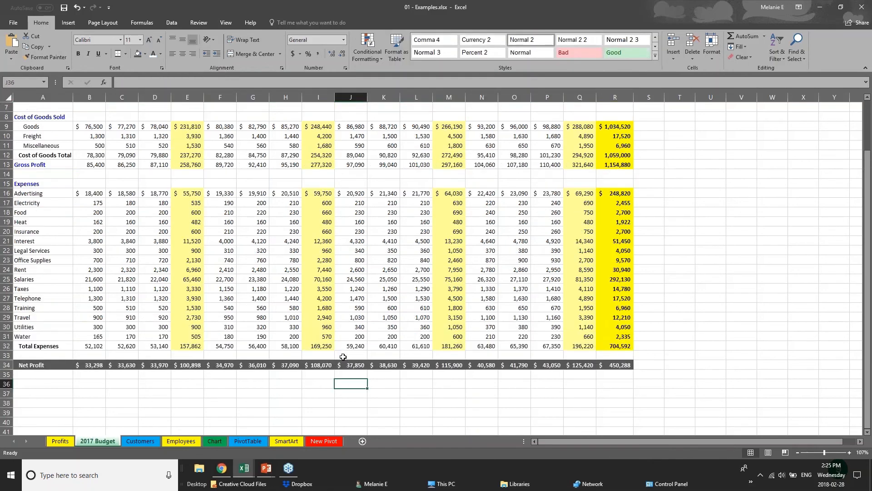
scroll(343, 357, up, 2)
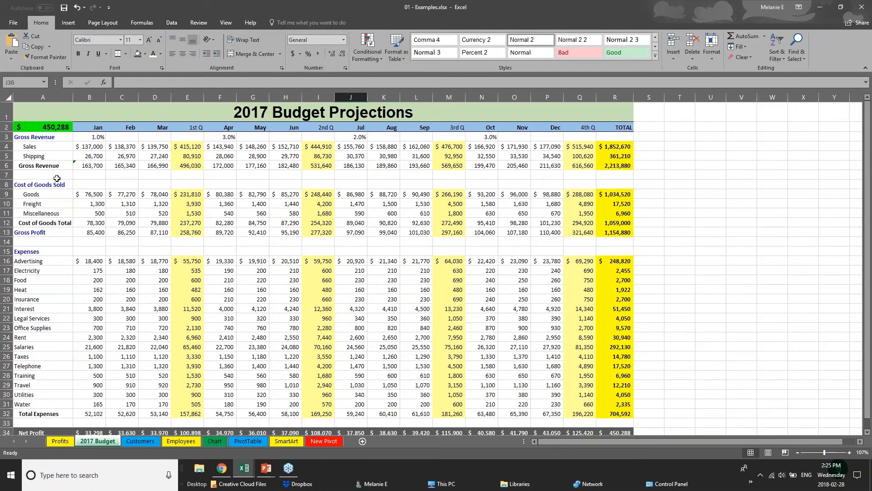
click(266, 468)
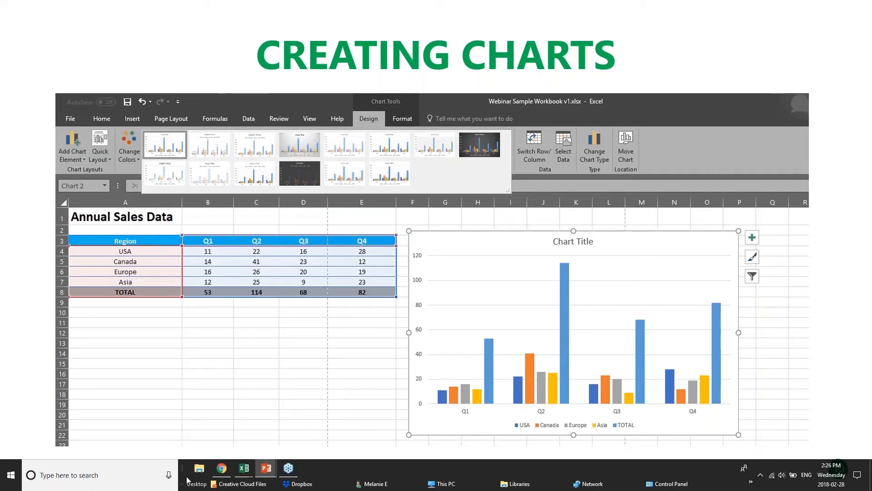
click(244, 468)
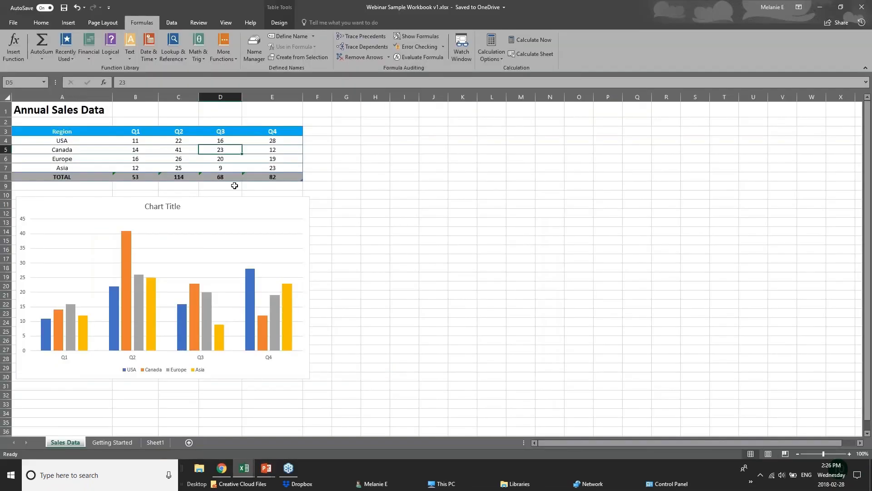
Inspect the quarterly values and total formulas in the Annual Sales Data table.
click(154, 140)
click(184, 141)
click(229, 142)
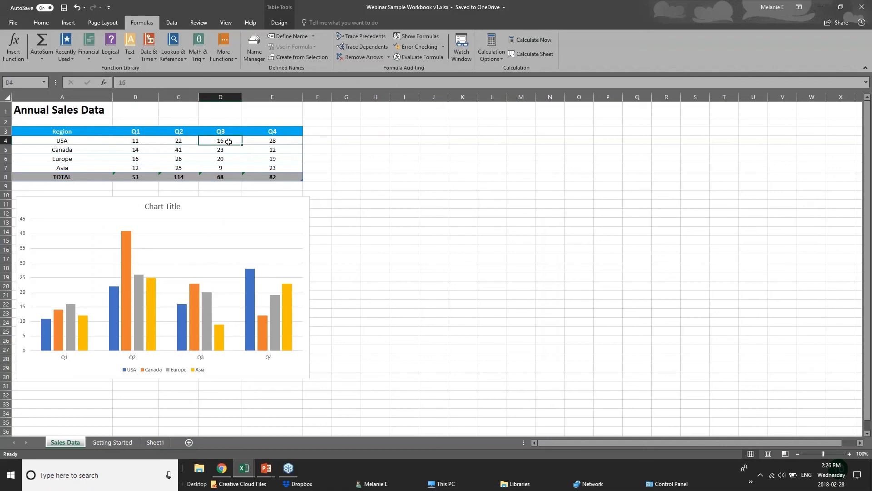
click(270, 139)
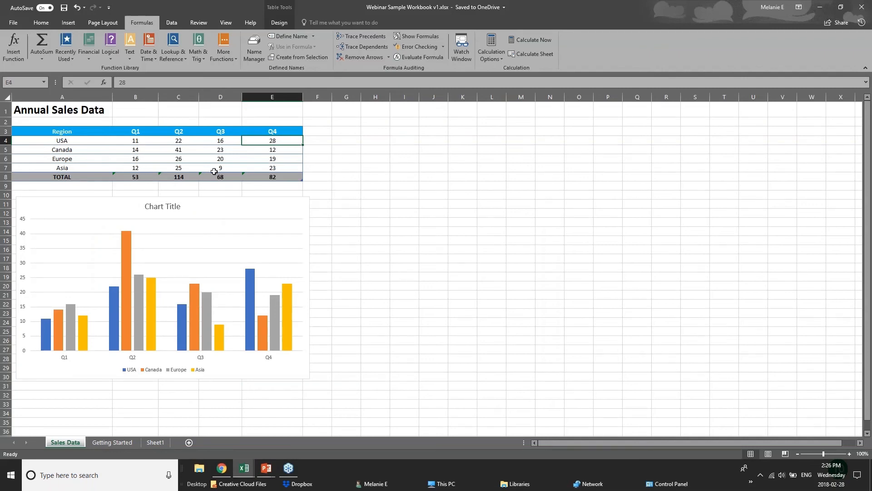
click(285, 177)
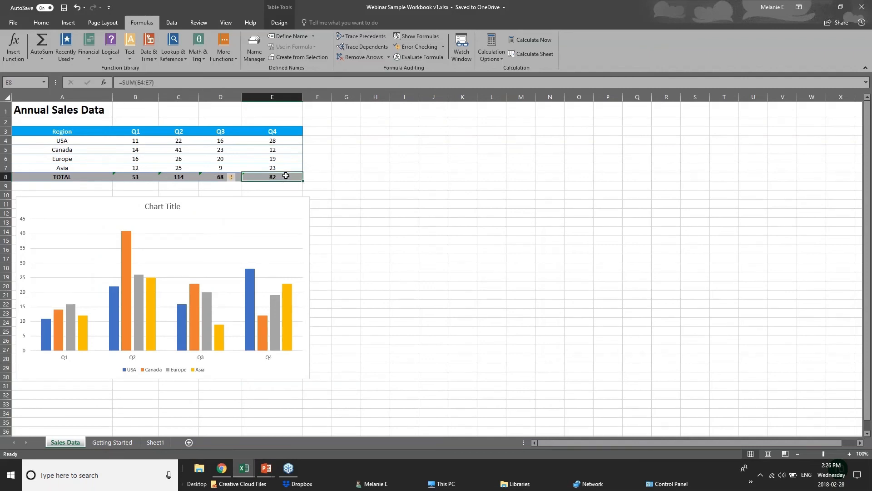
click(136, 177)
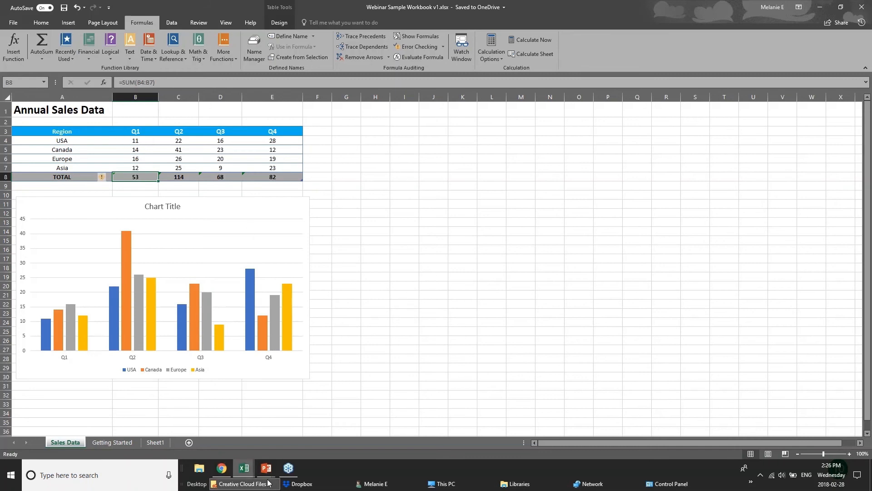
Return to the Examples workbook and open its Chart sheet.
click(240, 471)
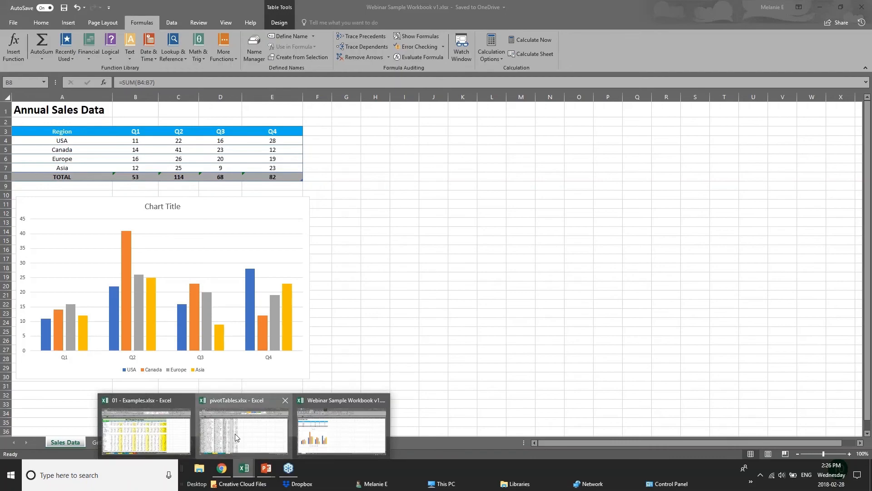
click(235, 437)
click(244, 470)
click(187, 445)
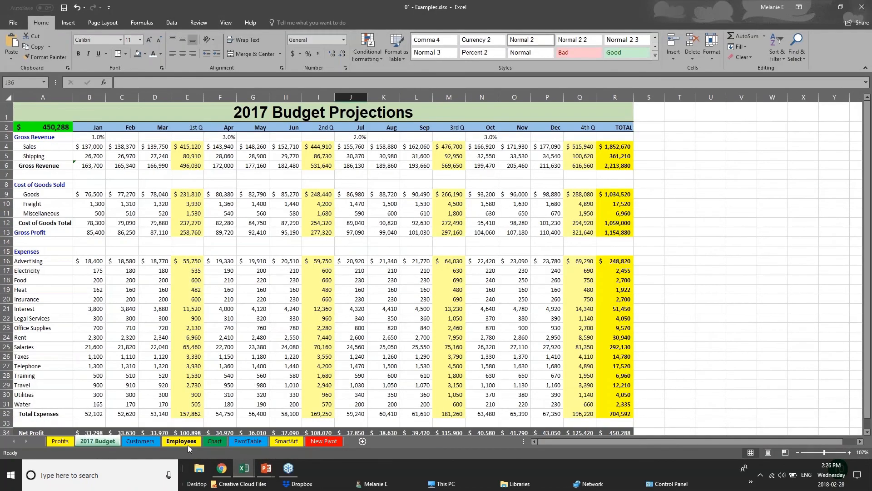
click(214, 441)
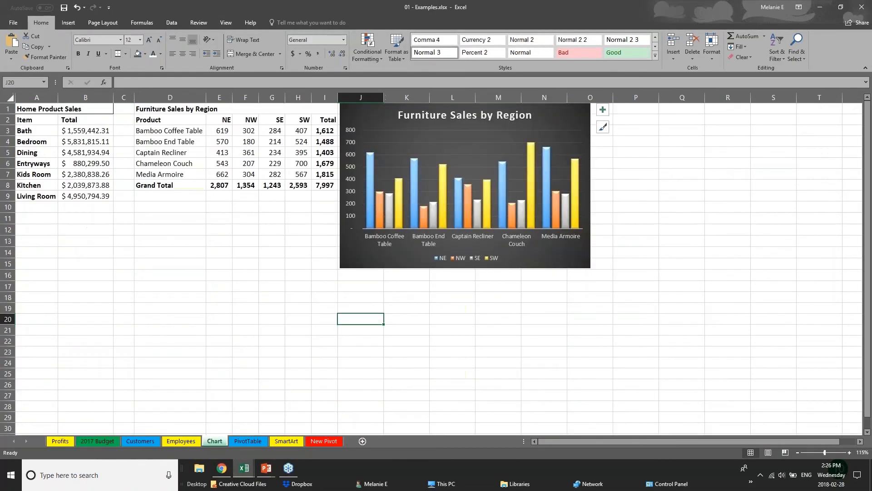
Move the Furniture Sales by Region chart aside and delete it.
drag(536, 264, 683, 281)
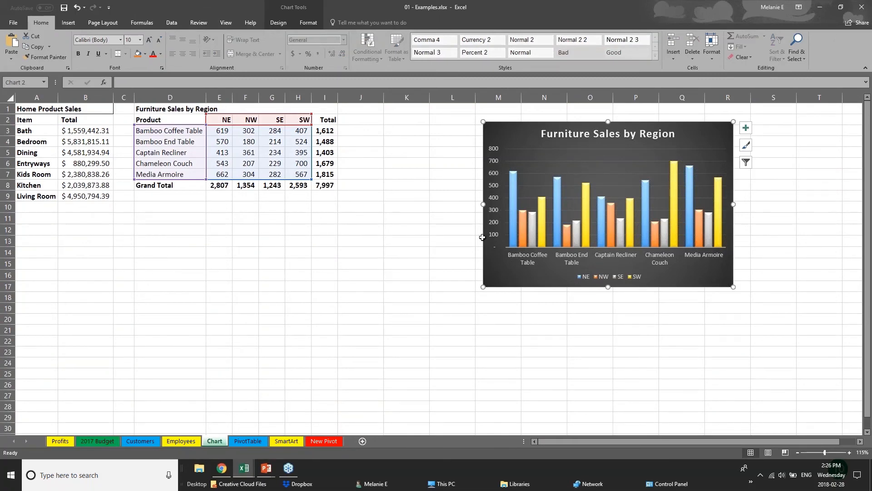
drag(563, 287, 653, 280)
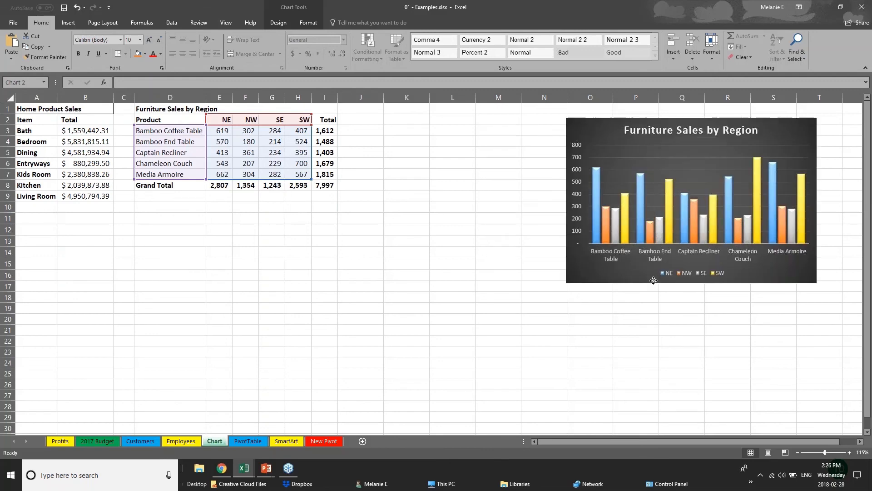
key(Delete)
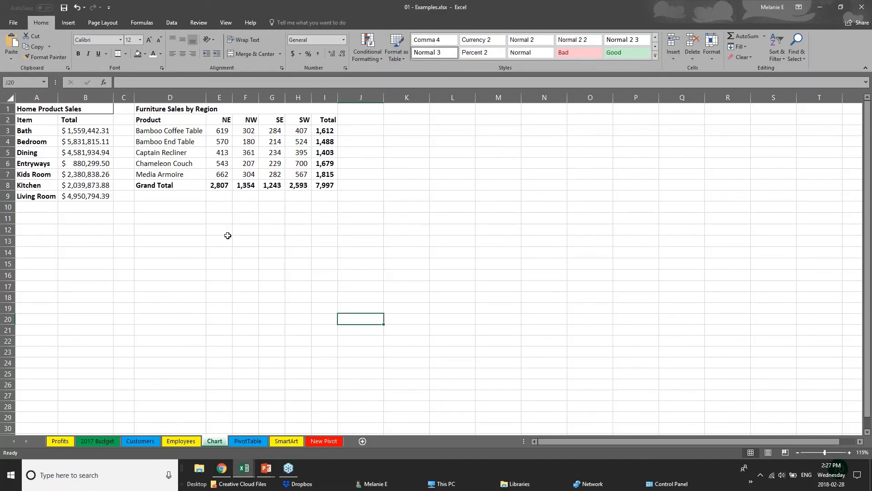
Highlight the Total column and the Grand Total row of the Furniture Sales by Region table.
click(159, 119)
click(246, 241)
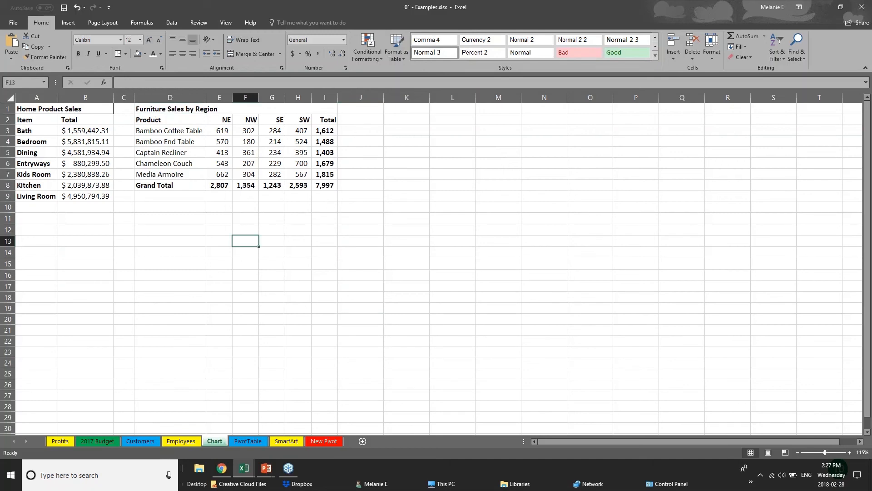
click(324, 131)
drag(325, 131, 330, 182)
drag(175, 184, 327, 185)
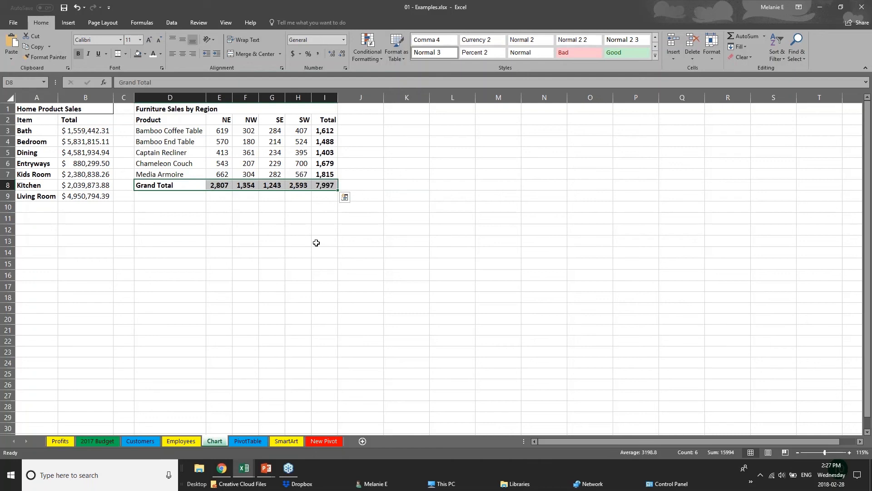
click(225, 232)
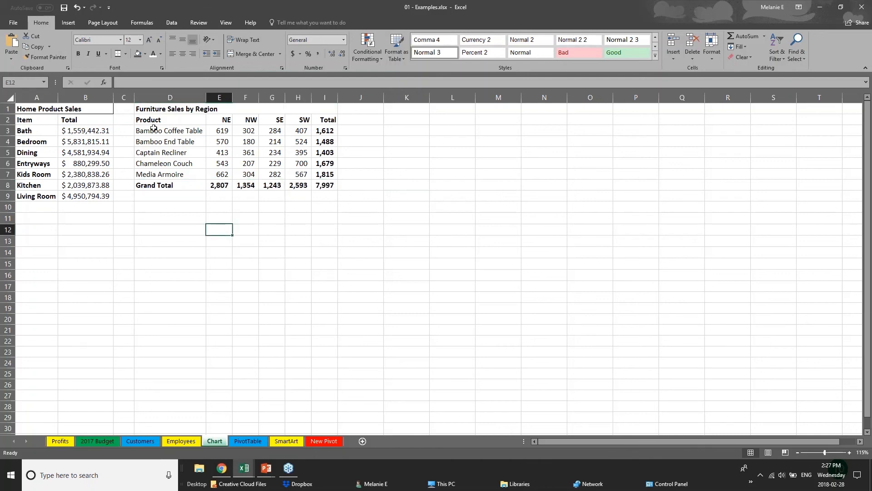
Insert a Clustered Bar chart from the product names and the NE, NW, SE and SW sales values.
drag(154, 120, 308, 174)
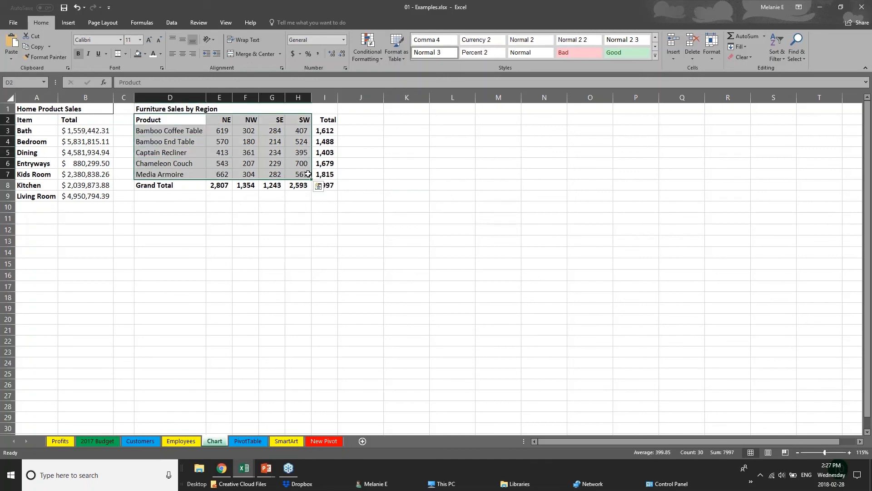
click(68, 24)
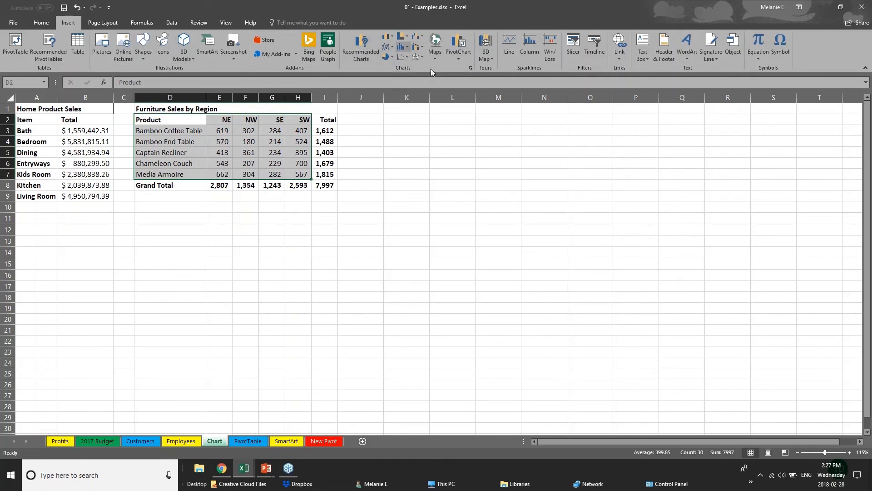
click(407, 38)
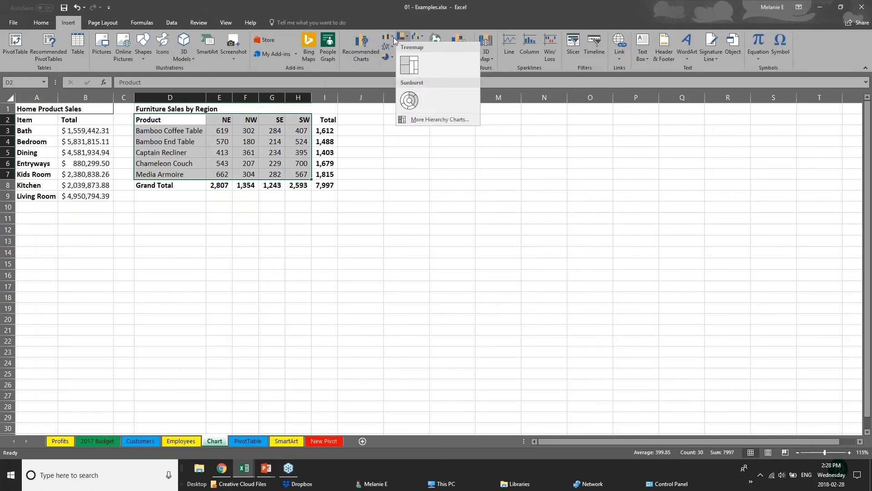
click(393, 38)
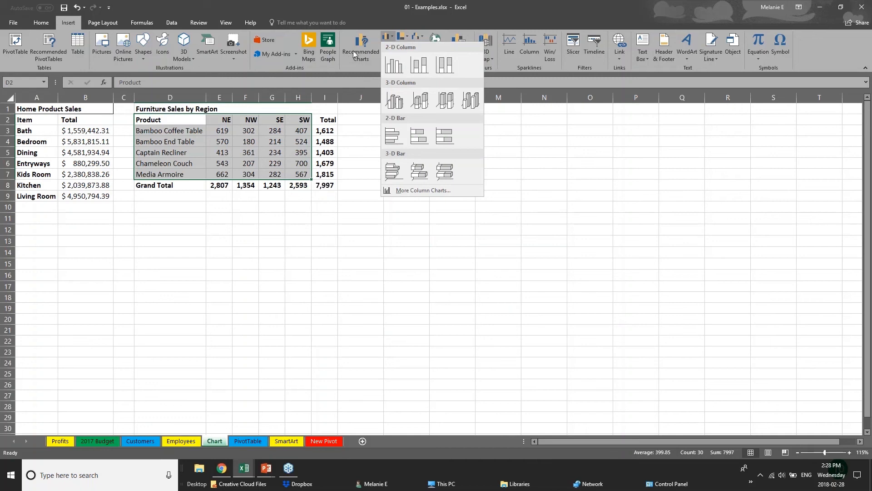
click(348, 50)
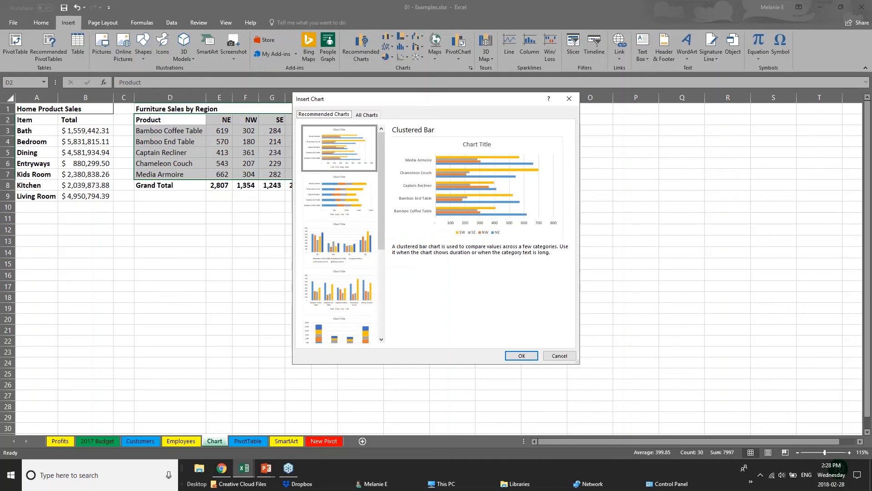
click(339, 207)
click(355, 264)
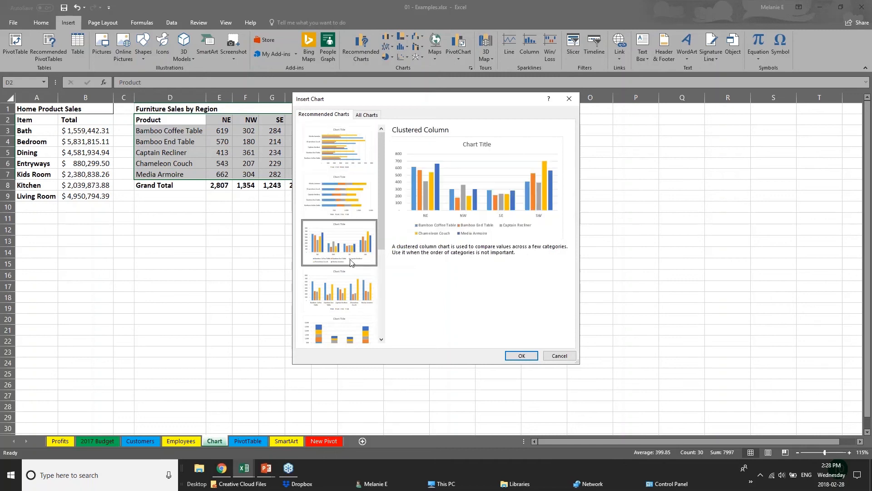
click(359, 301)
click(365, 336)
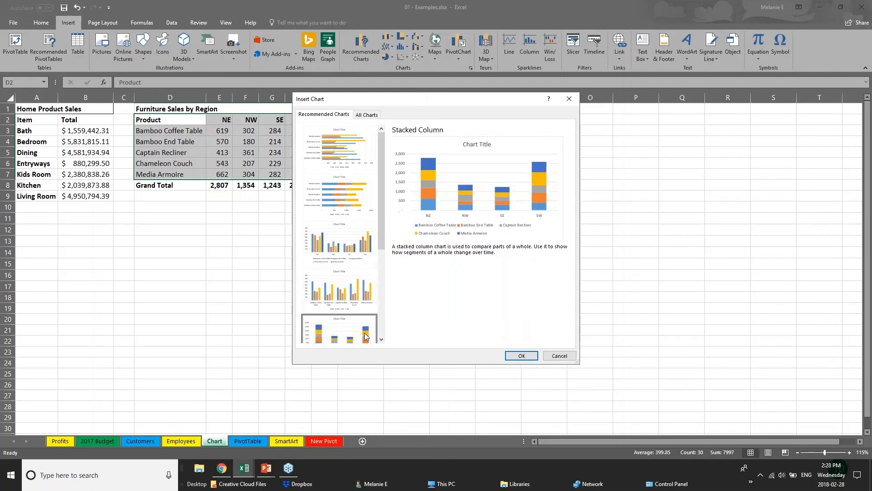
drag(382, 242, 389, 317)
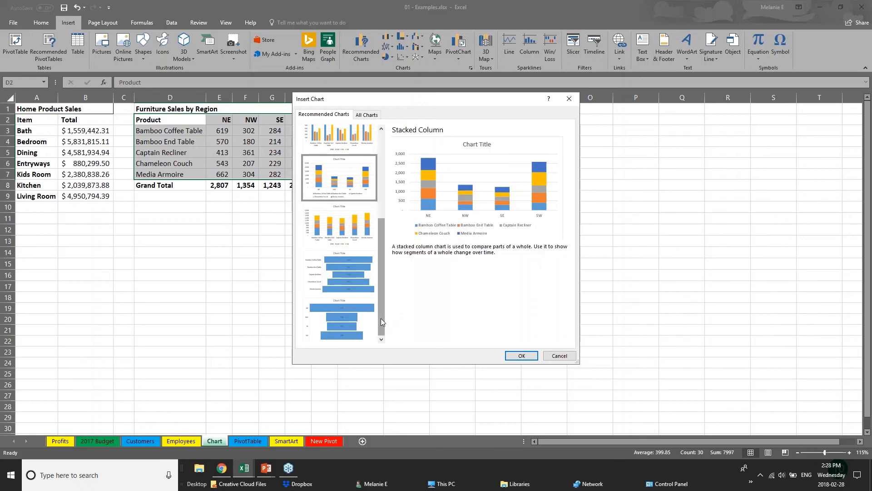
drag(380, 300, 380, 237)
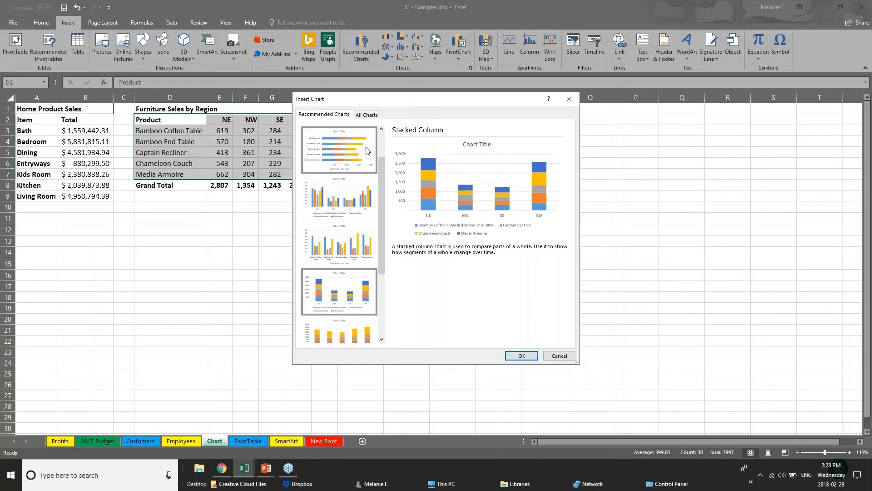
click(367, 150)
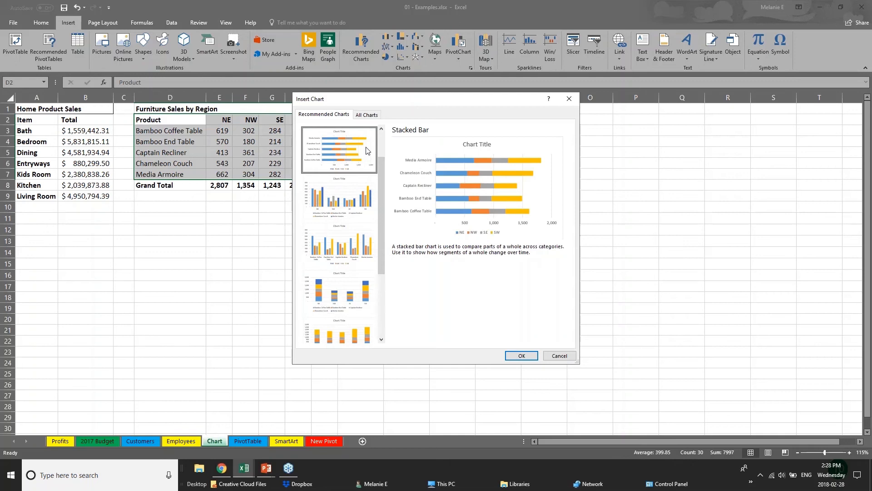
drag(383, 168, 384, 140)
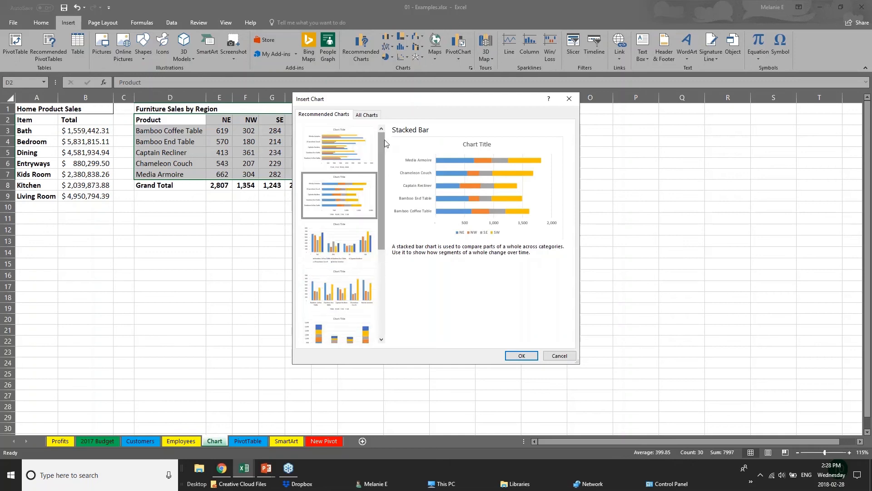
click(331, 151)
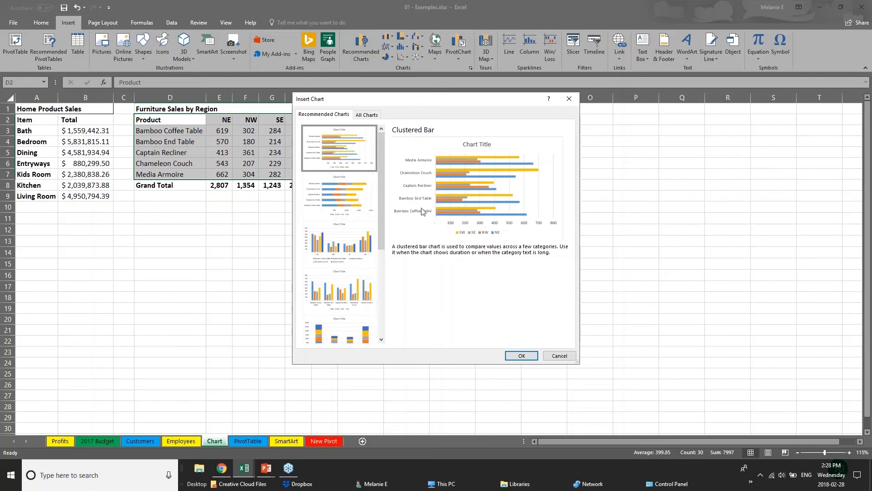
click(522, 356)
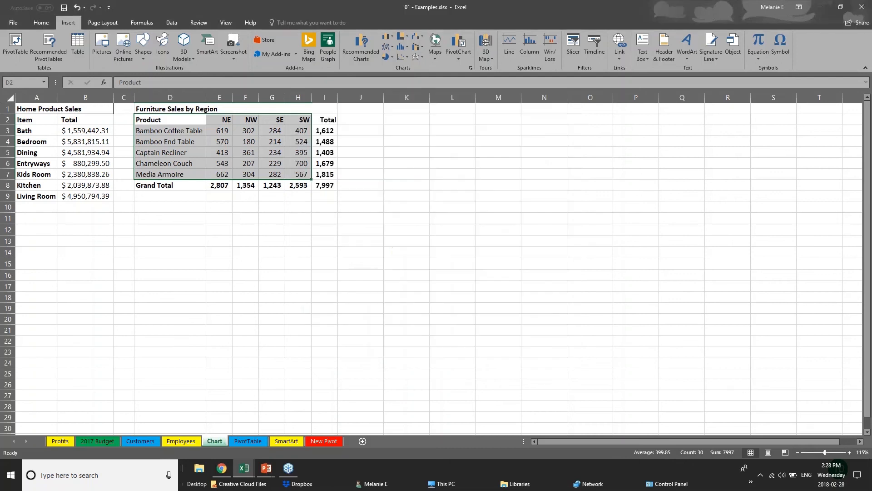
Move the chart beside the table and enlarge it to span about columns J to Q and rows 1 to 22.
drag(480, 199, 520, 126)
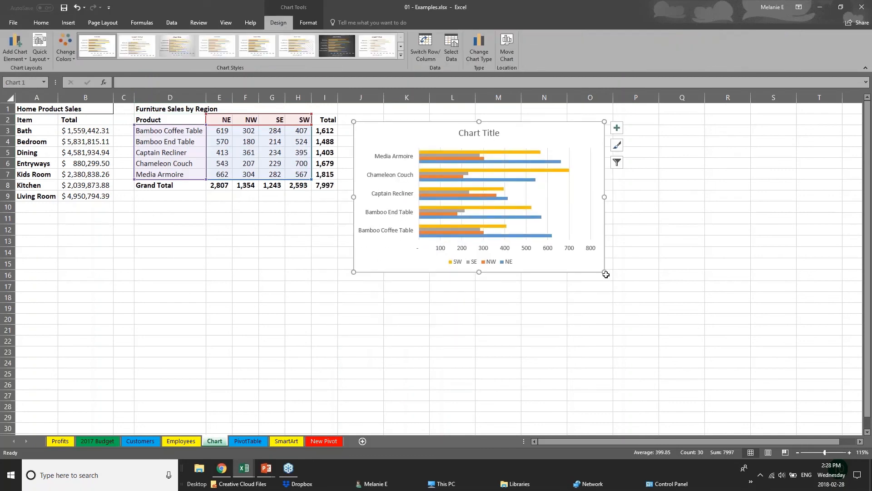
drag(605, 272, 721, 355)
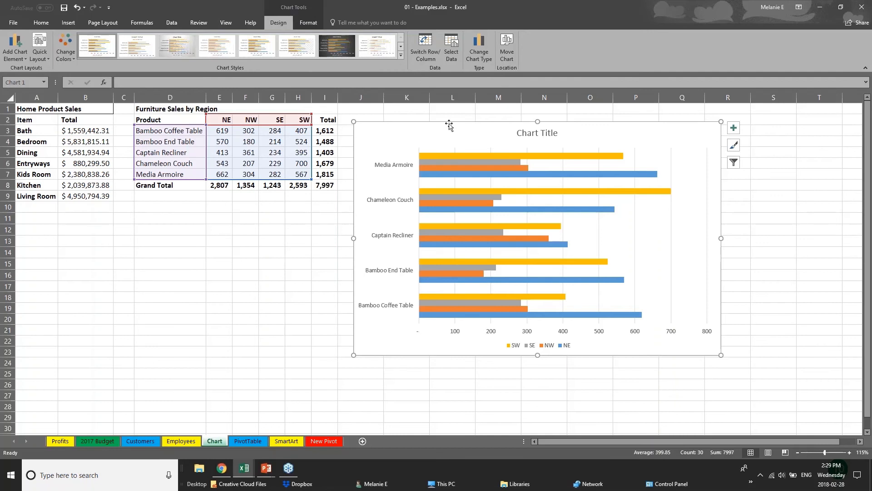
Apply a colorful green, yellow and blue color palette to the chart.
click(227, 315)
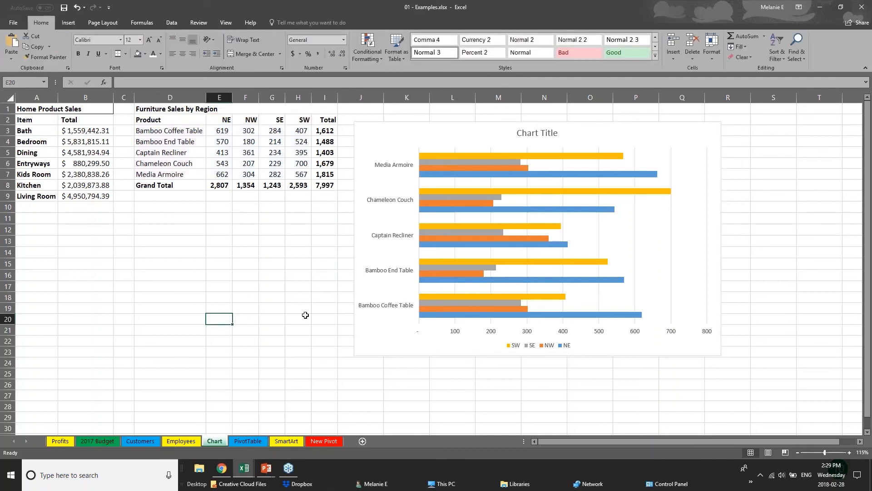
click(405, 323)
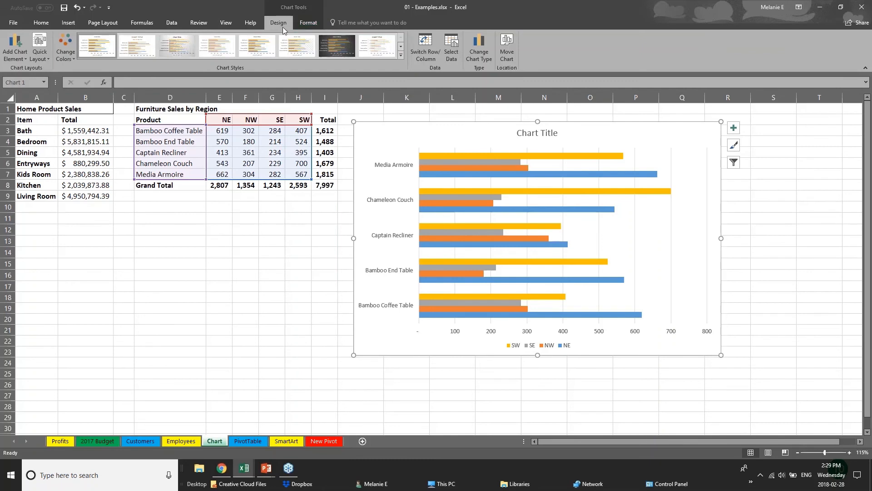
click(66, 48)
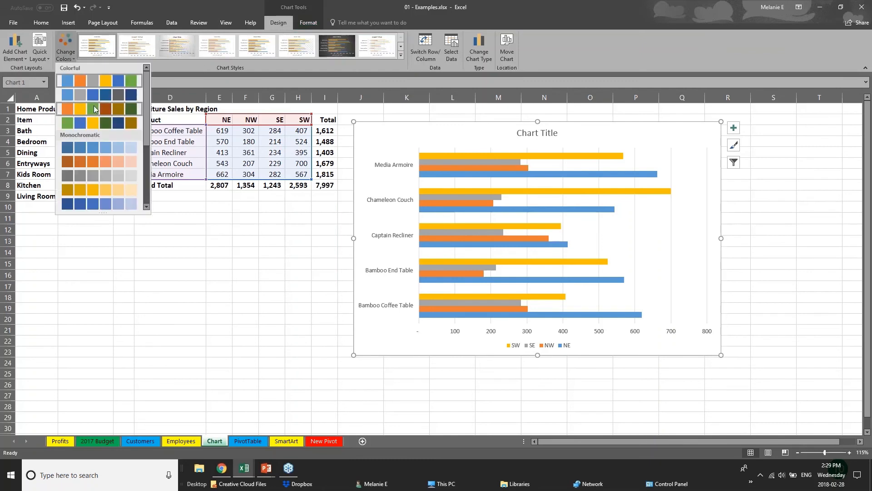
click(96, 122)
click(97, 165)
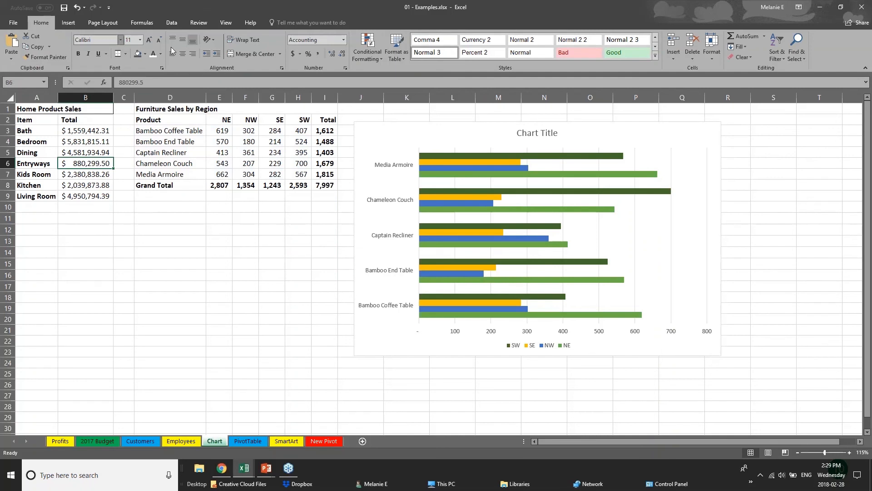
Try a monochromatic color palette on the chart, then reapply the same colorful palette.
click(456, 203)
click(66, 47)
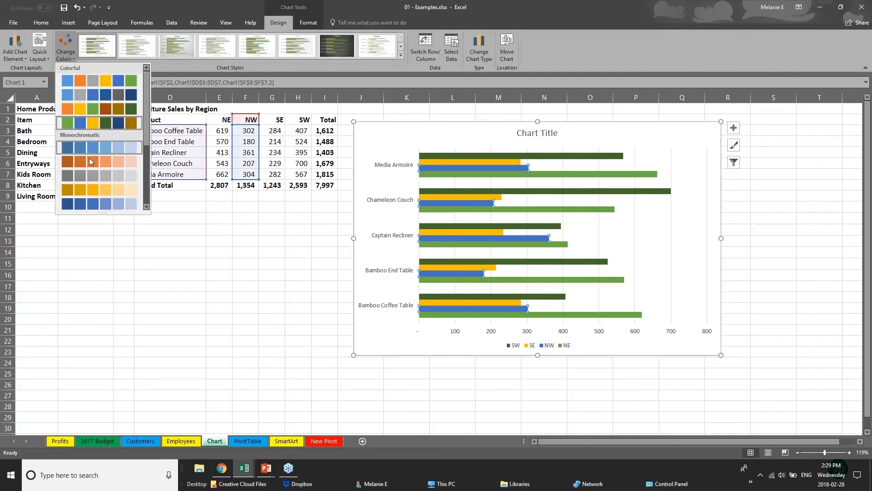
click(91, 161)
click(69, 50)
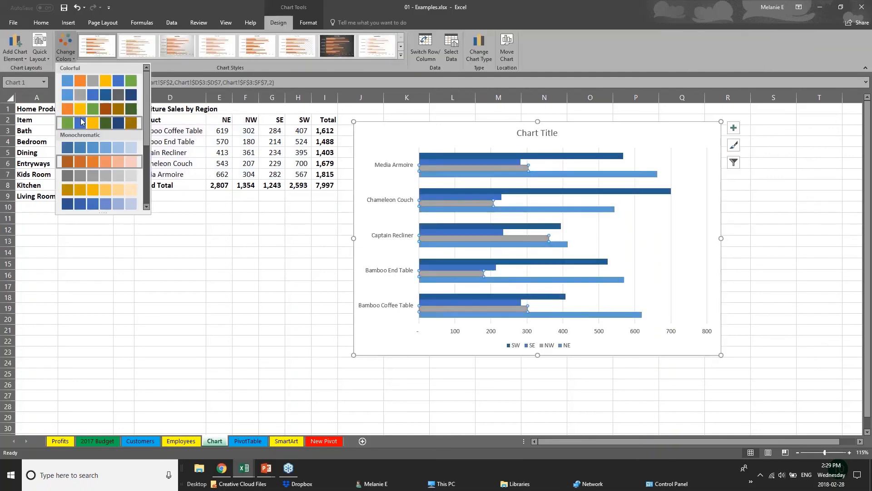
click(80, 121)
Apply a chart style with data labels, gradient bars and an uppercase title.
click(403, 56)
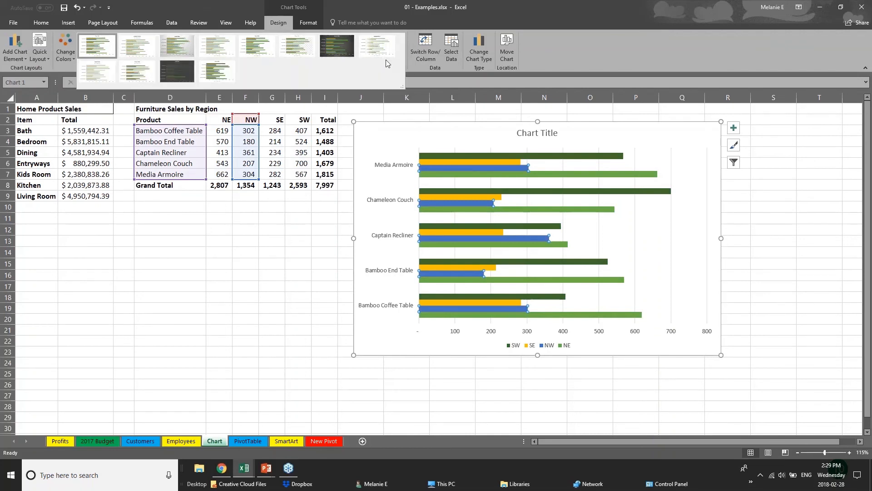
click(177, 46)
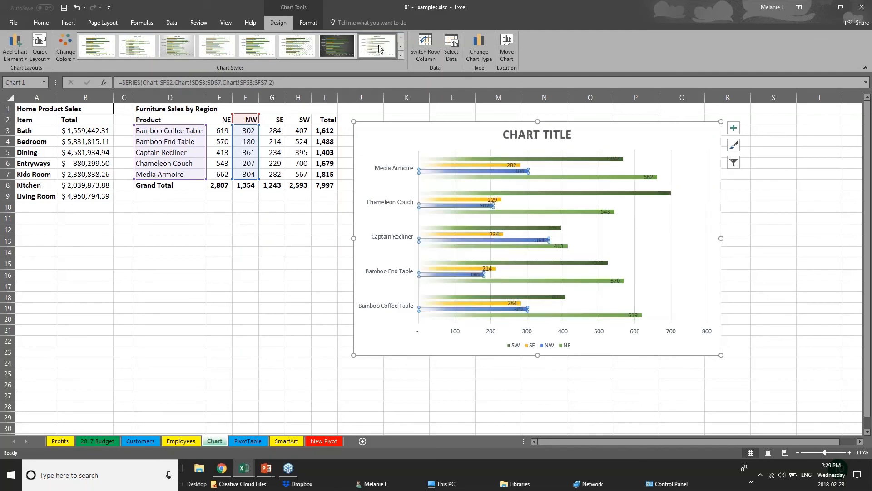
click(401, 55)
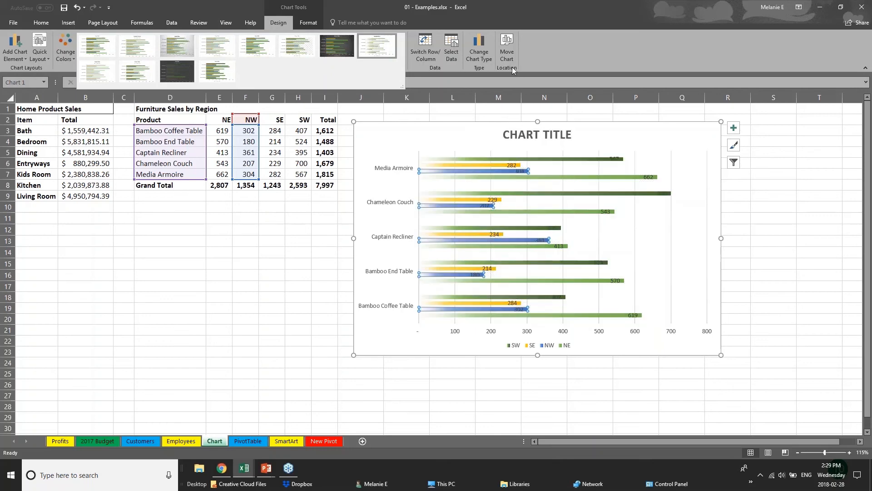
Fill the SW series bars with orange.
click(310, 22)
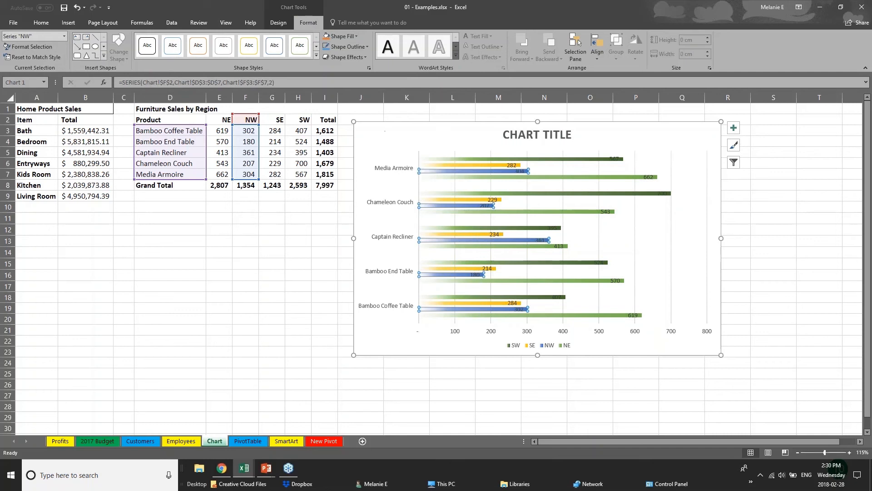
click(462, 166)
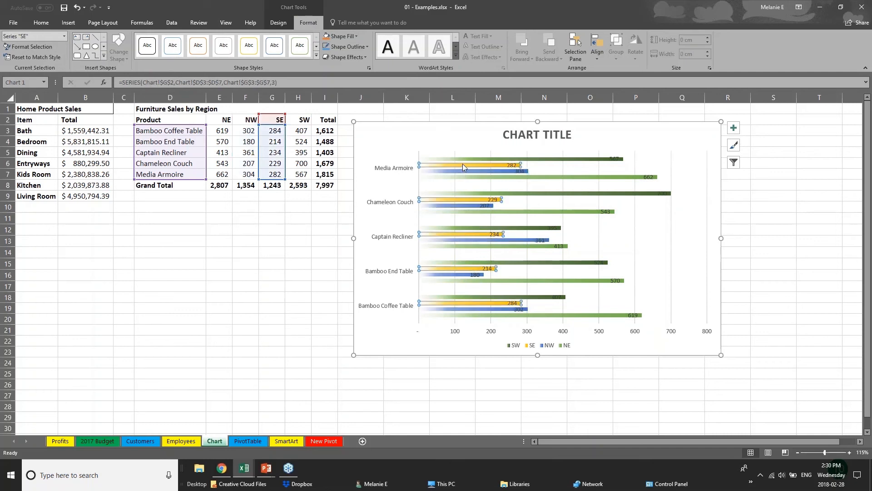
click(464, 158)
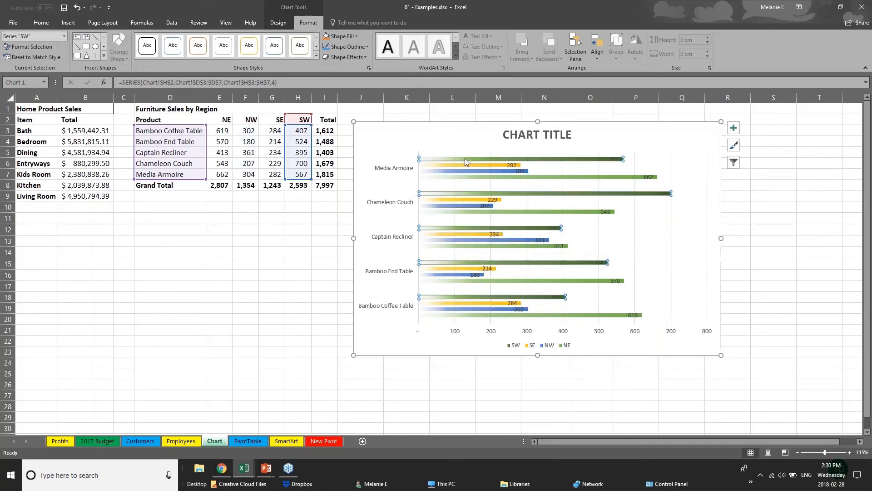
click(340, 36)
click(366, 97)
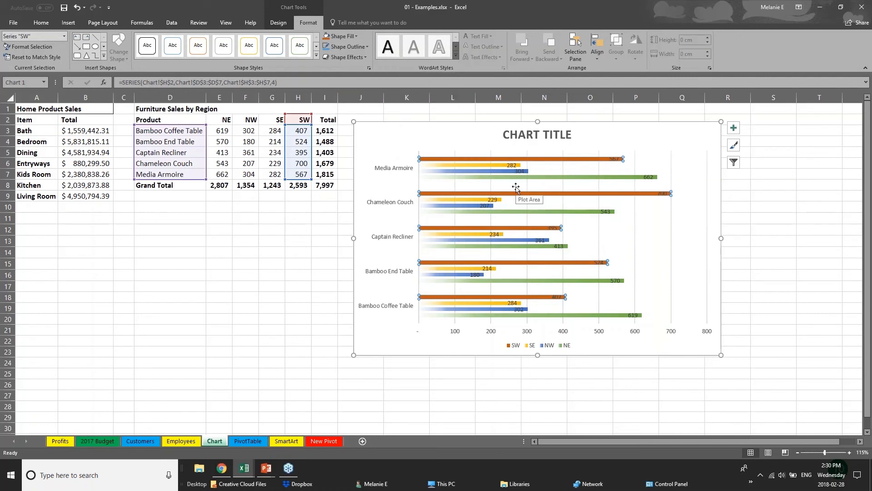
Retitle the chart SALES DATA, then select the horizontal and vertical axes.
click(523, 135)
drag(510, 134, 583, 135)
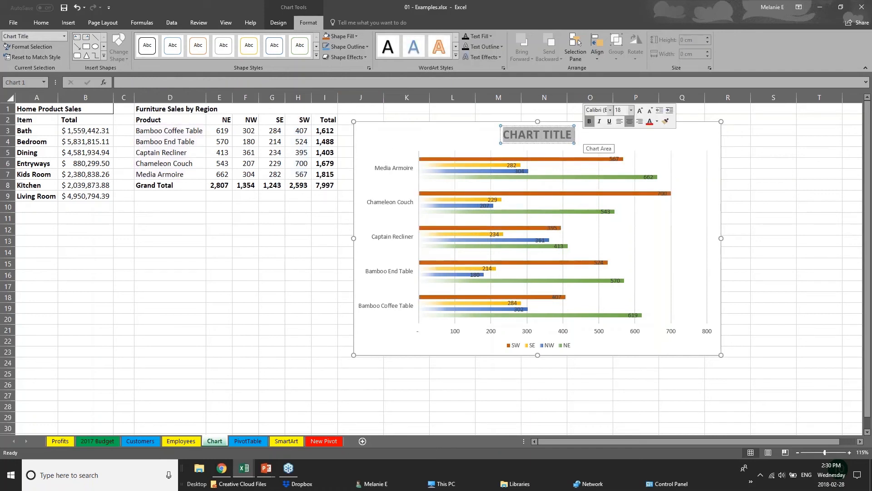
text(SALES D)
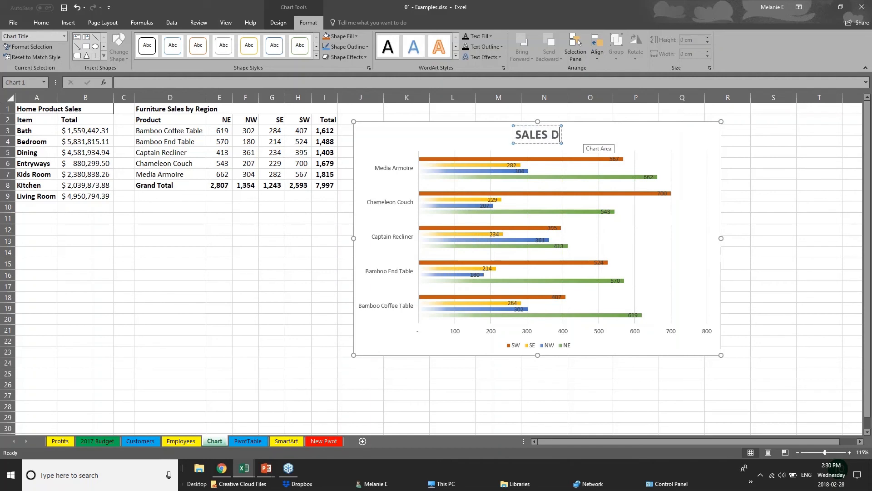
text(ATA)
click(457, 335)
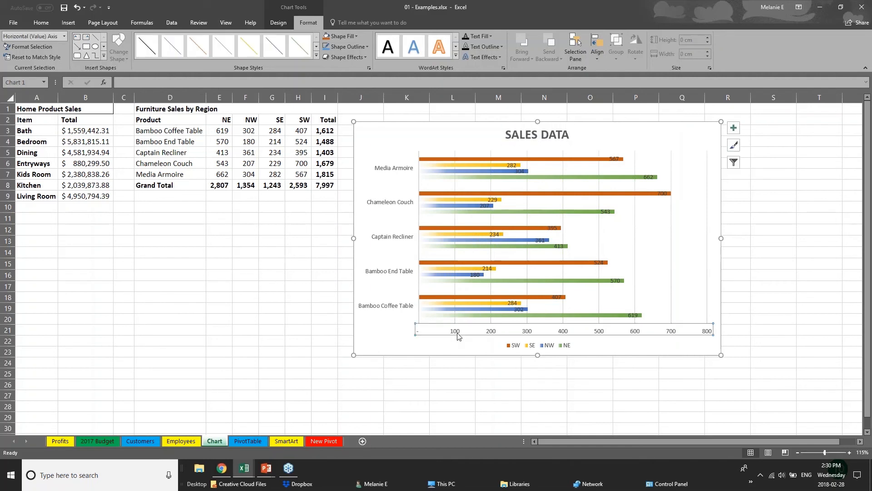
click(412, 272)
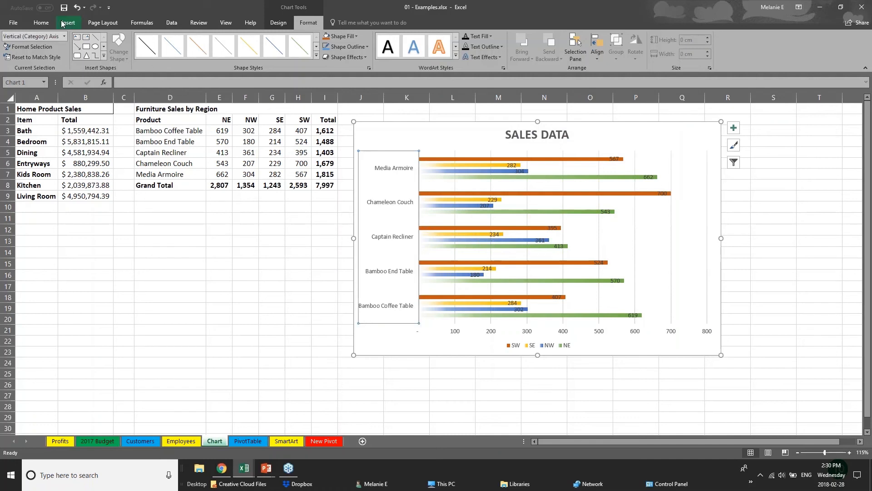
Reduce the selected axis labels' font size to 9.
click(41, 22)
click(149, 40)
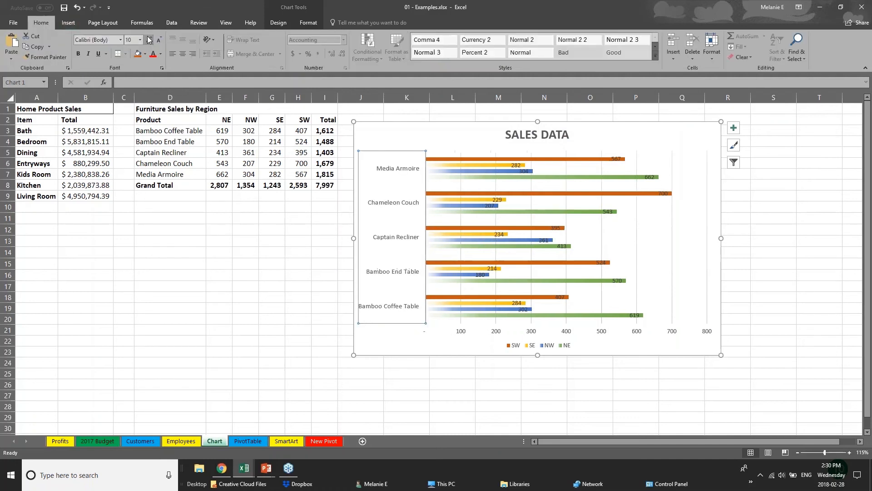
click(149, 40)
Move the Chameleon Couch SW data label just past the end of its bar.
click(474, 331)
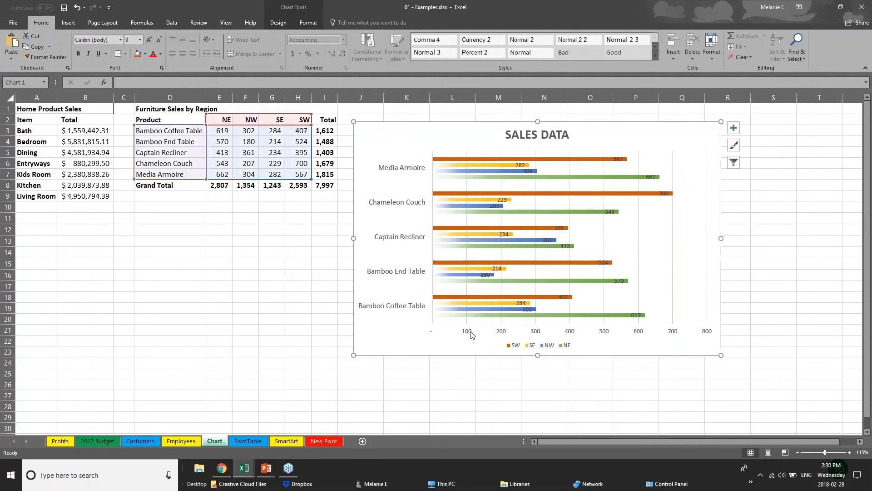
click(469, 334)
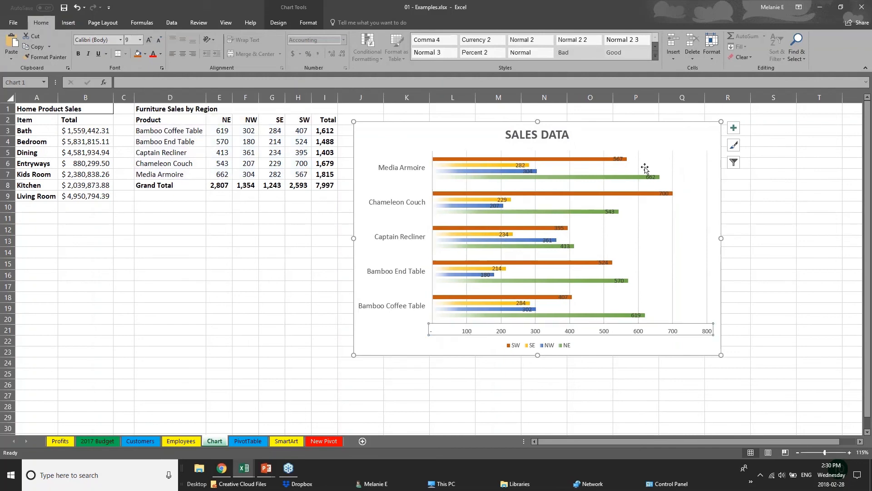
click(664, 194)
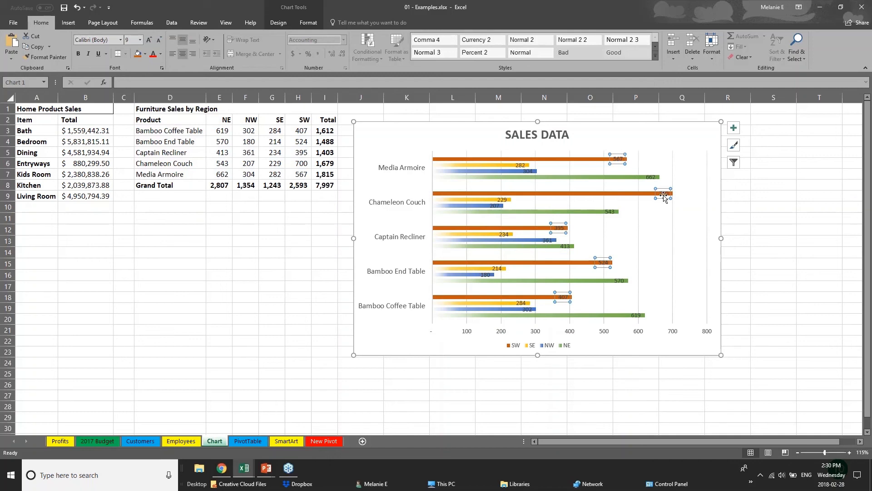
click(667, 195)
drag(669, 195, 688, 194)
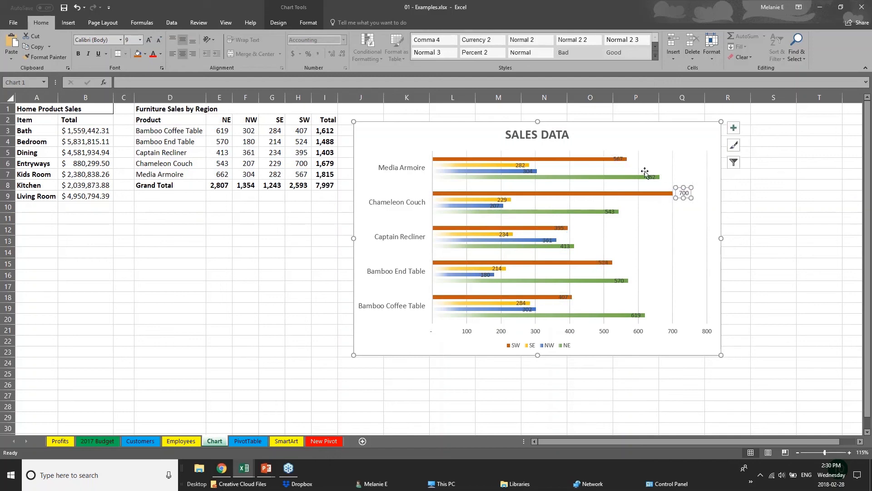
Delete the chart's horizontal value axis.
click(619, 161)
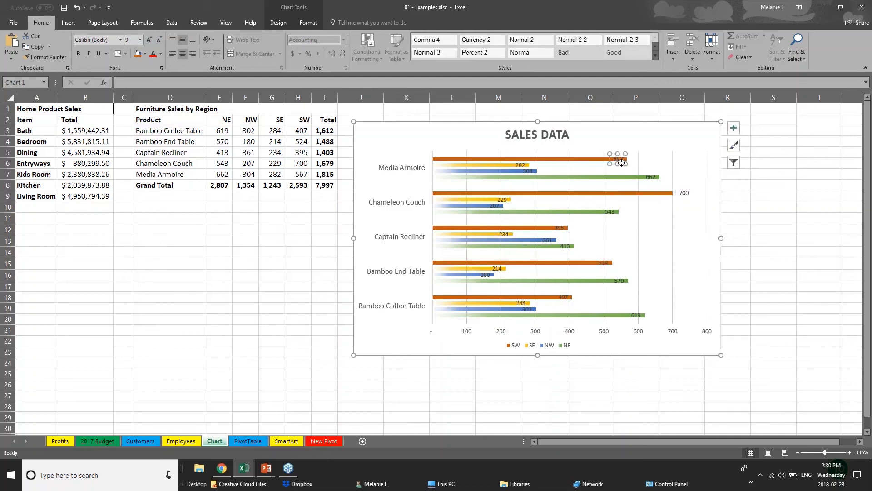
double_click(620, 159)
click(567, 334)
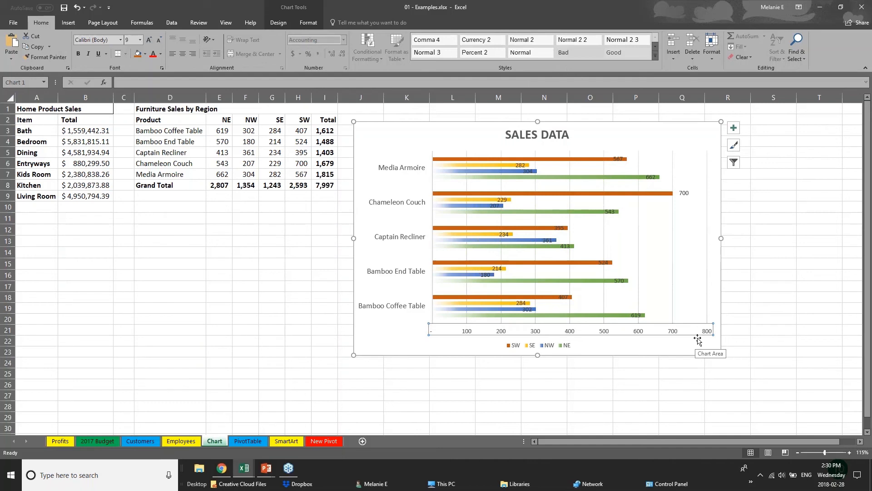
key(Delete)
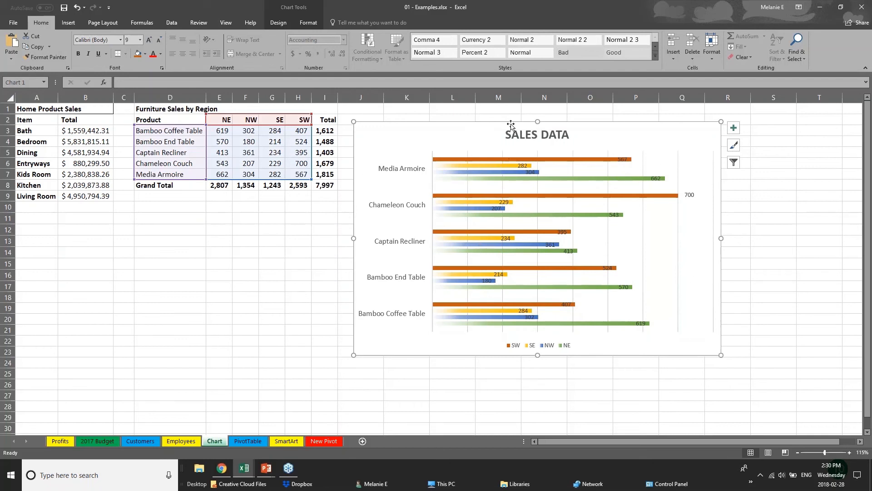
click(300, 10)
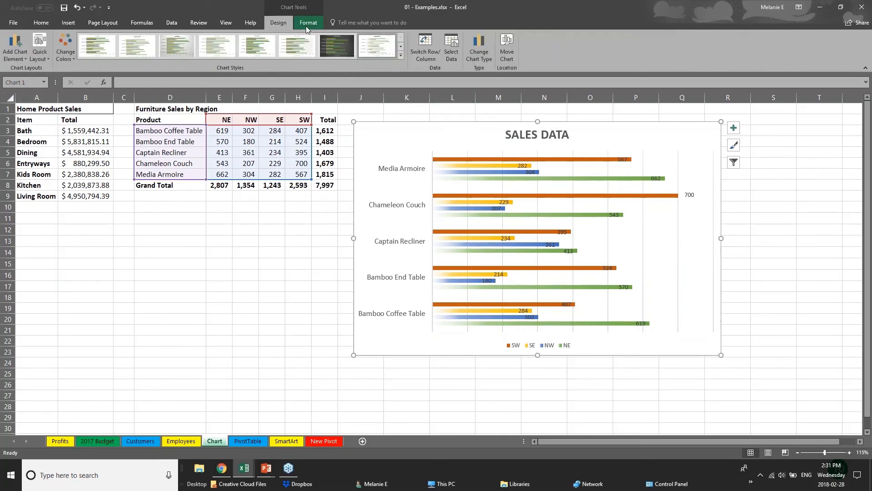
click(309, 23)
click(291, 21)
click(276, 133)
click(431, 158)
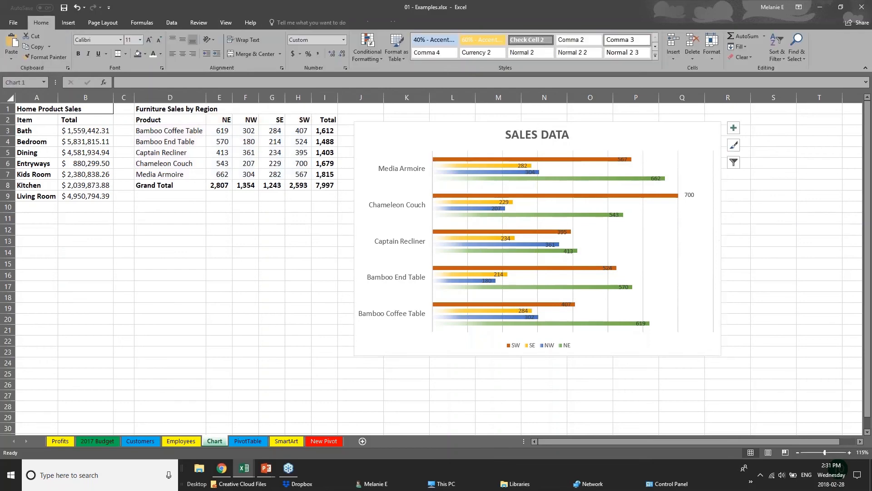
Select chart series to show their source ranges, then set the Bamboo End Table NW value to 181.
click(489, 159)
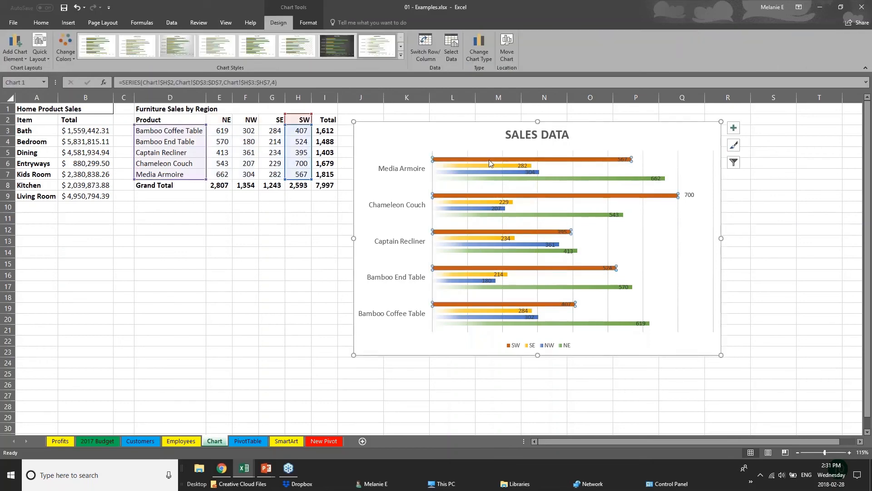
click(498, 166)
click(501, 172)
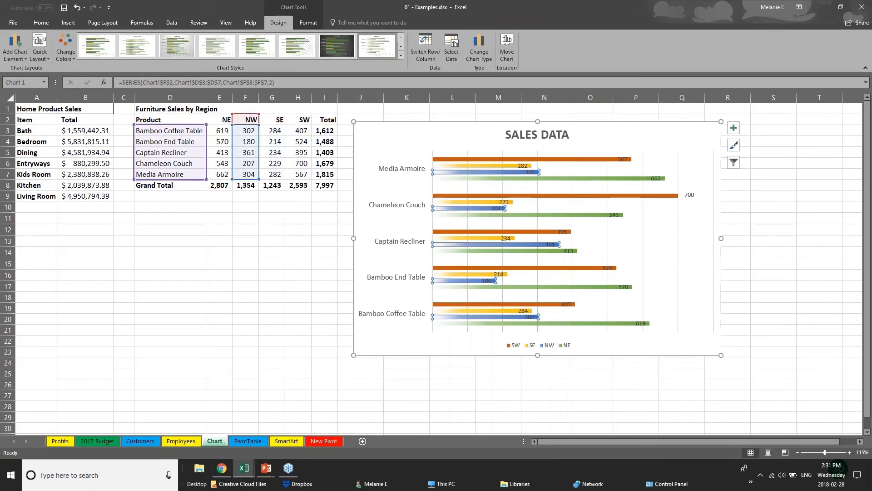
click(241, 141)
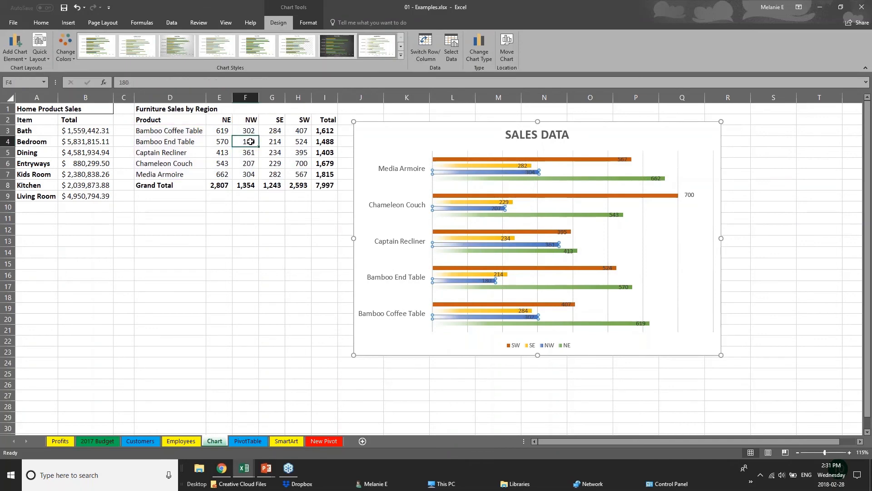
double_click(240, 140)
double_click(248, 141)
text(181)
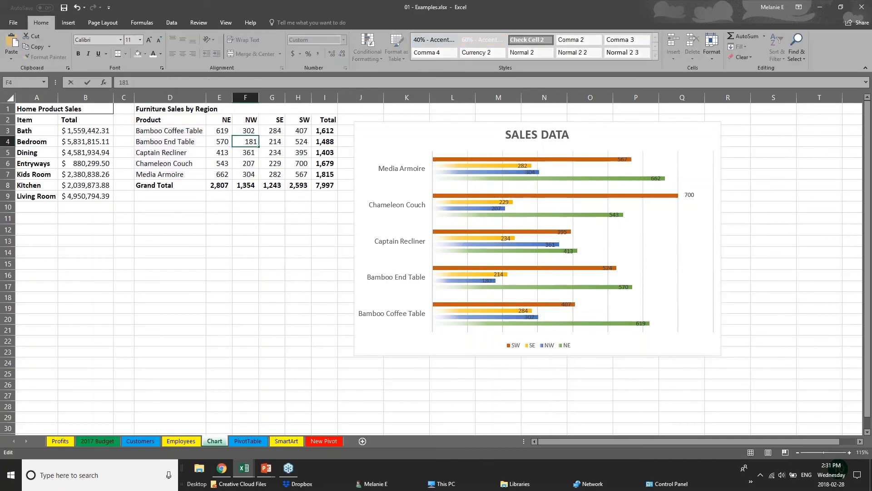
key(Return)
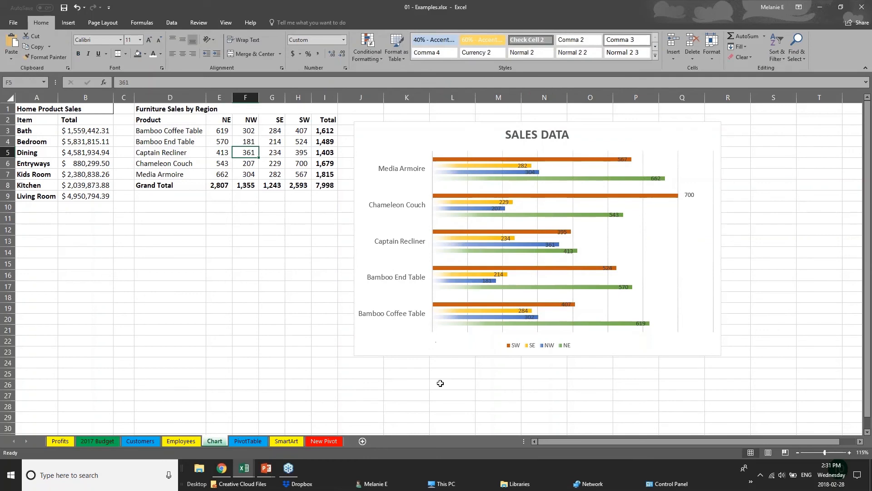
Switch to the PowerPoint slide show and advance to the Creating Tables slide.
mouse_move(266, 468)
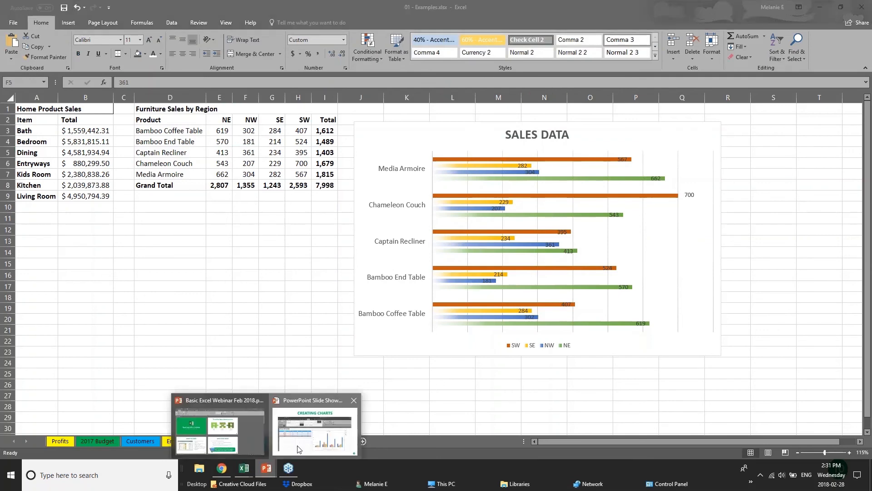
click(314, 427)
key(Right)
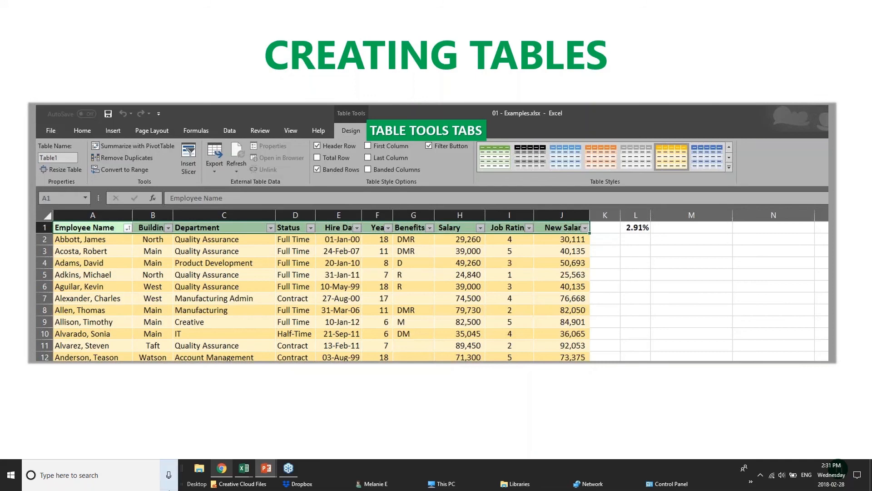
Return to the 01 - Examples workbook window.
mouse_move(238, 476)
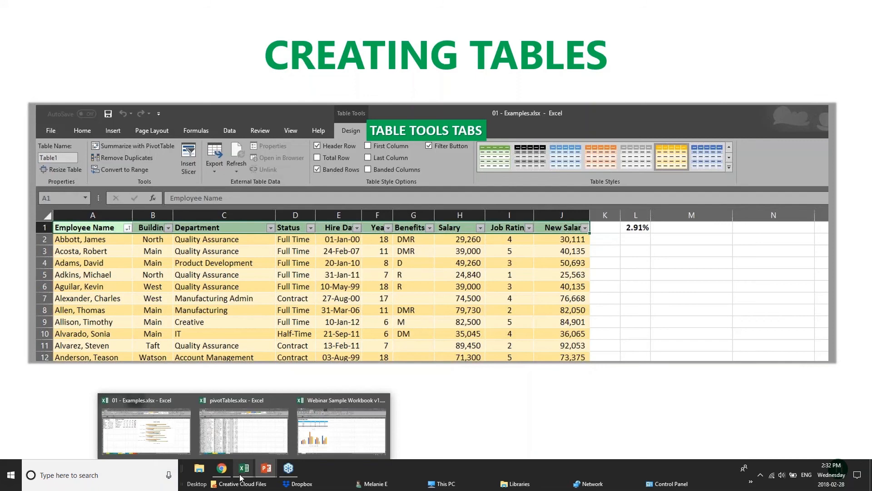
click(341, 427)
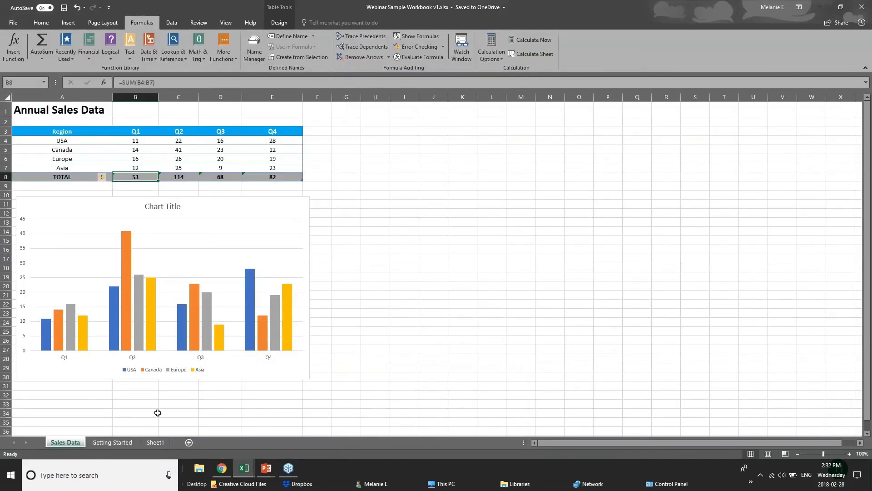
mouse_move(244, 468)
click(214, 431)
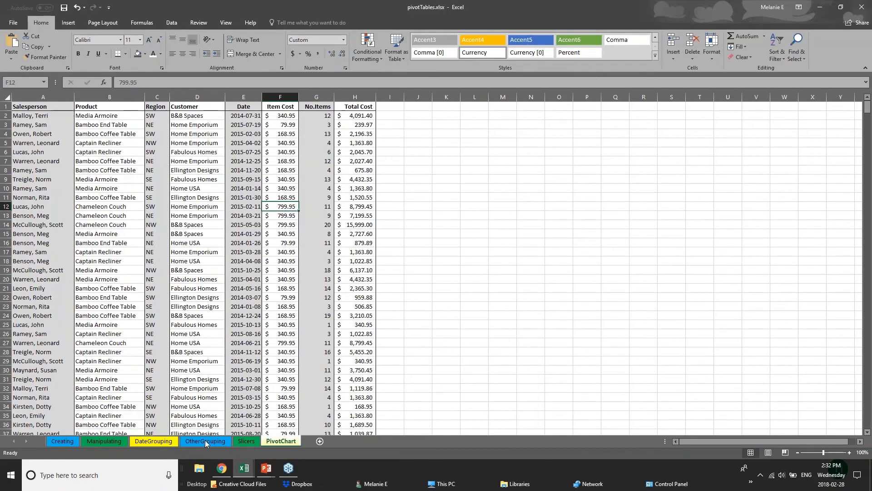
click(253, 431)
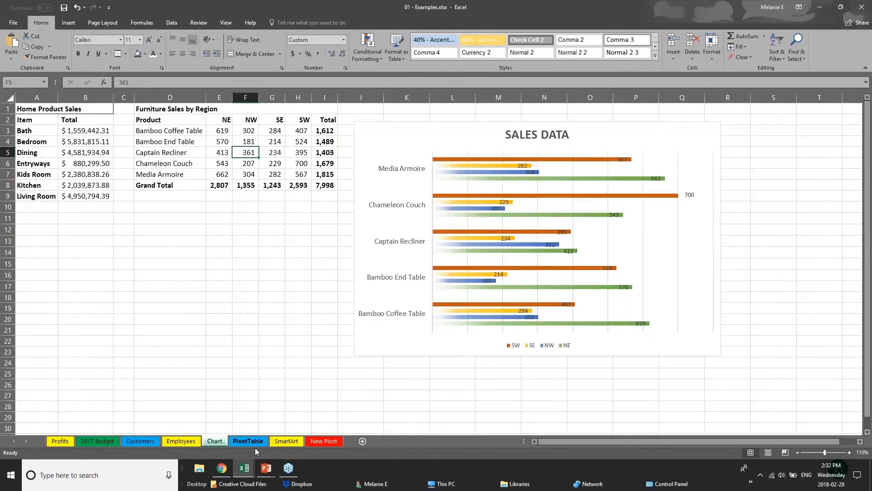
Browse the customer database on the Customers sheet.
click(140, 441)
click(200, 150)
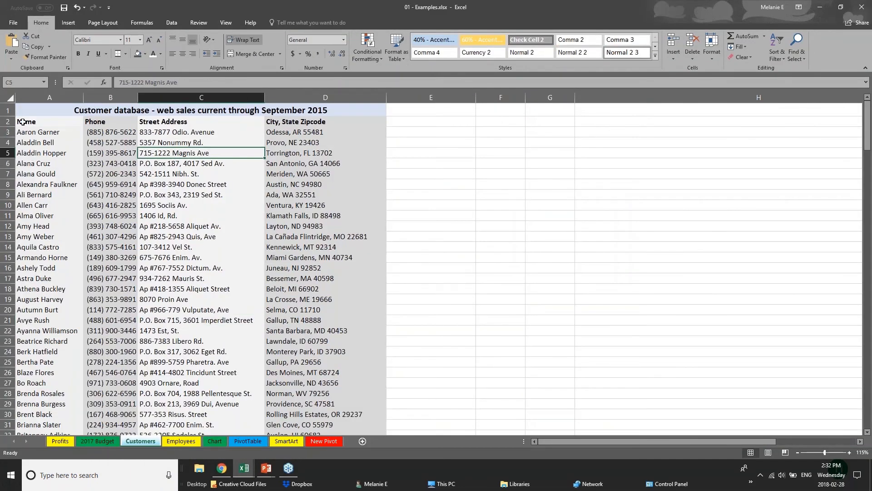
click(23, 122)
scroll(94, 208, down, 15)
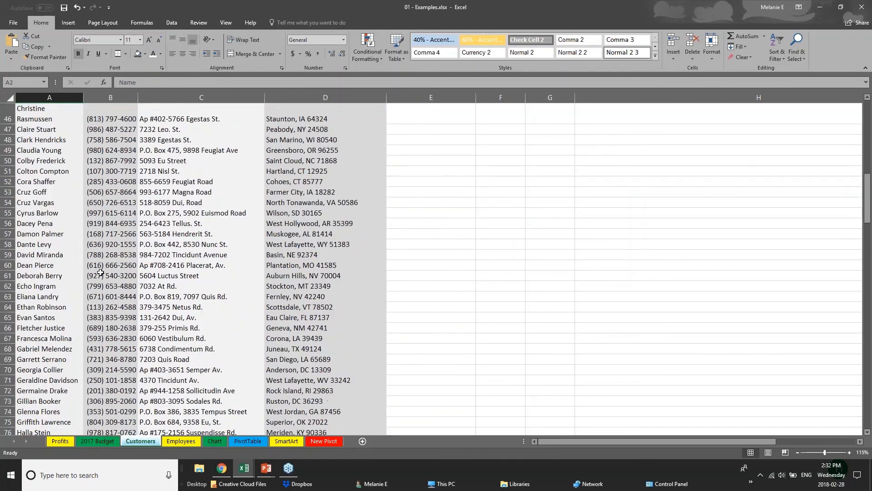
scroll(100, 272, down, 20)
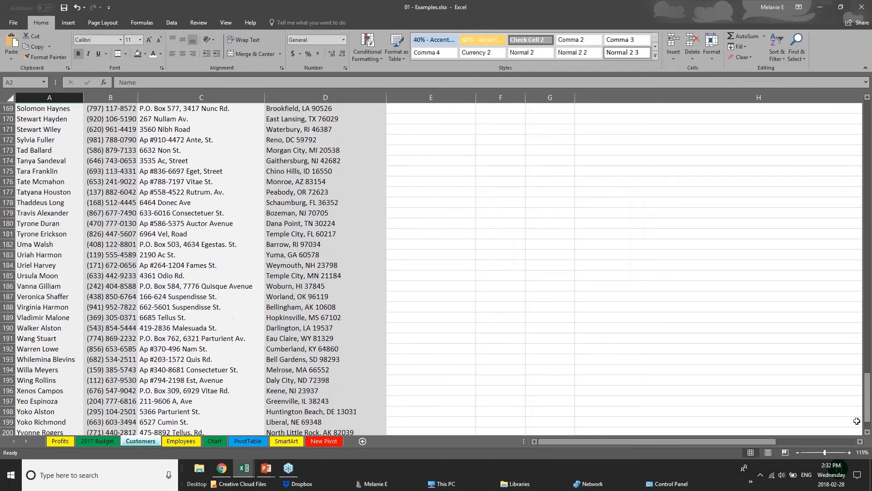
drag(867, 410, 867, 122)
click(109, 142)
click(60, 153)
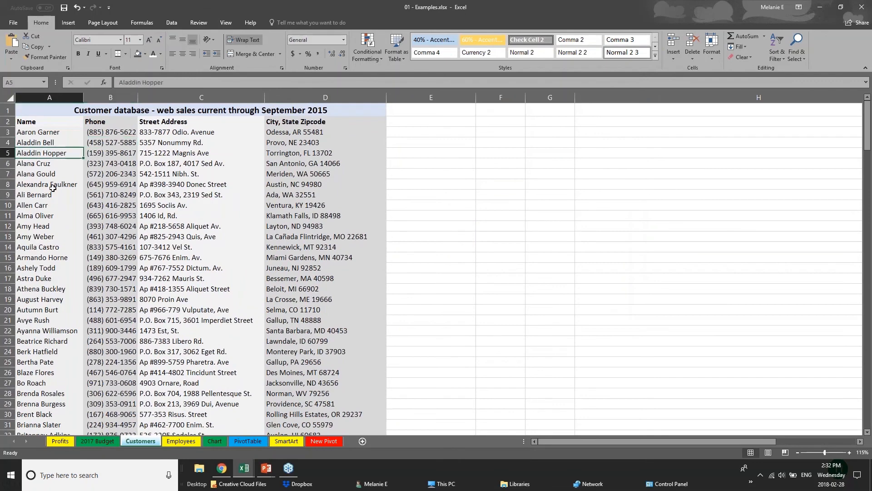
scroll(36, 302, down, 2)
scroll(41, 281, up, 2)
Convert the entire Customers sheet into a table with headers.
click(10, 98)
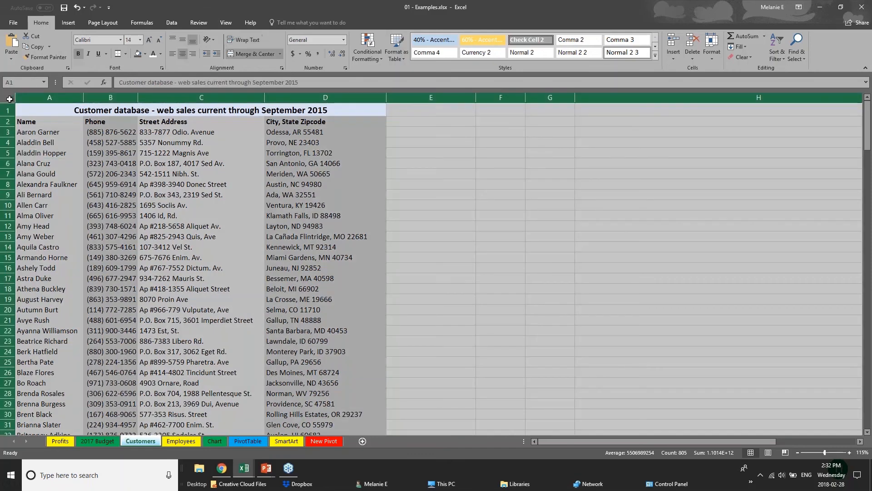
click(68, 22)
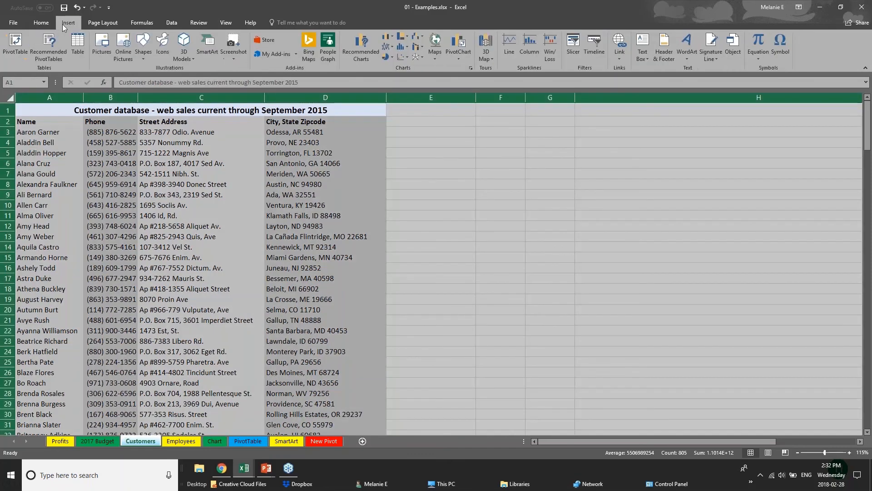
click(80, 50)
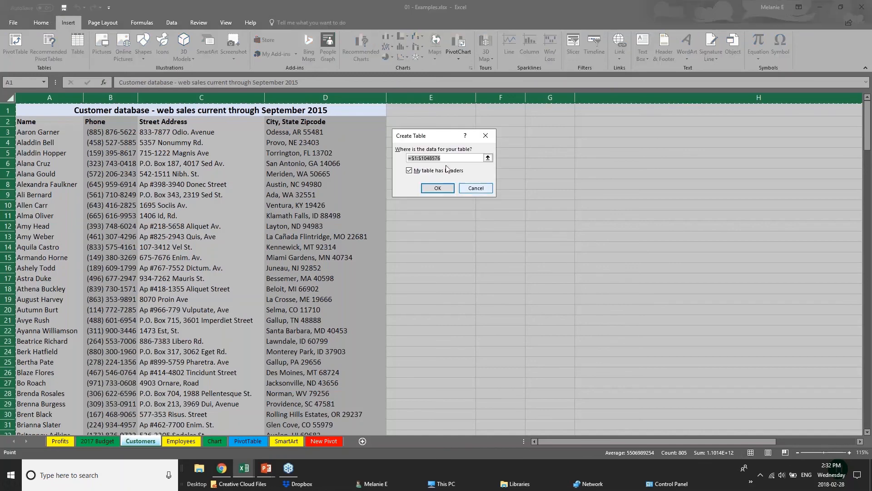
click(438, 188)
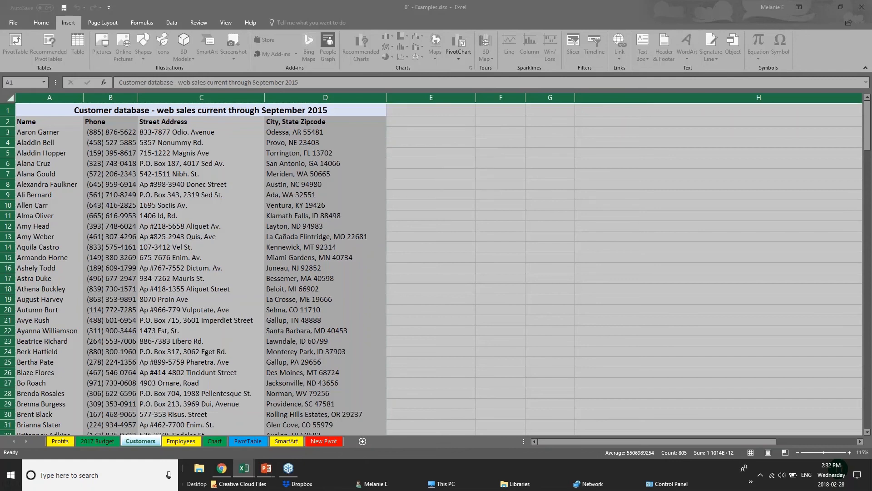
click(422, 188)
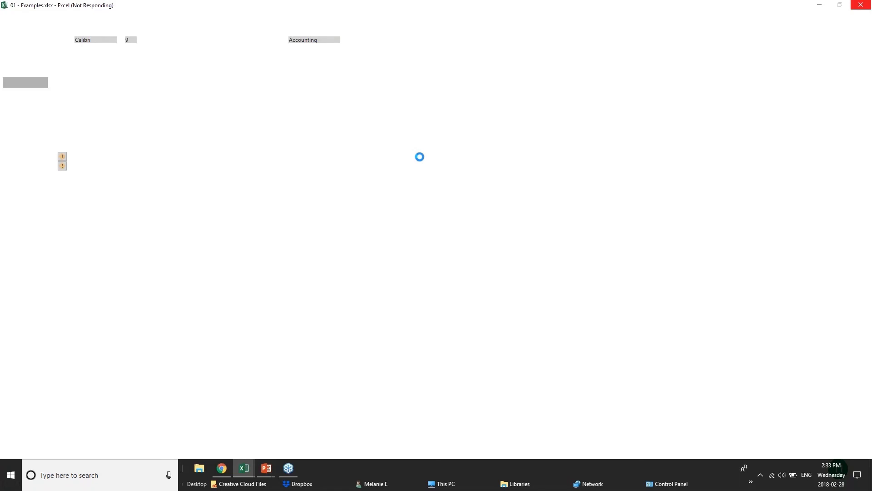
Switch to the PowerPoint slide show.
mouse_move(266, 468)
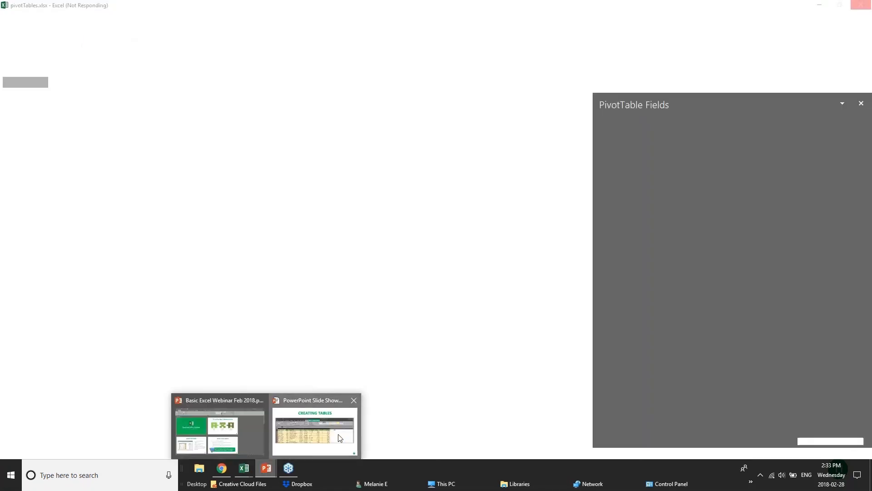
click(338, 437)
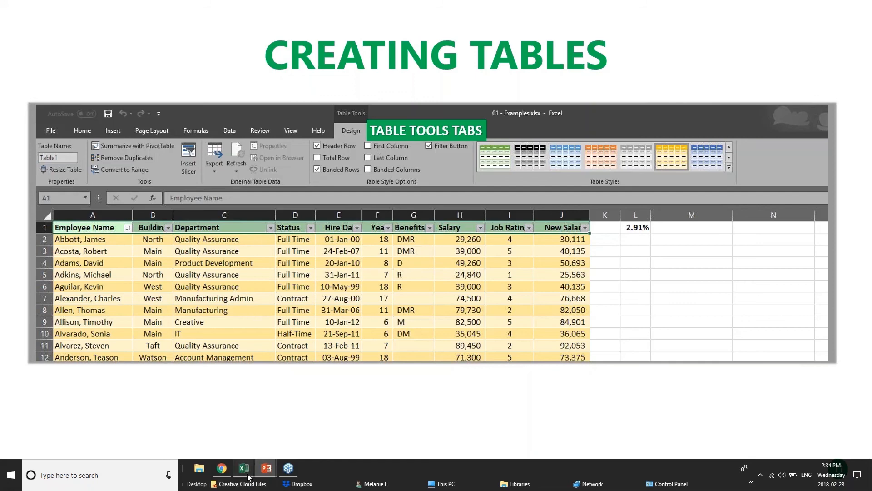
Switch back to the 01 - Examples workbook showing the Customers sheet.
mouse_move(249, 474)
click(243, 429)
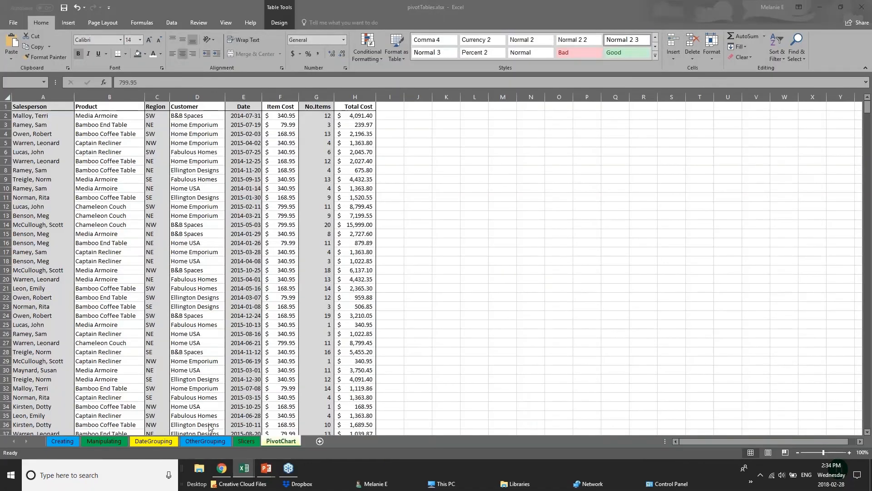
click(155, 431)
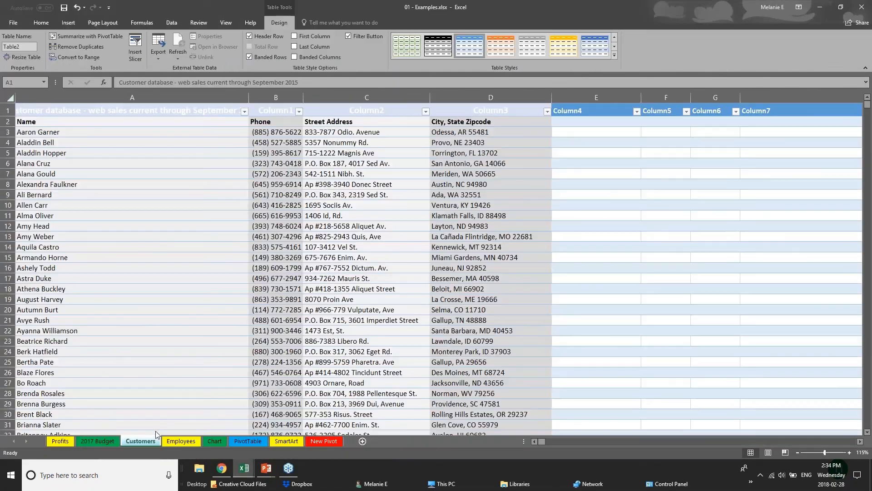
Undo the table conversion on the Customers sheet to restore the plain range.
click(10, 98)
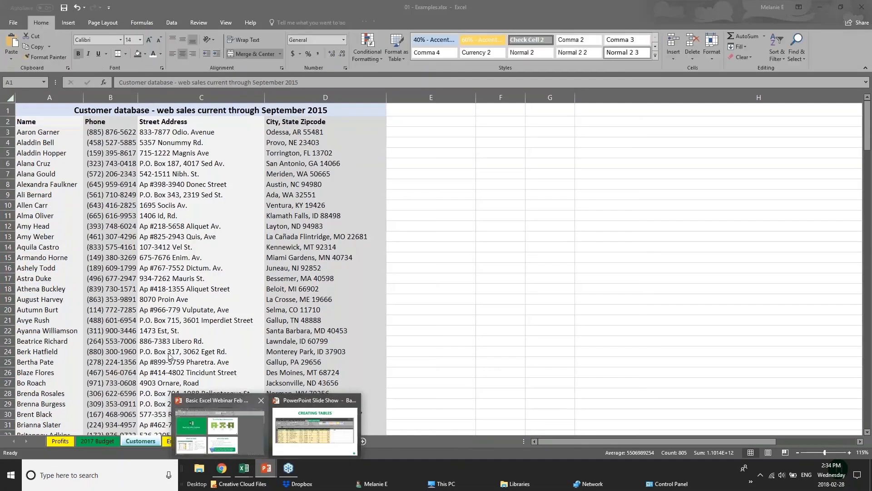
click(223, 432)
click(52, 112)
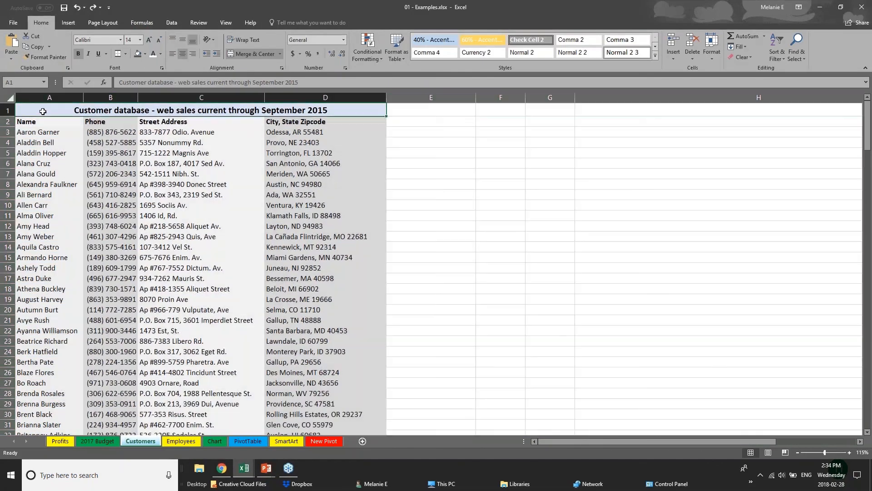
Insert a table from only the title cell A1 without headers, then undo it.
click(9, 100)
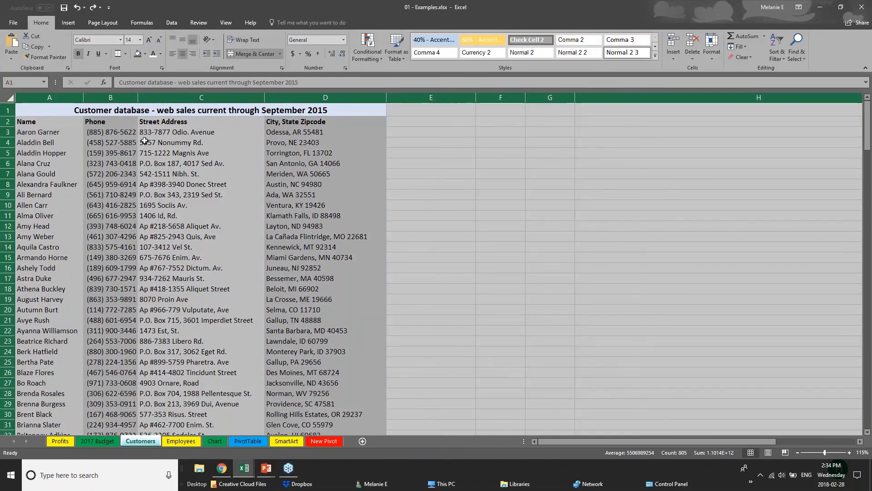
click(173, 142)
click(41, 114)
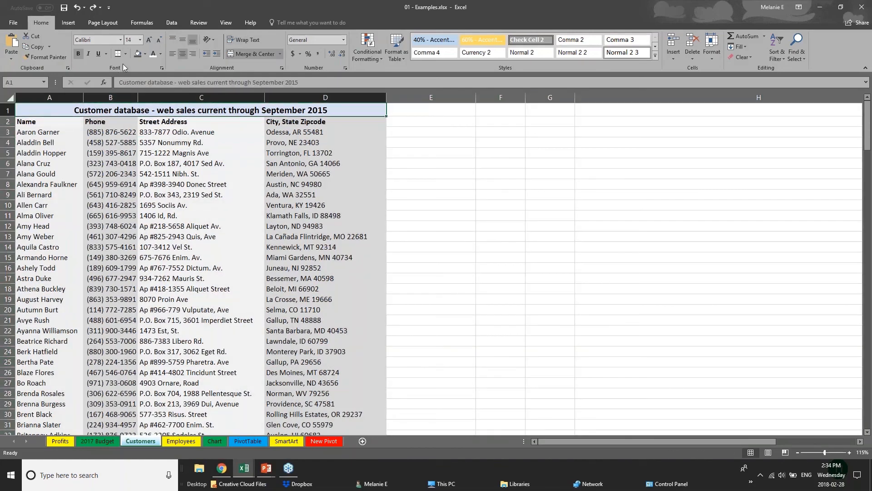
click(68, 22)
click(78, 50)
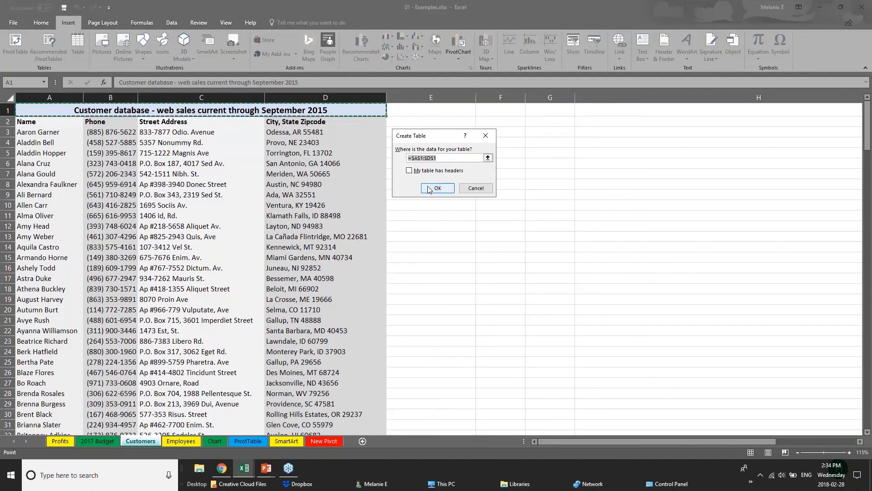
click(428, 189)
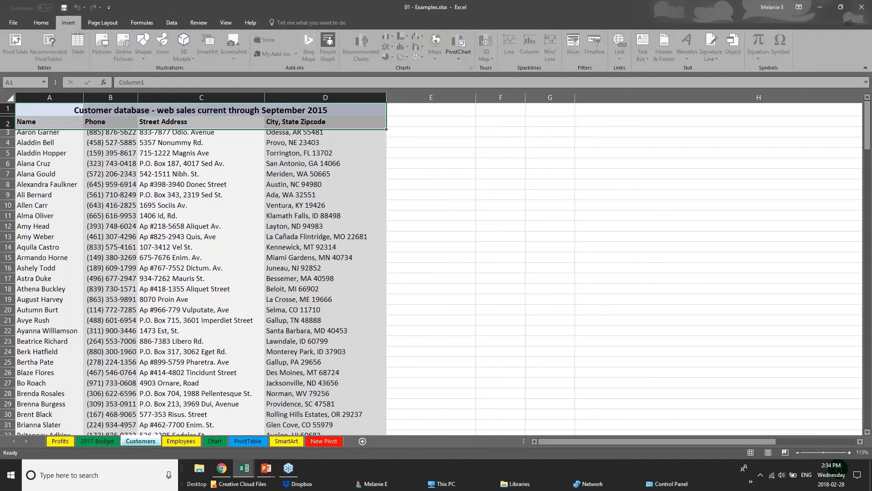
key(ctrl+z)
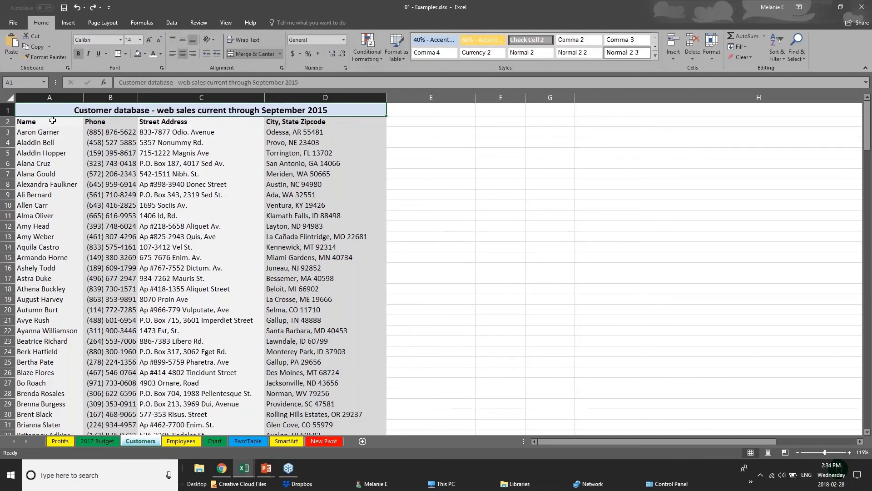
On the Chart sheet, convert the Furniture Sales by Region range D1:I8 into a table with headers.
click(10, 98)
click(184, 339)
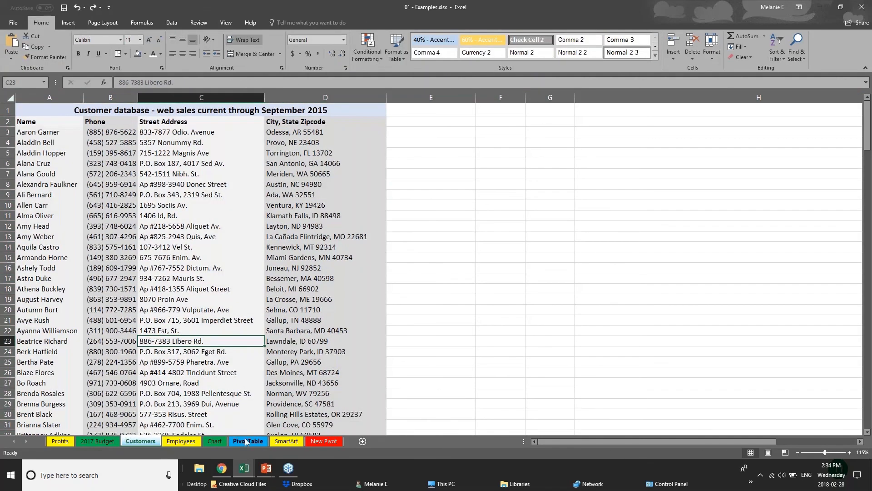
click(214, 441)
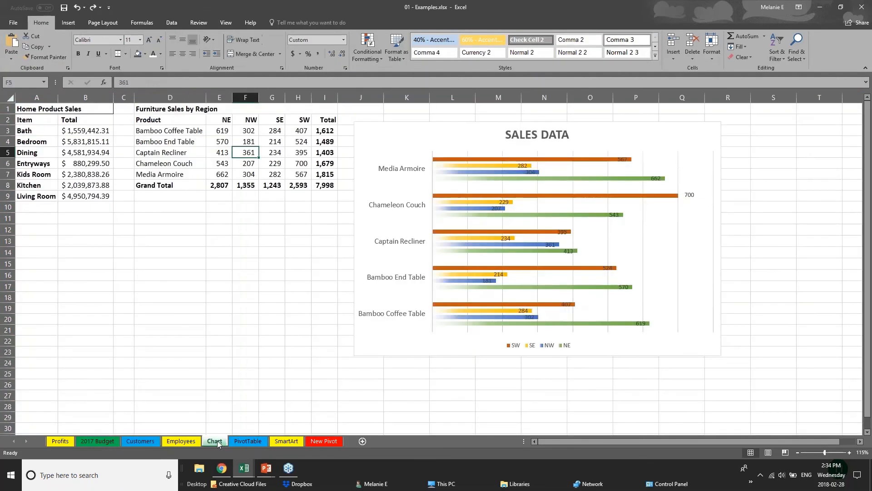
click(164, 112)
drag(174, 118, 326, 184)
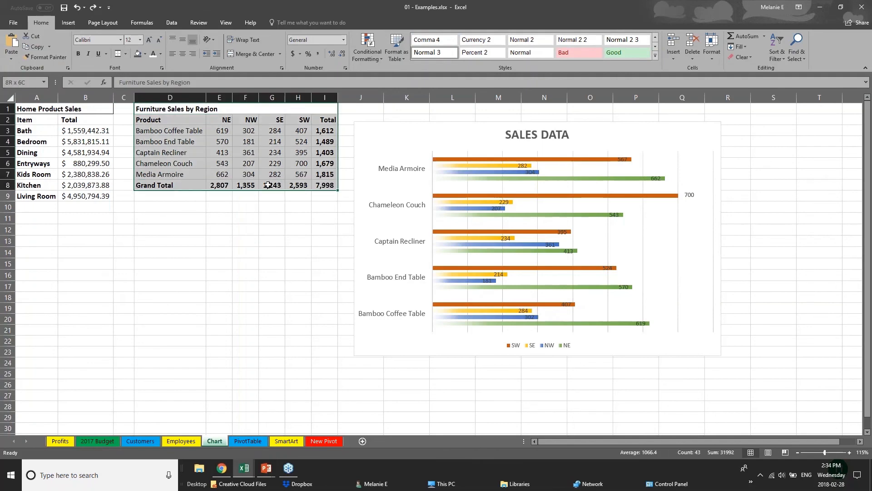
click(68, 24)
click(78, 46)
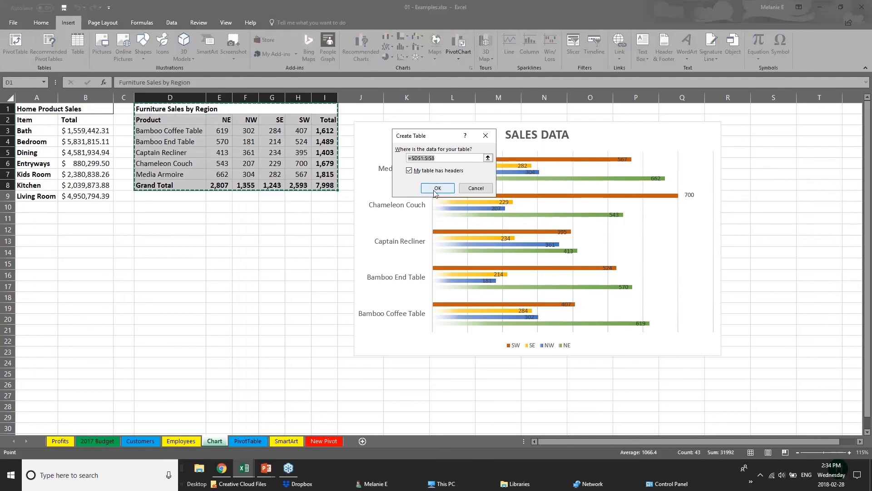
click(445, 187)
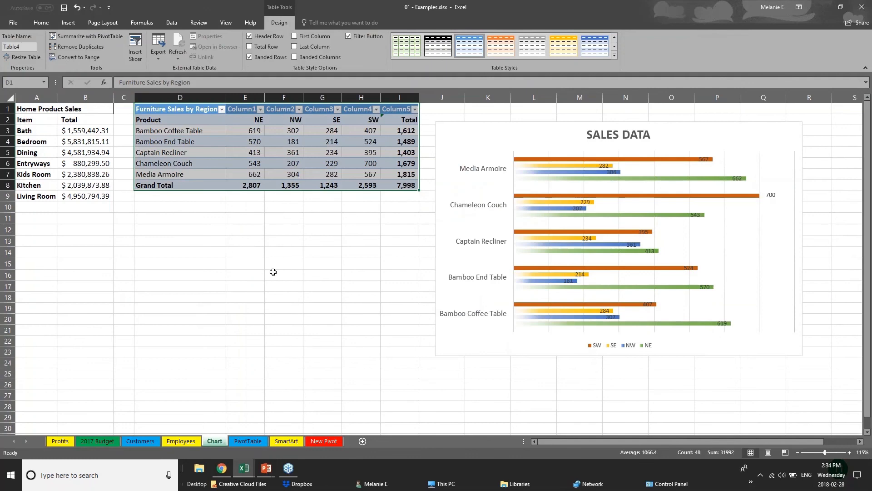
Apply an orange Medium table style to the Furniture Sales by Region table.
click(273, 271)
drag(196, 112, 412, 191)
click(614, 56)
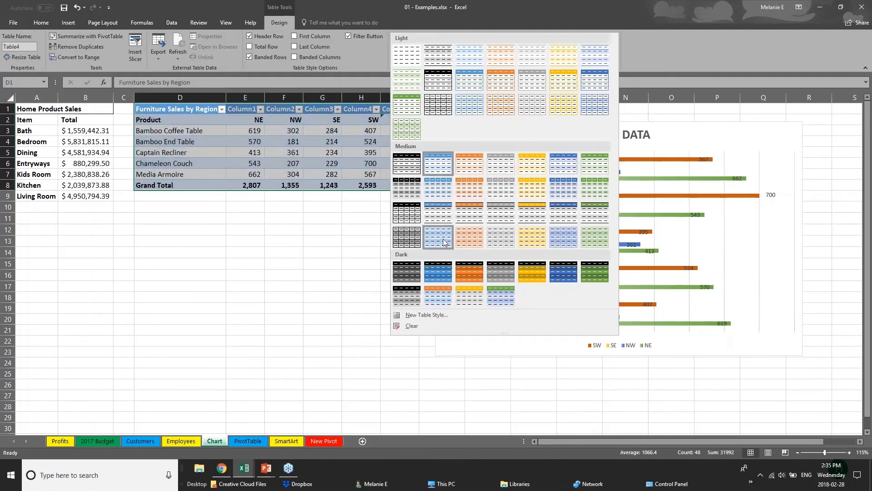
click(475, 219)
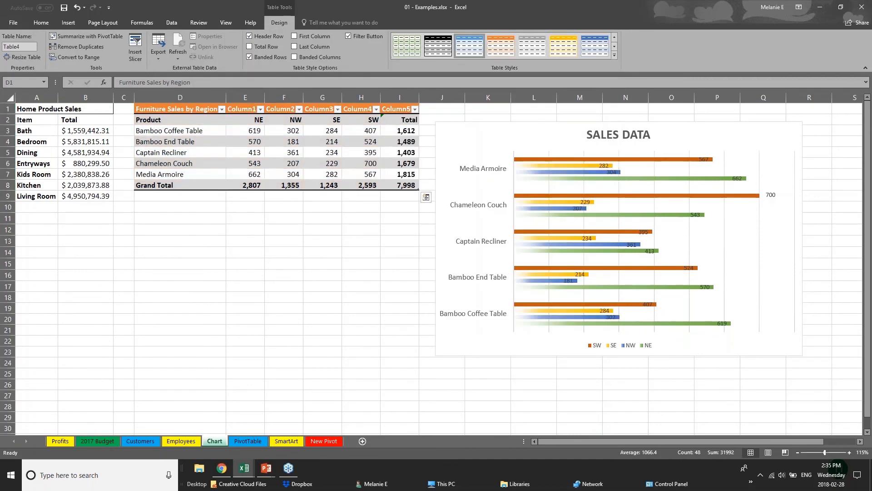
Turn on First Column emphasis for the Furniture Sales by Region table.
click(207, 185)
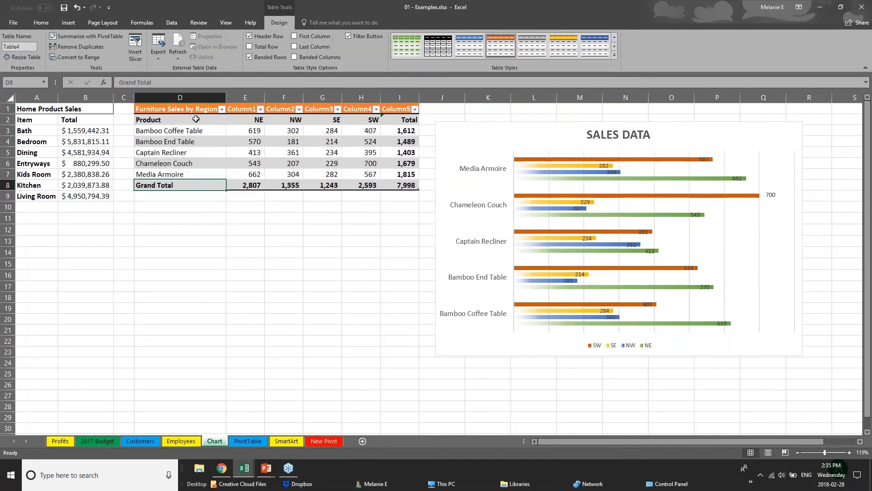
click(167, 119)
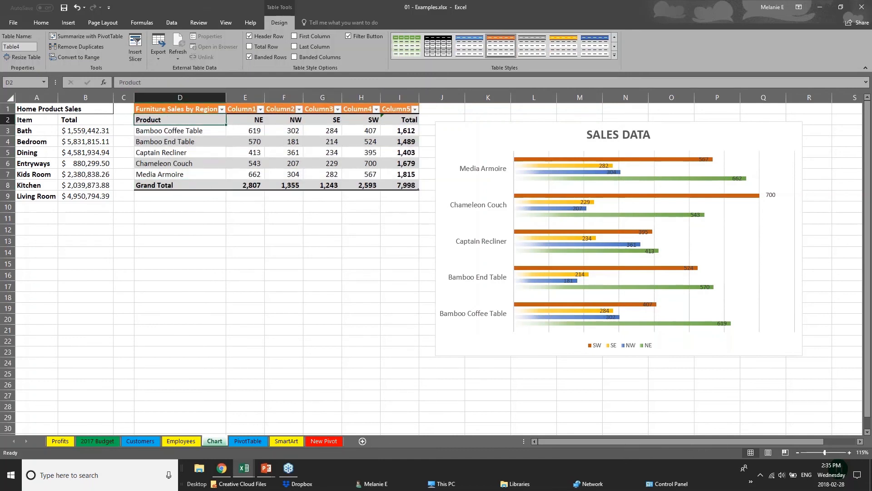
drag(189, 120, 189, 175)
click(294, 37)
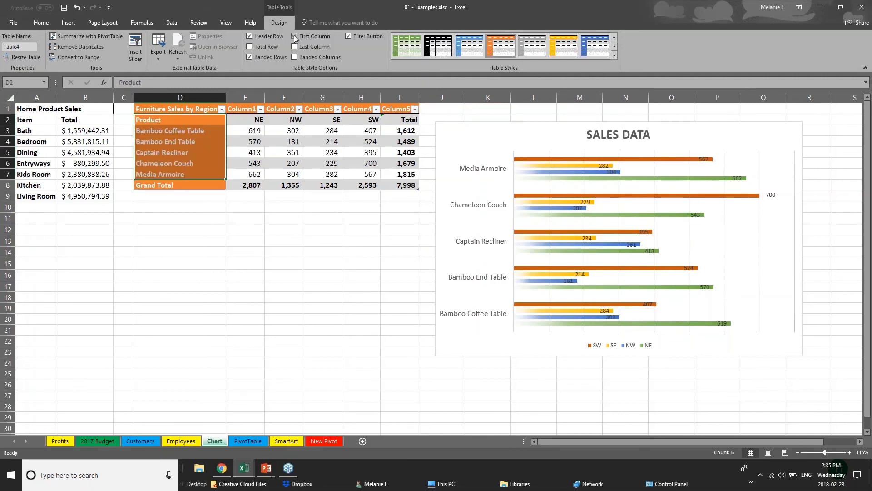
click(230, 254)
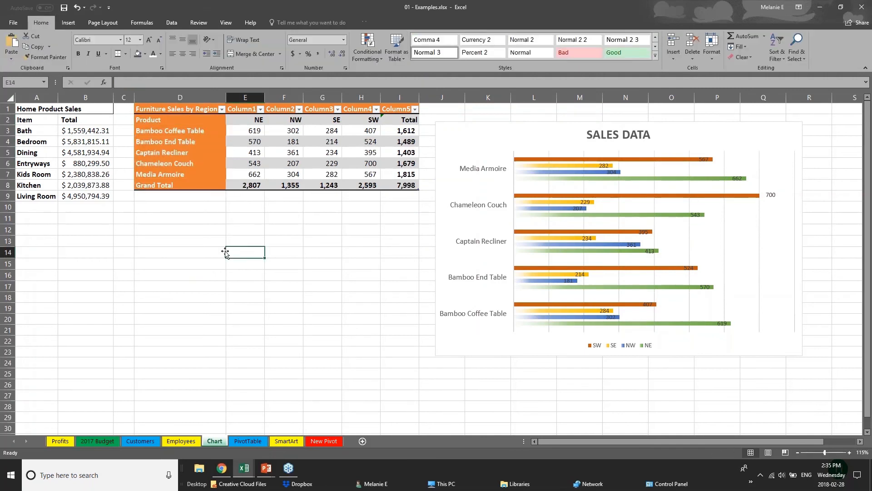
click(164, 111)
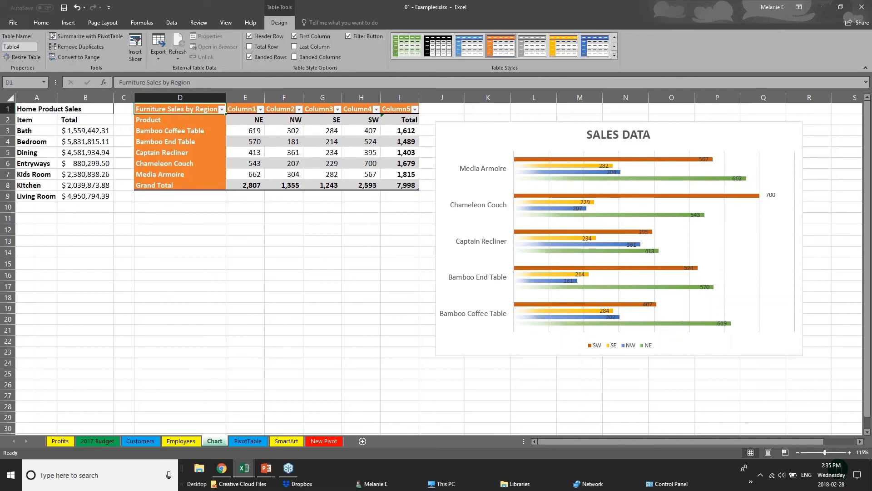
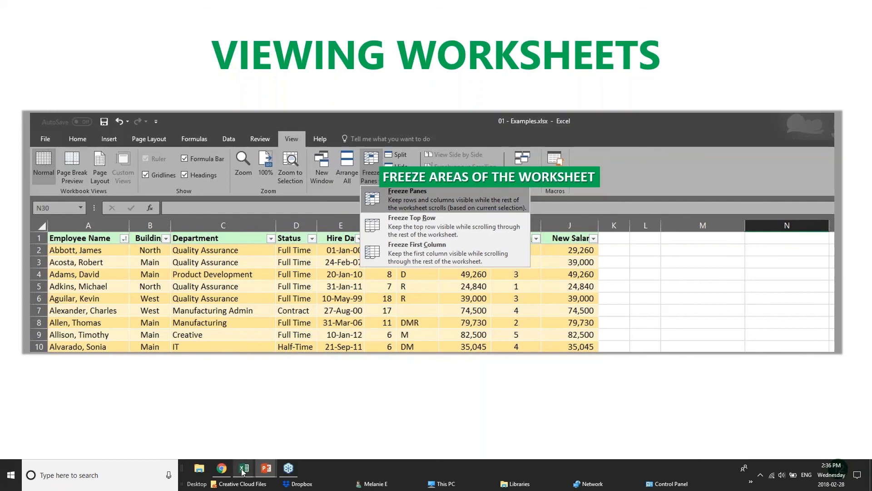
Switch to Excel and scroll through the PivotChart sheet's sales records down the list and back to the top.
mouse_move(243, 472)
click(233, 438)
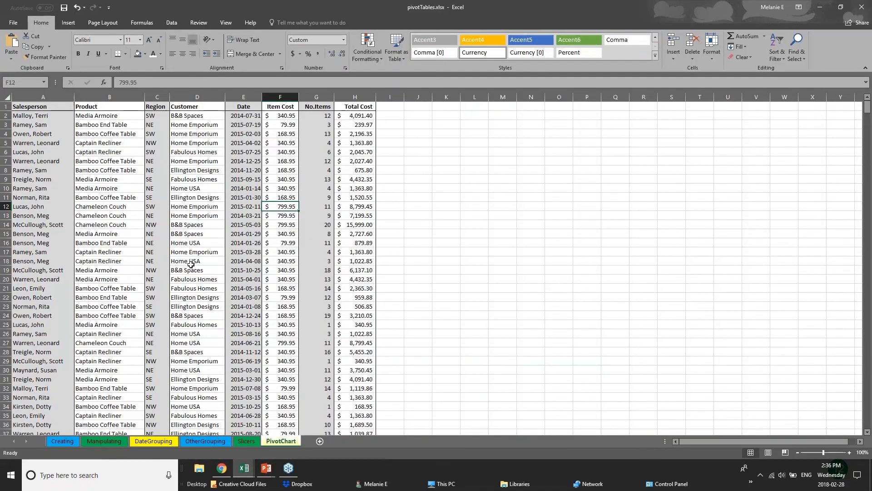
scroll(190, 263, down, 20)
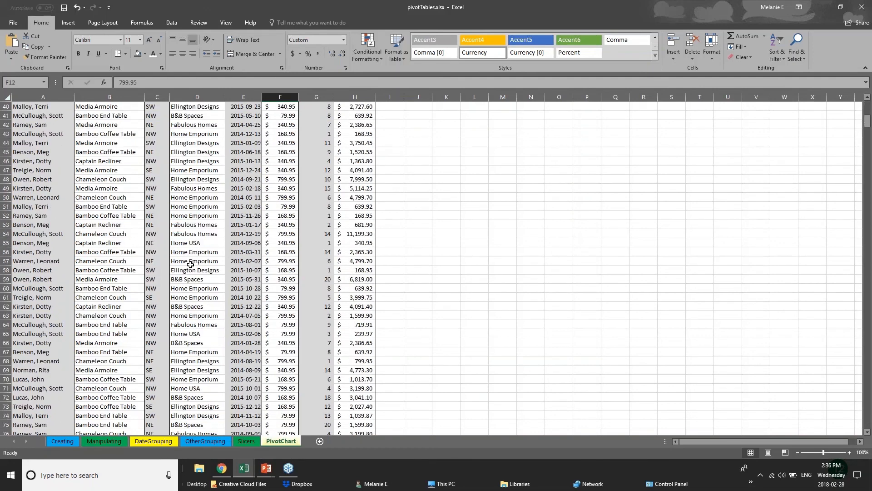
scroll(190, 264, down, 4)
scroll(182, 266, up, 14)
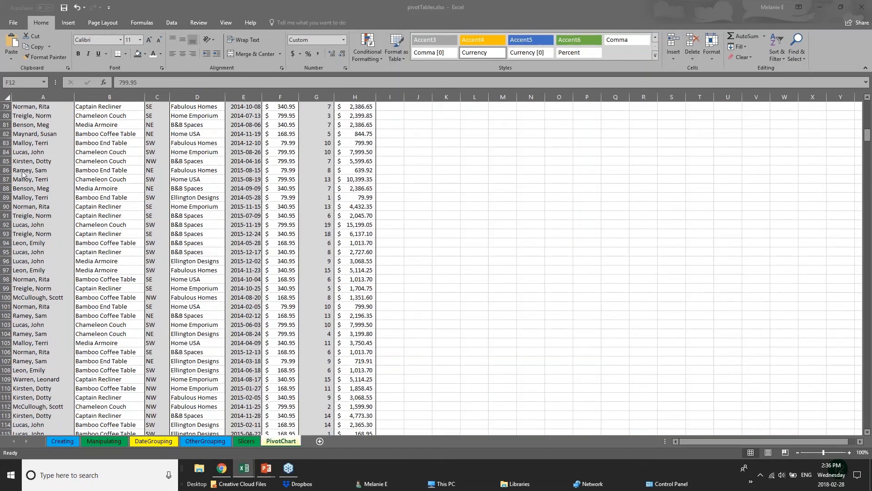
drag(868, 134, 867, 235)
click(51, 206)
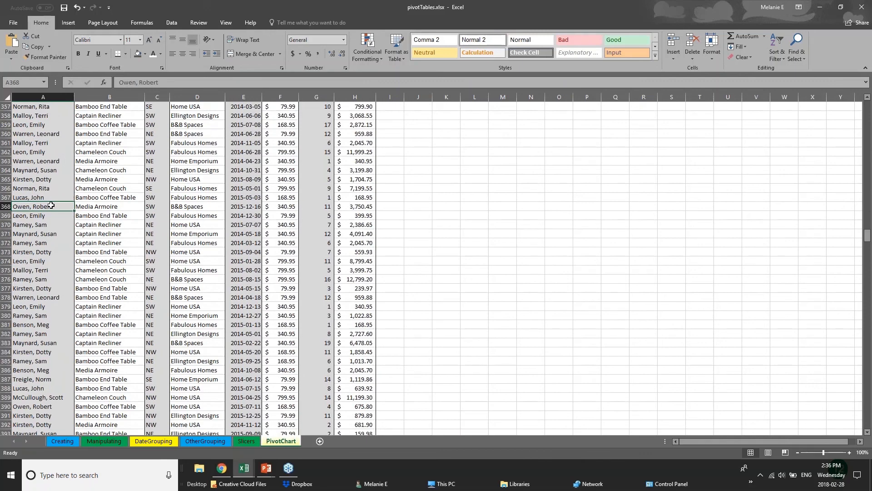
click(121, 196)
click(214, 222)
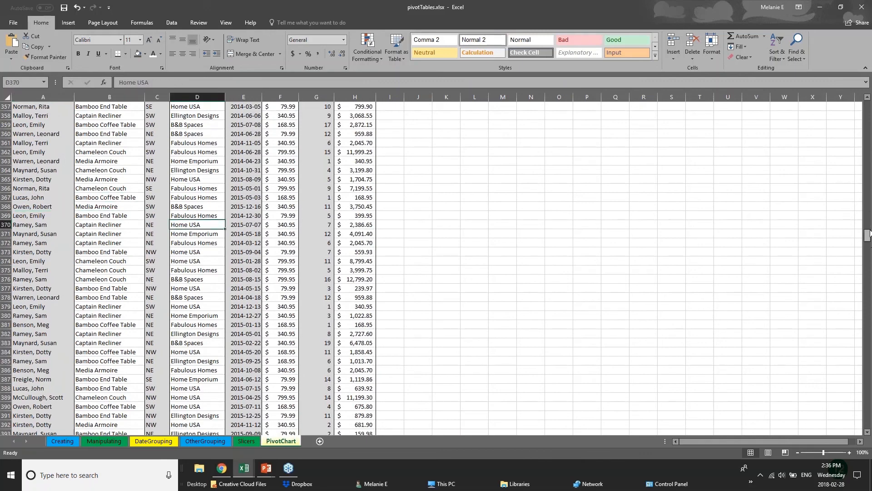
drag(867, 235, 867, 105)
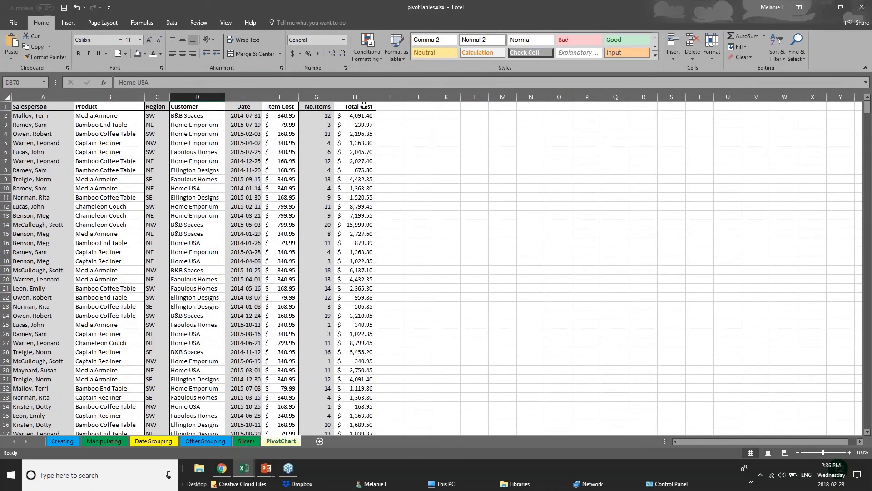
Freeze the first column of the PivotChart sheet with Freeze First Column.
click(6, 106)
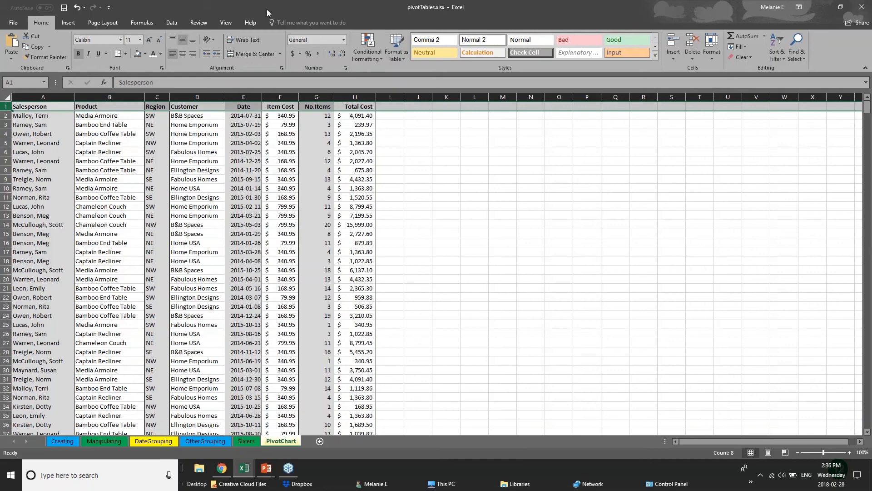
click(226, 23)
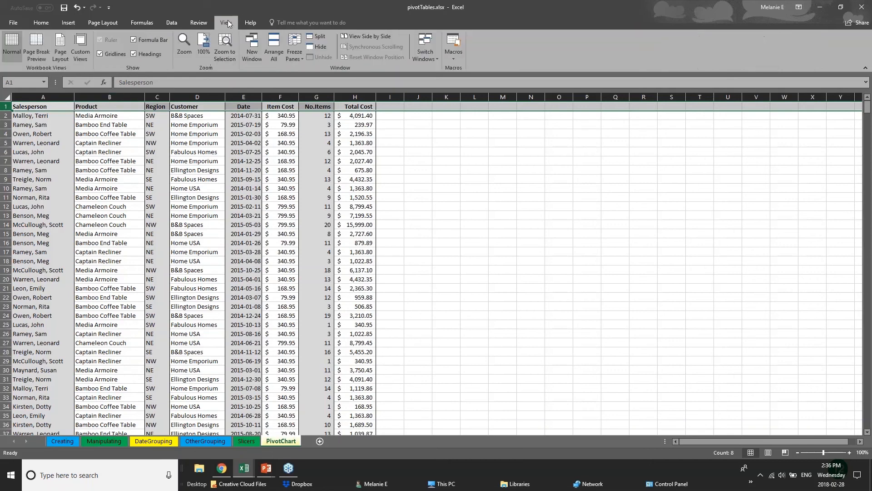
click(295, 56)
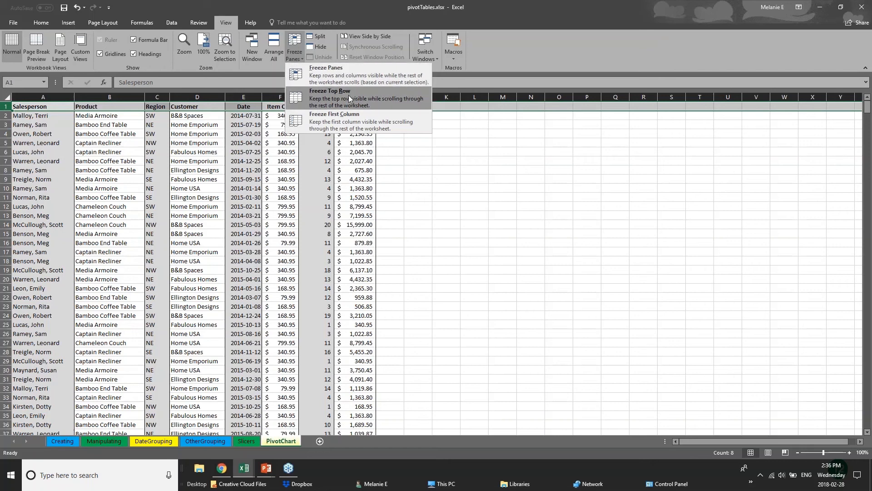
click(352, 121)
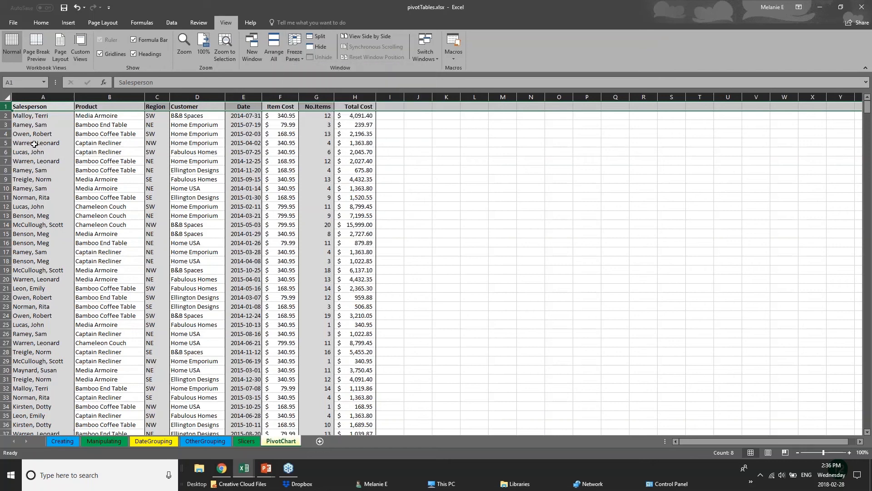
click(34, 143)
click(44, 96)
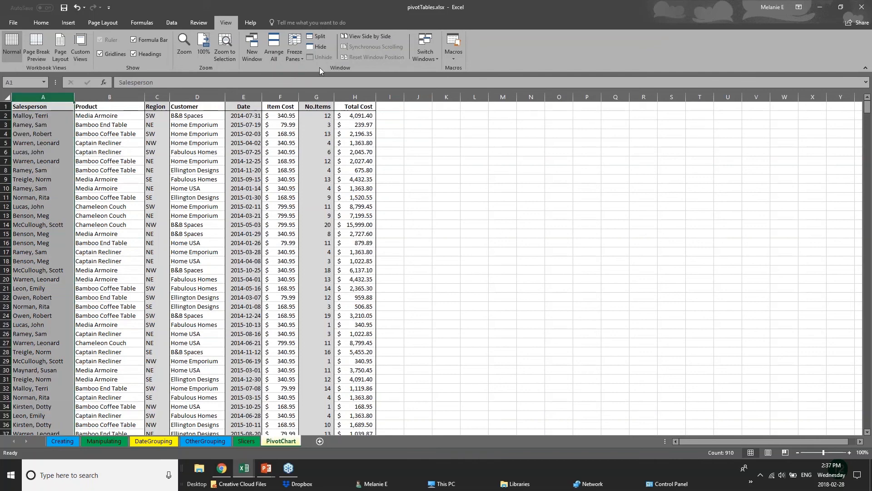
click(294, 50)
click(311, 125)
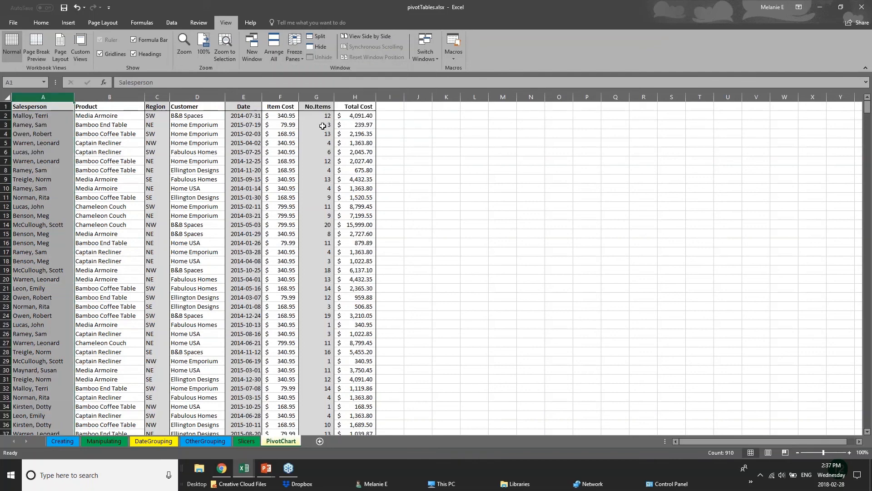
Widen columns H, G and F far beyond their data.
drag(375, 98, 770, 98)
drag(335, 97, 545, 97)
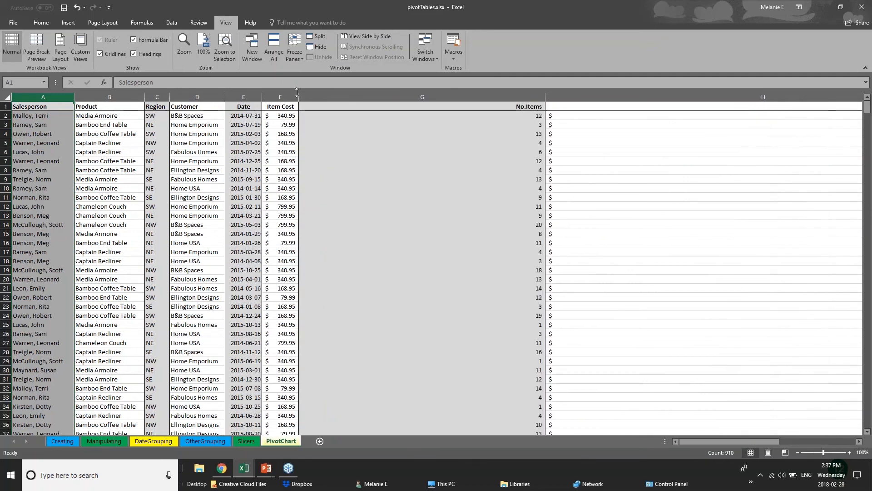
drag(299, 97, 371, 97)
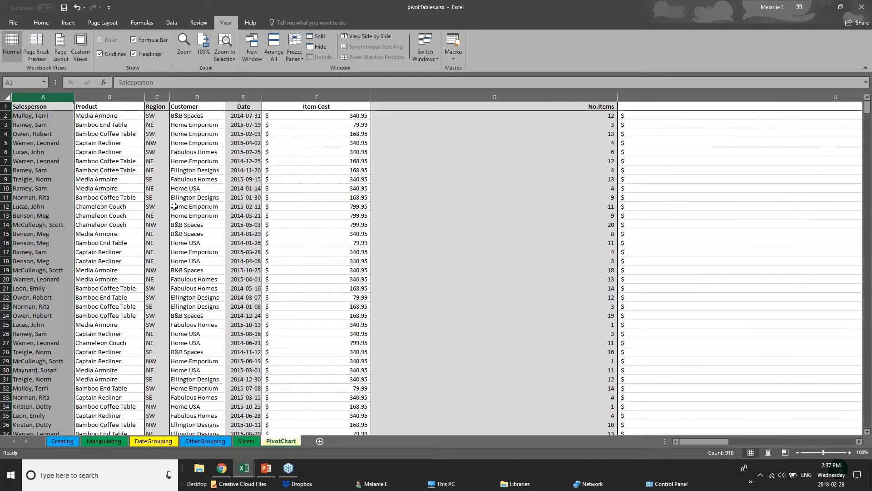
Freeze the top header row of the sheet.
click(6, 106)
click(293, 56)
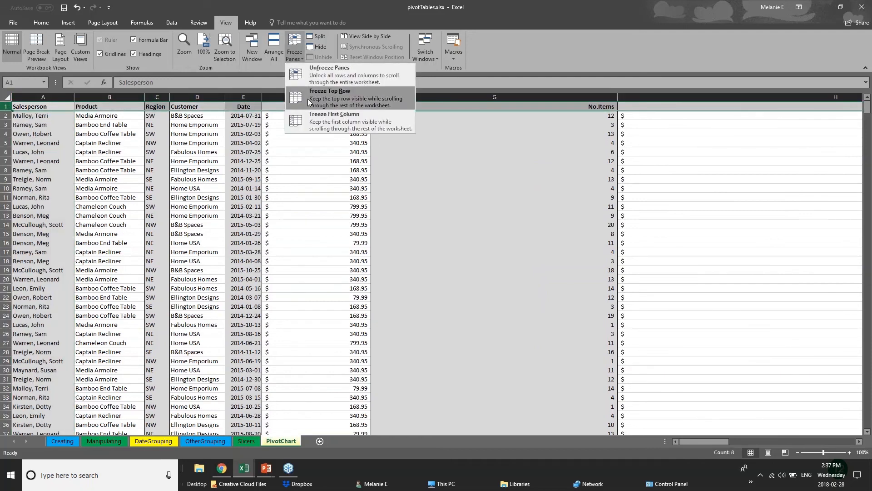
click(322, 96)
Scroll through the records to check that the header row stays in place.
click(405, 269)
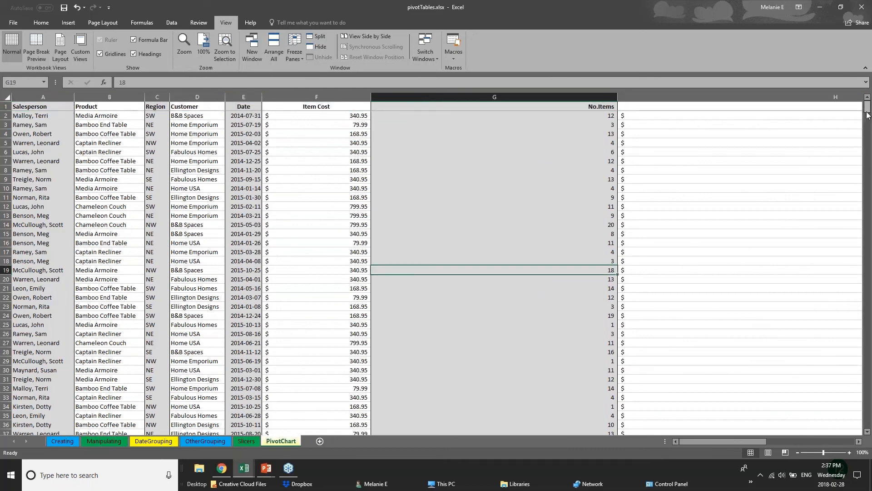
scroll(869, 122, down, 3)
scroll(869, 122, down, 20)
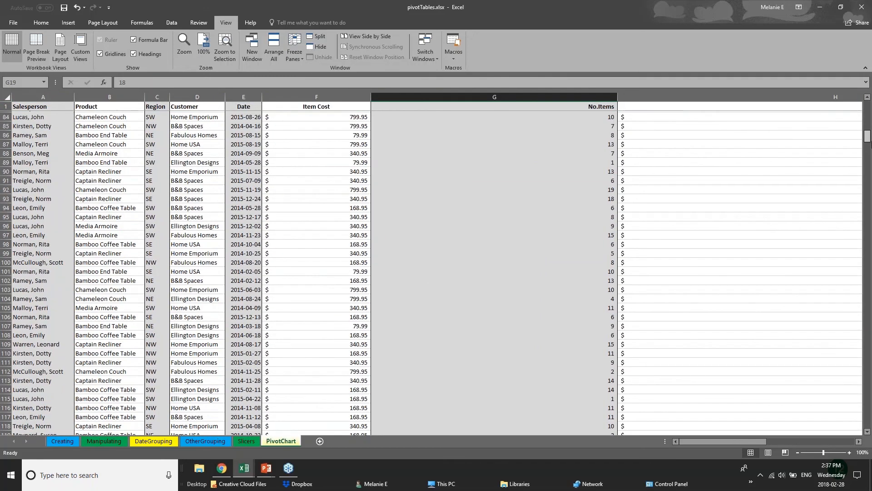
scroll(869, 122, up, 20)
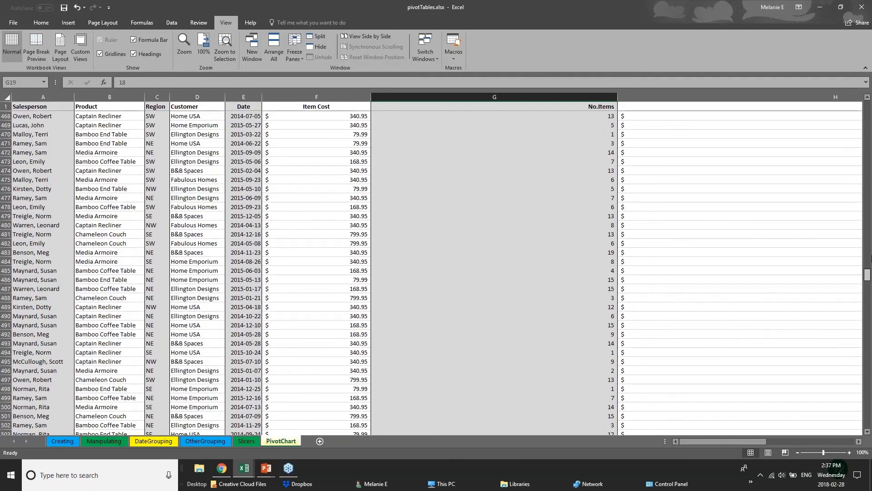
click(38, 109)
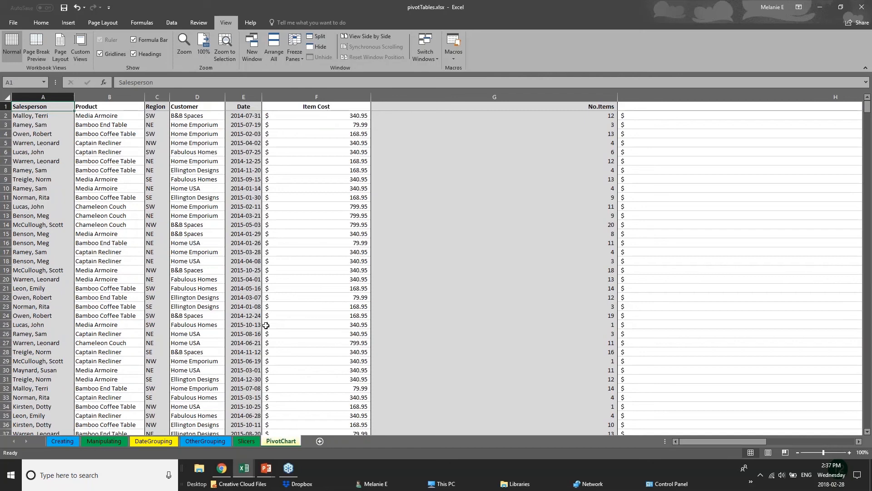
click(278, 279)
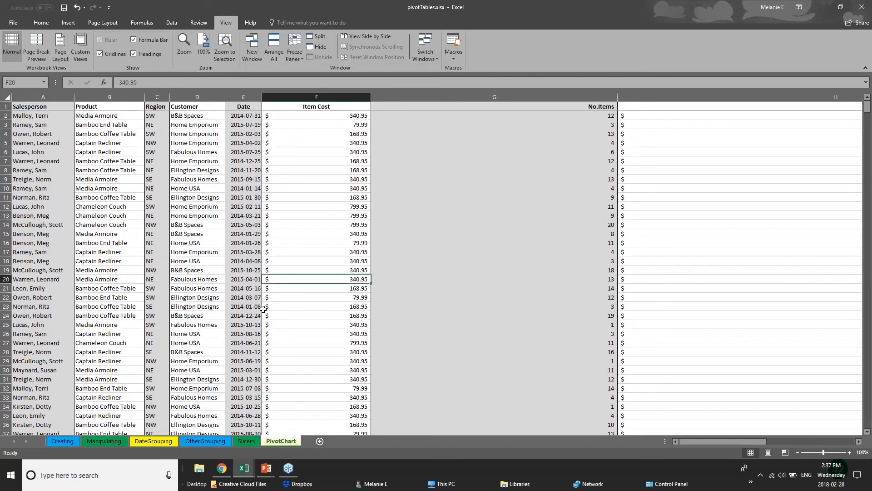
scroll(263, 308, down, 2)
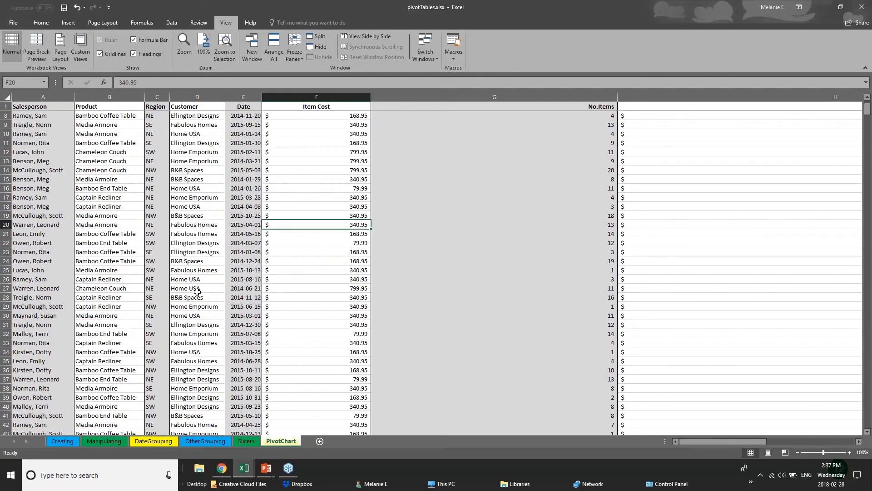
click(200, 307)
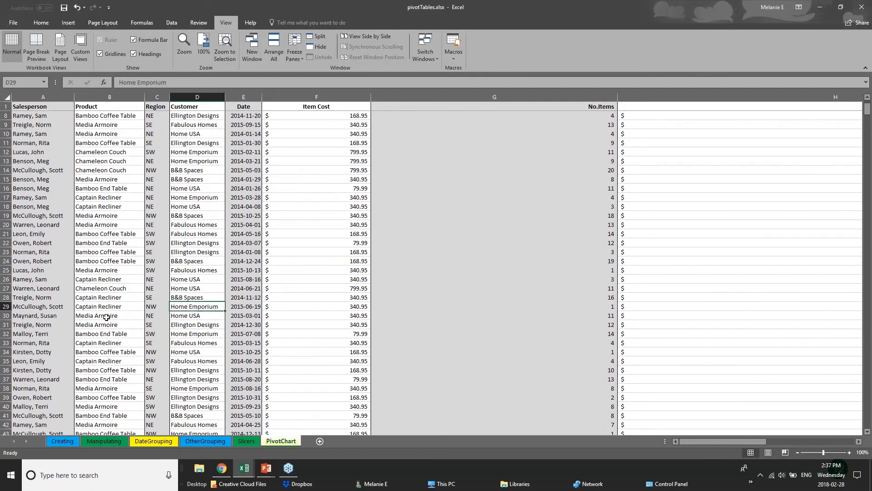
scroll(94, 315, down, 12)
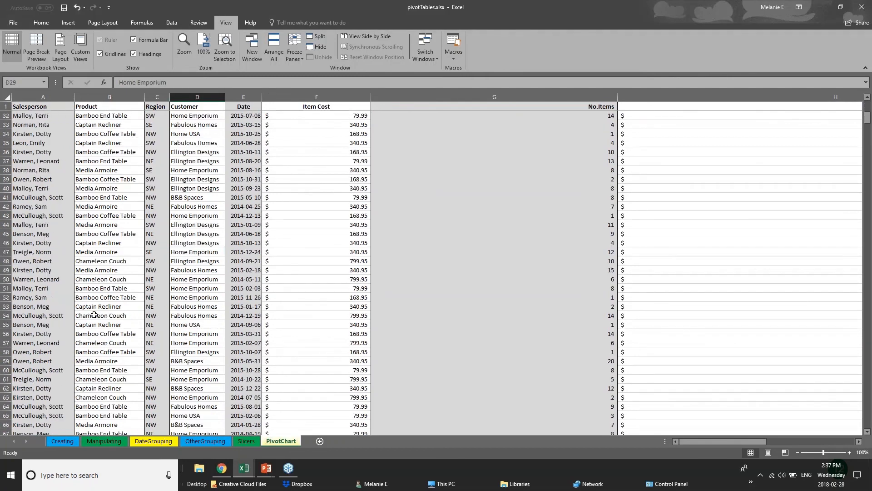
scroll(44, 346, down, 2)
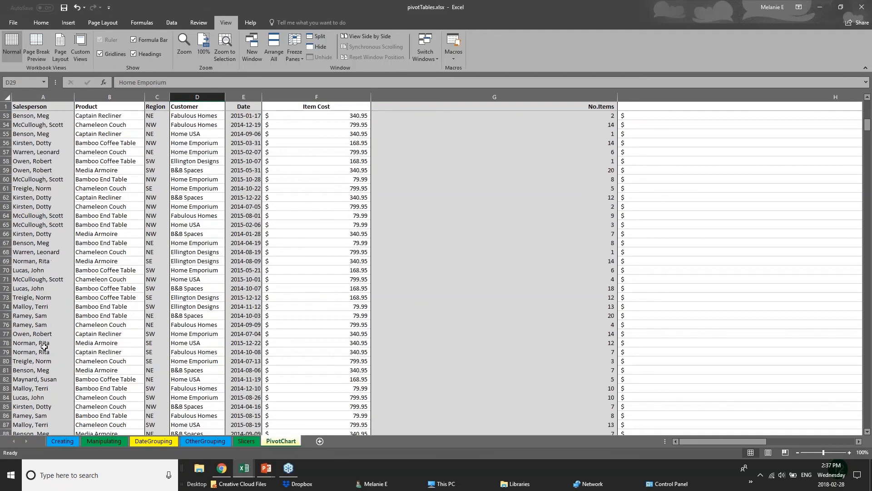
scroll(45, 346, up, 3)
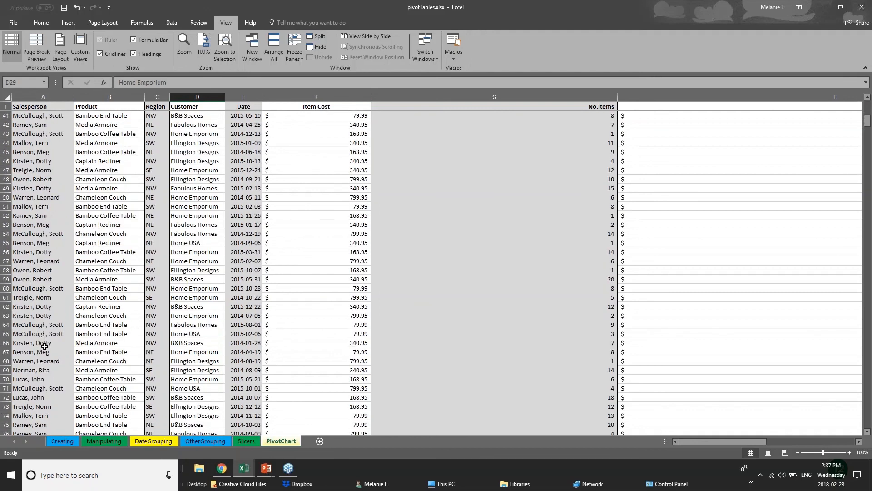
scroll(45, 346, up, 8)
Autofit column F's width and narrow column G.
double_click(371, 97)
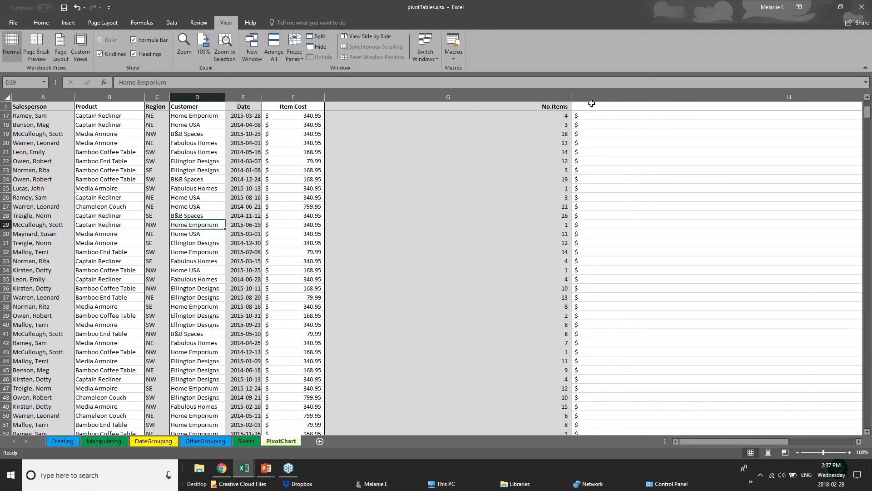
drag(572, 97, 400, 97)
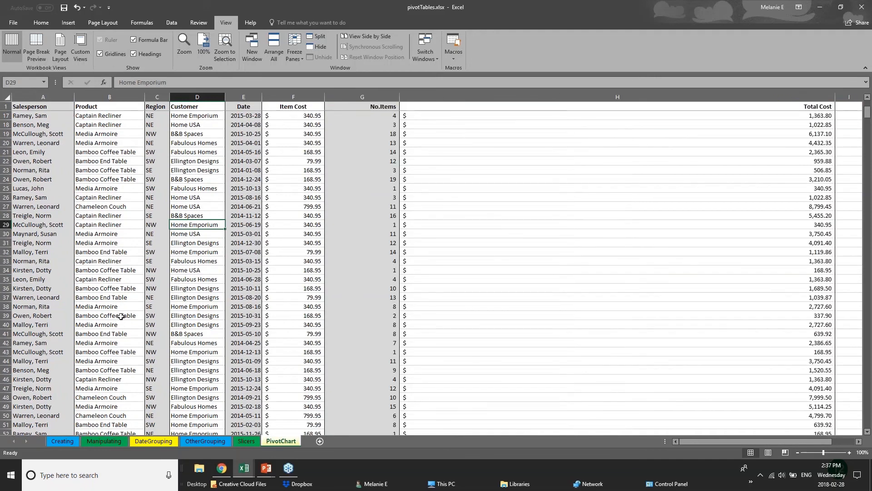
Split the window into separately scrolling panes at a selected row.
scroll(75, 362, down, 3)
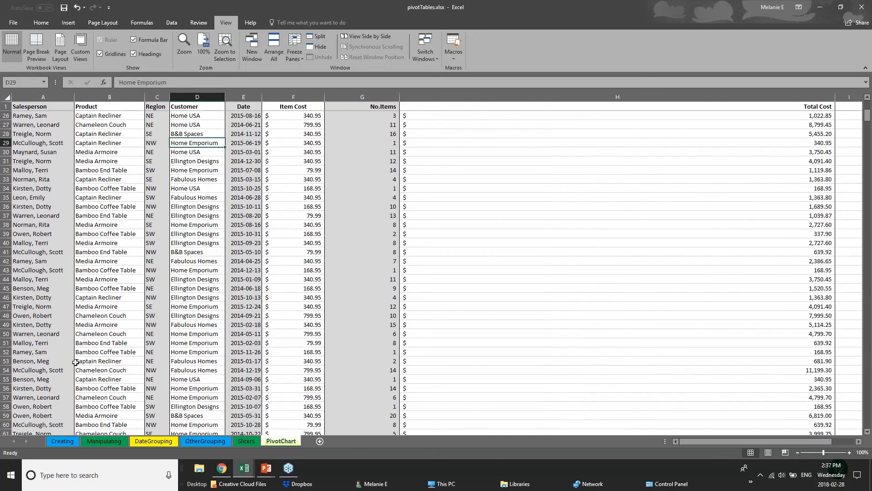
scroll(76, 362, down, 18)
scroll(86, 398, down, 2)
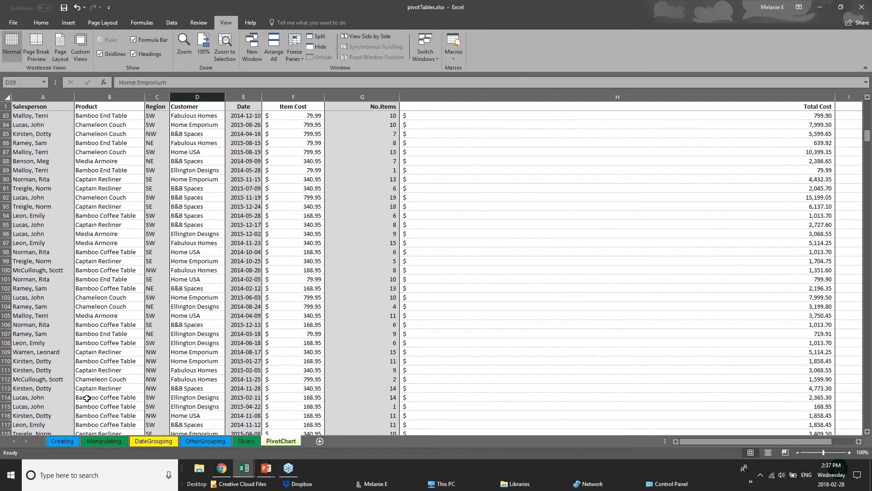
click(6, 333)
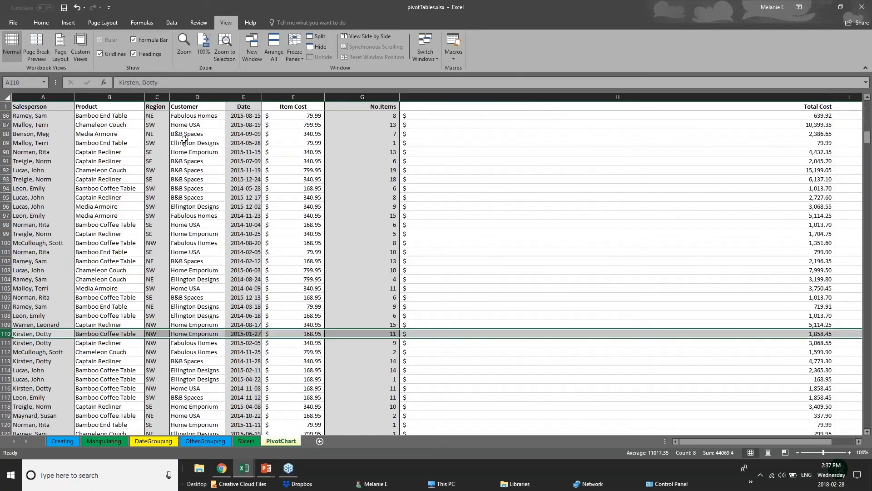
click(312, 40)
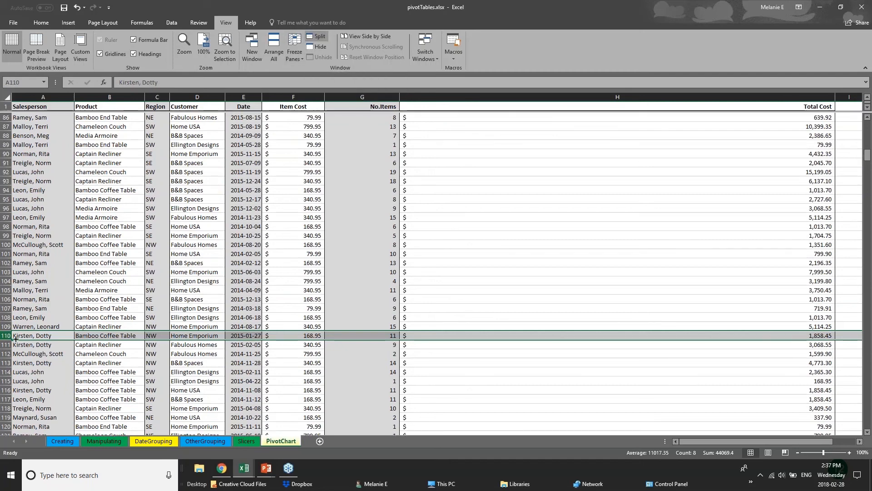
click(377, 296)
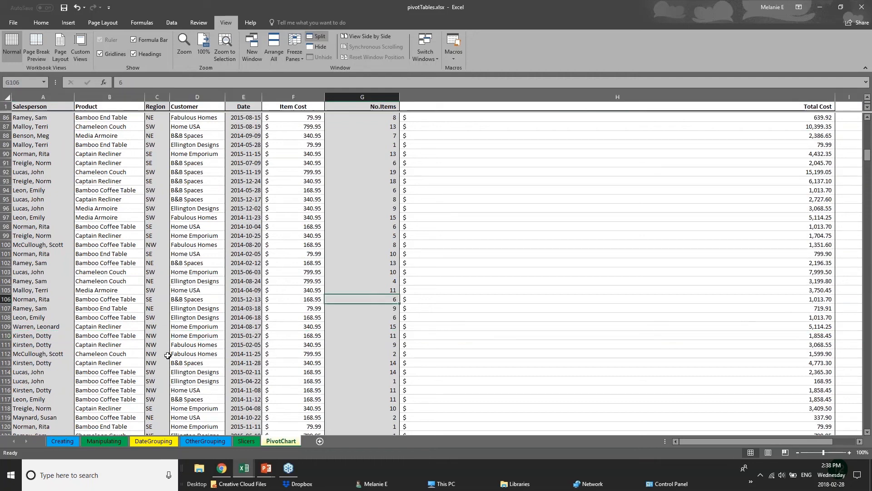
scroll(168, 354, down, 8)
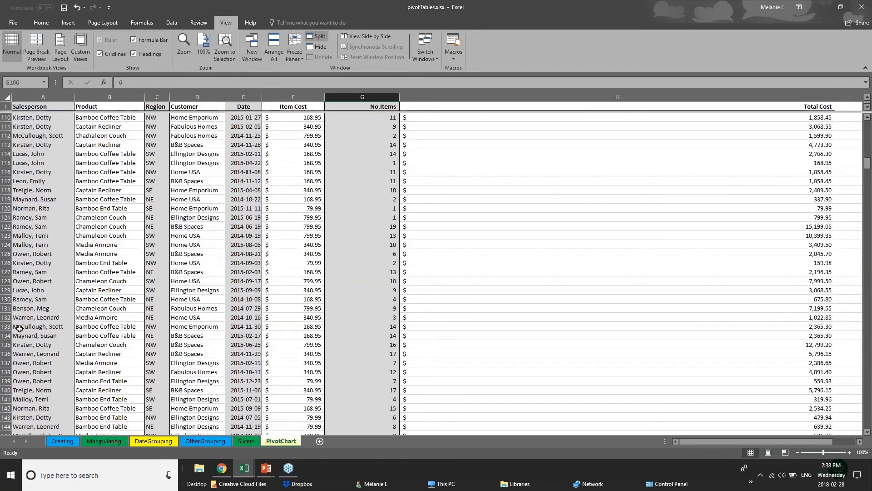
scroll(7, 268, up, 7)
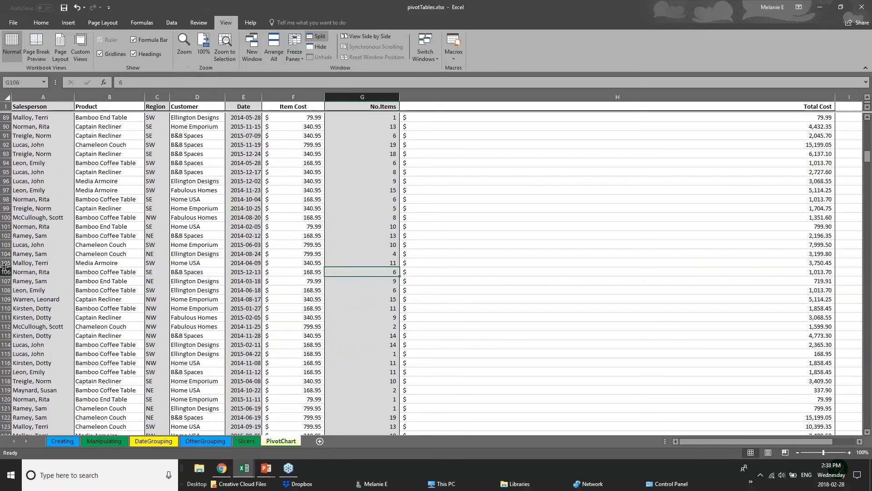
click(5, 272)
click(316, 38)
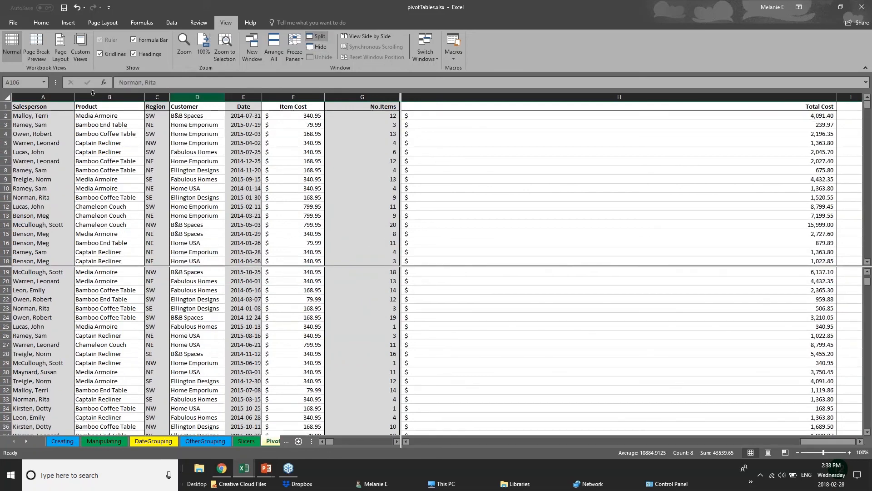
click(411, 187)
click(377, 269)
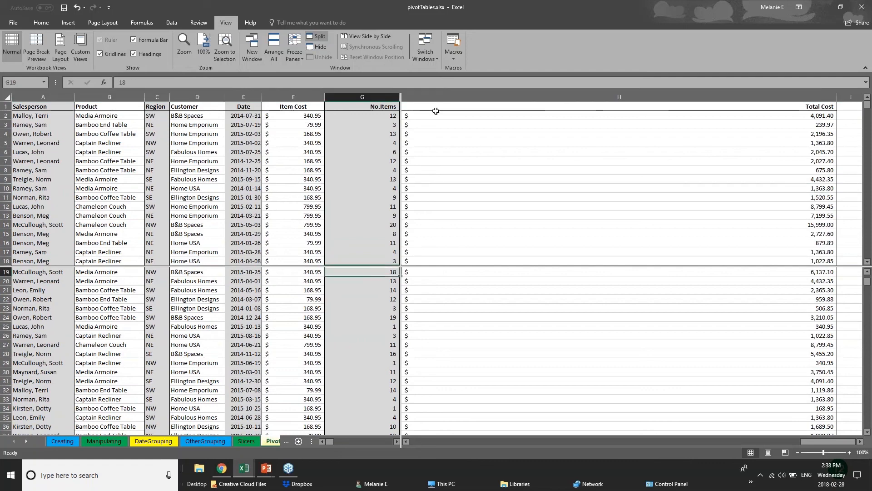
click(294, 50)
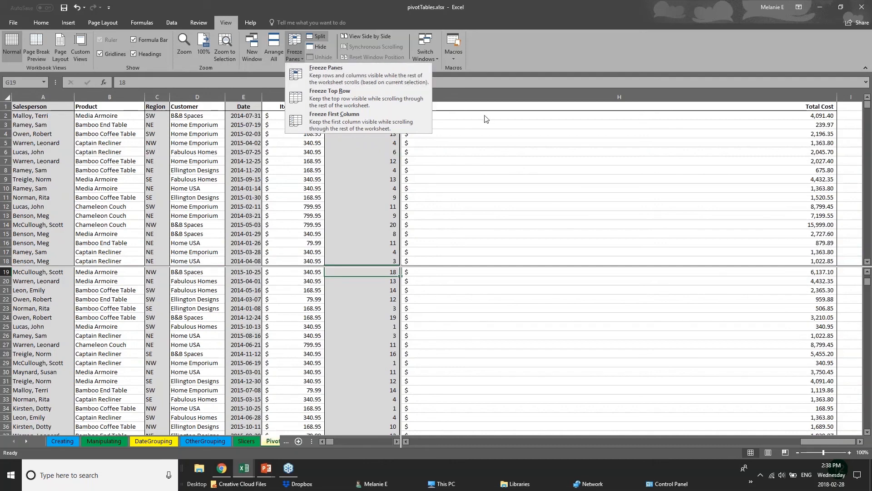
key(Escape)
Scroll the upper and lower panes independently to compare records from different parts of the data.
scroll(361, 363, up, 6)
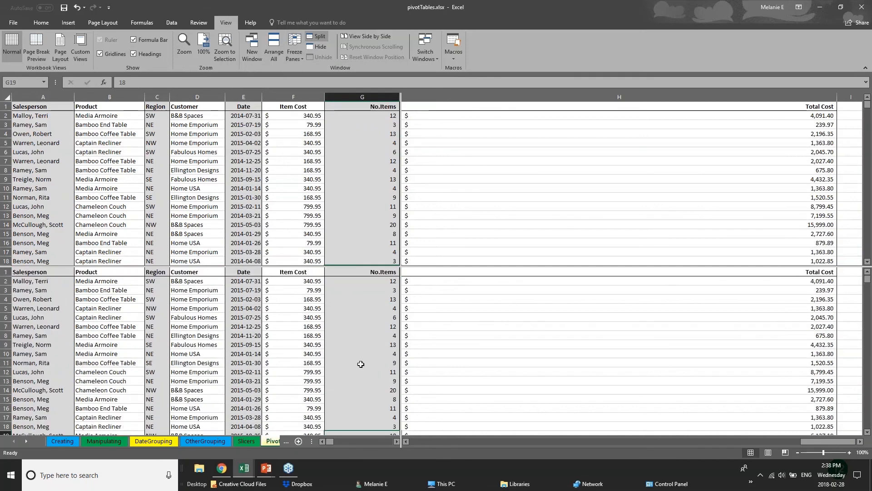
scroll(361, 364, down, 7)
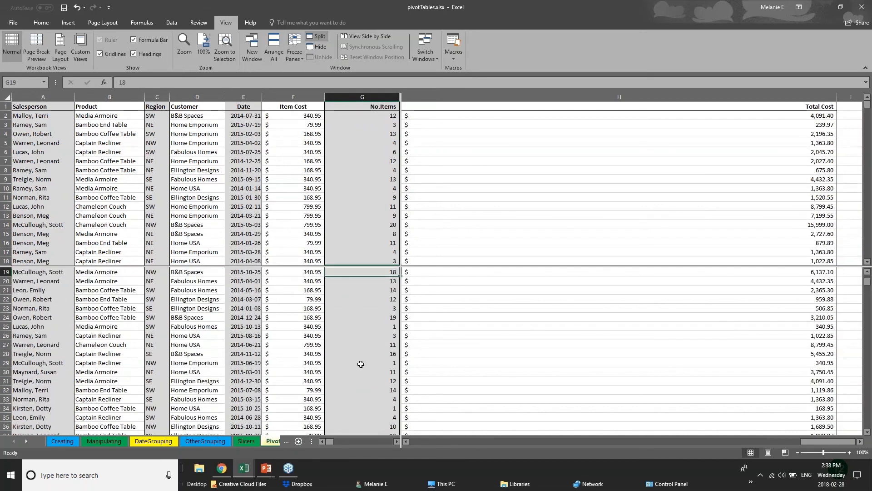
scroll(361, 363, up, 6)
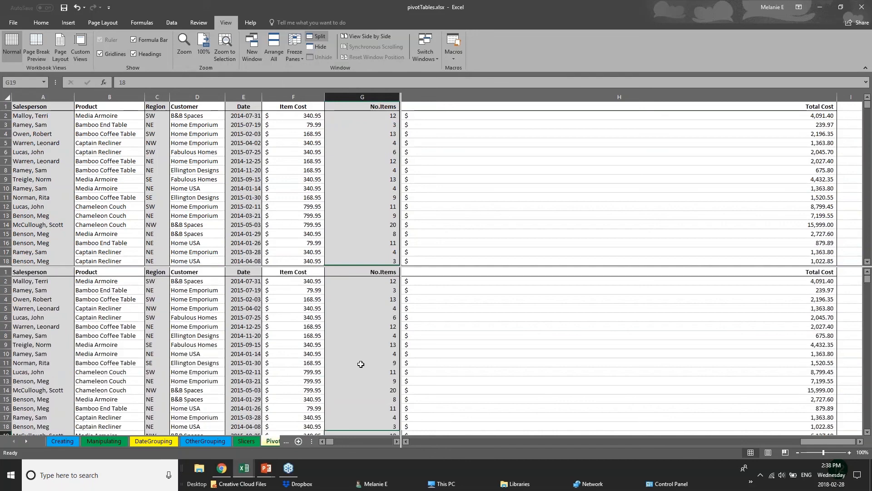
scroll(361, 364, down, 12)
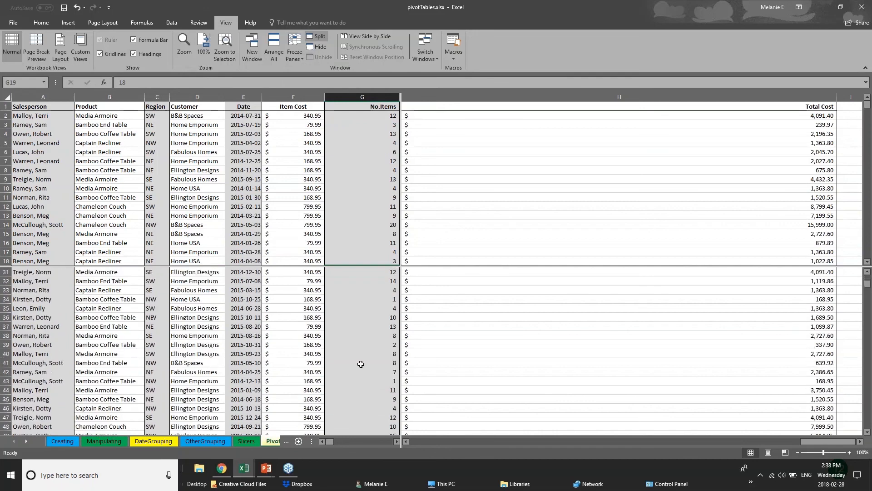
scroll(360, 364, down, 20)
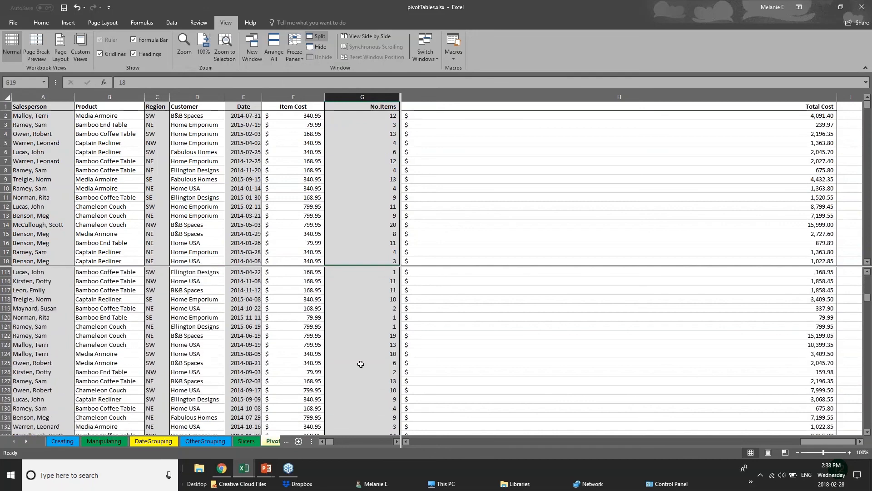
scroll(361, 364, up, 4)
click(341, 170)
click(247, 205)
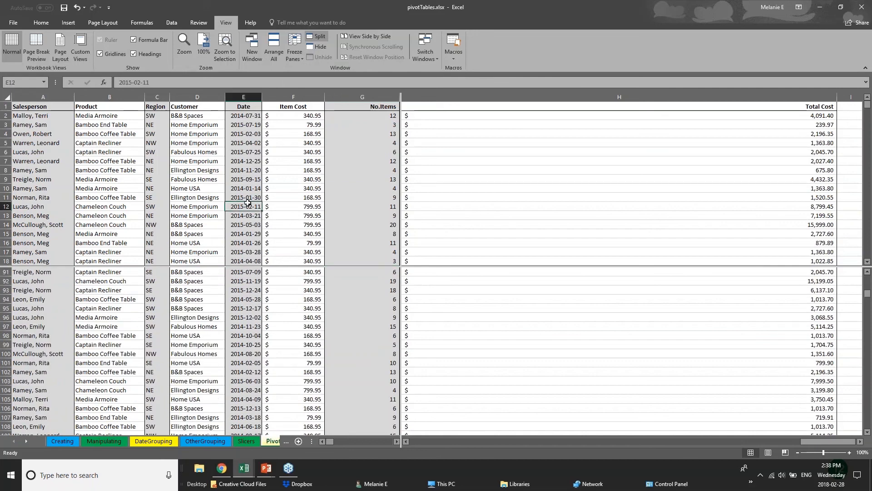
scroll(247, 202, down, 15)
click(157, 179)
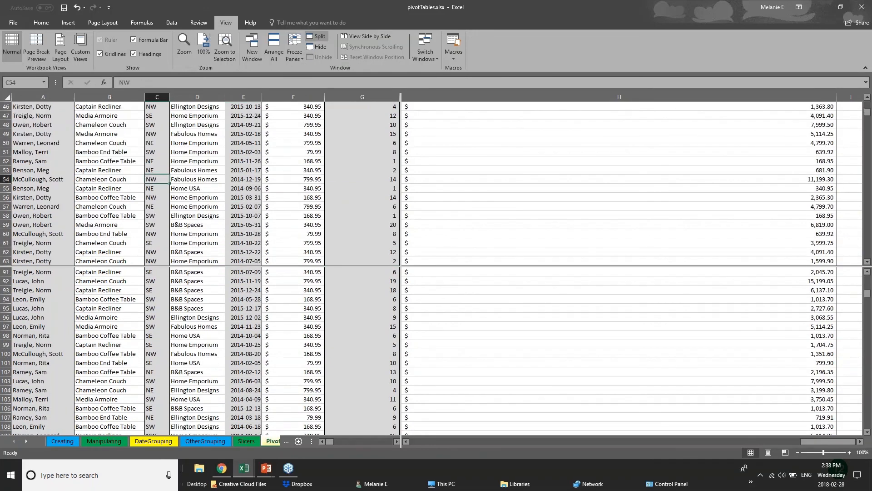
click(72, 188)
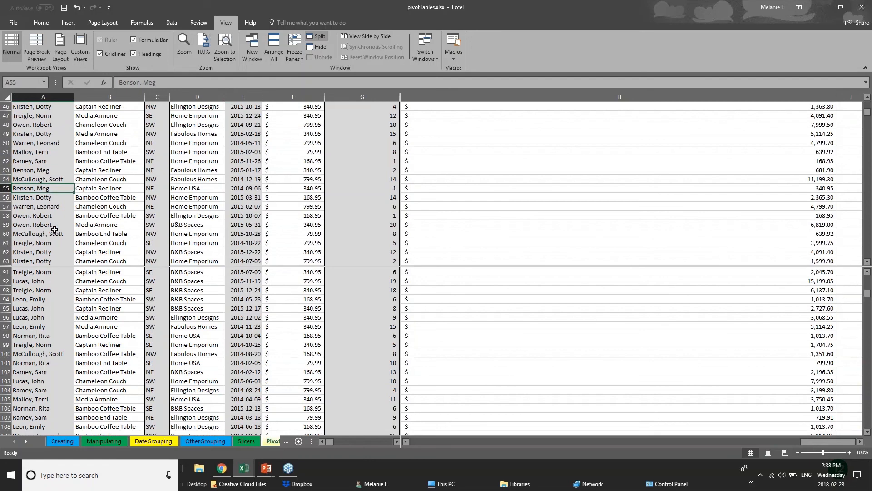
scroll(54, 229, up, 4)
click(56, 325)
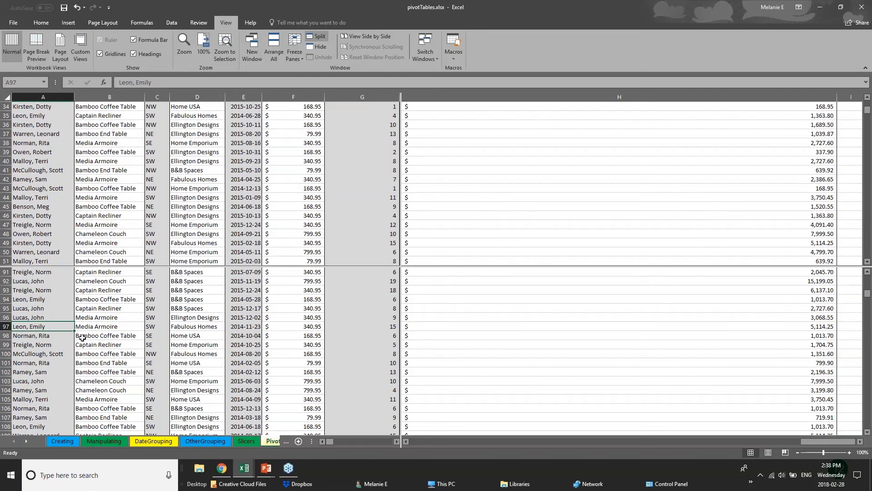
Browse the OtherGrouping, DateGrouping and Manipulating pivot sheets, then return to the split PivotChart data sheet.
click(273, 441)
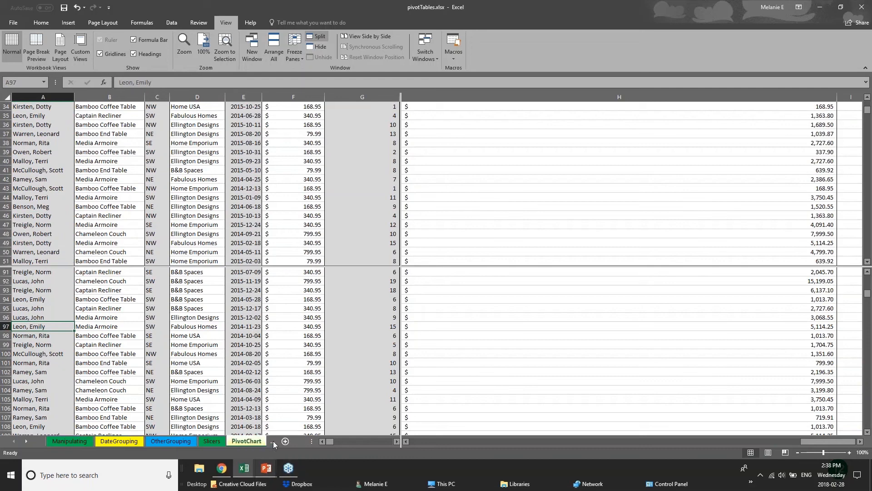
click(188, 444)
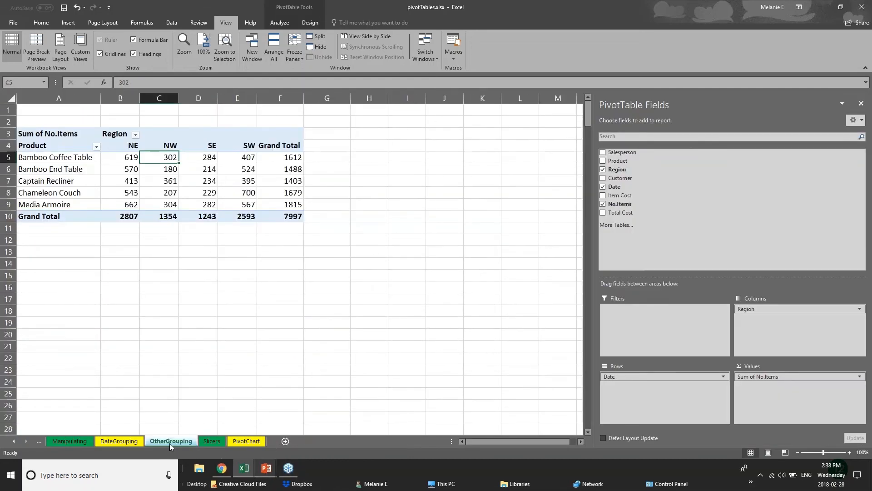
click(136, 442)
click(152, 443)
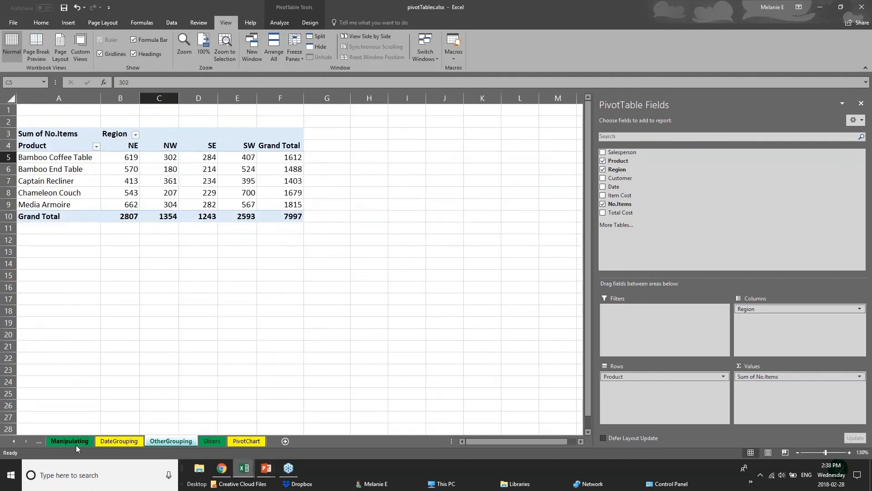
click(95, 443)
click(162, 444)
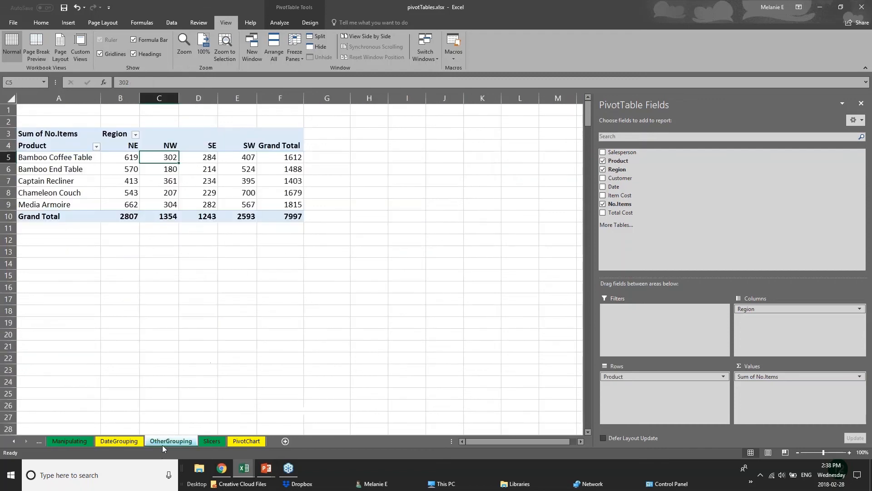
click(245, 441)
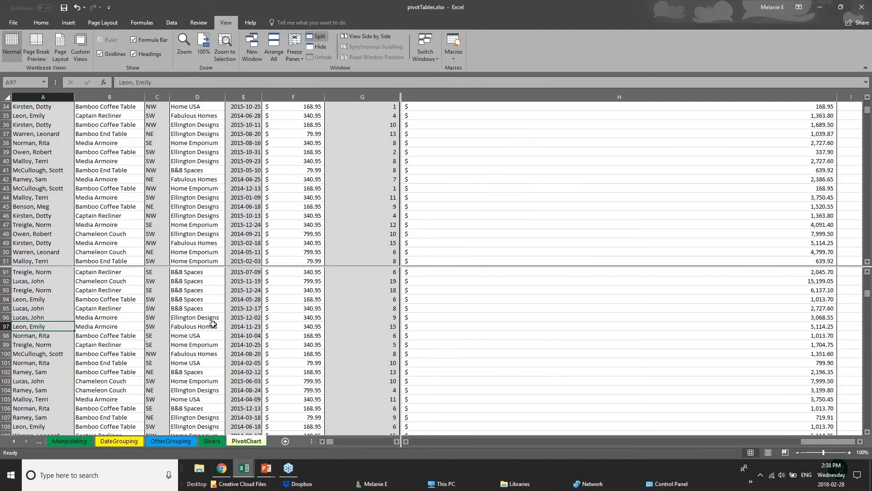
scroll(213, 325, down, 6)
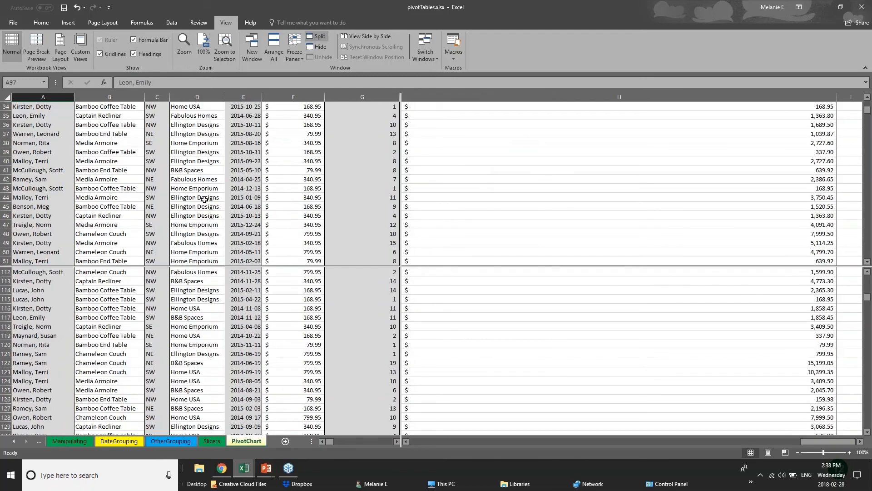
scroll(204, 198, up, 6)
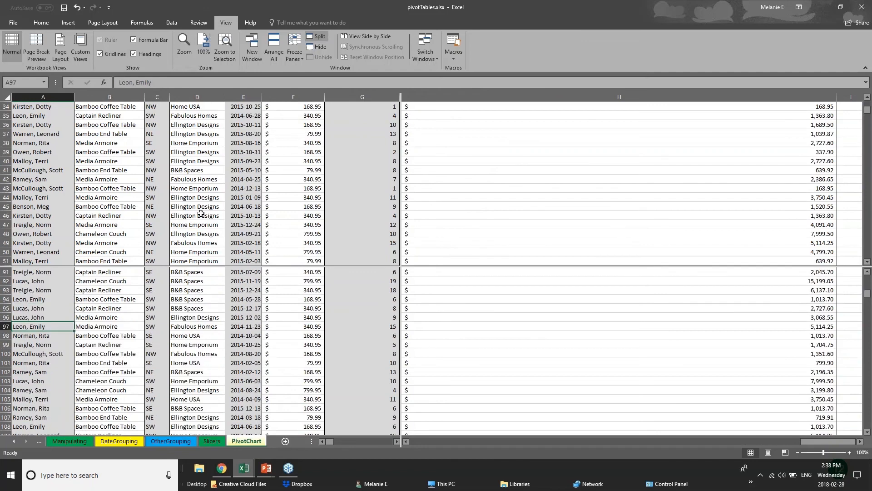
scroll(208, 308, up, 5)
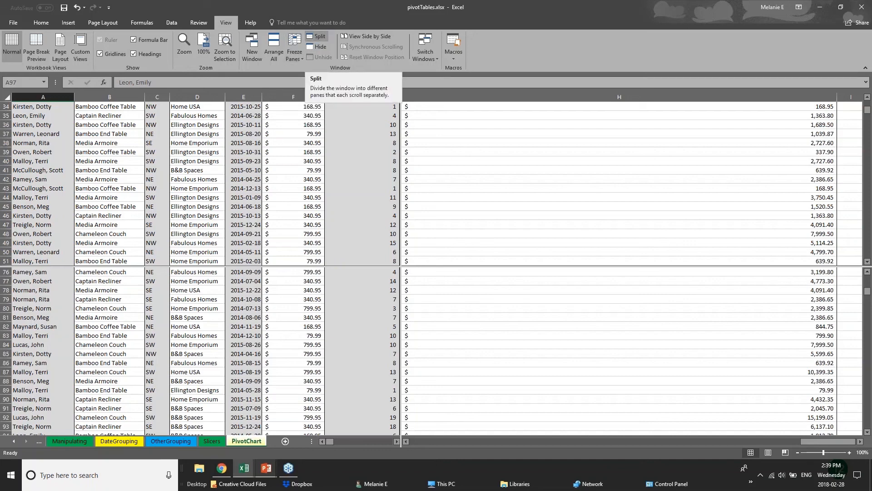
Switch to the PowerPoint presentation and advance to the Saving & Printing slide.
click(267, 468)
click(315, 429)
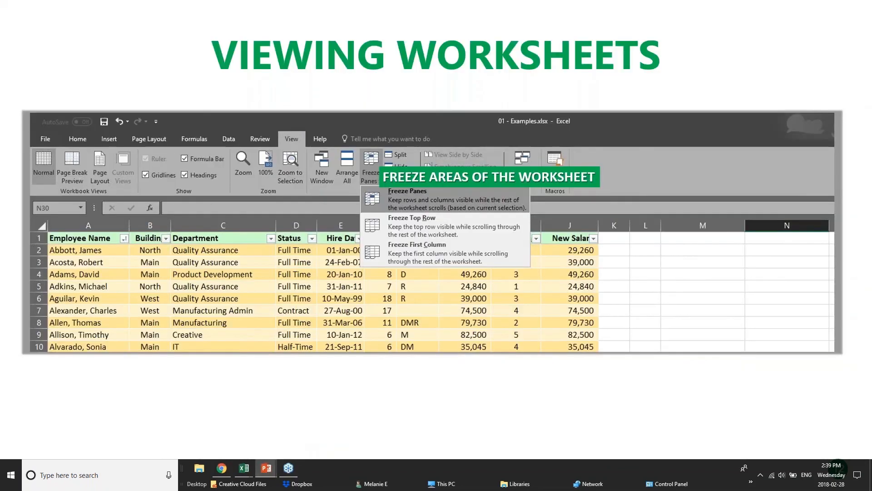
key(Right)
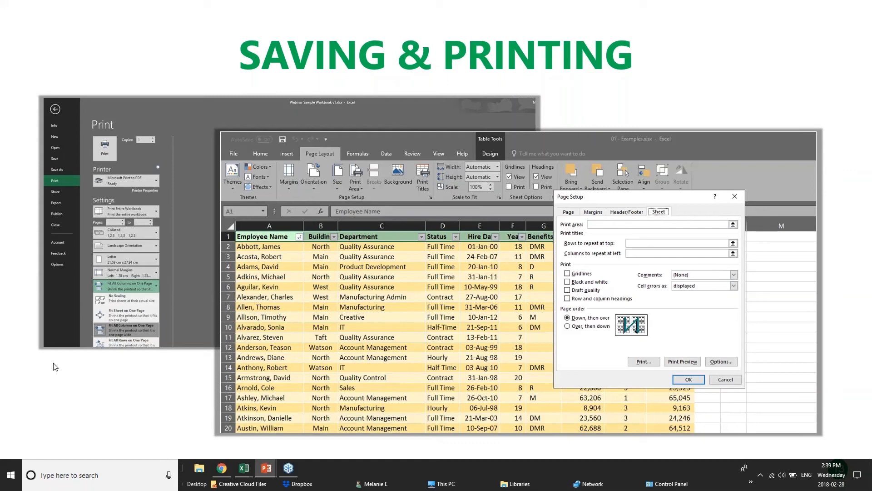
Return to the pivotTables workbook in Excel and look through its pivot sheets.
click(244, 467)
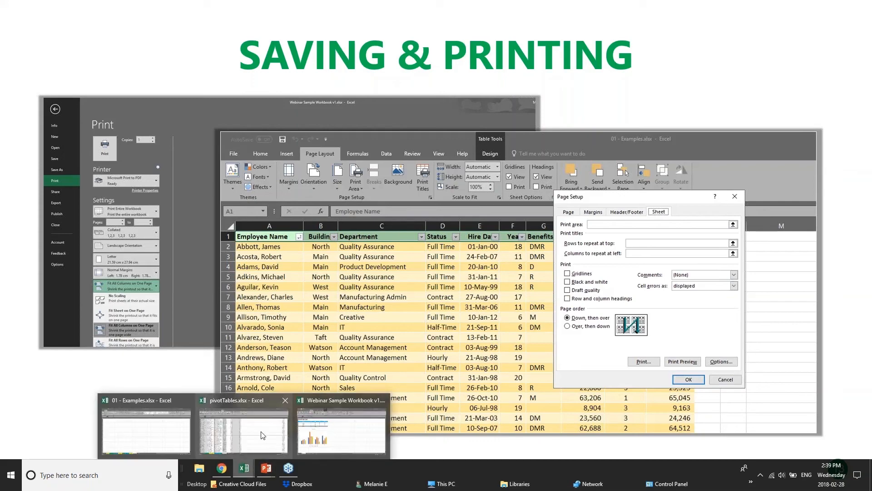
click(273, 438)
scroll(245, 350, down, 11)
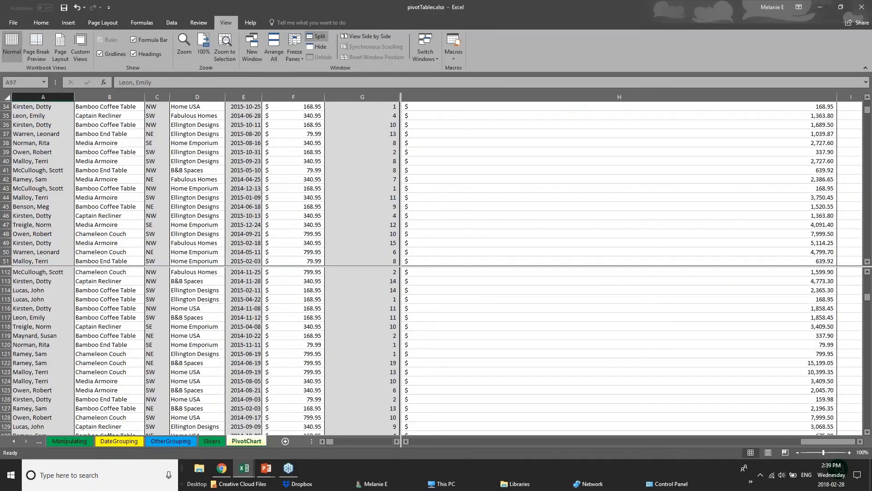
click(175, 442)
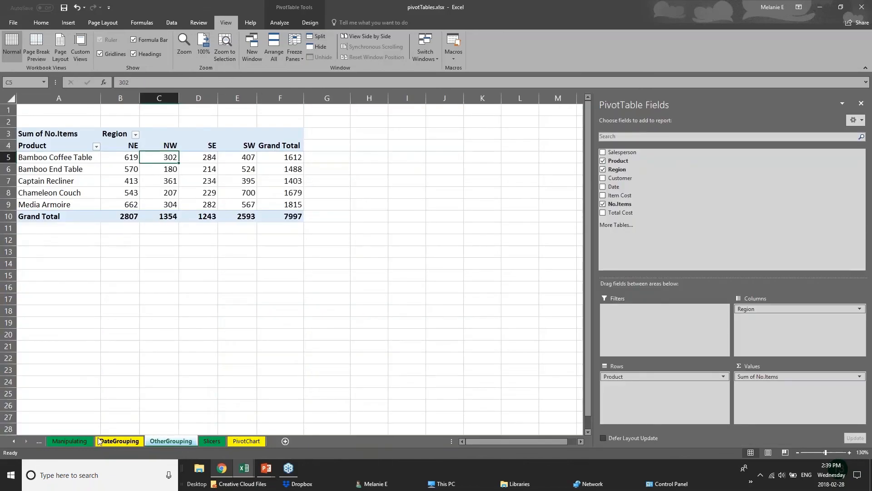
click(108, 442)
click(84, 442)
Switch to the 01 - Examples workbook and open the 2017 Budget sheet.
click(253, 473)
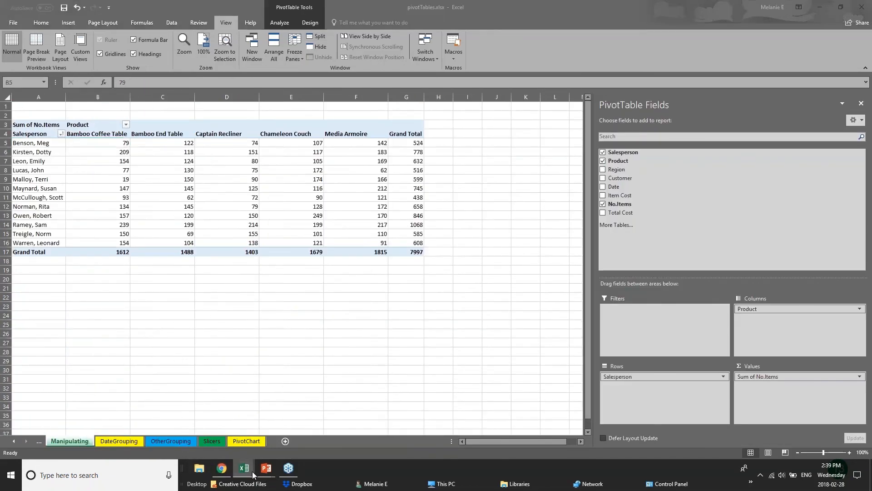
click(163, 424)
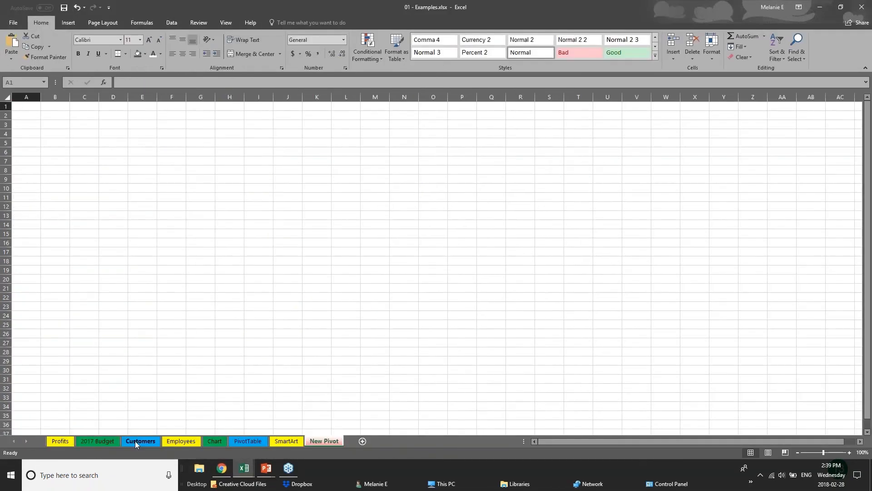
click(134, 440)
click(98, 441)
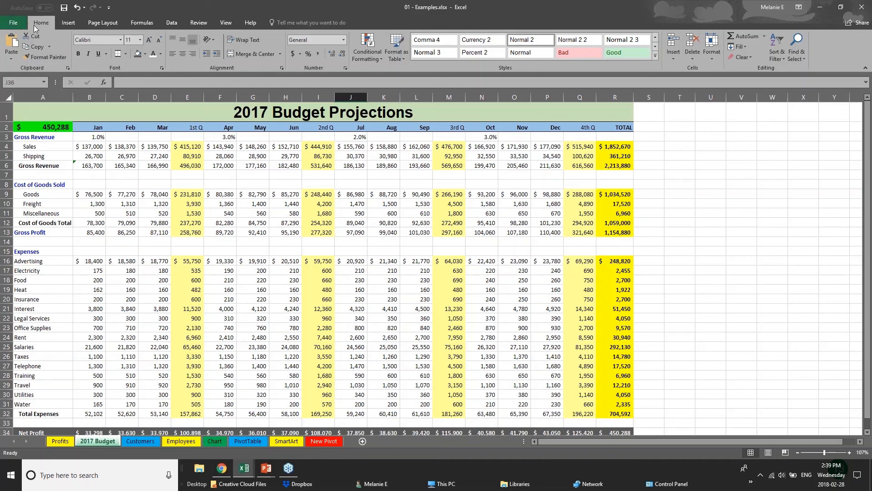
Save the workbook, then open the Save As options.
click(10, 27)
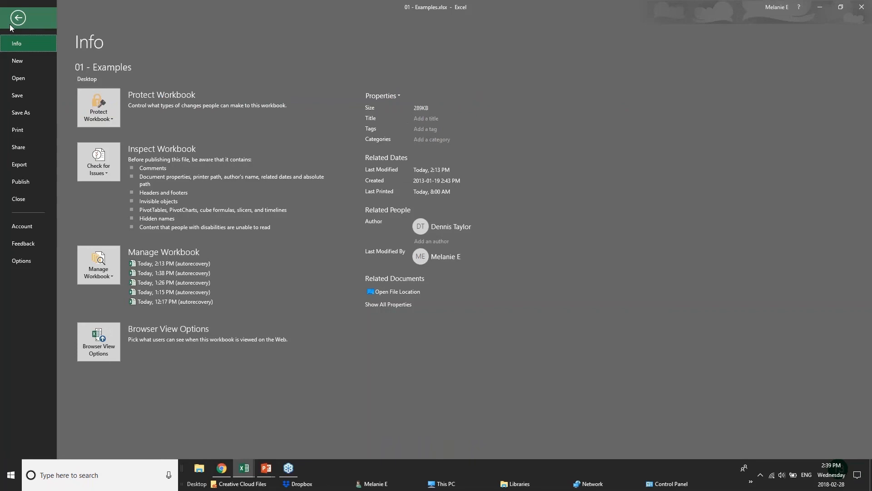
click(36, 97)
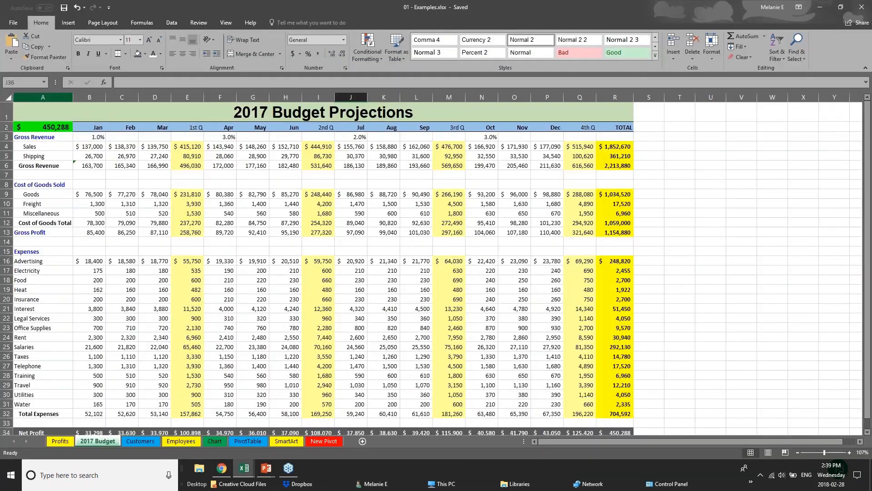
click(10, 22)
click(21, 118)
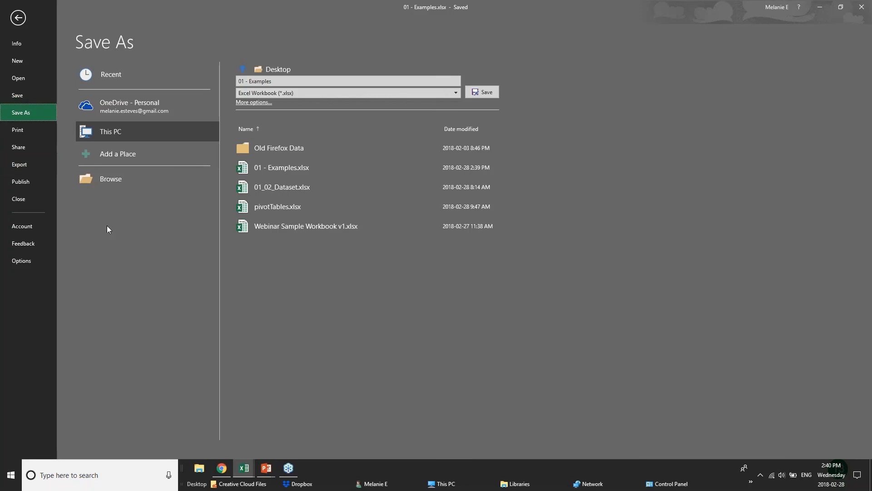
Open the print view and choose Microsoft Print to PDF as the printer.
key(ctrl+p)
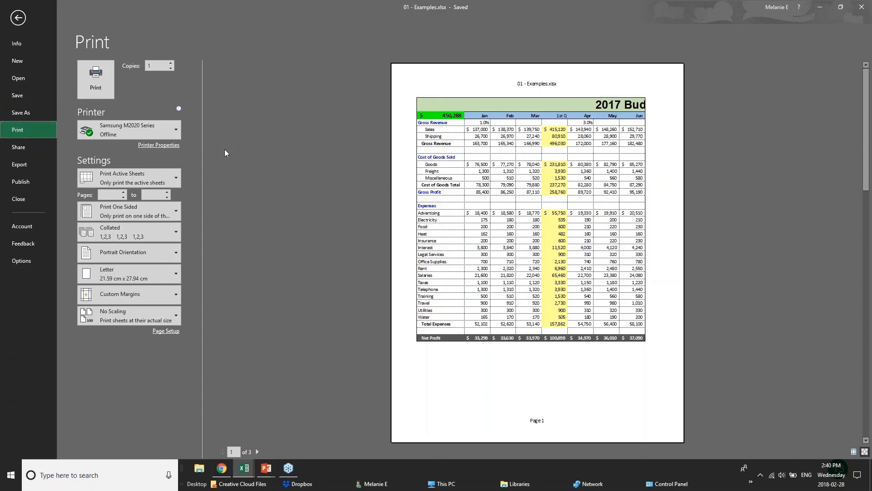
mouse_move(159, 134)
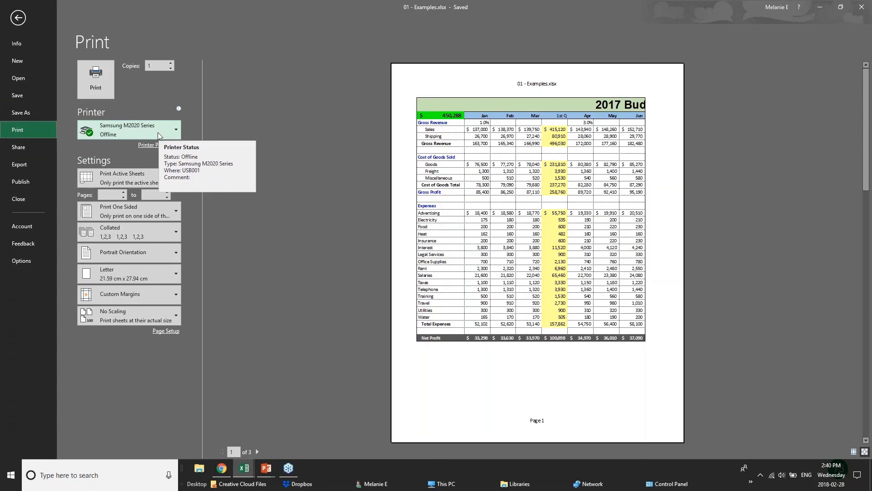
click(158, 133)
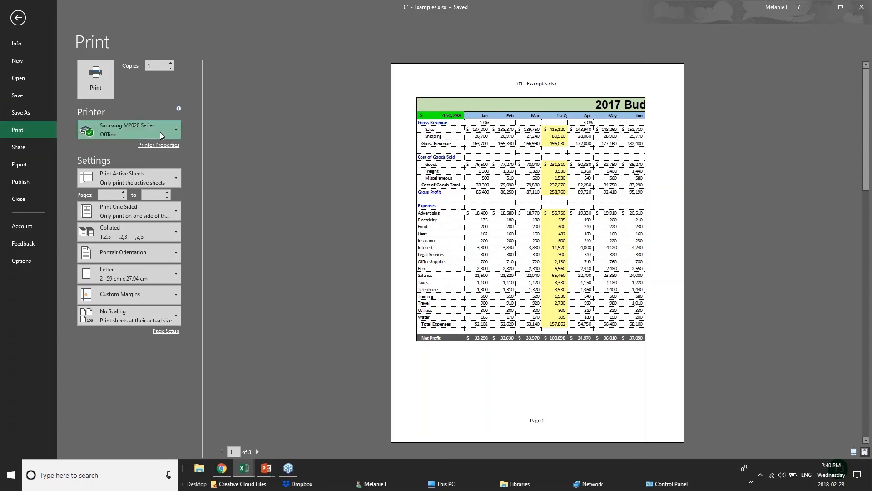
click(157, 173)
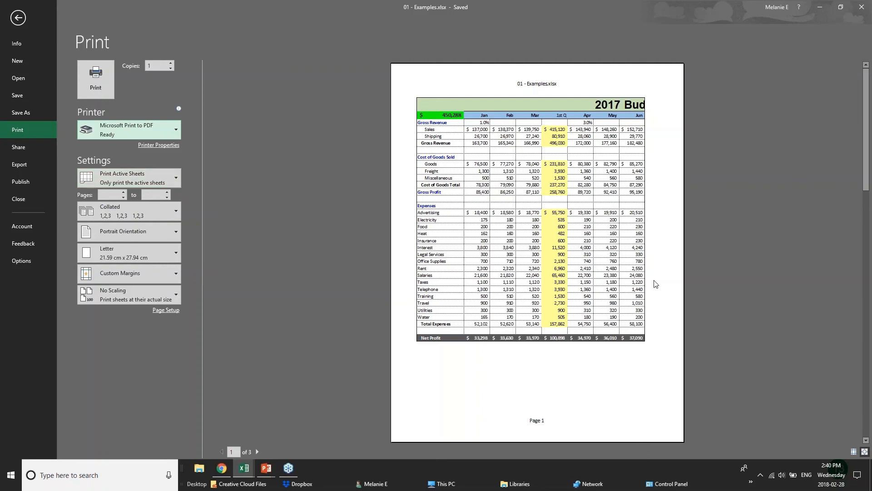
Page through the print preview to page 3.
click(258, 452)
click(258, 452)
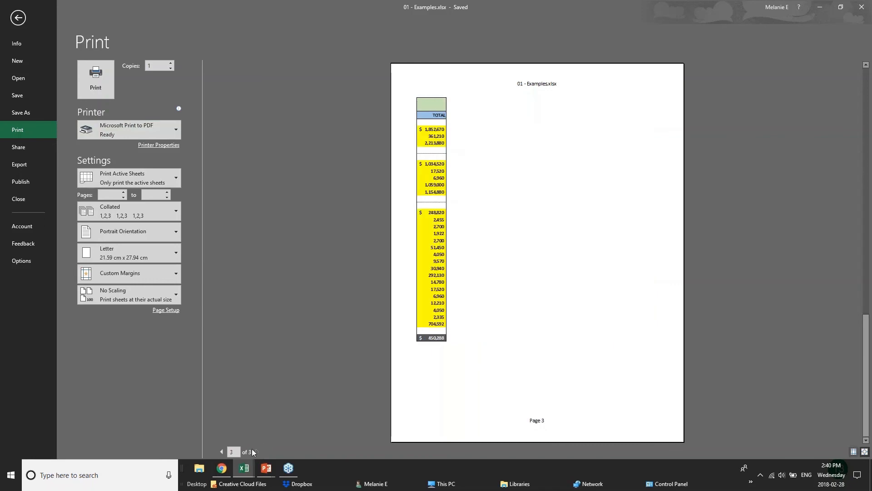
Return the print preview to page 1 and switch the page orientation to Landscape.
click(221, 451)
click(221, 451)
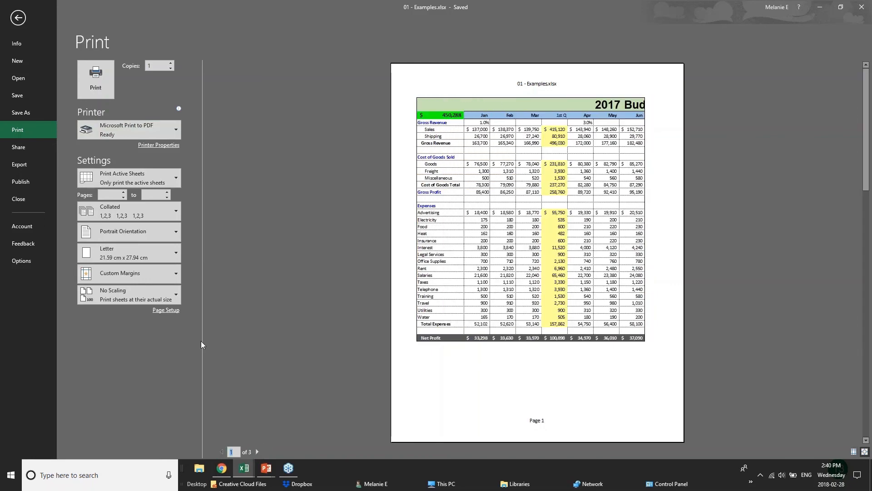
click(162, 236)
click(165, 235)
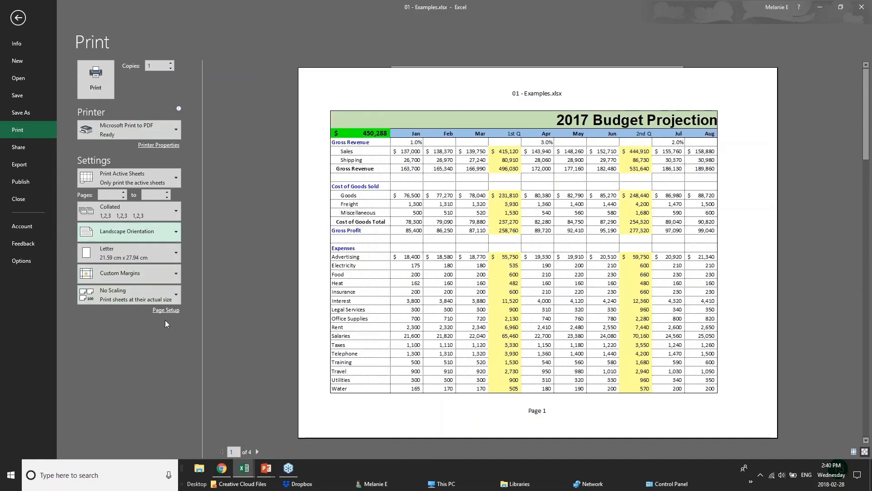
Preview printing only the current selection, then switch back to printing the active sheets.
click(174, 174)
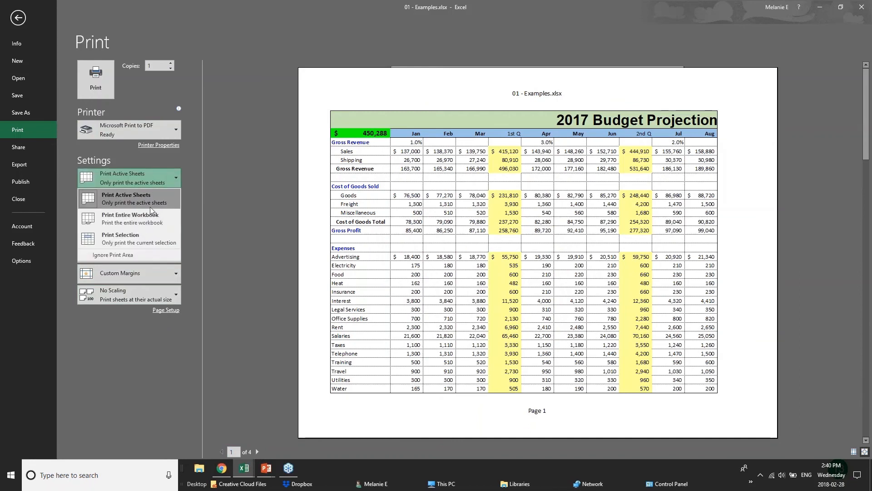
click(151, 238)
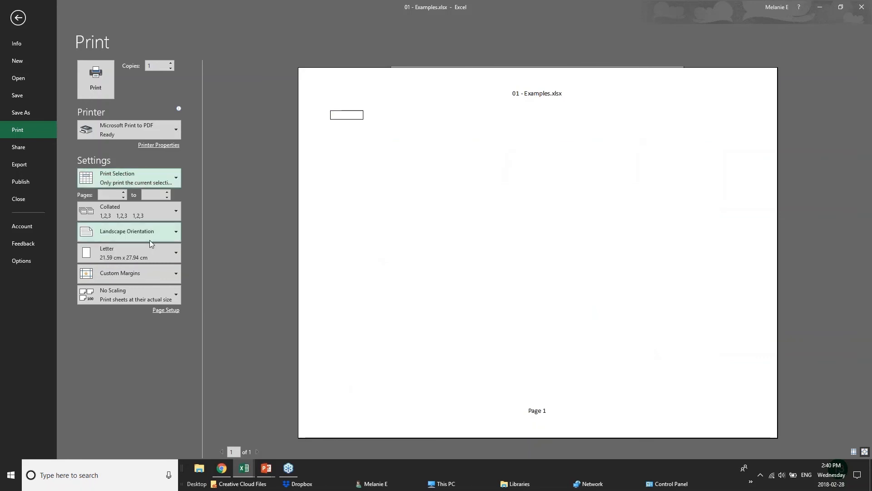
click(147, 178)
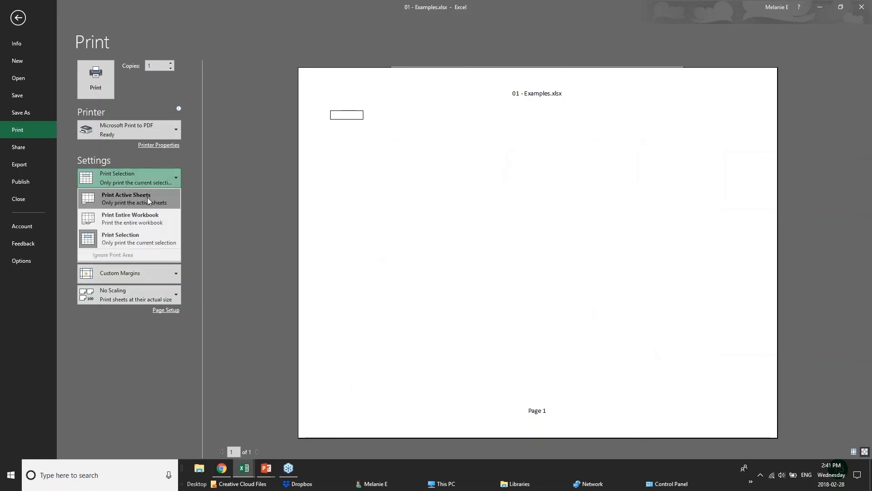
click(145, 206)
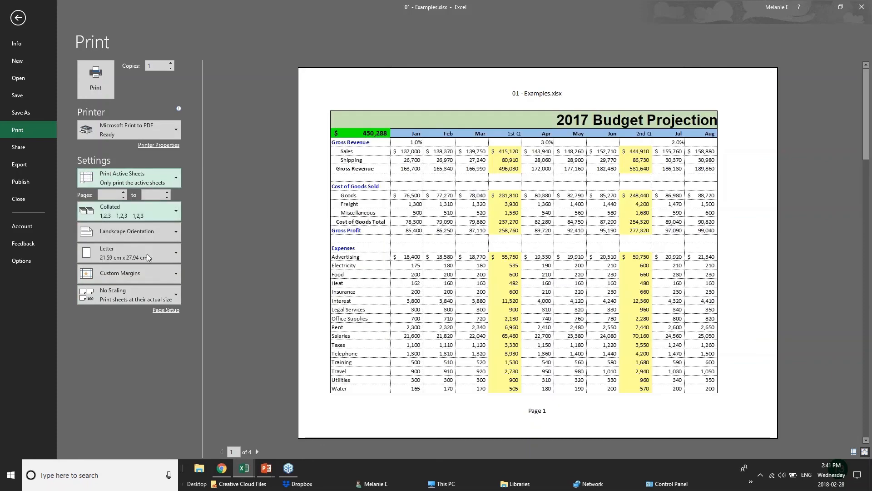
Apply Narrow margins, then in Page Setup scale the sheet to fit 1 page wide by 1 tall.
click(172, 272)
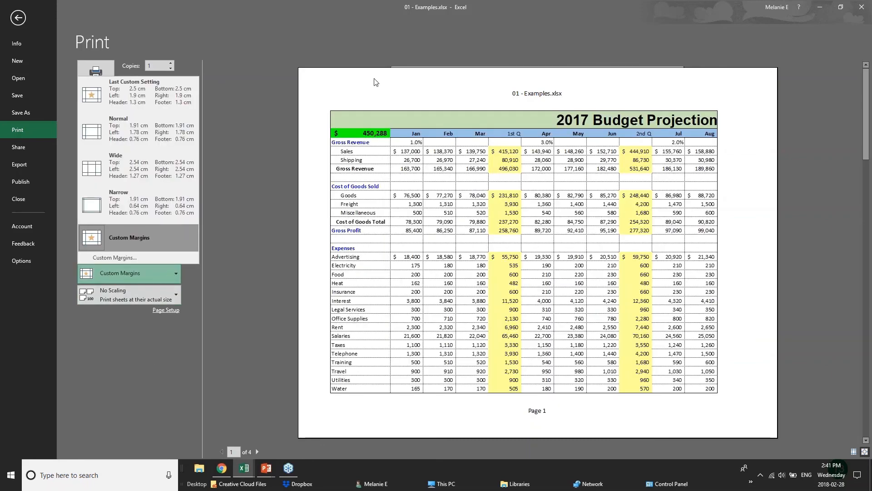
click(142, 208)
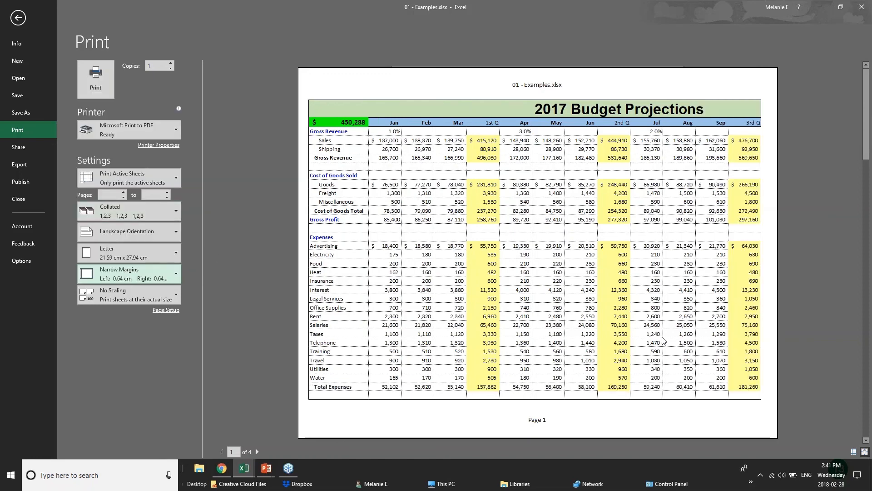
click(164, 312)
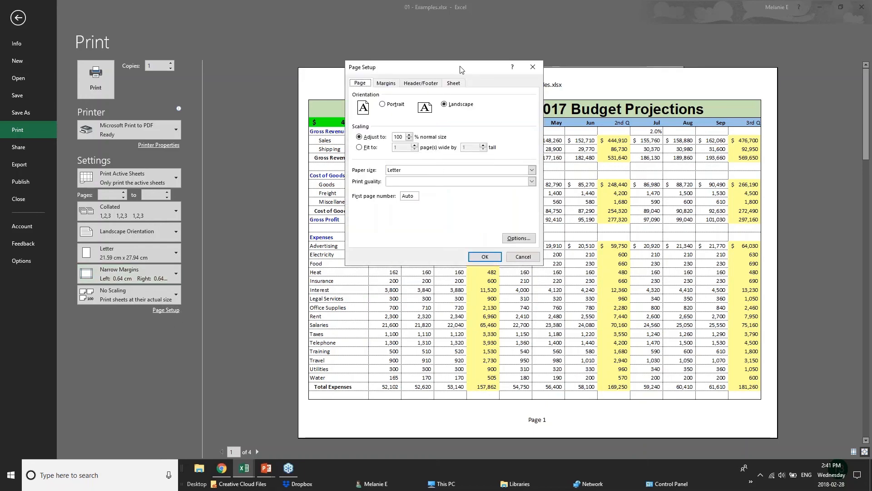
click(410, 139)
click(410, 140)
click(410, 134)
click(410, 140)
click(359, 147)
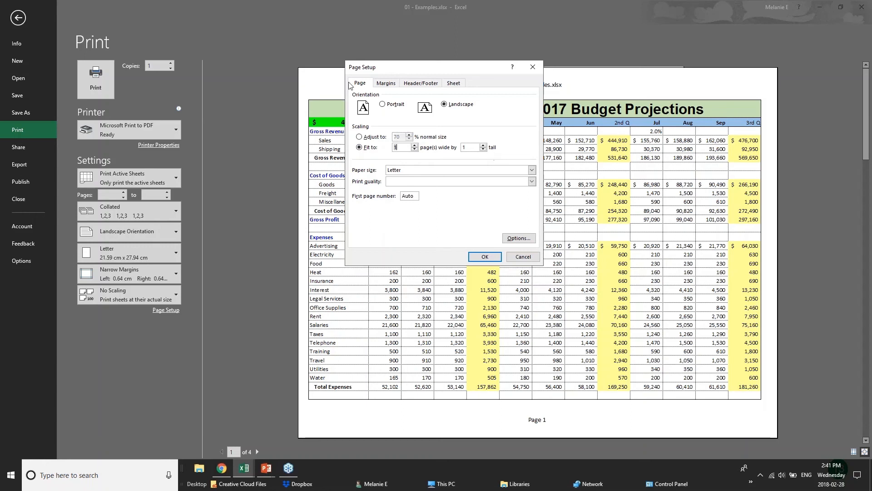
Open a custom header and enter BUDGET PROJECTIONS in its left section.
click(391, 84)
click(420, 84)
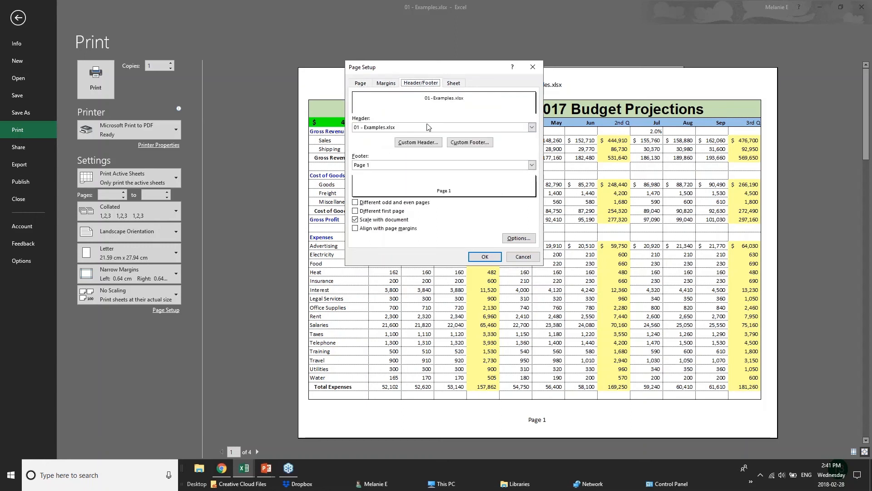
click(409, 128)
click(409, 129)
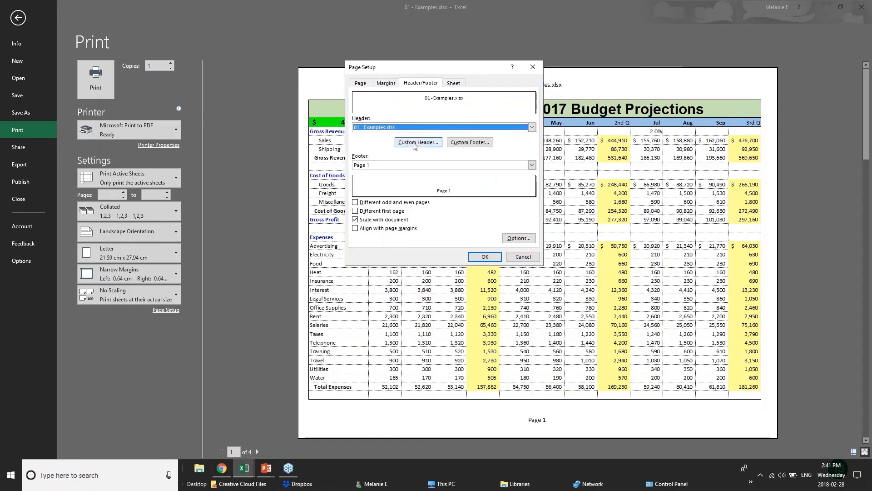
click(415, 143)
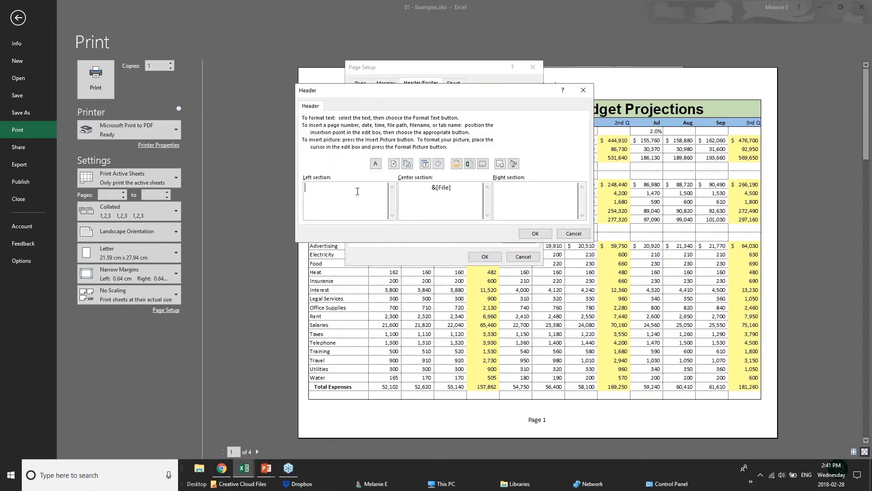
text(BUDGET PROJECTIONS)
Replace the centre header section's file name code with CONFIDENTIAL and apply the header.
drag(451, 188, 399, 187)
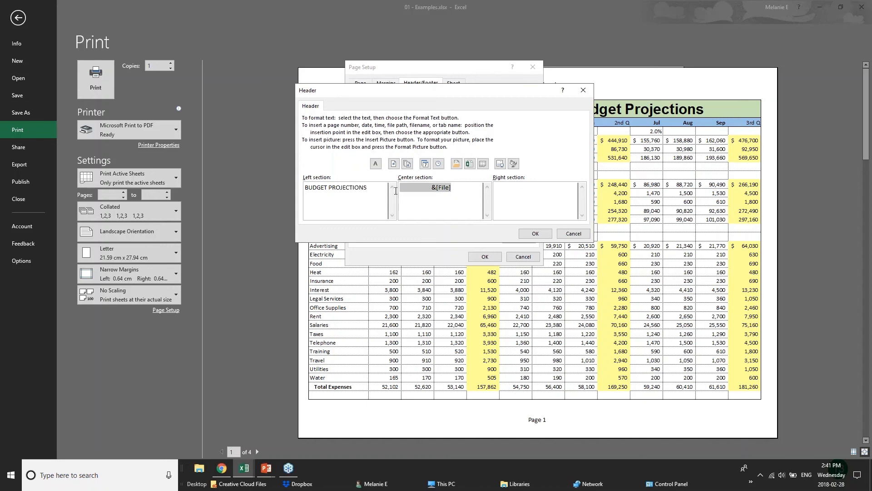
text(CONFIDENTIAL)
click(559, 194)
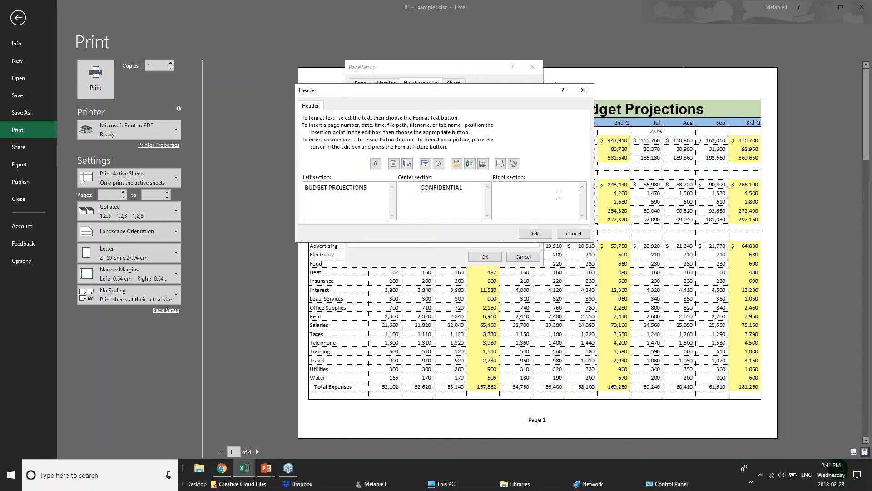
click(535, 233)
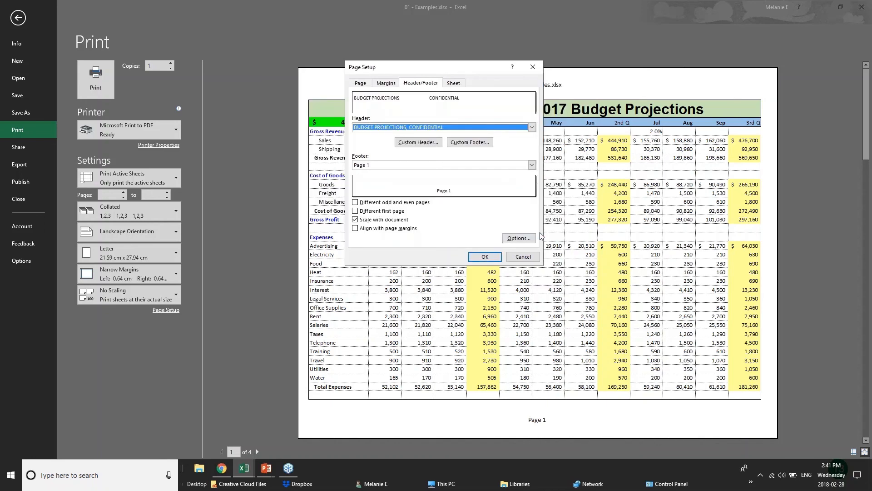
click(491, 261)
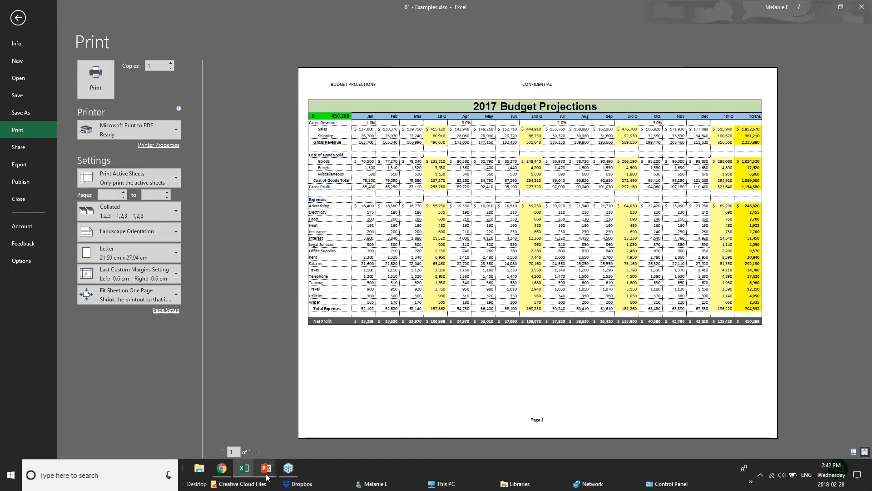
Switch to the PowerPoint slide show and advance to the next slide.
mouse_move(267, 476)
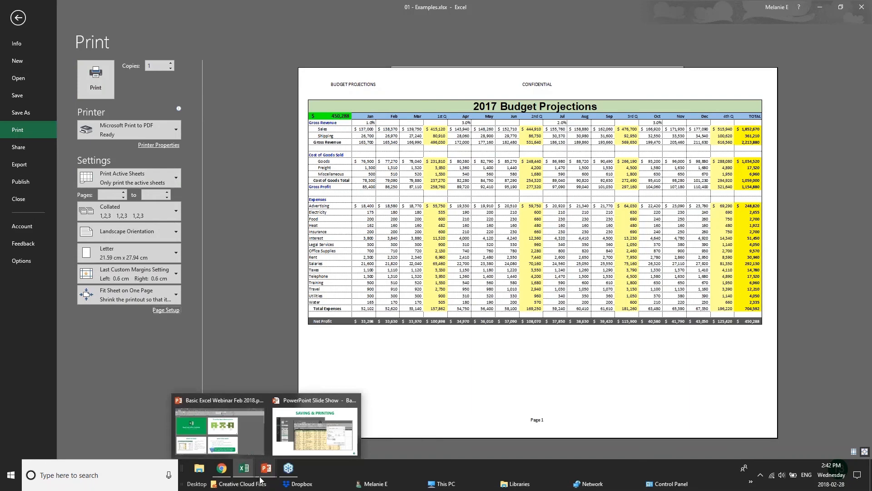
click(314, 430)
key(Right)
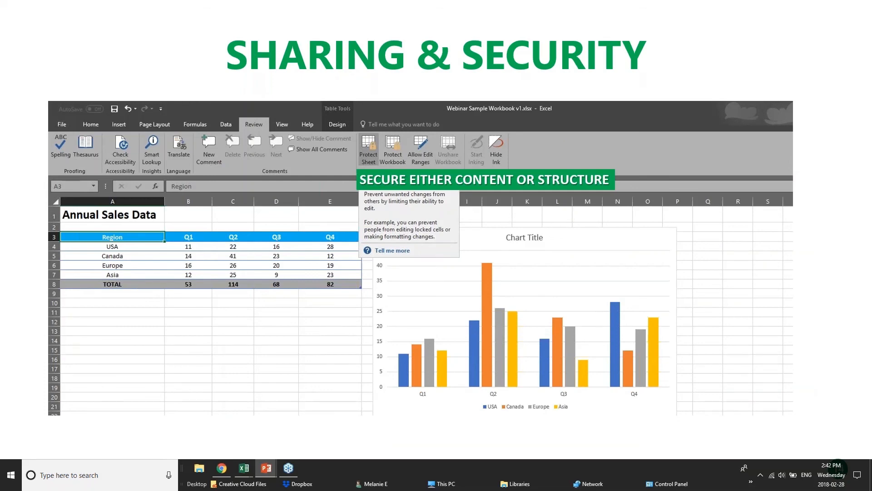
Switch back to the 01 - Examples workbook window.
click(231, 469)
mouse_move(244, 468)
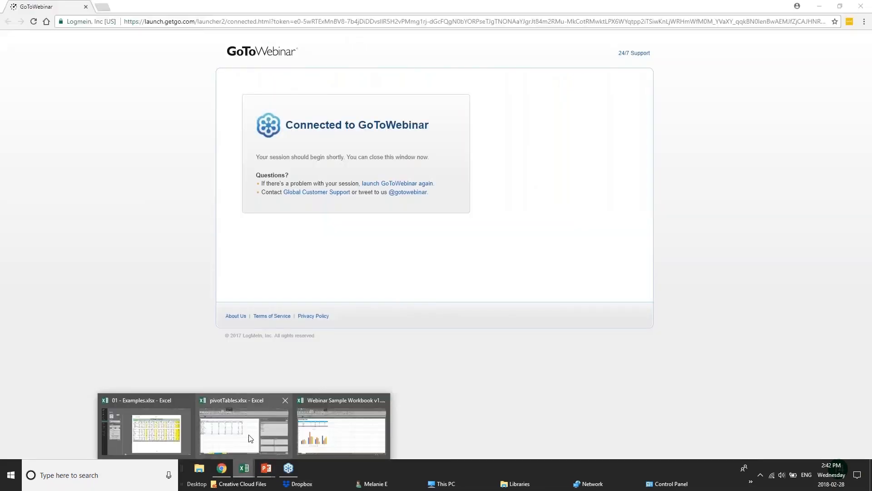
click(145, 429)
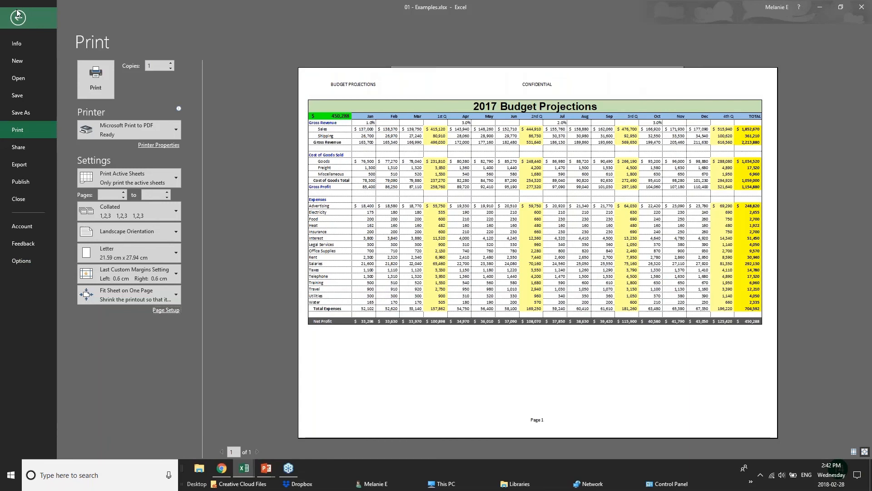
Open the full Save As dialog for the workbook on This PC.
click(17, 15)
click(22, 24)
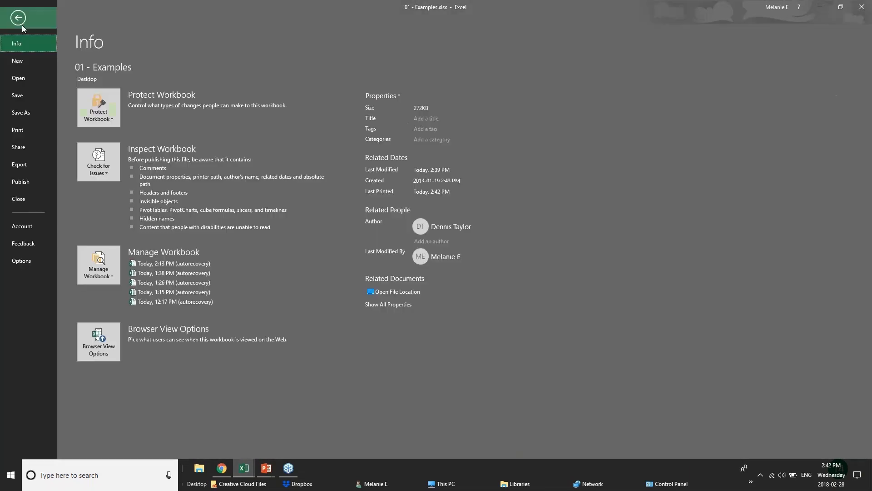
click(16, 113)
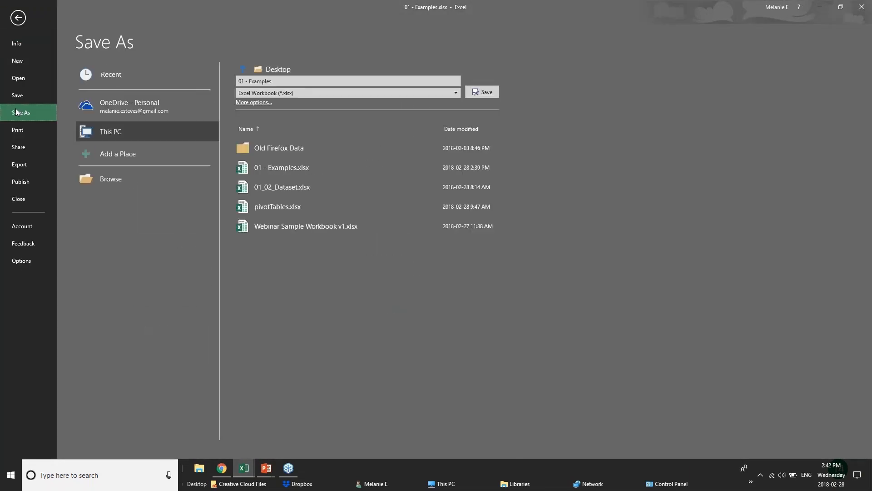
click(109, 111)
click(118, 132)
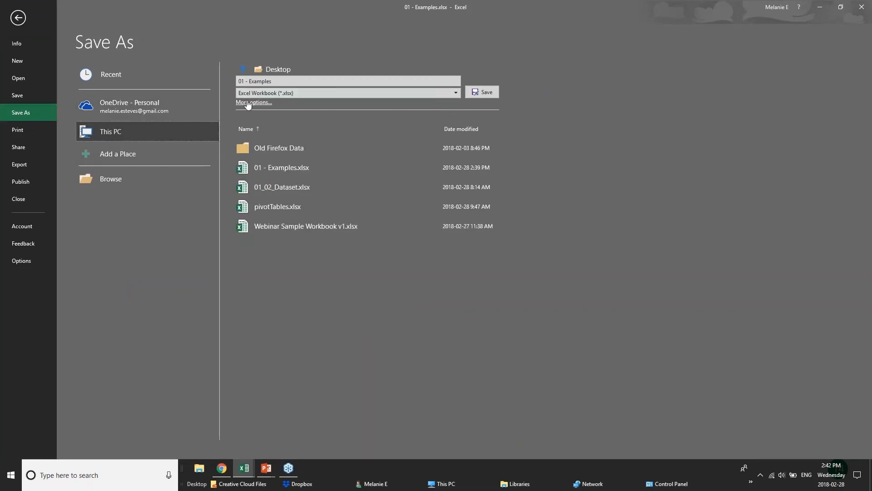
click(247, 103)
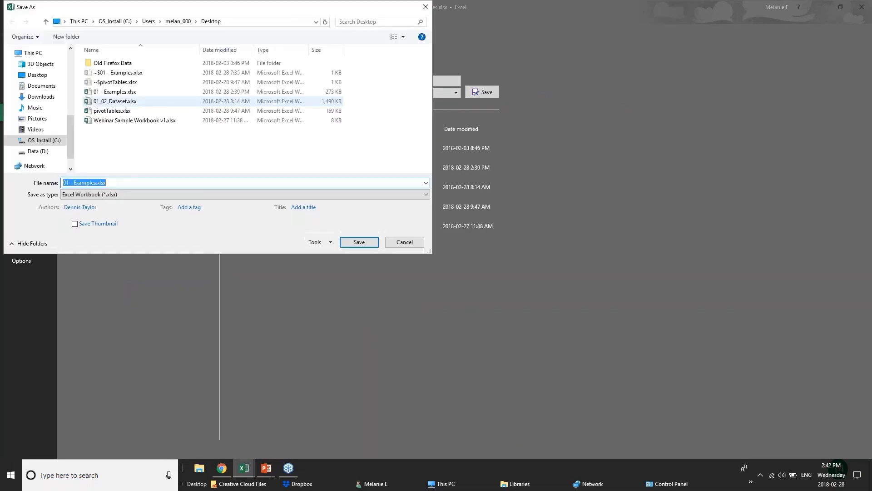
Show the General Options for file passwords, then cancel both dialogs and return to the worksheet.
click(315, 242)
click(337, 274)
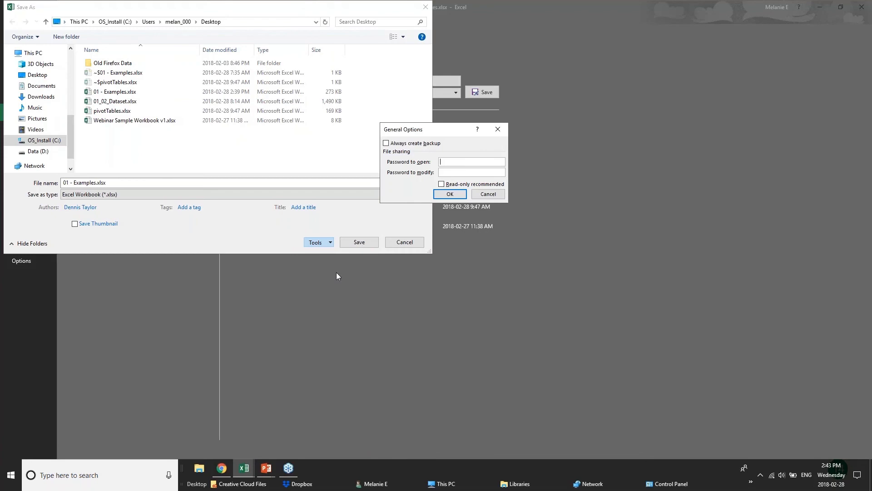
click(488, 194)
click(405, 242)
click(18, 17)
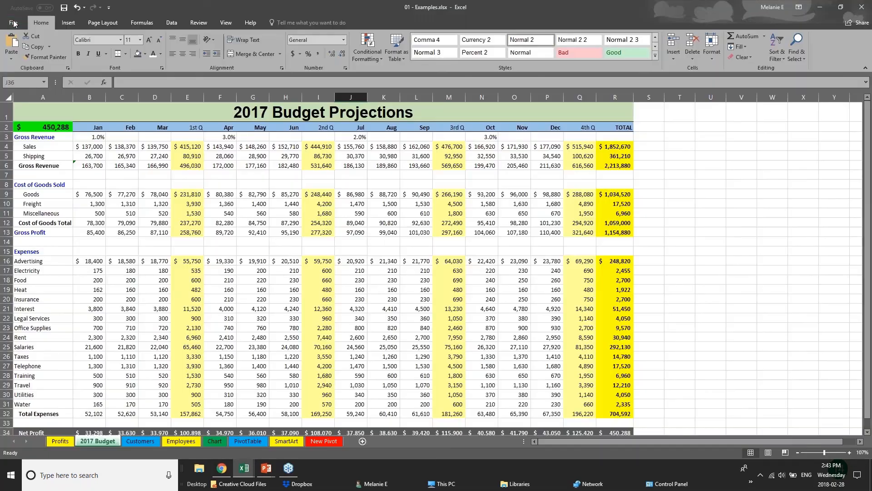
Select the 1st Q Gross Profit cell to view its formula.
click(113, 247)
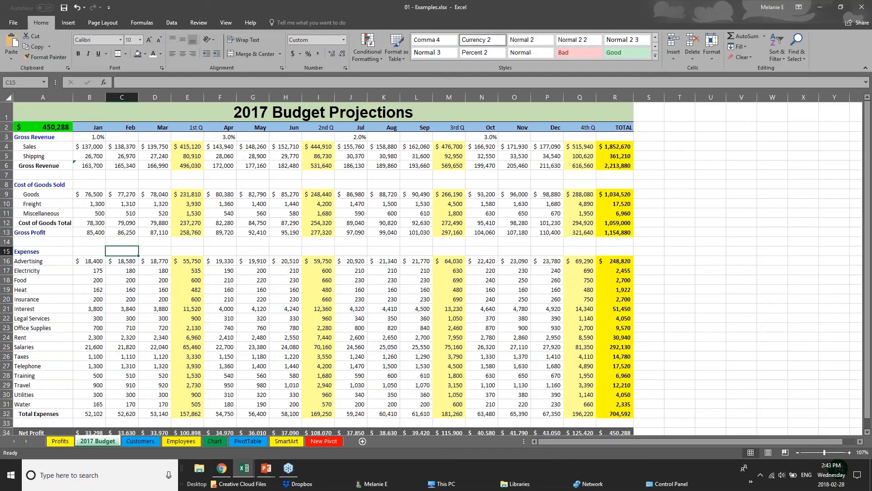
click(178, 221)
click(190, 232)
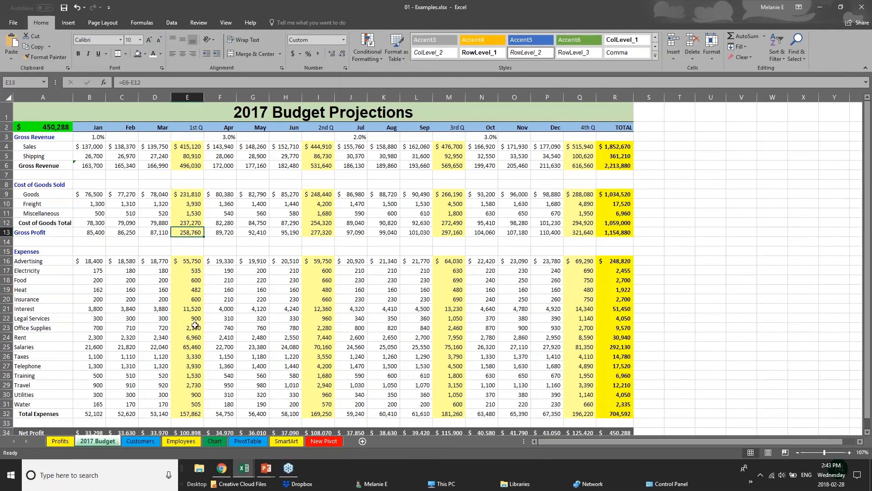
Open the Employees sheet and inspect cells in the Salary, New Salary and Hire Date columns.
click(129, 440)
click(189, 444)
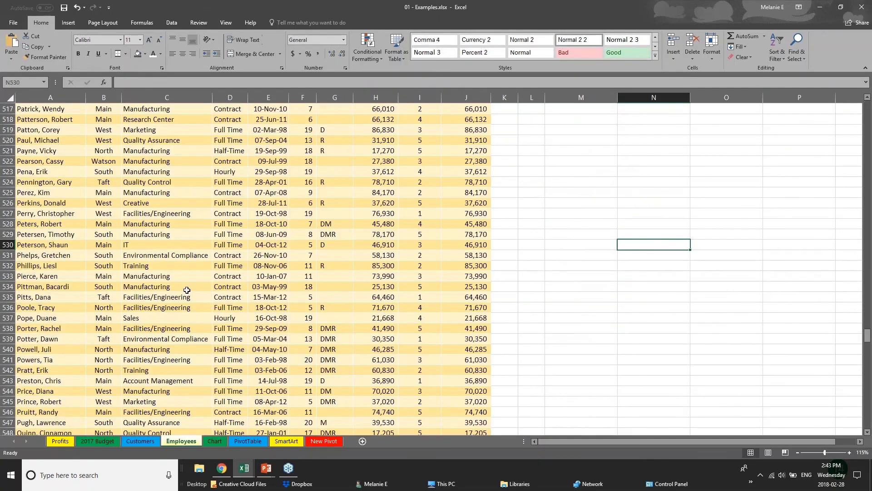
scroll(186, 290, up, 1)
drag(867, 334, 867, 107)
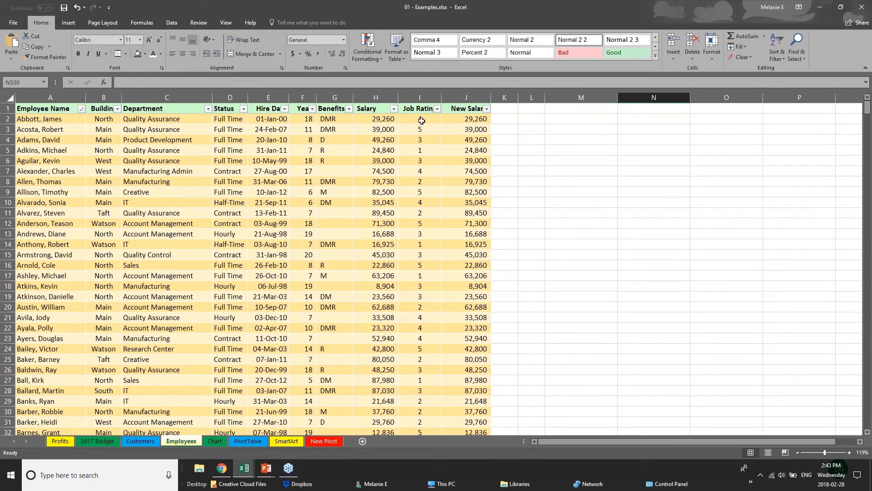
click(375, 110)
click(375, 120)
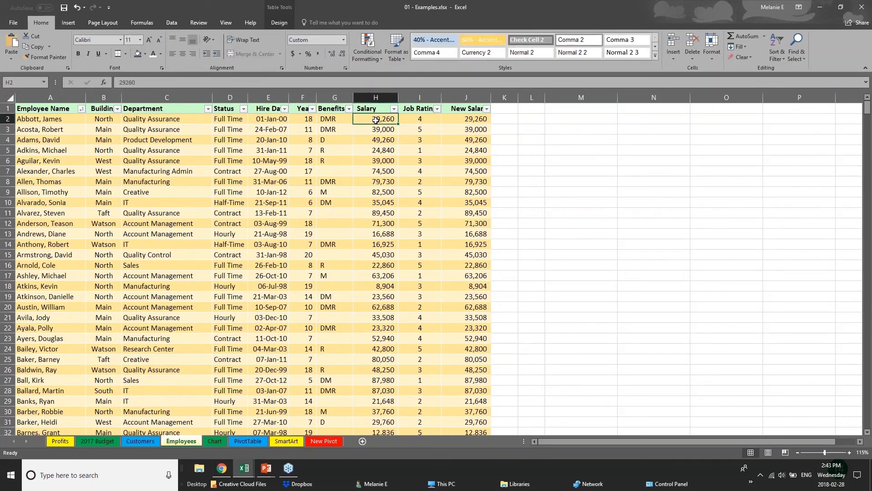
click(475, 120)
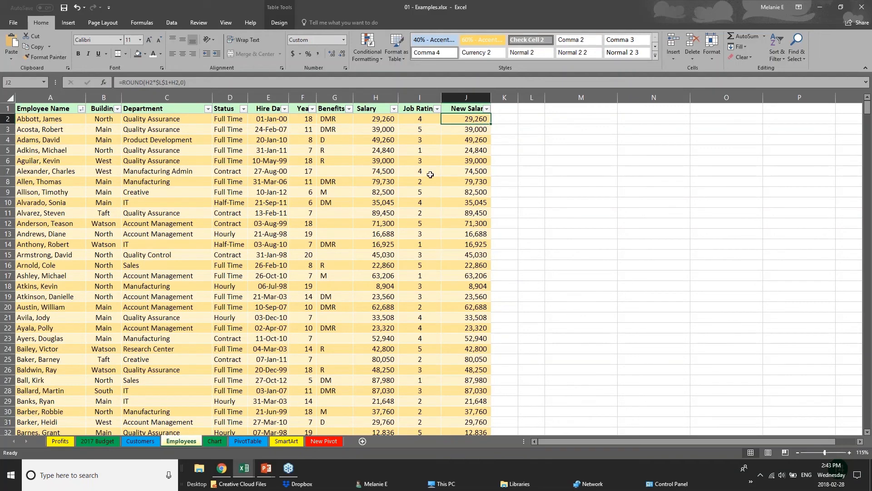
click(288, 306)
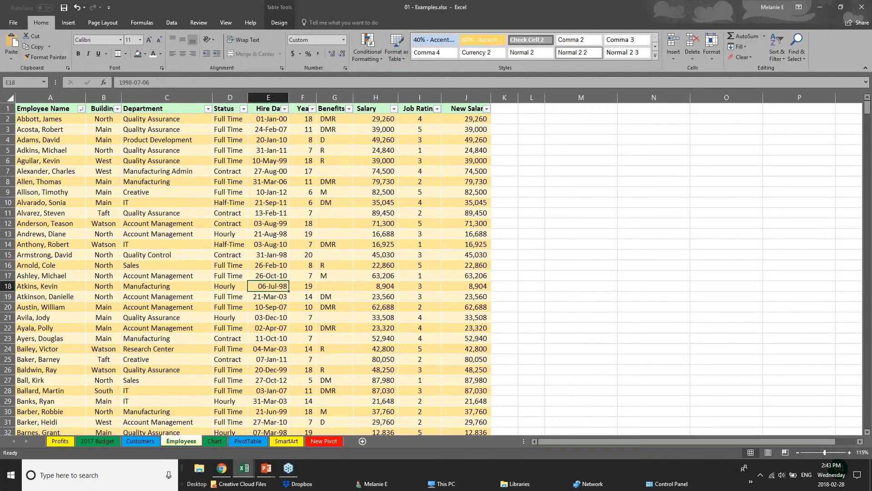
click(459, 109)
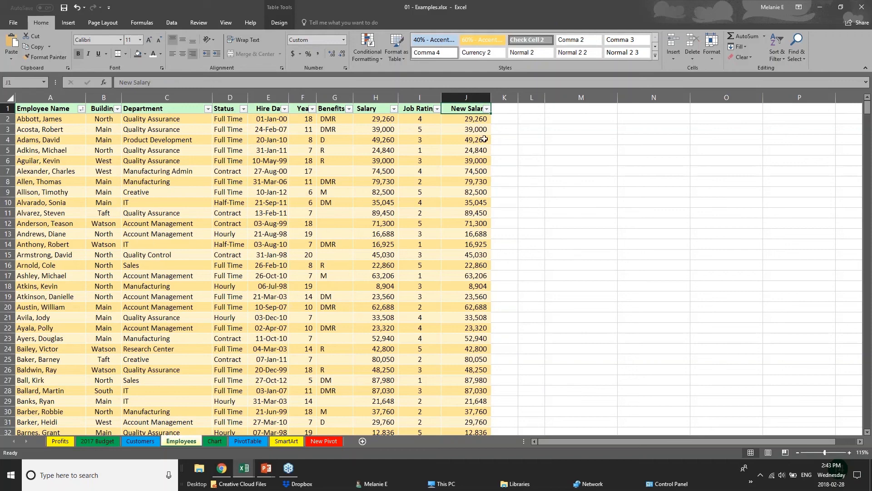
Select cells in the New Salary and Years columns to view their formulas.
click(482, 119)
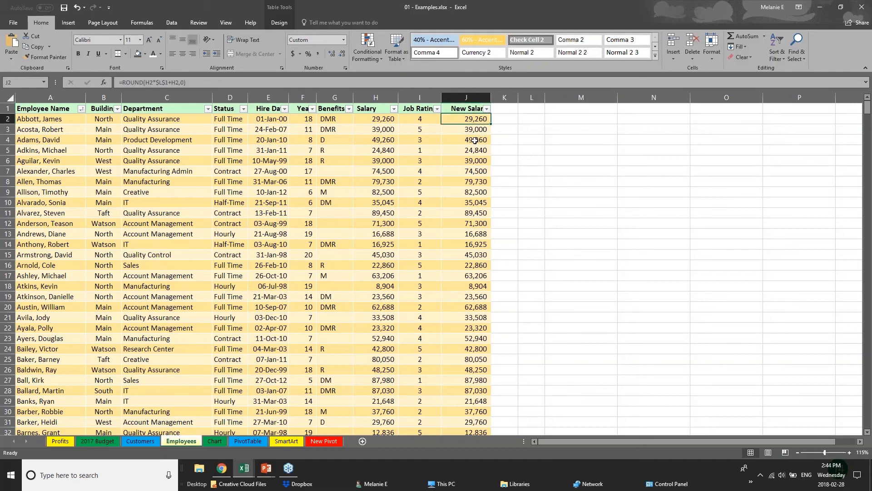
click(476, 137)
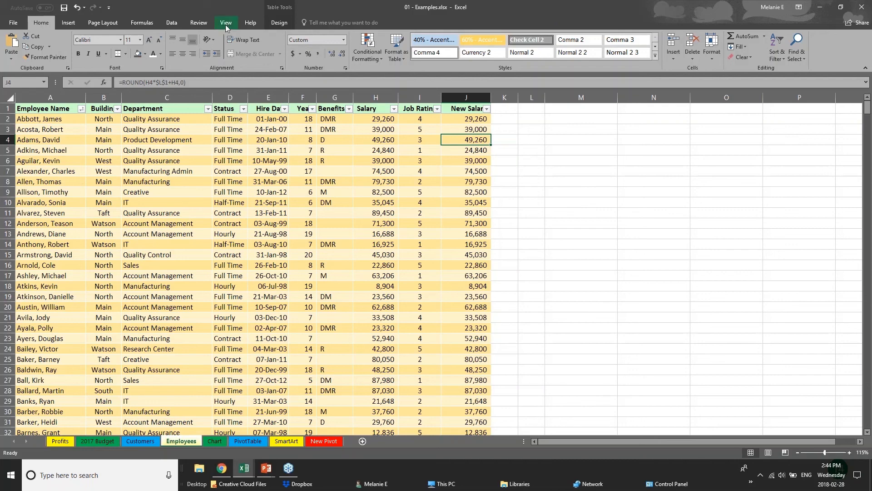
click(198, 23)
click(376, 202)
click(378, 119)
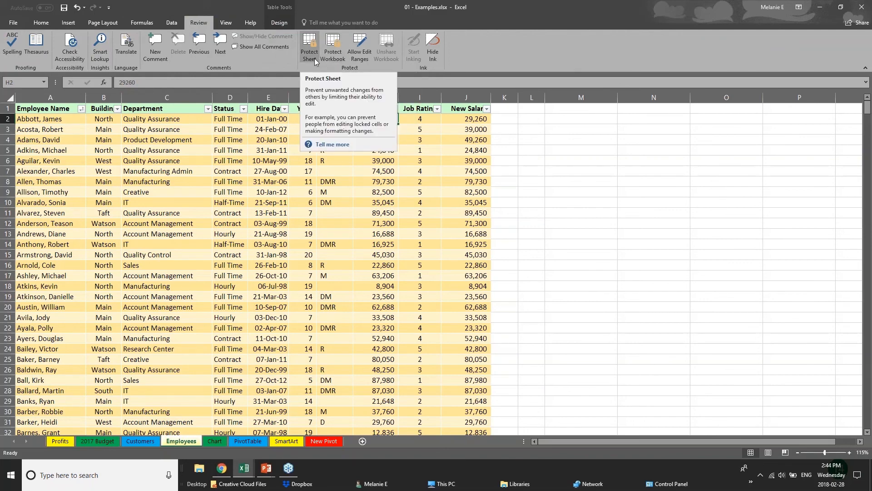
click(292, 195)
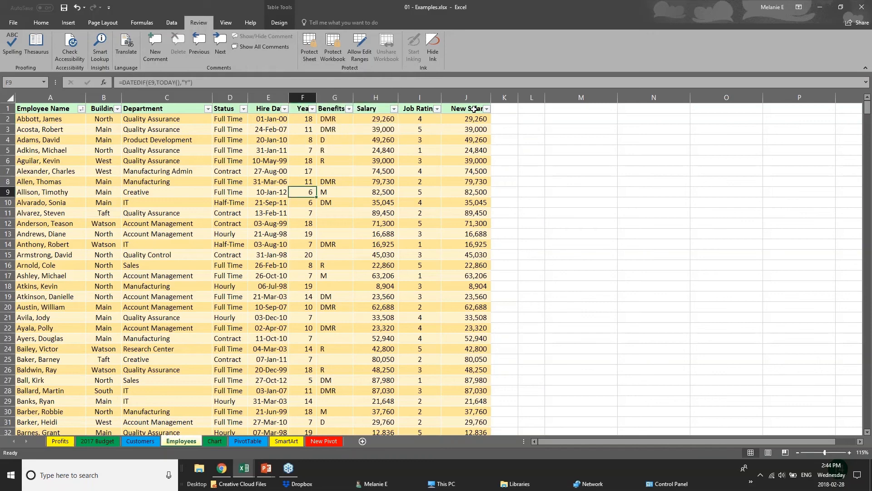
Select the Salary column, open Protect Sheet and enter a sheet password, then cancel the dialog.
drag(474, 109, 472, 212)
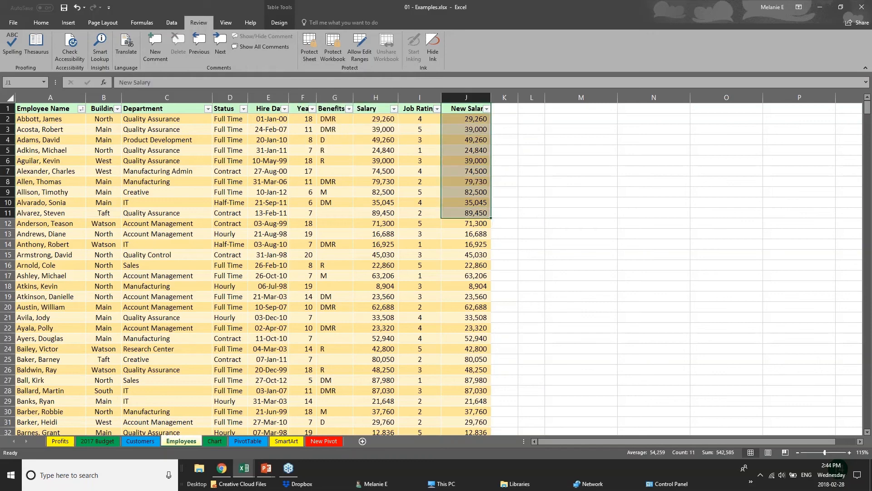
click(379, 95)
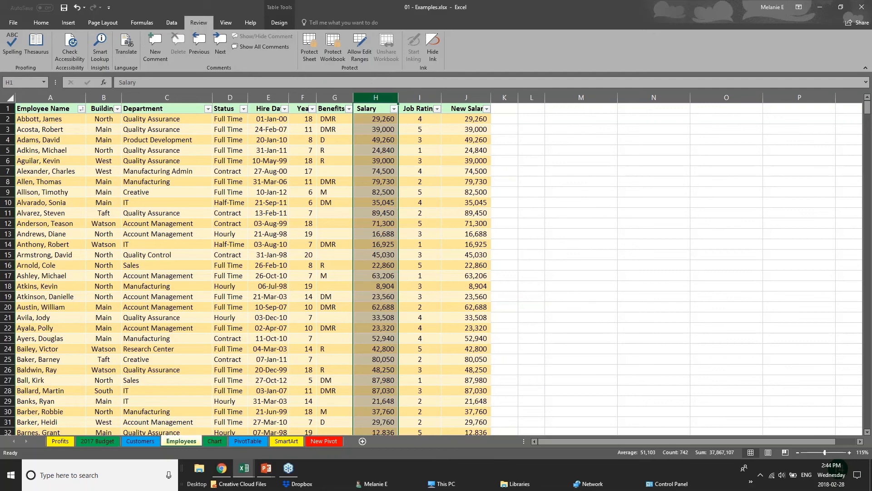
click(307, 55)
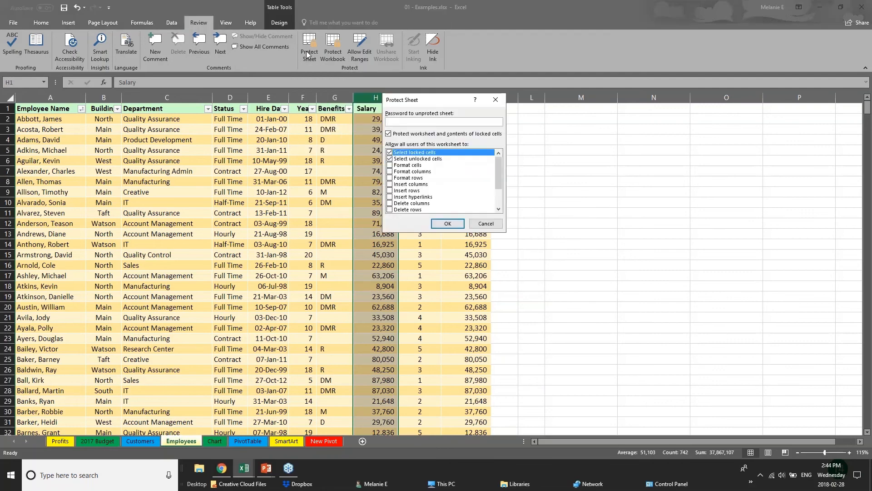
text(••)
click(477, 221)
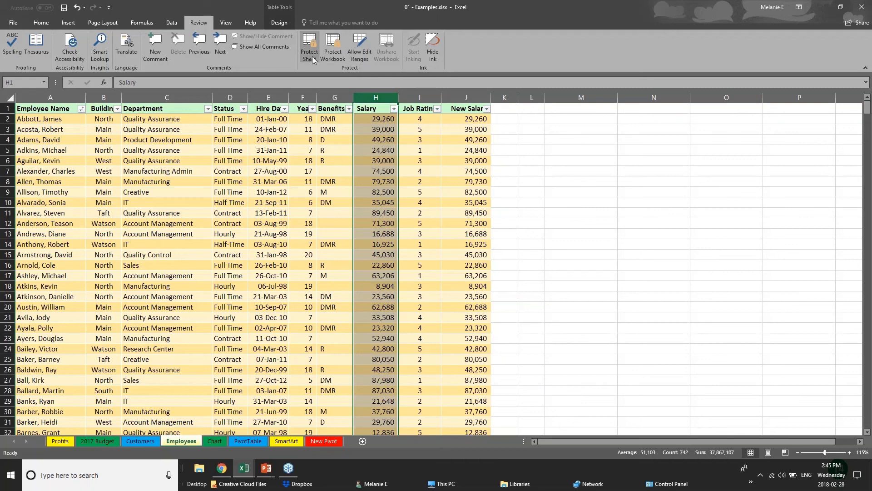
Reopen Protect Sheet, enter a password, clear Select locked cells and tick Edit objects, then cancel.
click(256, 368)
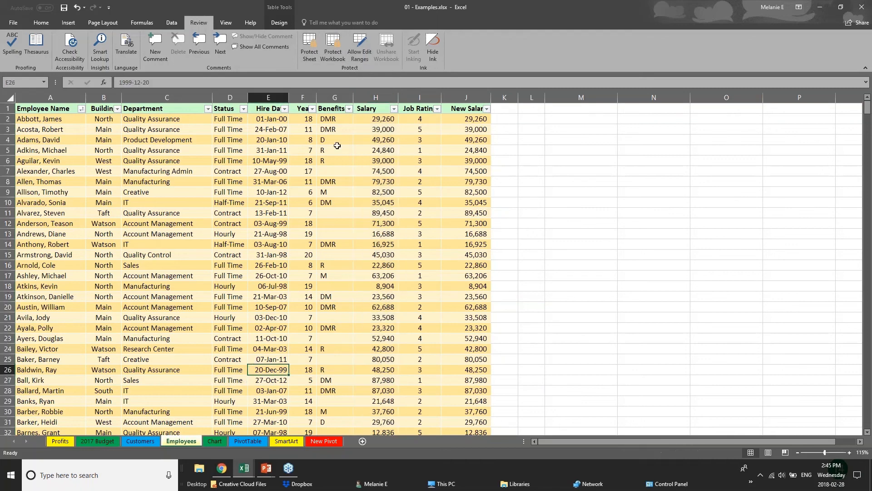
click(311, 61)
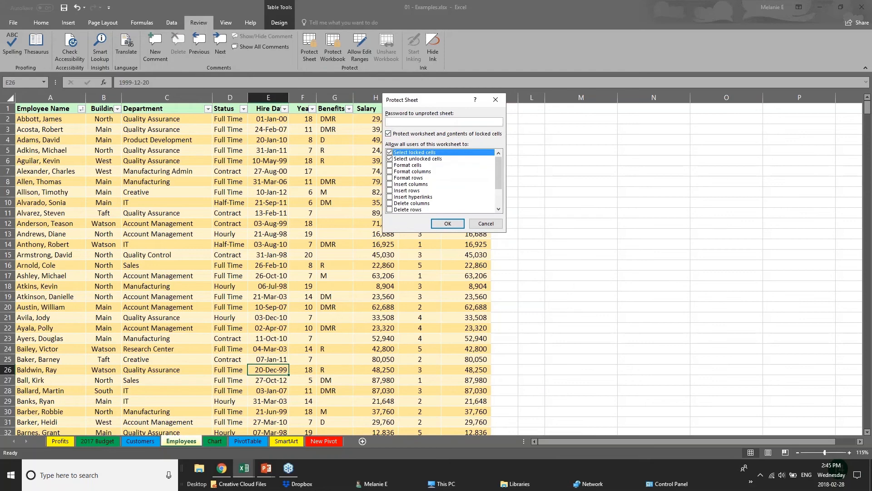
text(••)
click(390, 153)
drag(499, 184, 499, 203)
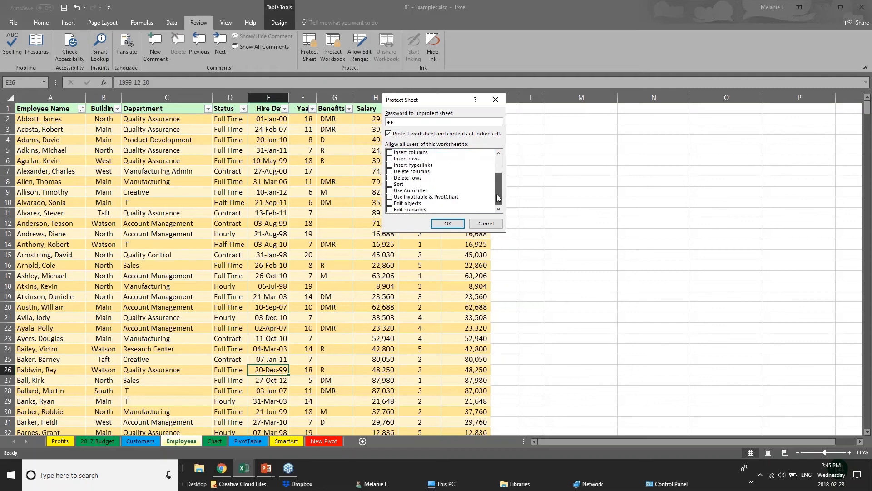
click(389, 204)
scroll(421, 169, up, 2)
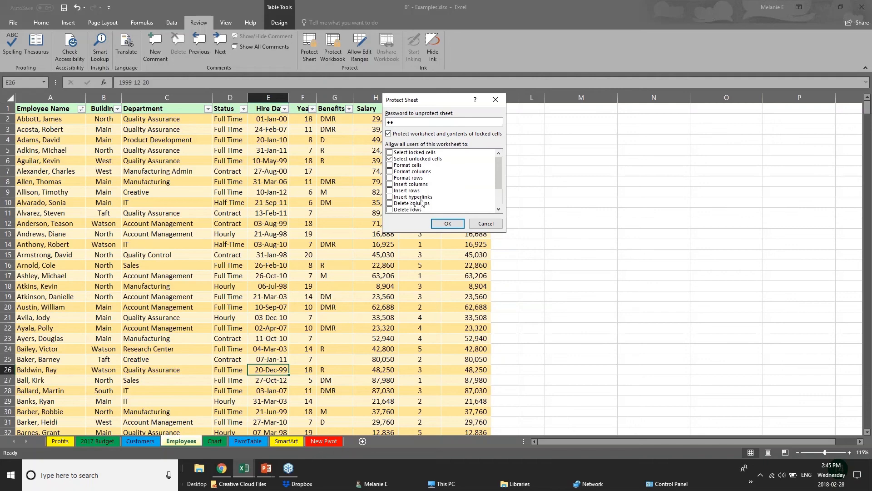
click(476, 221)
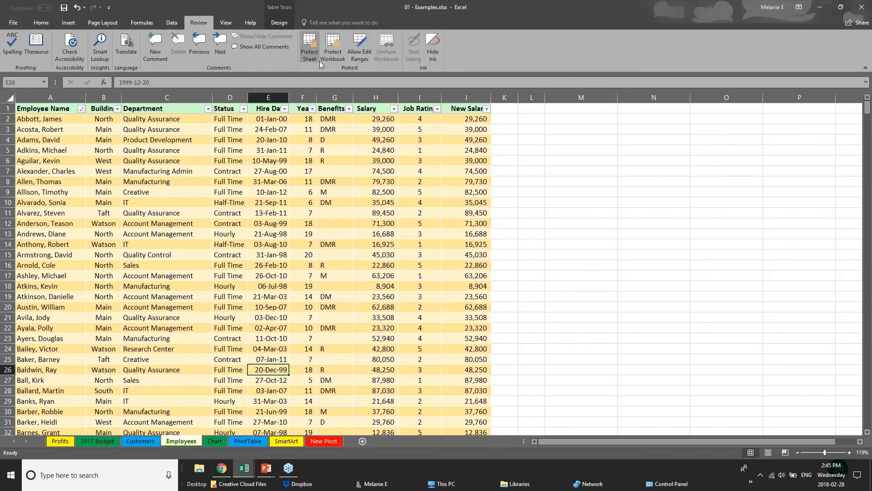
Open the Protect Workbook structure dialog and cancel it.
click(379, 200)
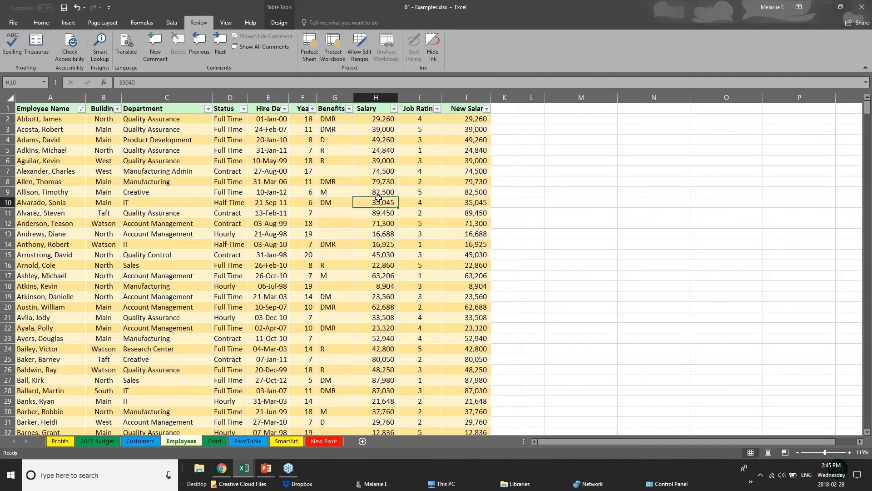
click(370, 164)
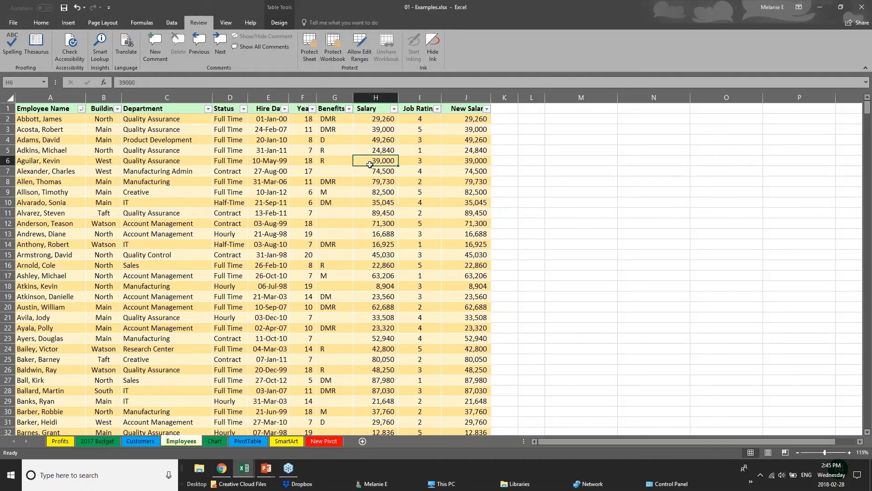
click(333, 59)
click(485, 197)
Hide the Salary and New Salary columns on the Employees sheet.
click(268, 97)
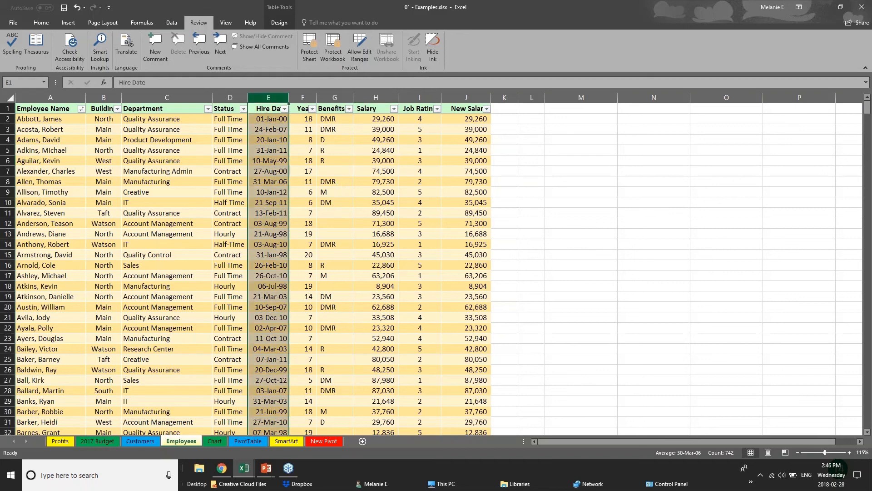
click(302, 98)
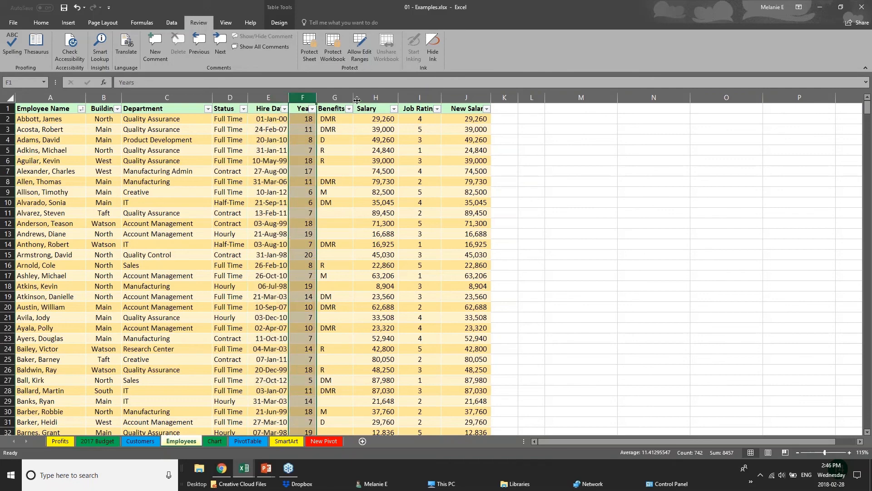
click(375, 97)
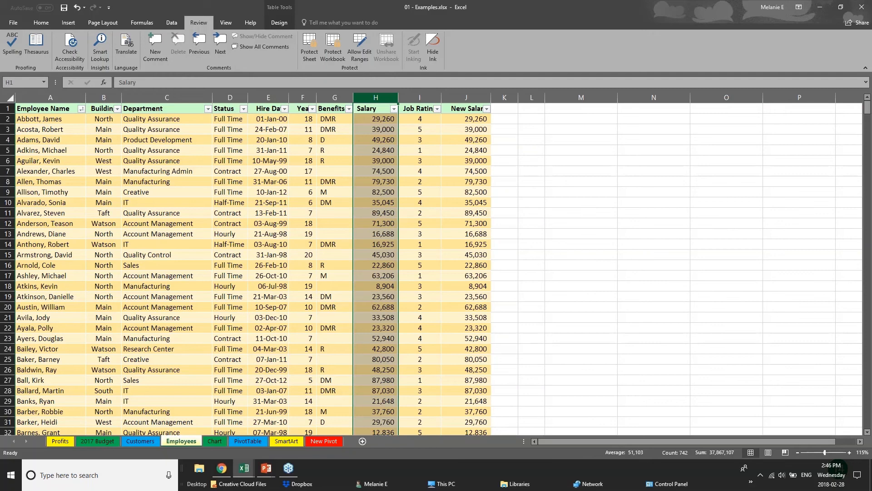
right_click(375, 98)
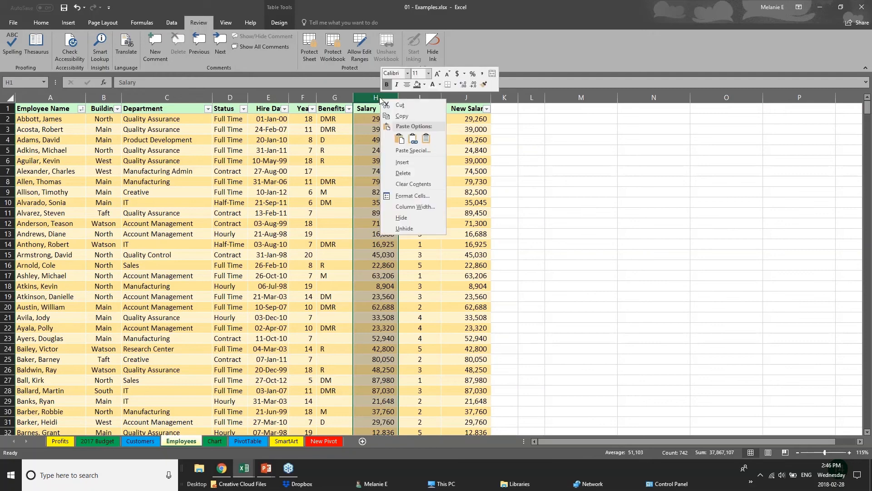
click(409, 218)
click(406, 97)
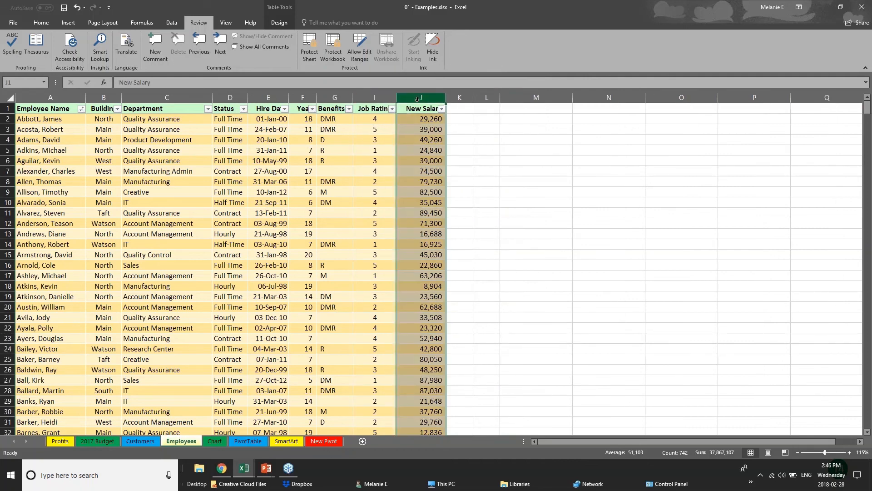
right_click(418, 99)
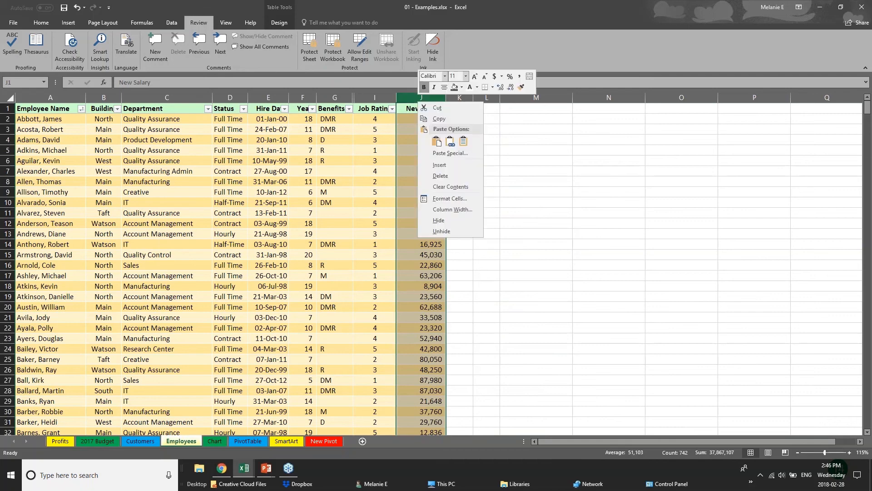
click(443, 220)
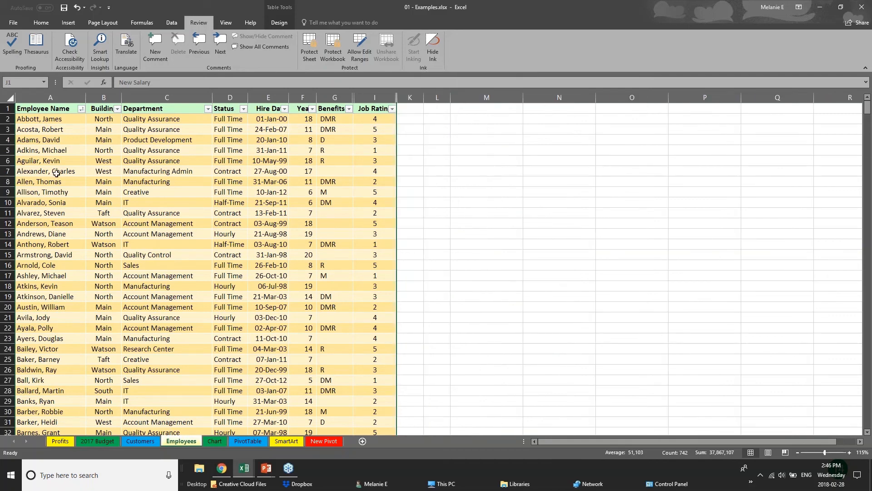
Protect the workbook structure with a password and re-enter the password to confirm.
click(338, 45)
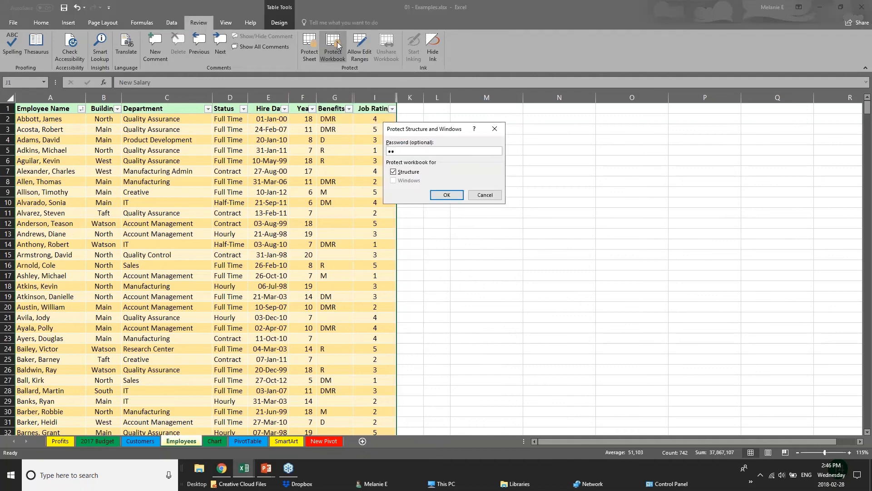
key(Return)
text(1)
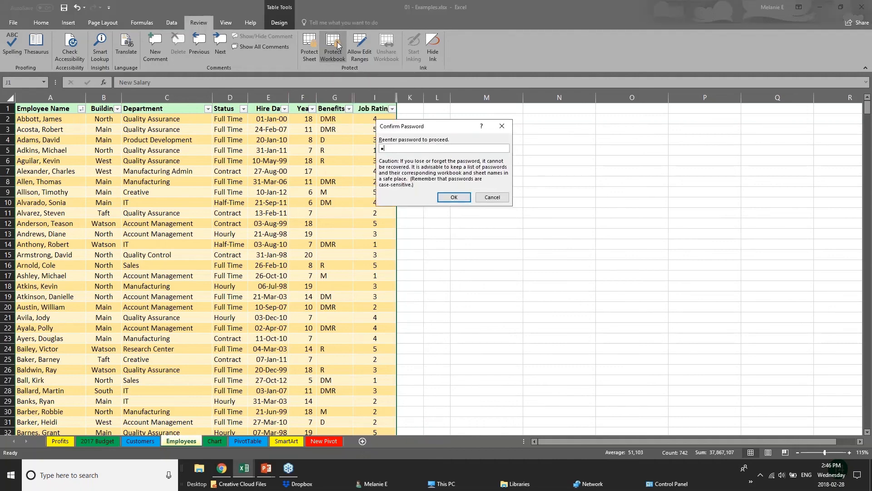
text(2)
key(Return)
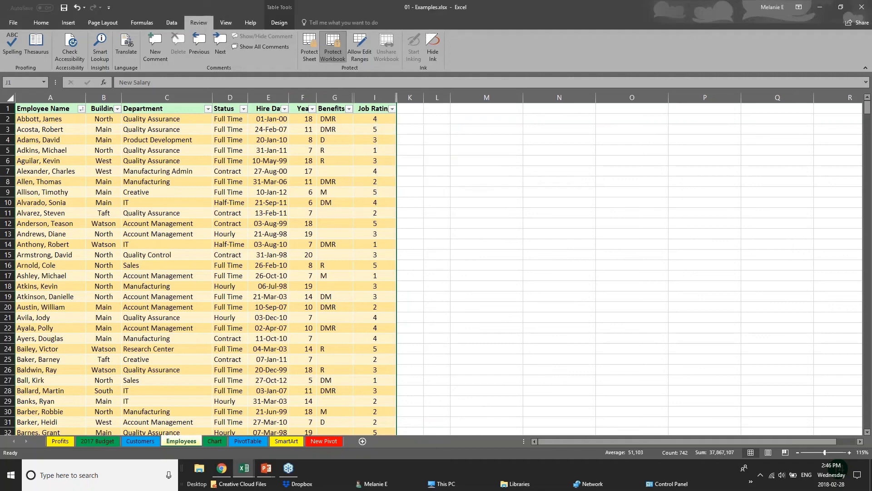
Select cells and columns across the Employees sheet to test the workbook protection.
click(337, 181)
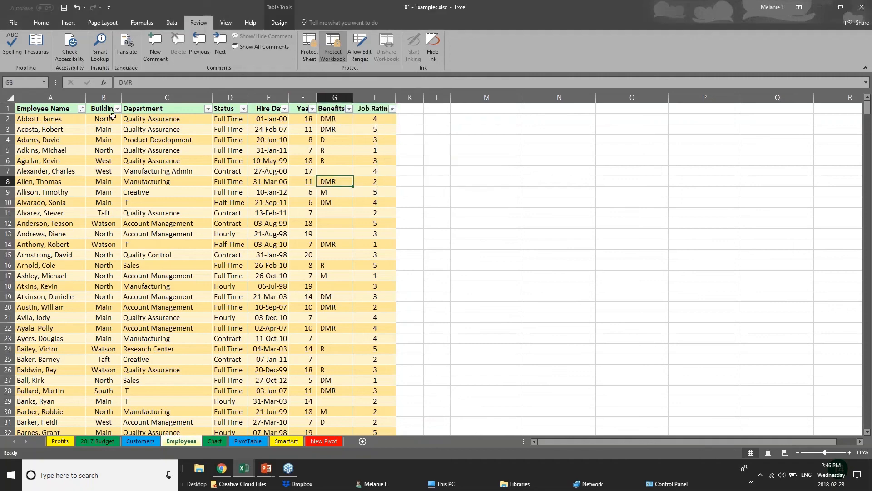
click(108, 160)
click(17, 318)
click(130, 244)
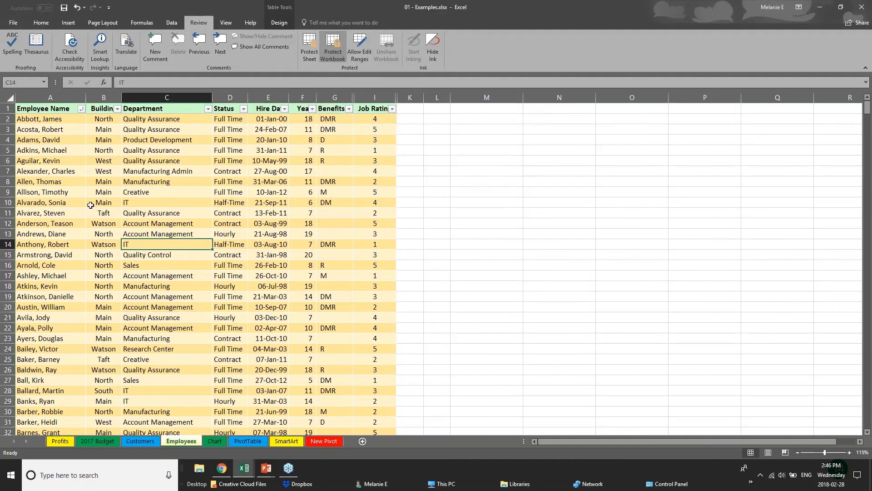
click(91, 205)
click(258, 253)
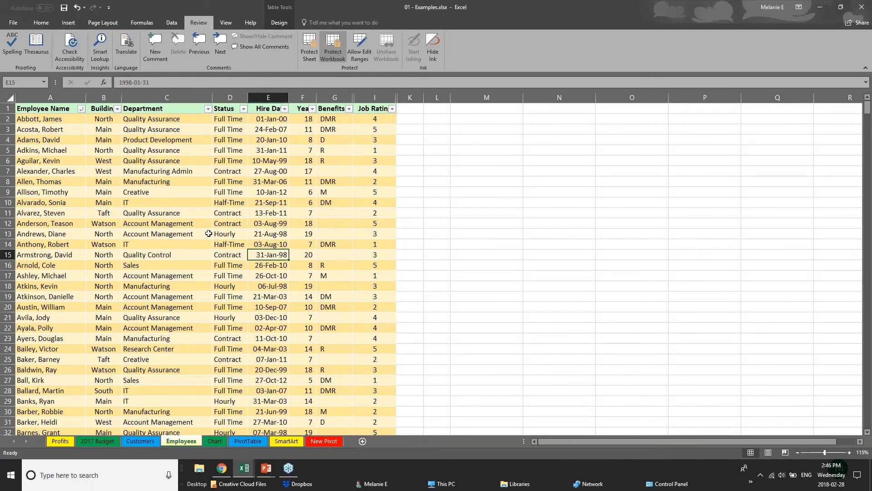
click(335, 97)
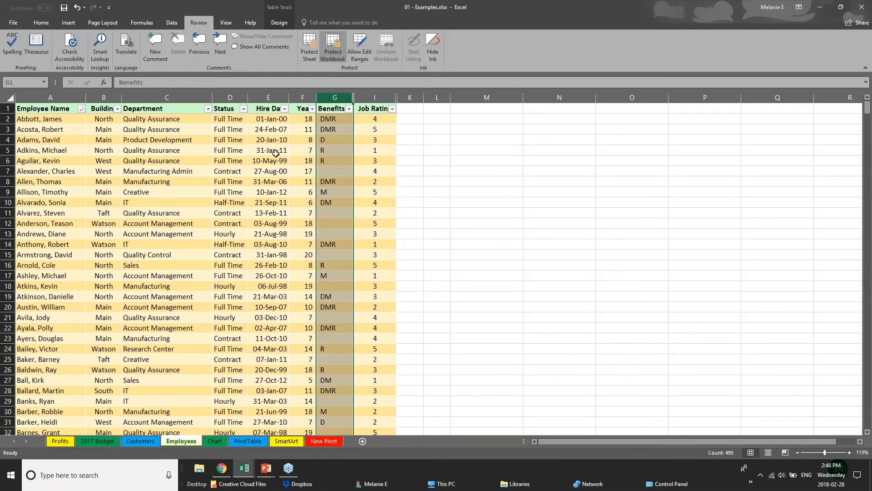
click(150, 161)
click(151, 226)
scroll(150, 230, down, 10)
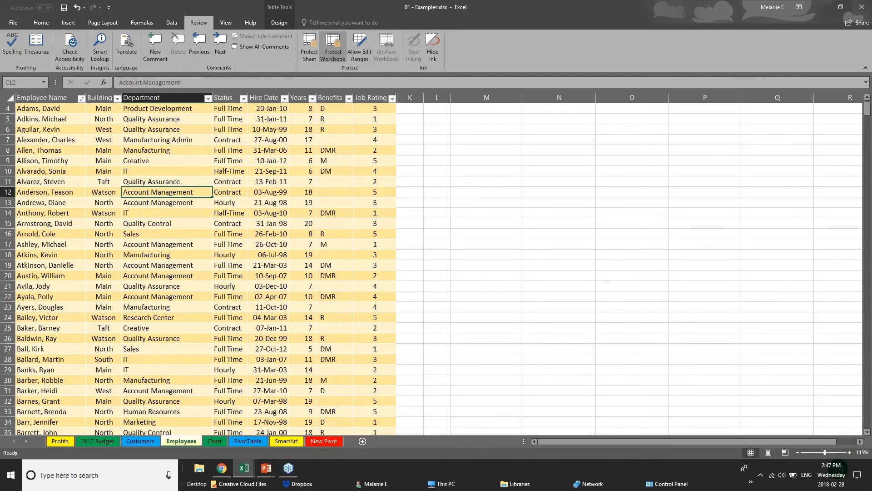
scroll(150, 231, up, 10)
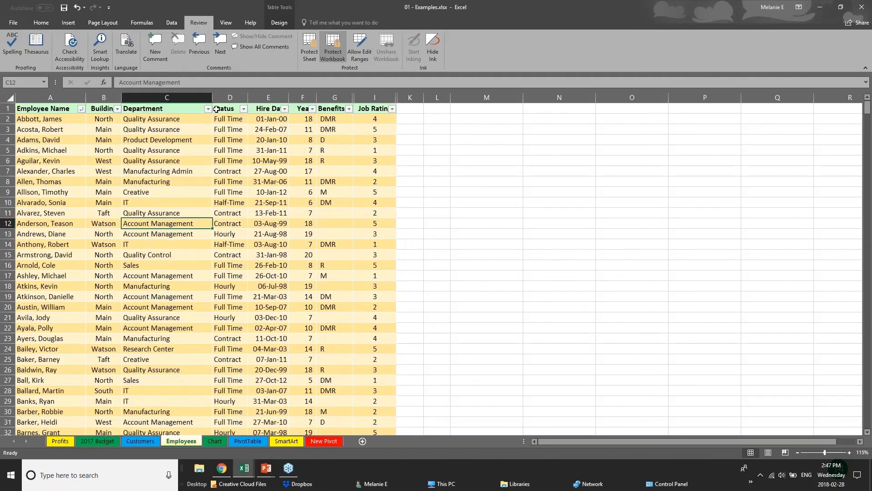
Try to unhide the hidden columns from the column shortcut menus.
click(166, 94)
right_click(227, 96)
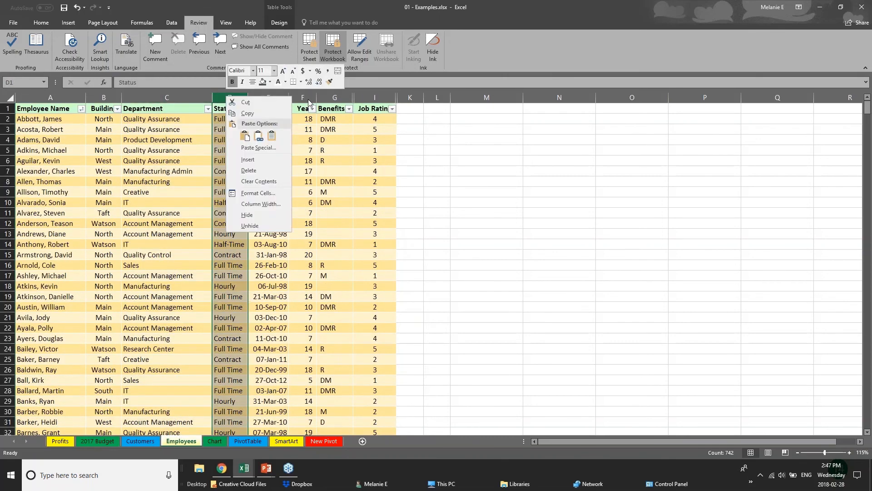
click(309, 97)
right_click(309, 98)
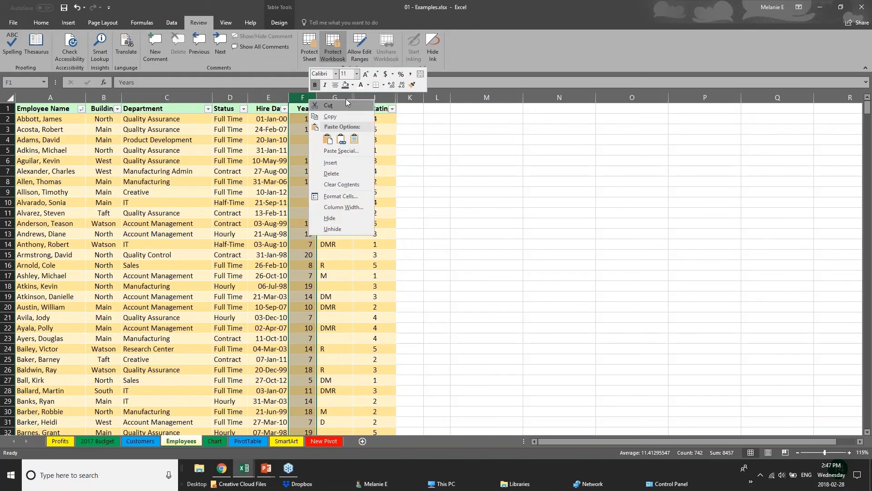
click(346, 223)
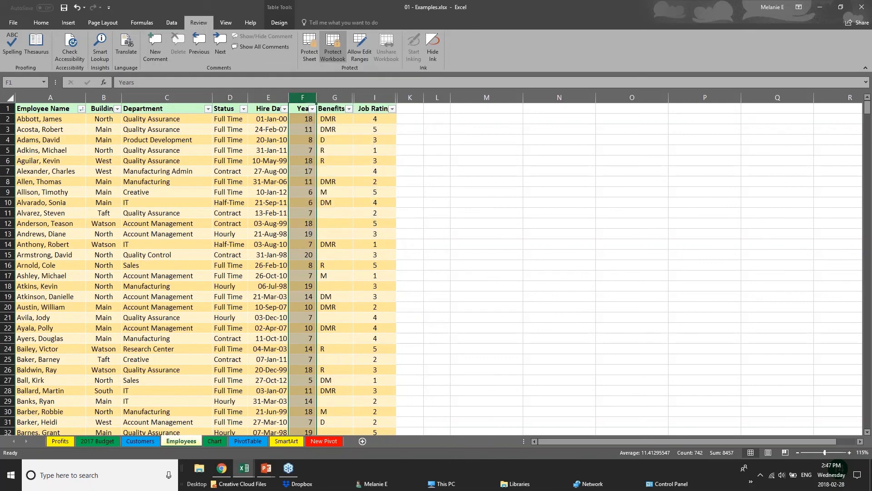
Select columns and open the column shortcut menus on the Employees sheet to test the protection.
right_click(340, 97)
click(437, 235)
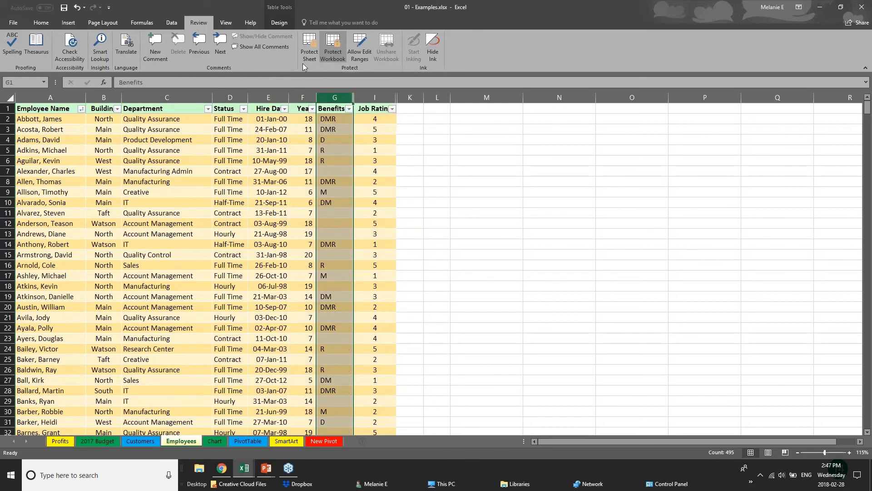
right_click(326, 97)
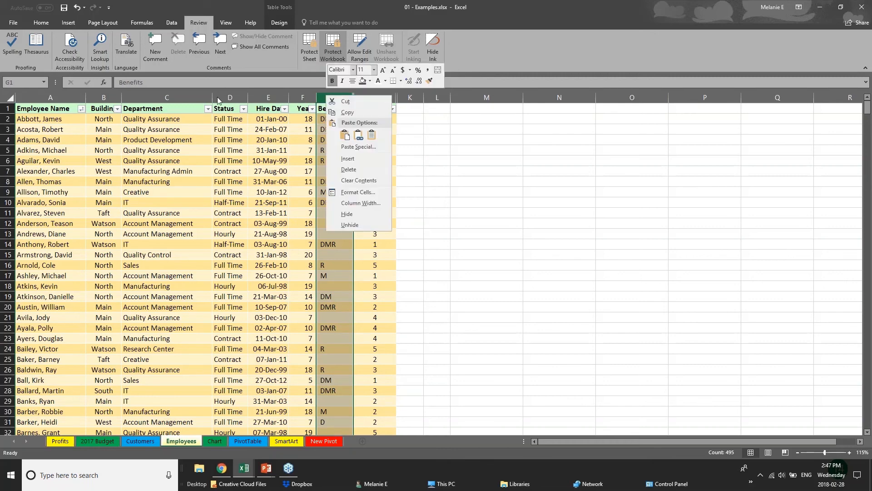
click(200, 99)
click(182, 98)
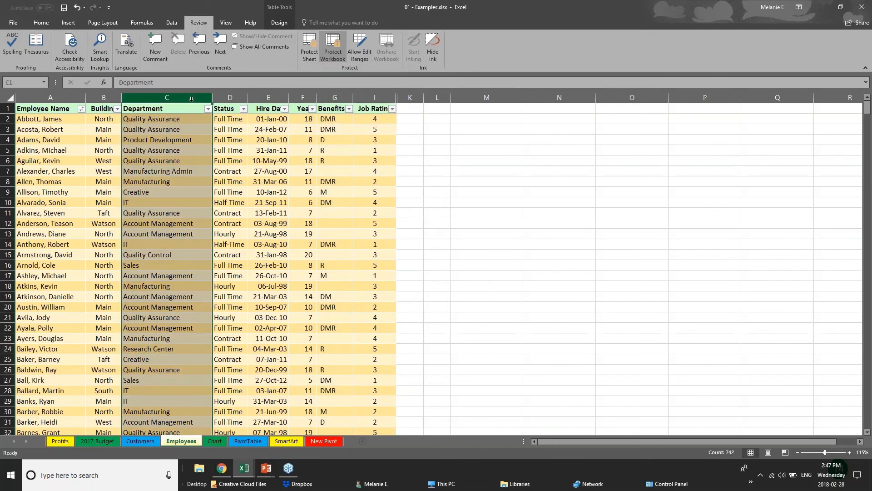
click(230, 98)
click(268, 97)
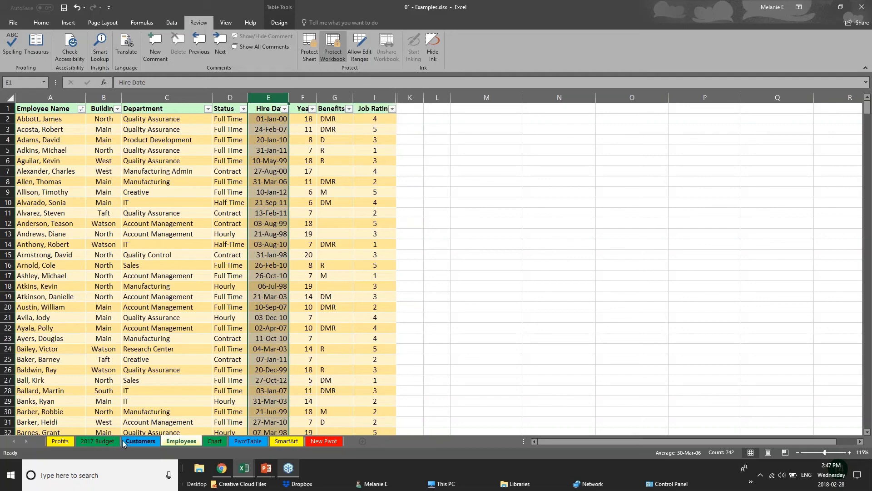
Switch between the workbook's sheets to check that they are still accessible.
click(98, 442)
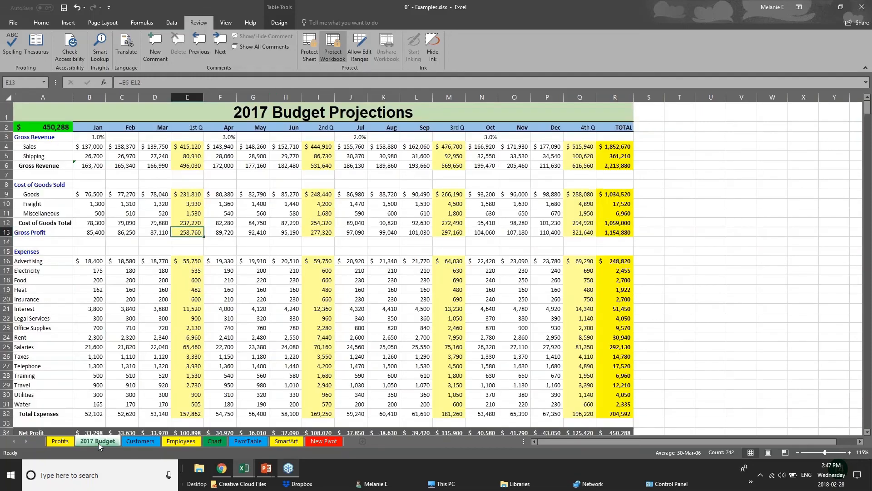
click(199, 443)
click(212, 440)
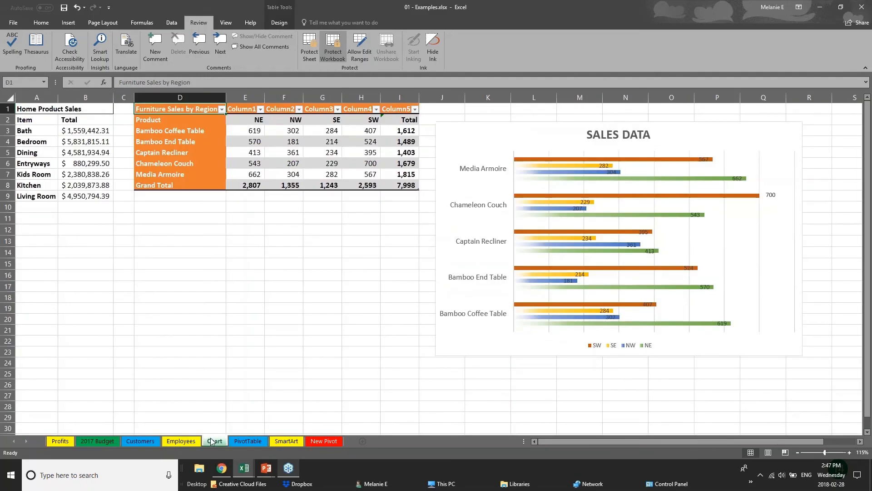
click(243, 443)
click(135, 440)
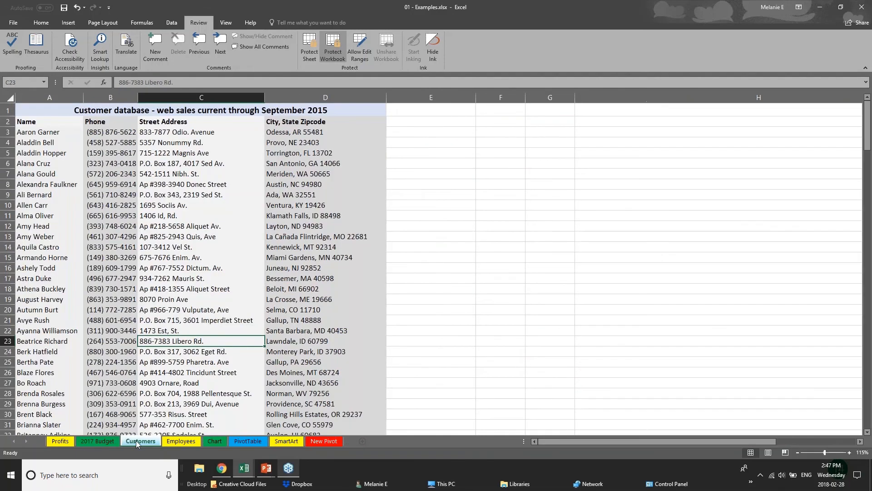
click(184, 442)
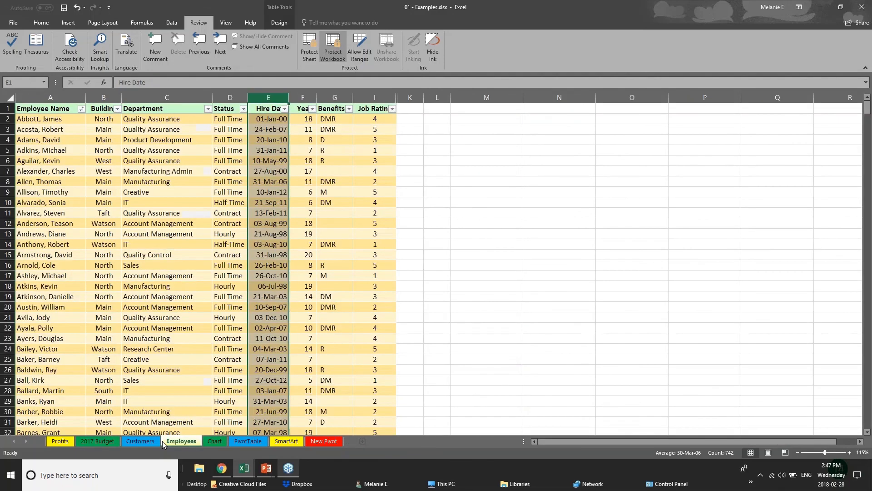
Unprotect the workbook structure by entering the workbook password.
right_click(186, 442)
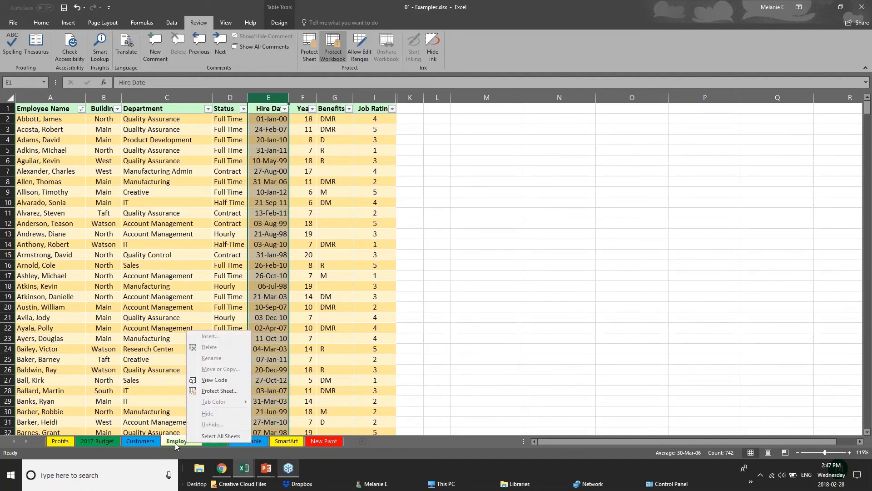
click(338, 53)
text(••)
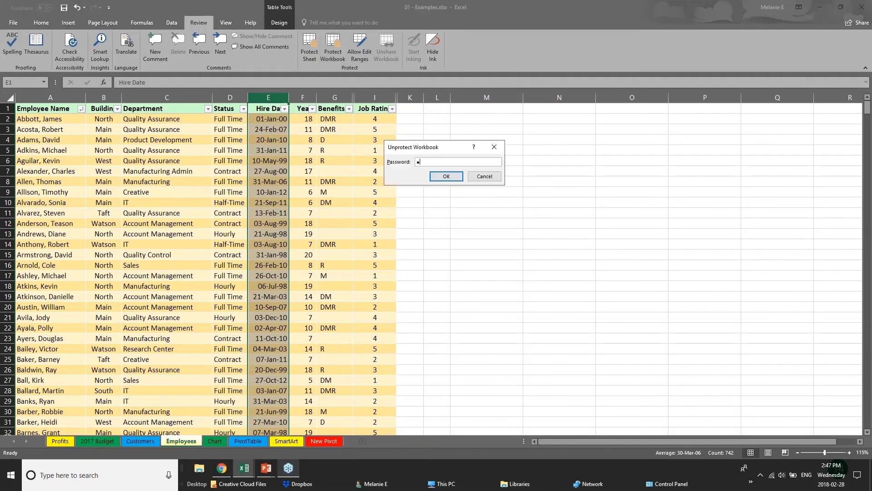
key(Return)
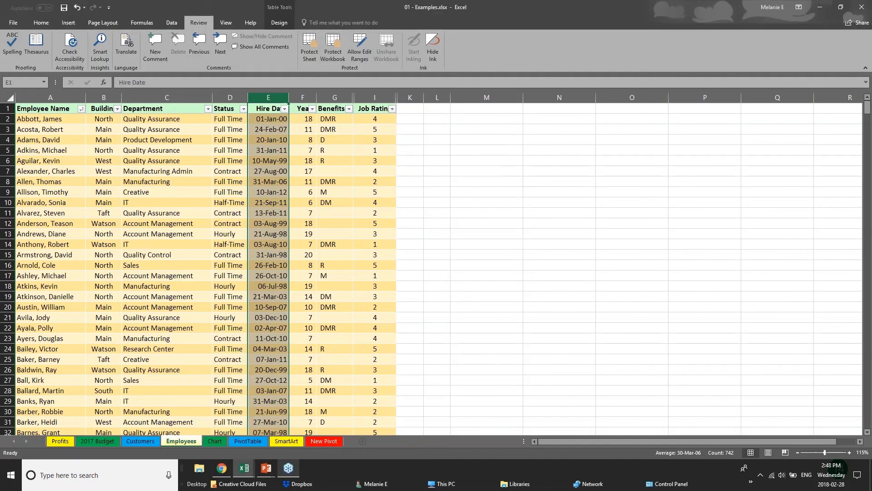
Hide the Employees sheet.
right_click(190, 443)
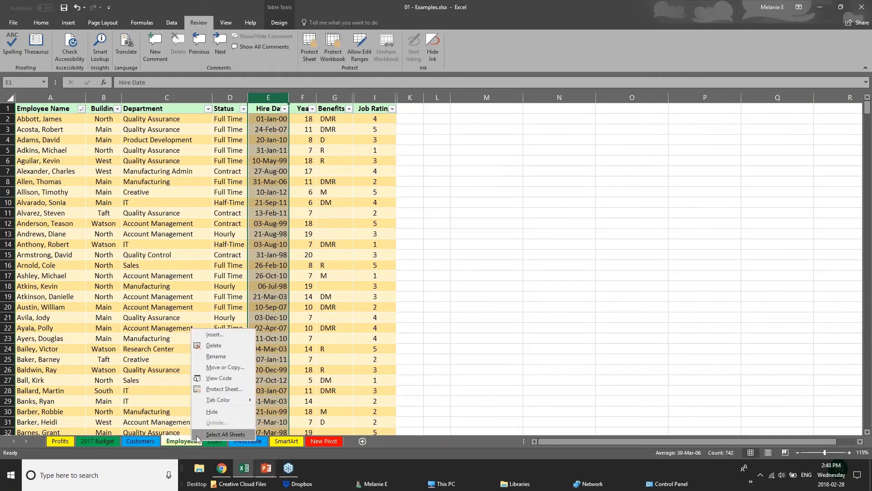
click(210, 412)
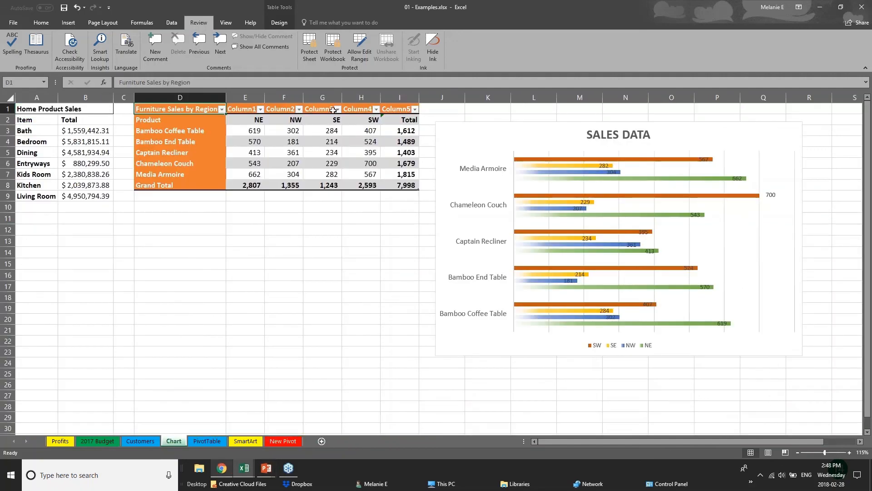
Protect the workbook structure with a password and re-enter it to confirm.
click(337, 55)
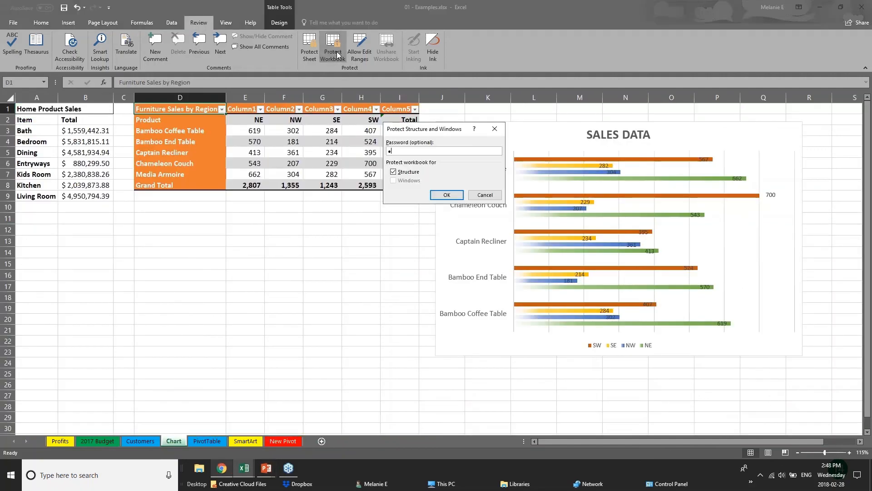
key(Return)
text(•)
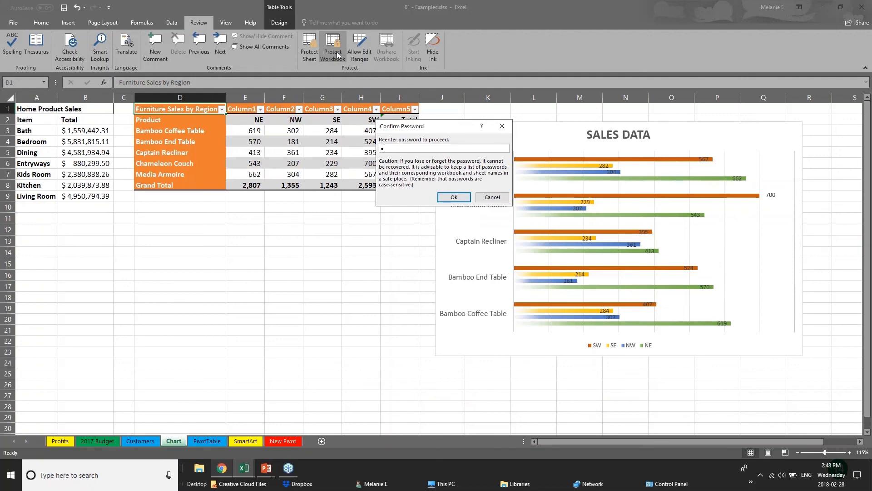
text(•)
key(Return)
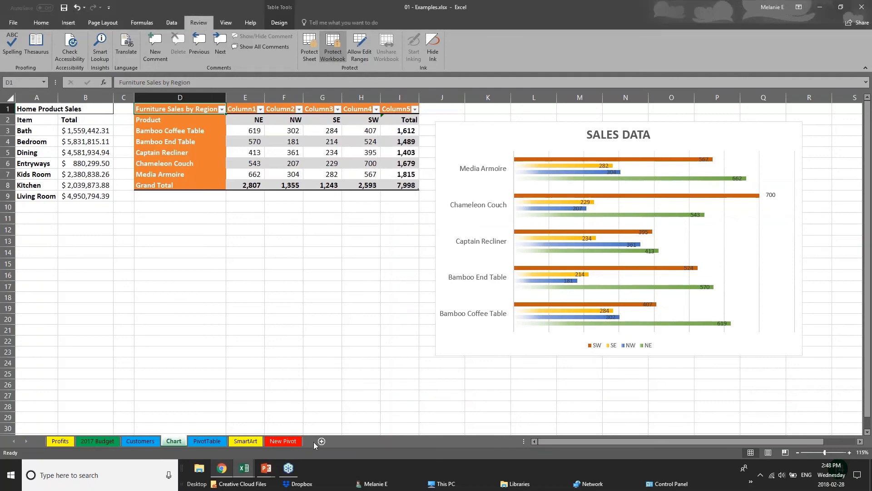
Browse the sheet tabs and open the tab shortcut menu to test structure protection, cancelling the unprotect dialog.
click(154, 442)
click(191, 443)
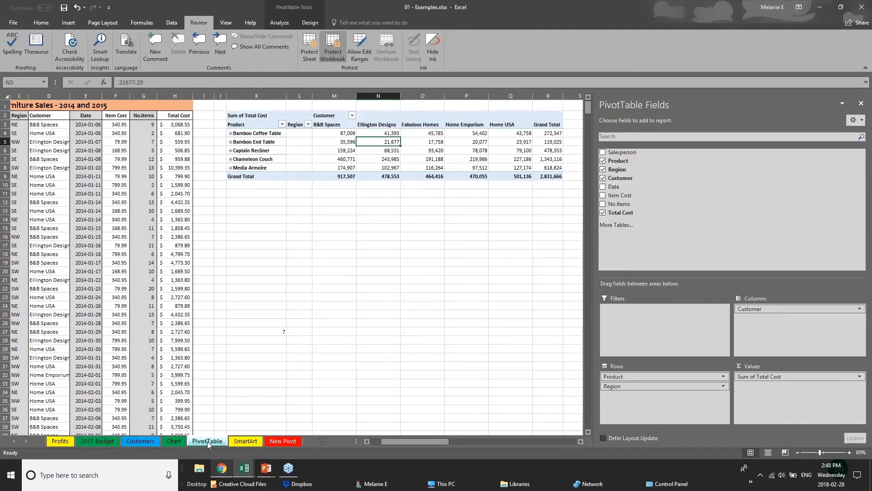
right_click(208, 441)
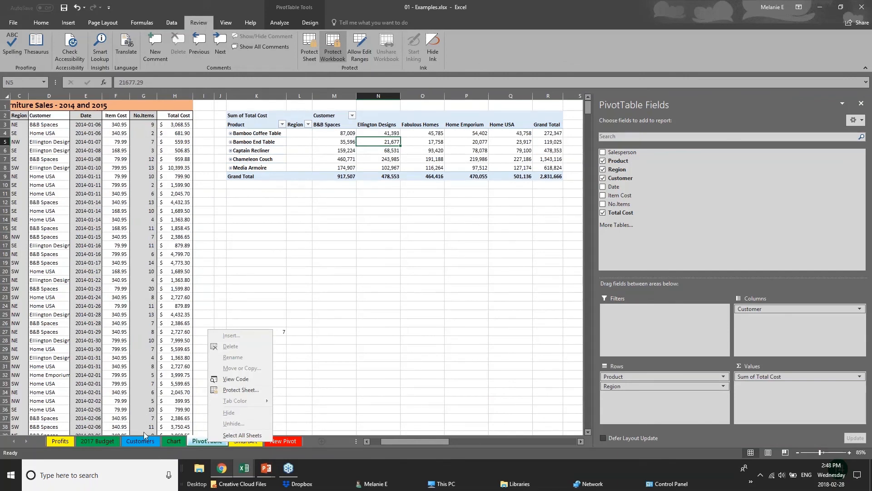
click(147, 442)
click(115, 441)
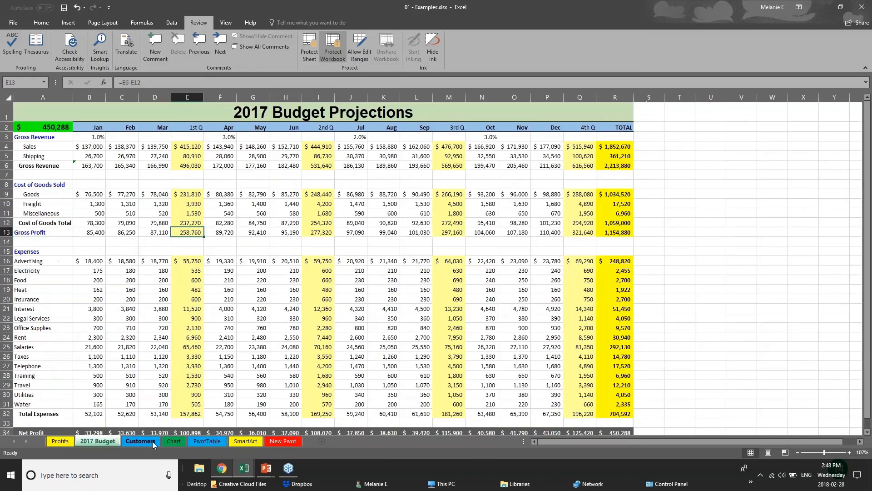
click(152, 441)
click(174, 441)
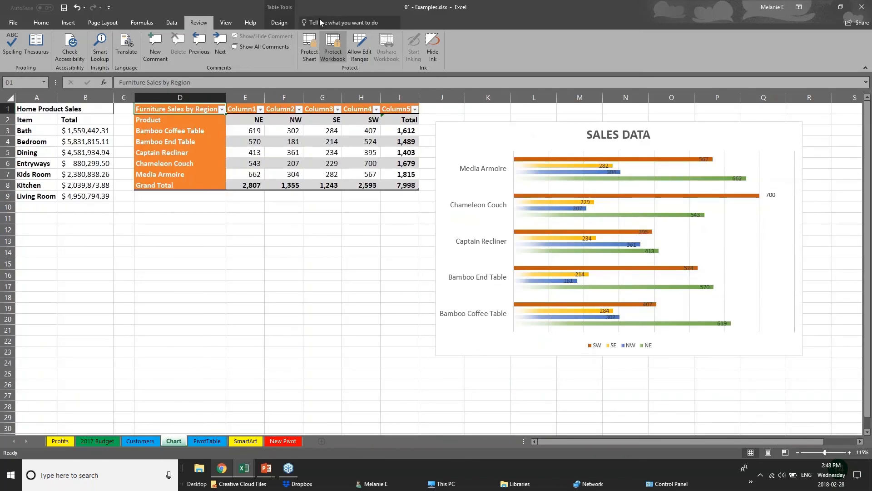
click(331, 40)
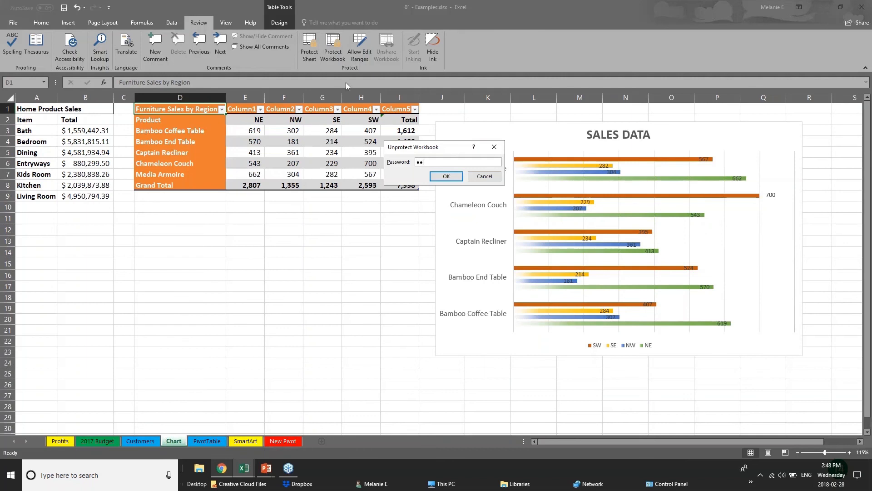
key(Escape)
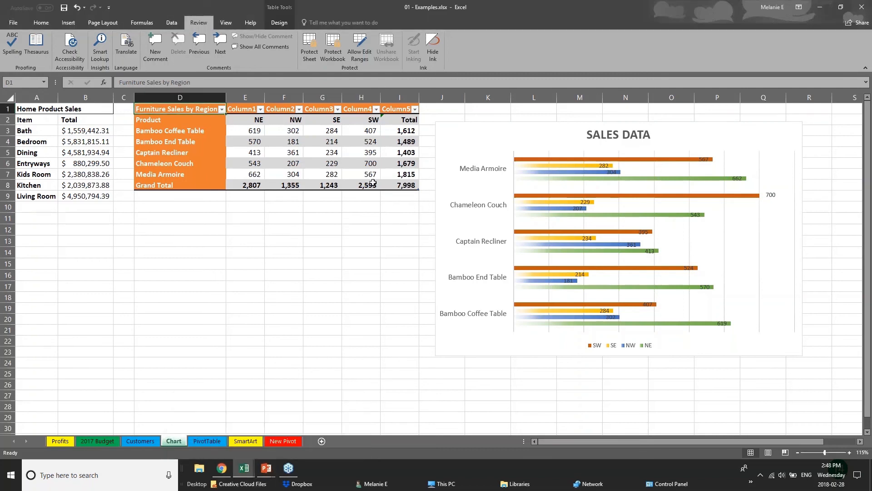
Upload the workbook to the personal OneDrive so it can be shared.
click(862, 9)
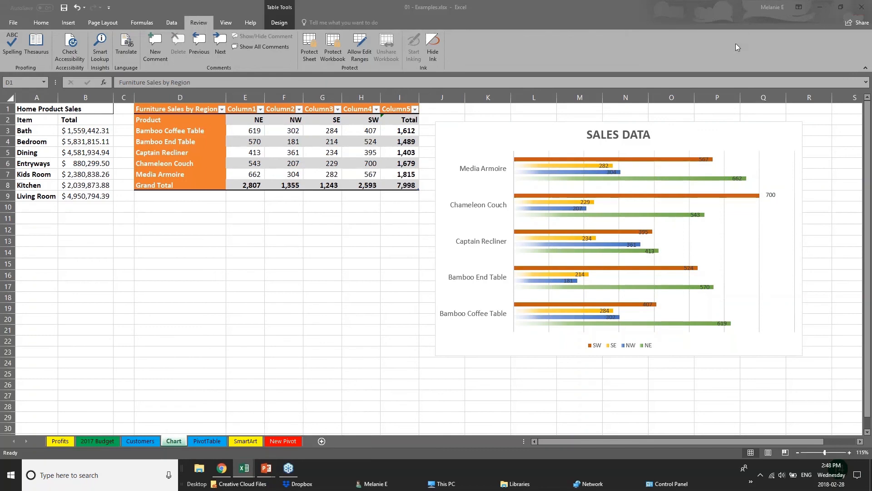
click(853, 26)
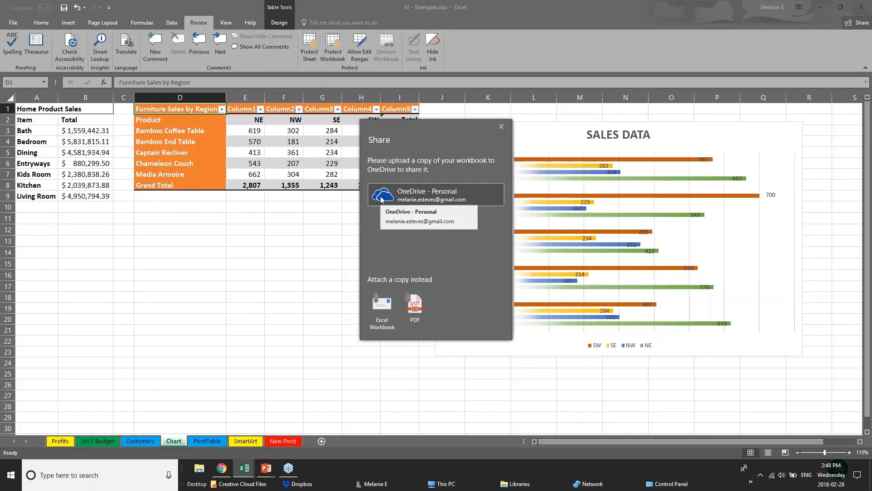
click(381, 200)
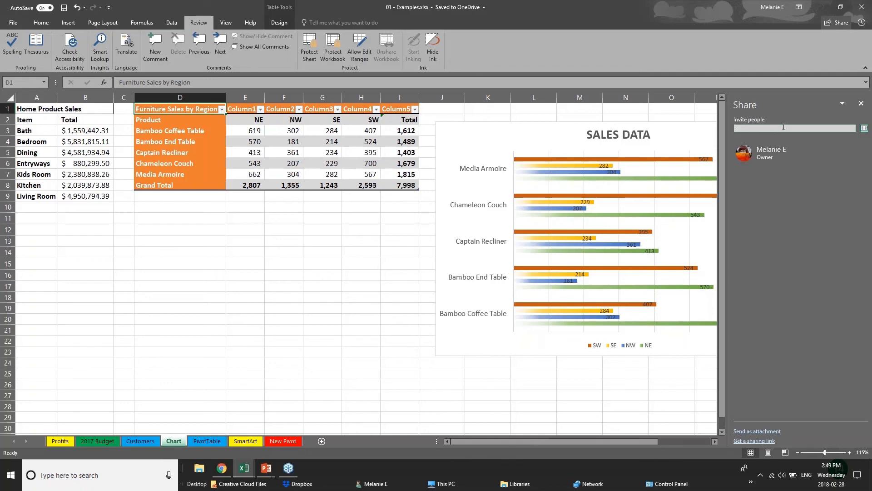
Start inviting a colleague by name with view-only permission, then close the Share pane.
text(chery)
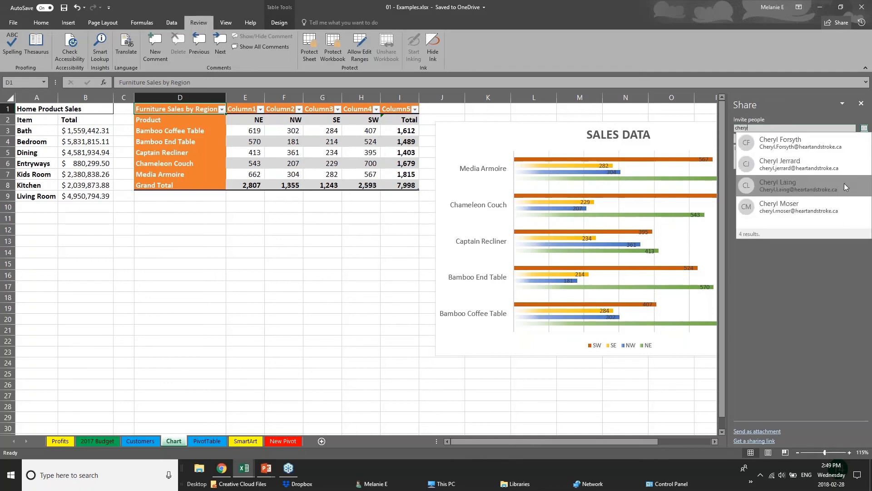
click(820, 189)
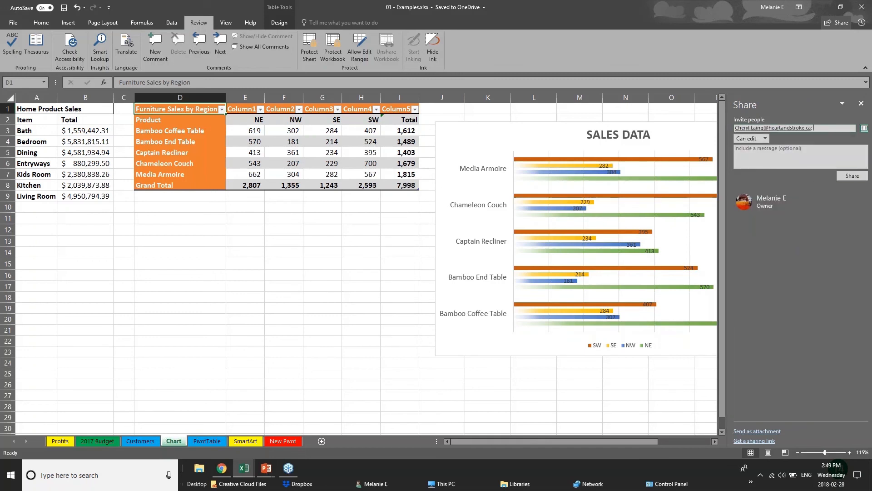
click(765, 138)
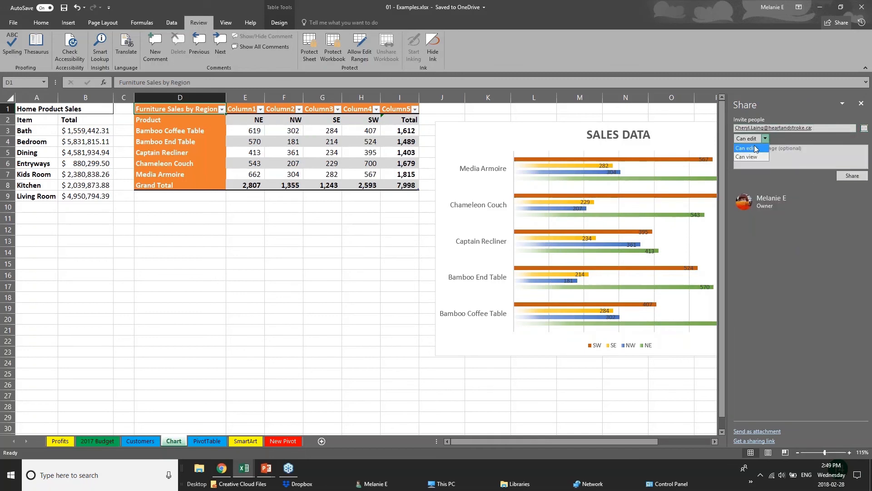
click(754, 156)
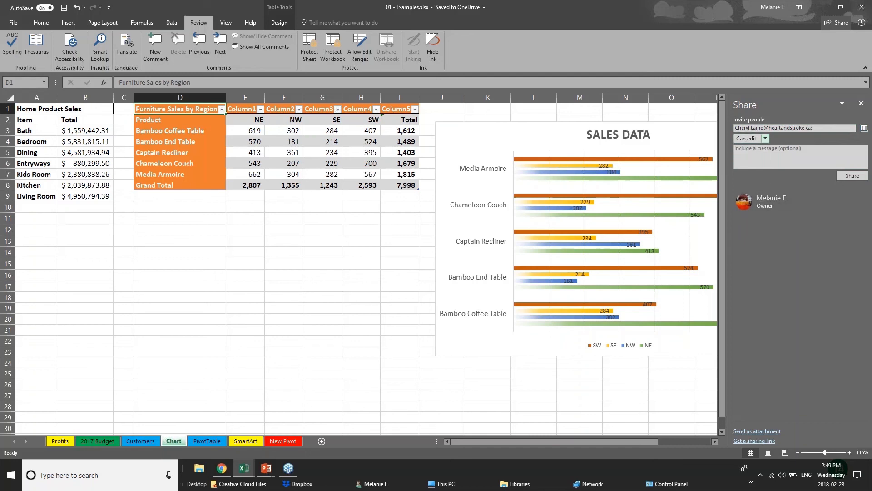
click(861, 103)
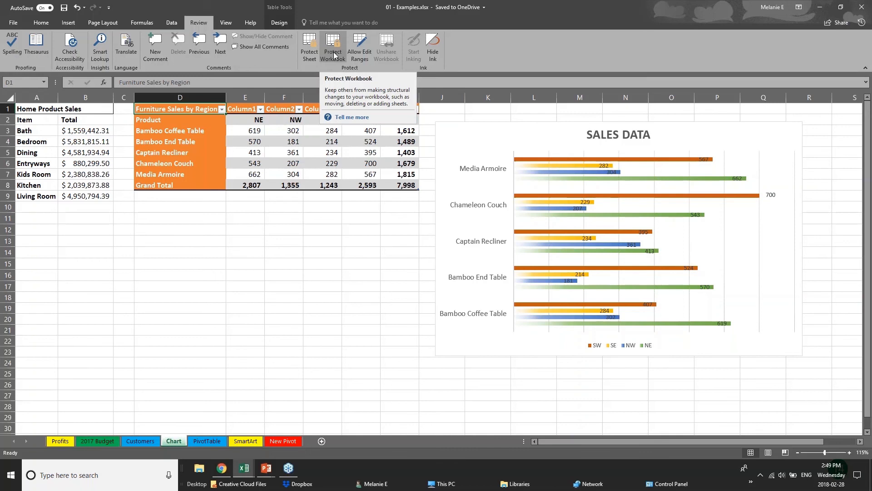
Switch to the presentation and advance to the next slide.
click(268, 471)
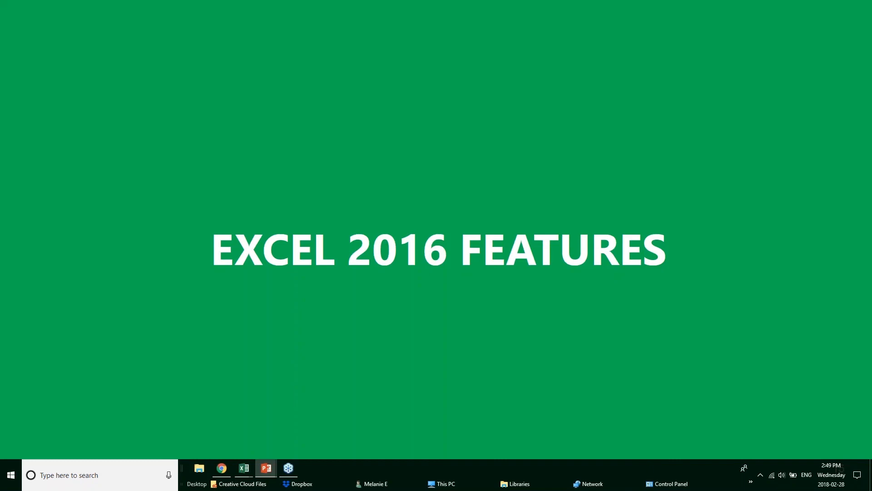
key(Right)
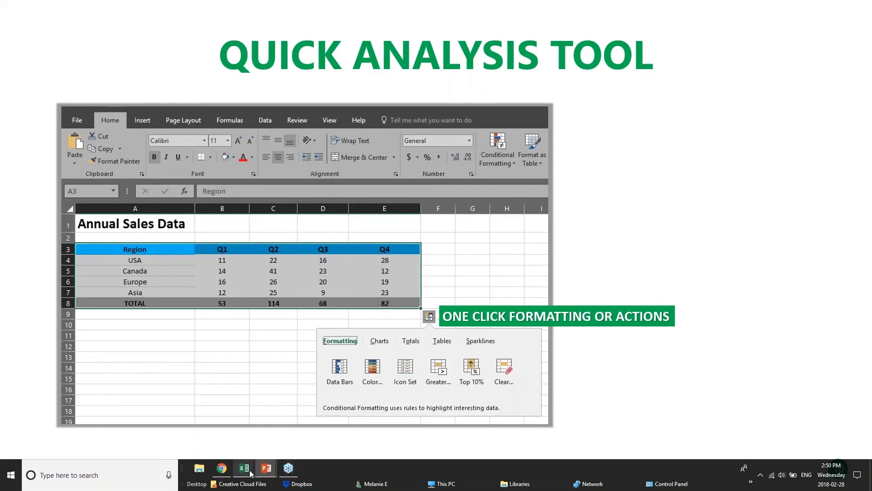
Switch to the Webinar Sample Workbook in Excel.
mouse_move(249, 470)
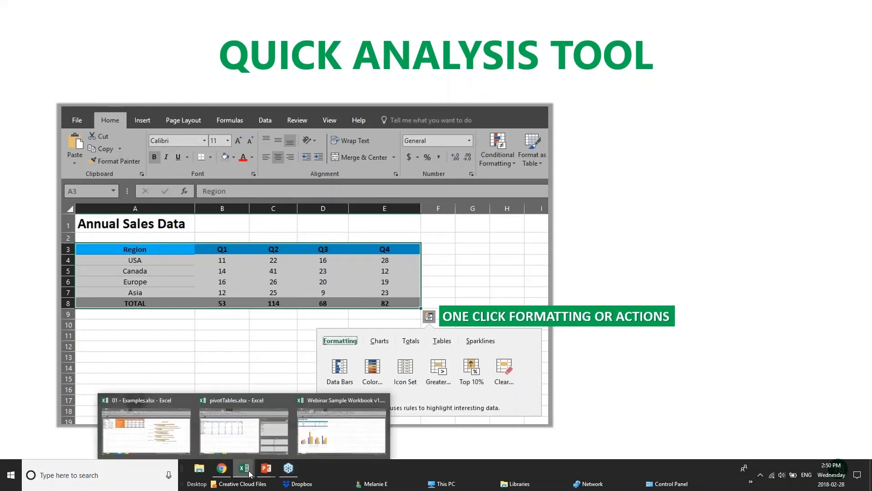
click(331, 434)
click(320, 203)
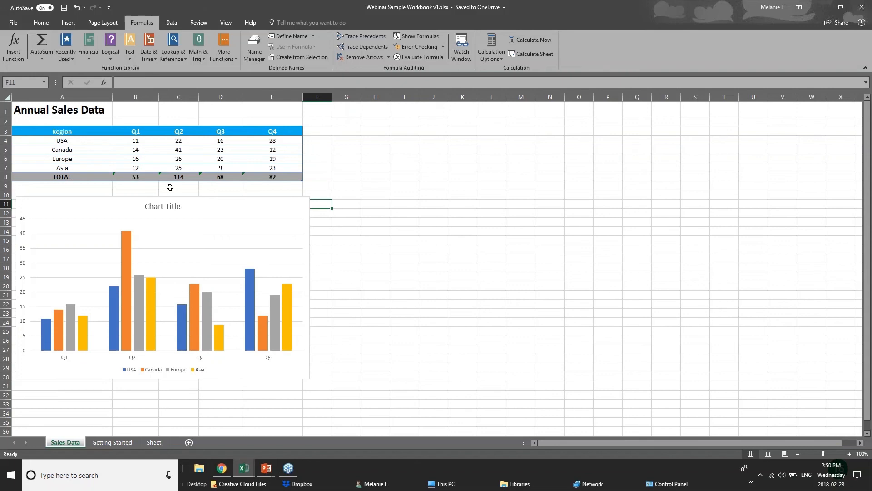
Select the Annual Sales Data table and apply a Color Scale through Quick Analysis, after viewing its Totals options.
drag(65, 132, 290, 175)
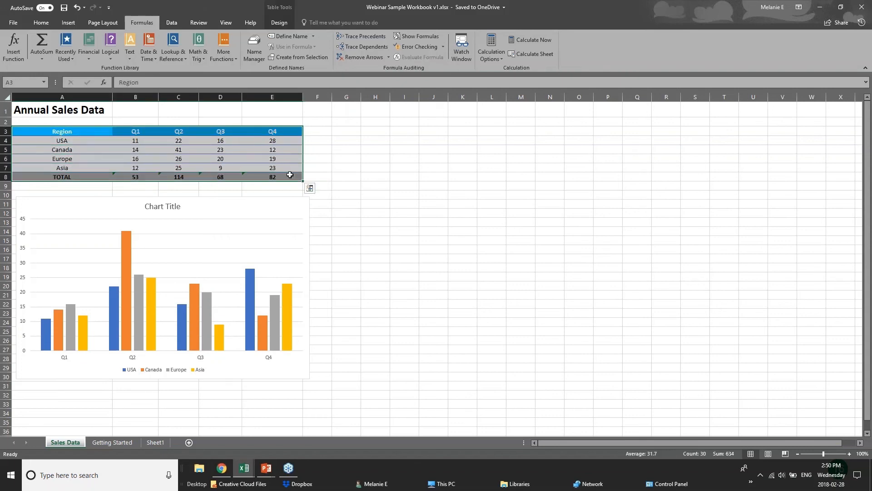
click(309, 188)
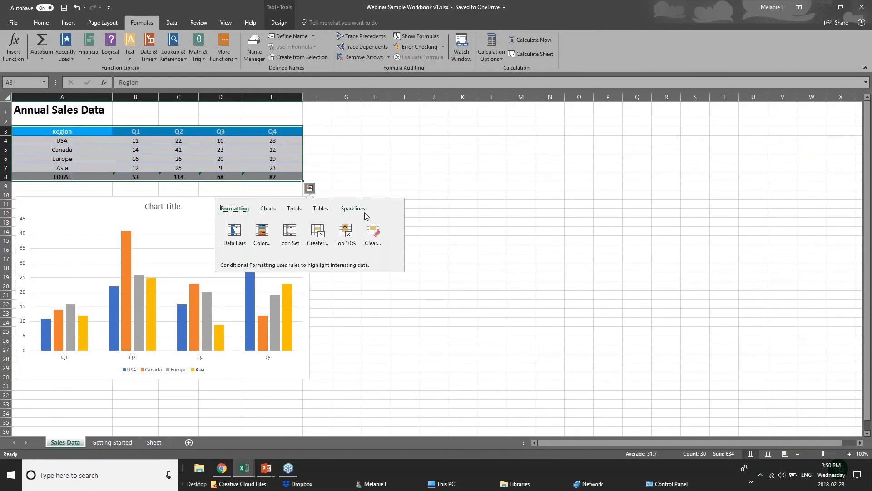
click(295, 211)
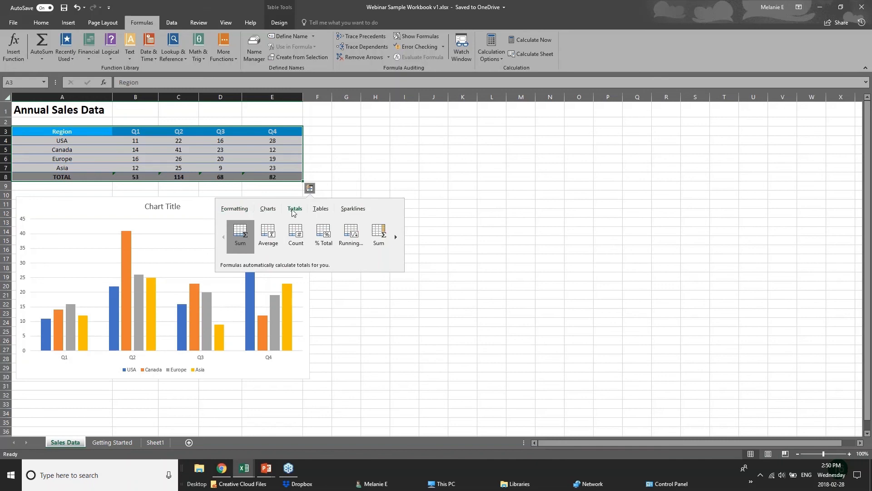
click(234, 209)
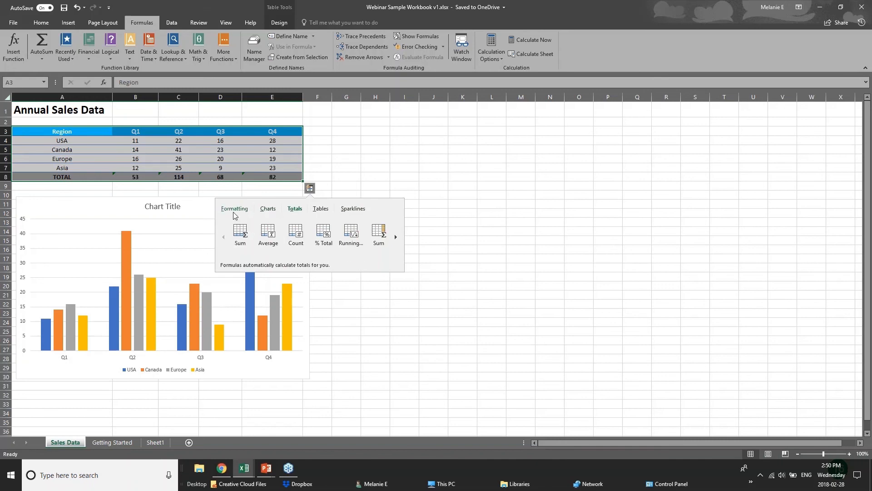
click(262, 249)
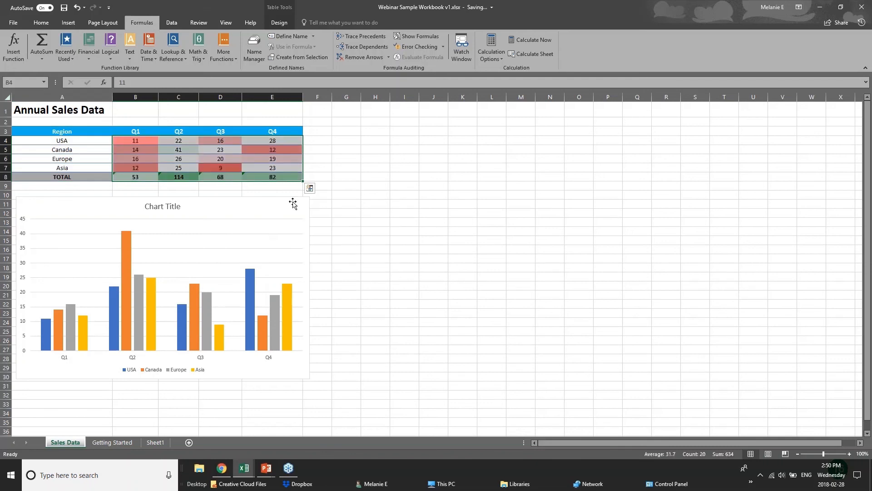
Add Data Bars and a Greater Than rule of 31.5 with Light Red Fill with Dark Red Text via Quick Analysis.
click(310, 188)
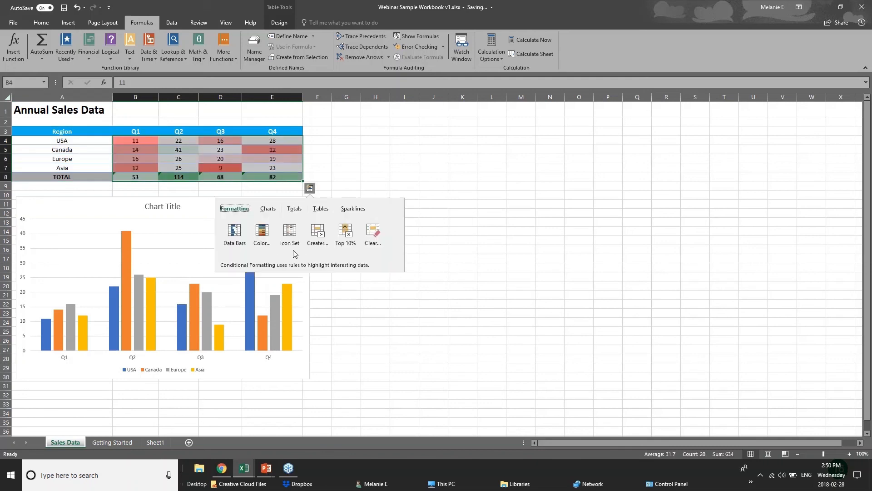
click(233, 236)
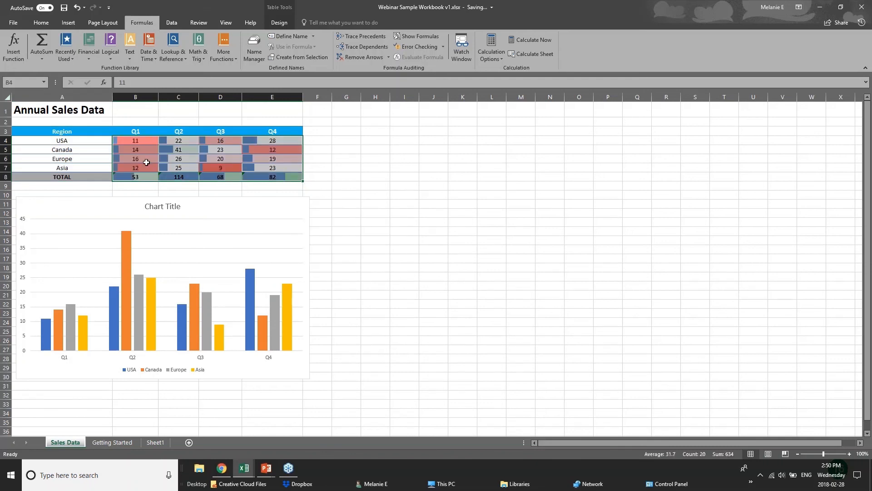
click(310, 188)
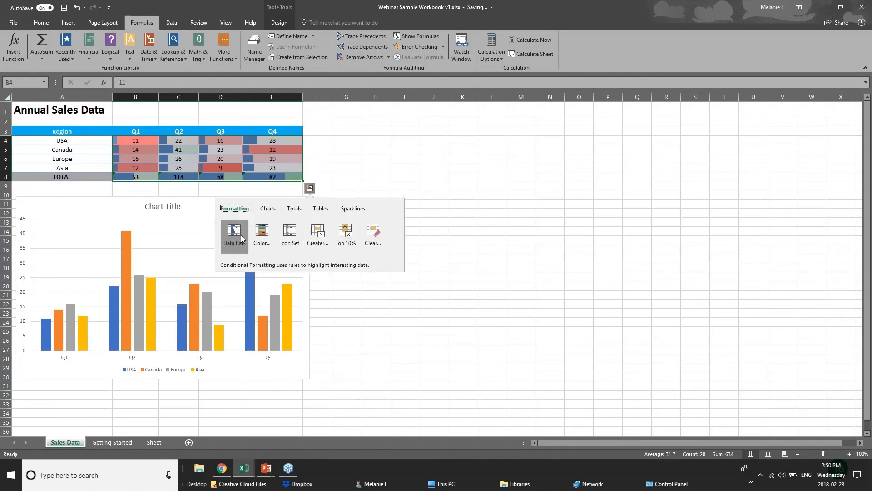
click(318, 234)
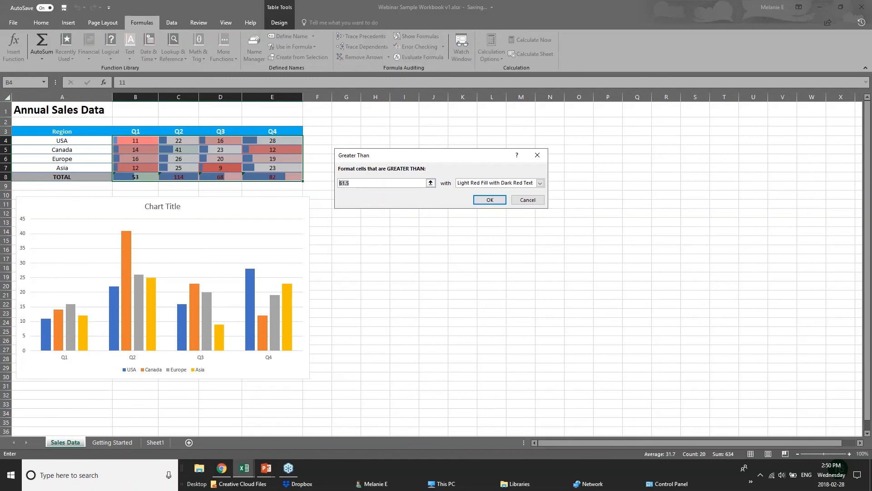
key(Return)
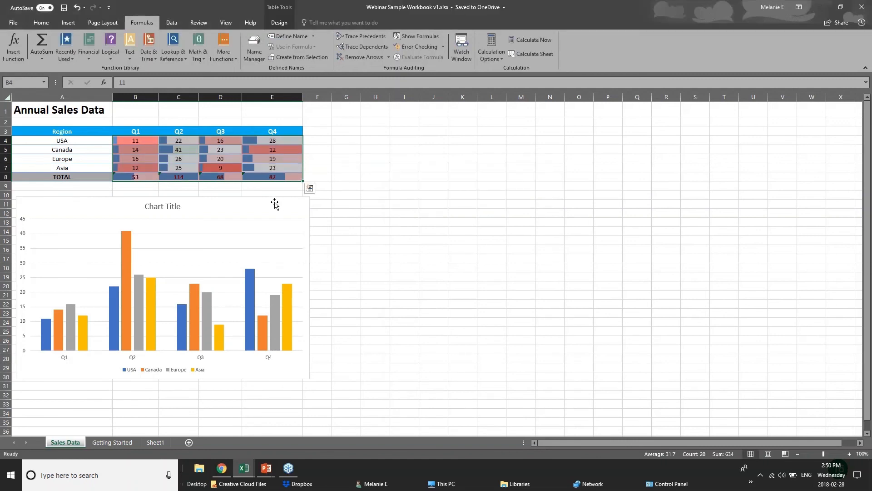
Reselect the sales table and review the chart options offered by Quick Analysis.
click(276, 206)
click(250, 177)
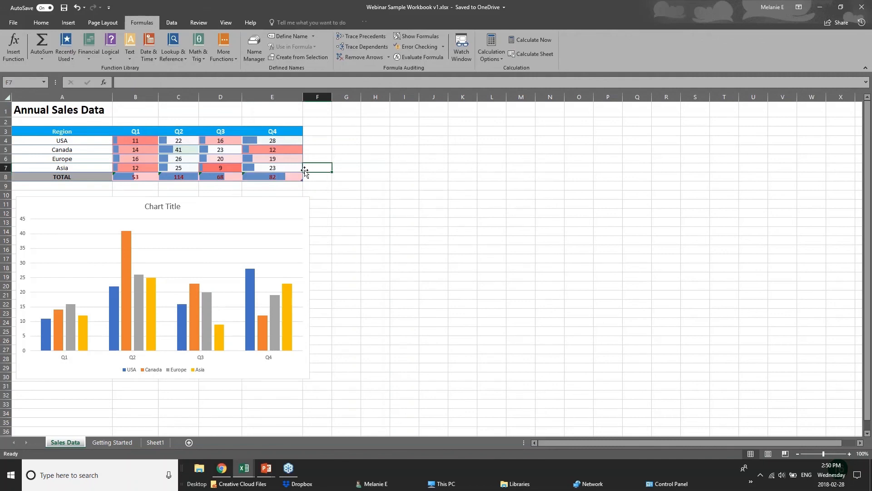
drag(59, 132, 275, 177)
click(310, 188)
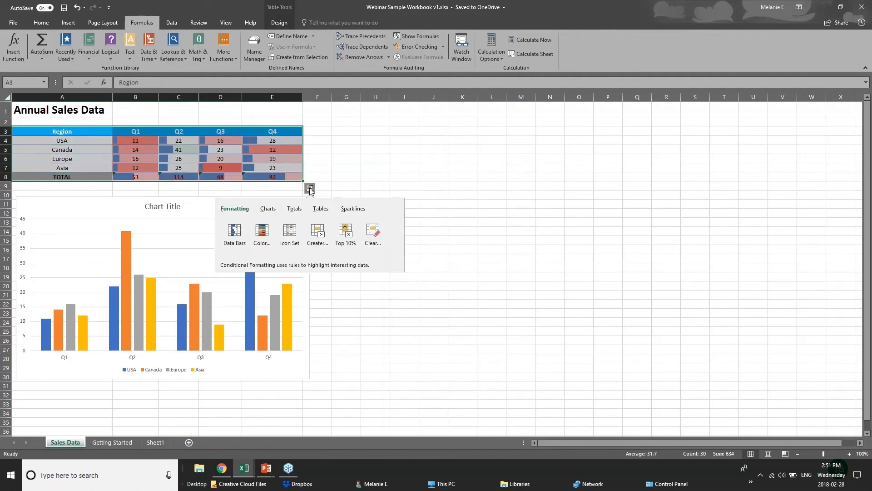
click(269, 210)
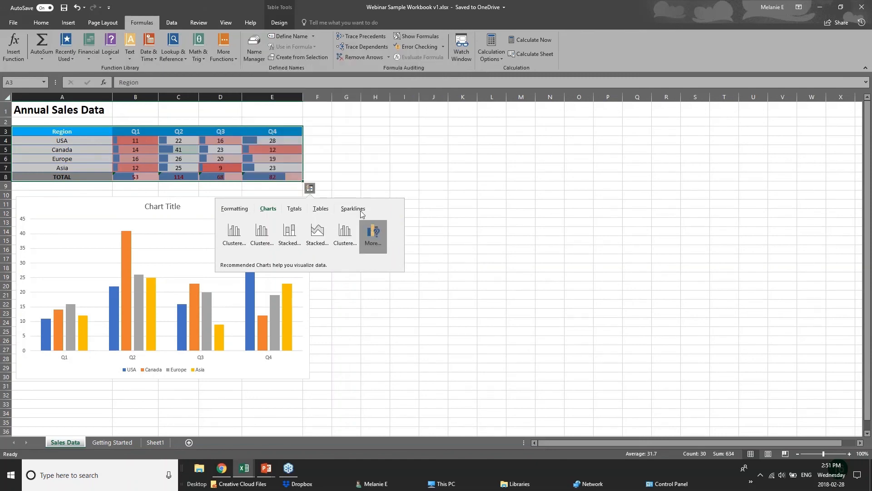
click(220, 132)
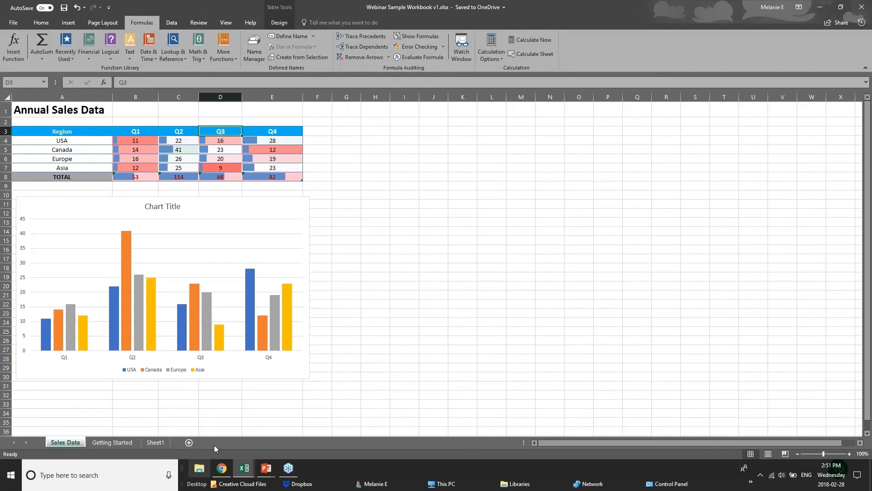
drag(64, 132, 219, 176)
click(317, 177)
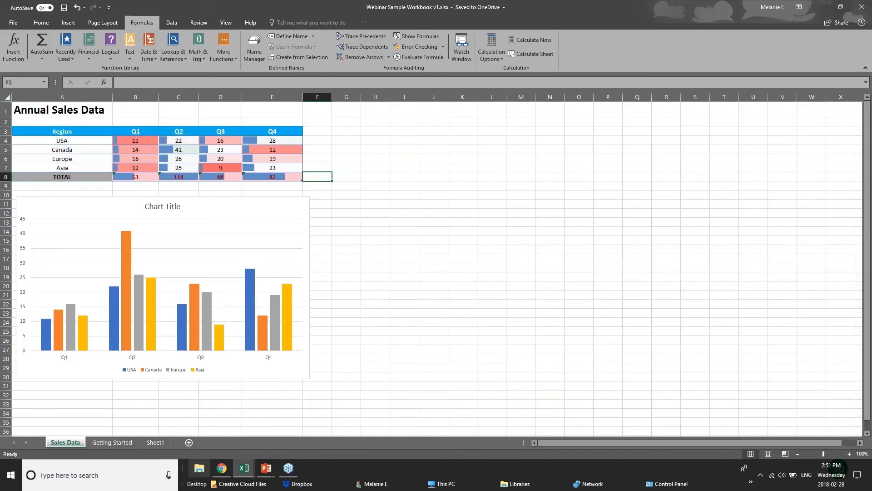
Switch to the presentation and advance to the New Charts slide.
click(266, 467)
click(315, 430)
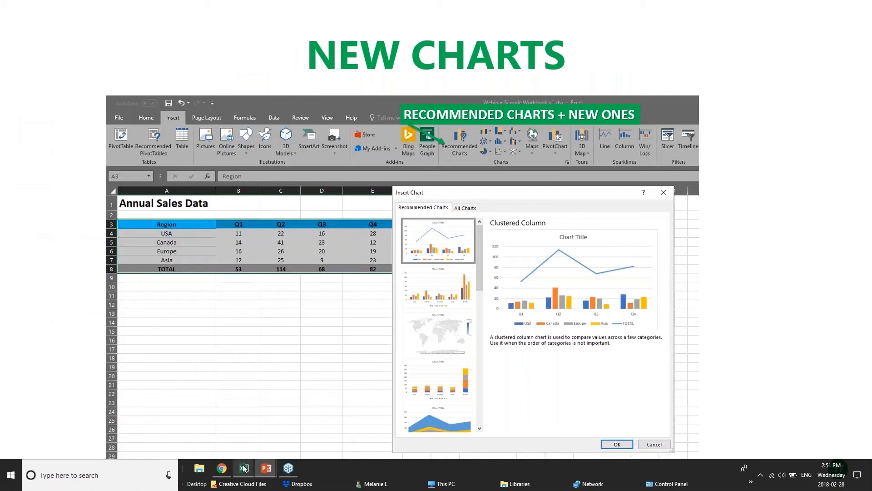
Switch to the Examples workbook's Chart sheet and preview a Treemap chart for the Home Product Sales data.
mouse_move(245, 469)
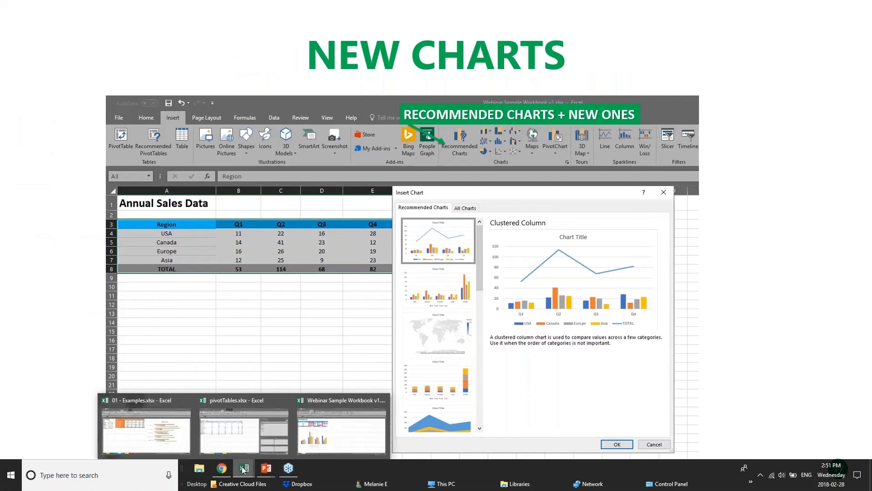
click(267, 434)
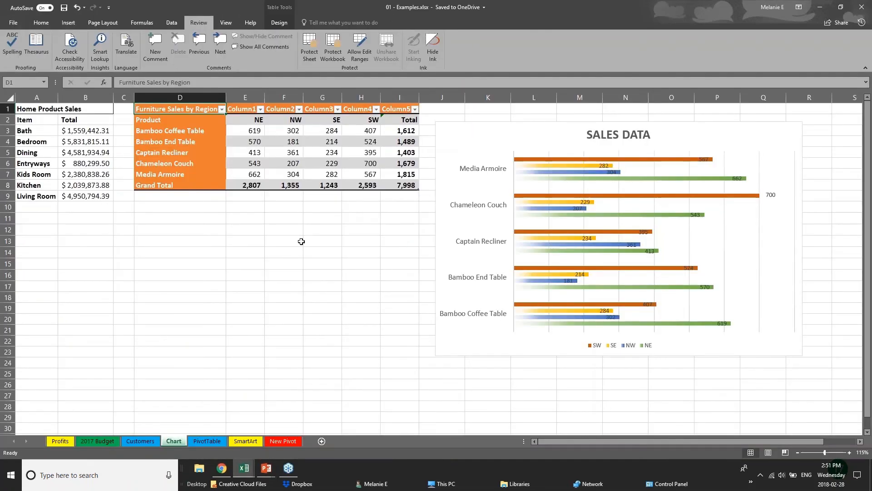
drag(359, 241, 359, 229)
click(68, 22)
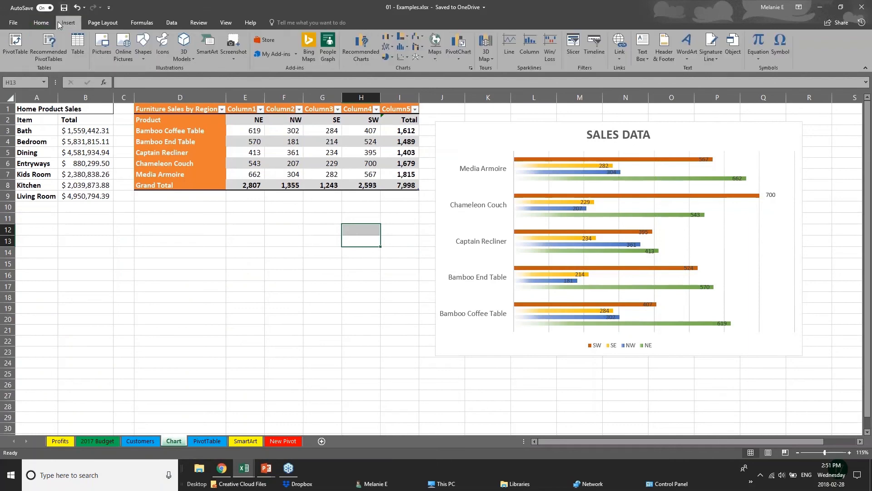
click(67, 142)
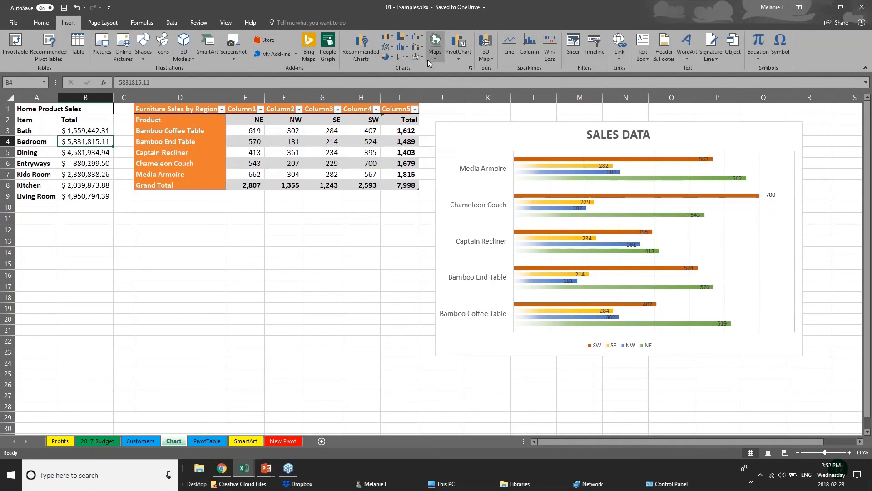
click(402, 36)
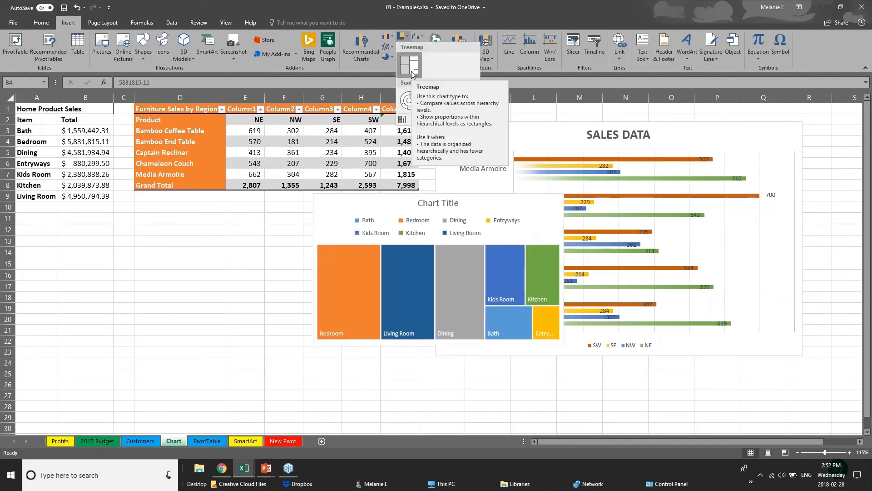
click(197, 111)
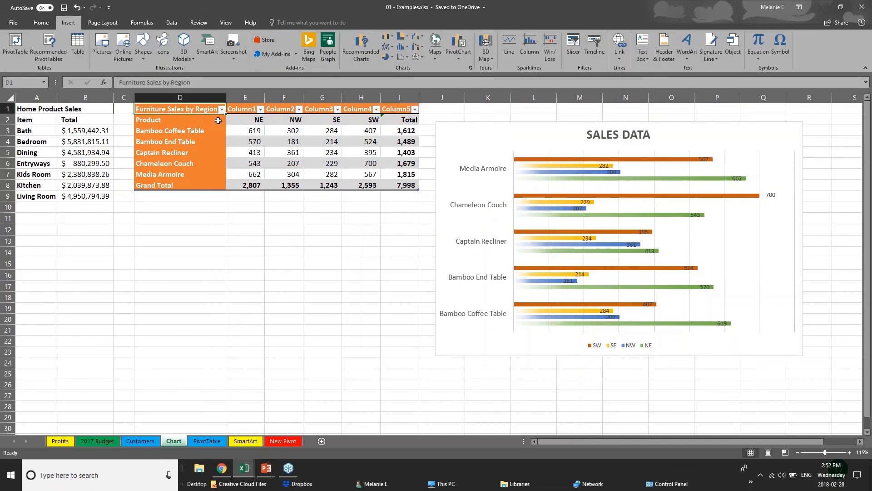
Select the furniture sales figures E3:I8 and insert a Treemap chart.
drag(218, 120, 408, 187)
click(251, 184)
click(247, 130)
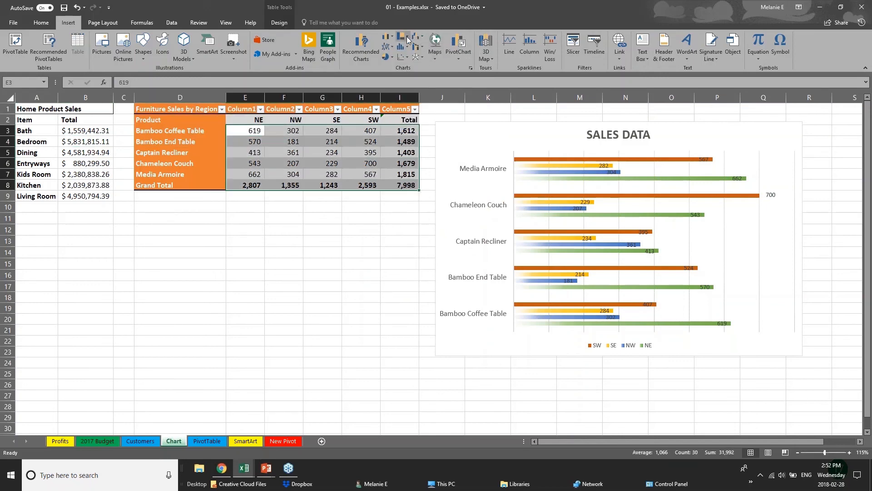
click(407, 36)
click(410, 65)
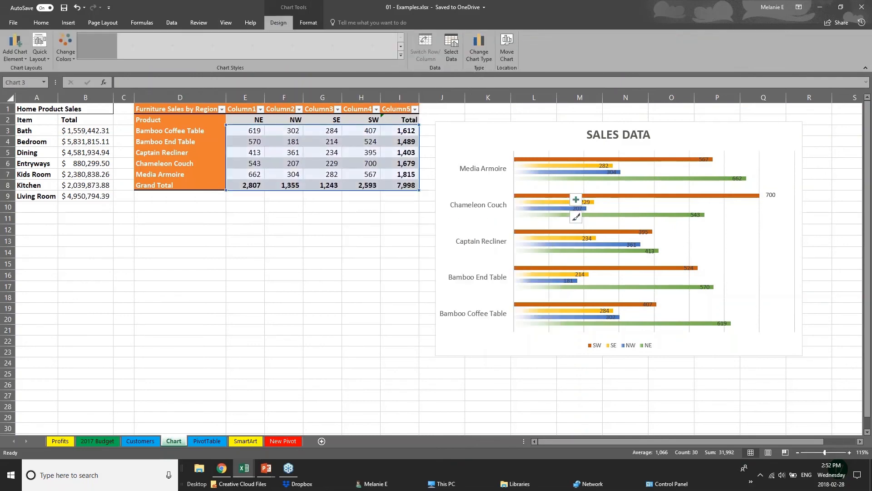
click(432, 362)
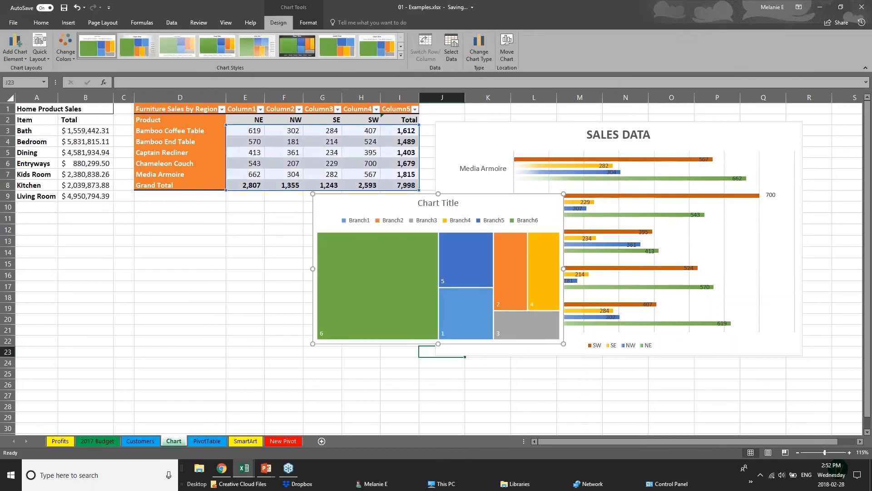
Move the treemap chart below the furniture sales table.
click(370, 348)
drag(400, 206, 228, 232)
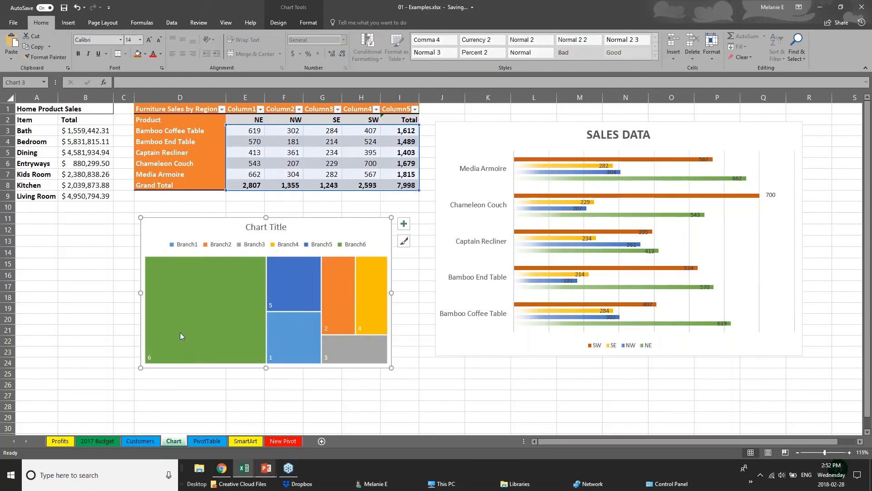
click(86, 308)
Try to insert a chart without any data selected.
click(69, 22)
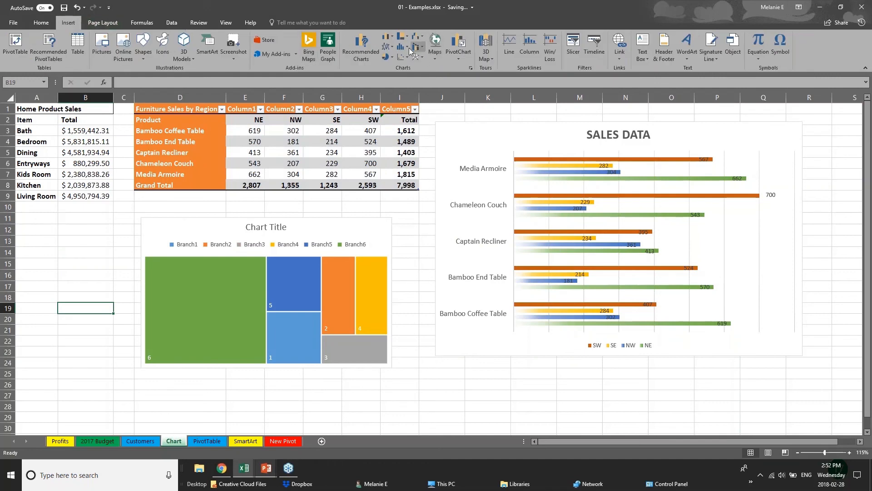
click(366, 49)
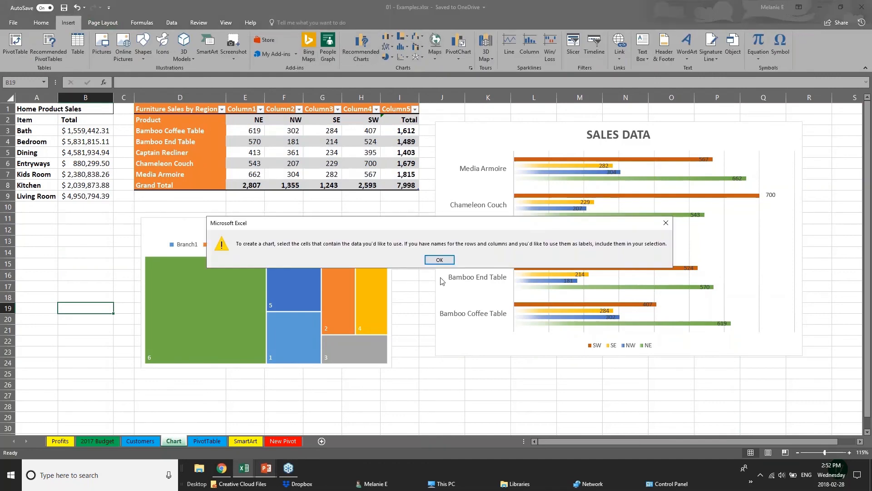
click(439, 259)
click(284, 171)
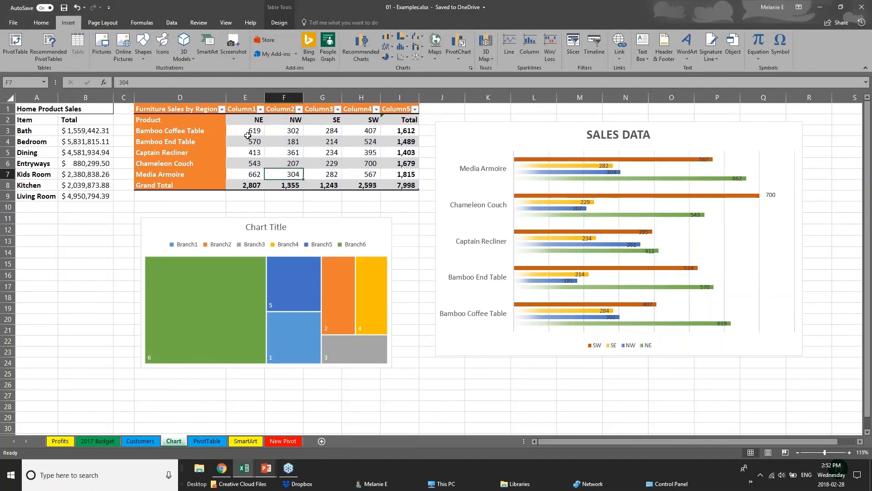
Select the furniture sales figures E3:I8 and browse the Waterfall, Treemap, Box & Whisker and Sunburst chart types.
drag(248, 135, 406, 184)
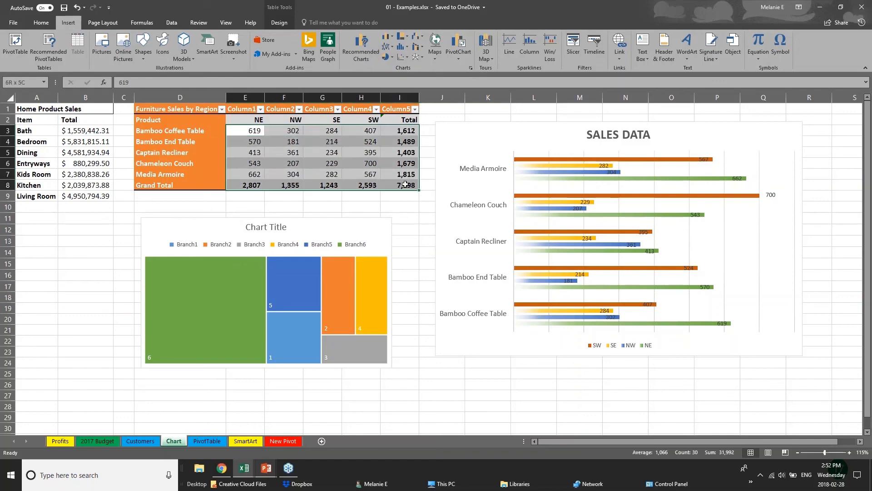
click(351, 41)
click(367, 115)
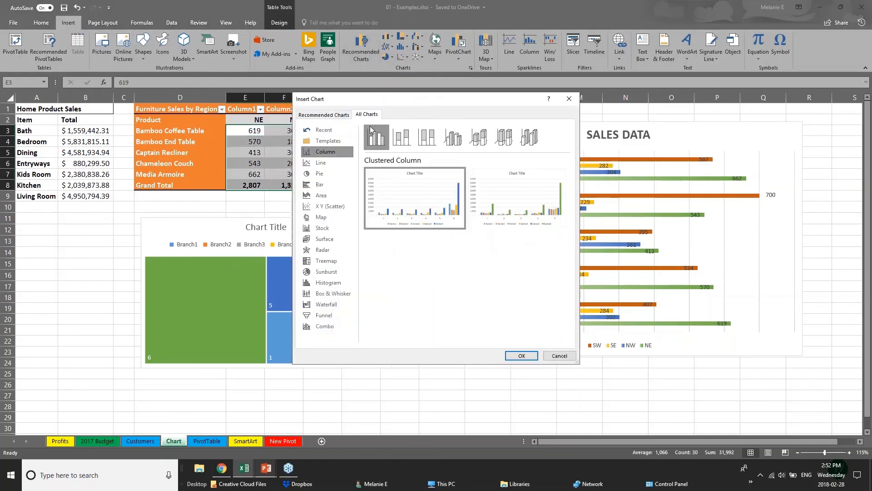
click(327, 312)
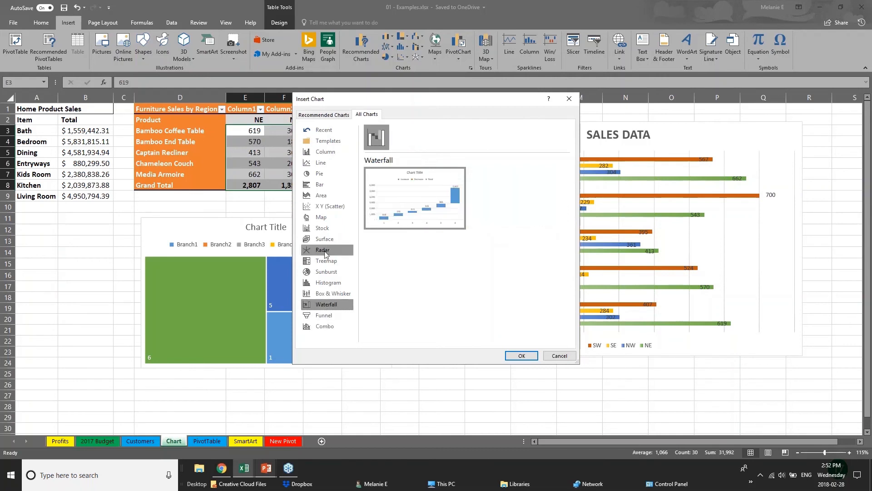
click(321, 262)
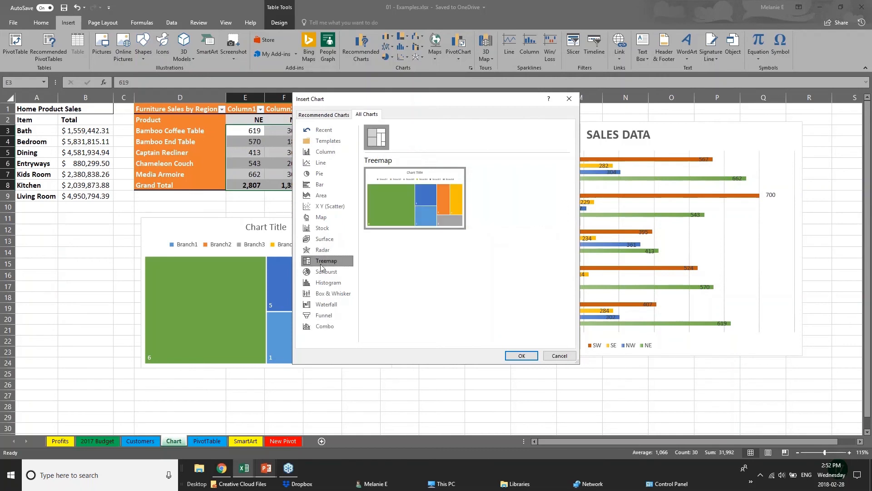
click(339, 294)
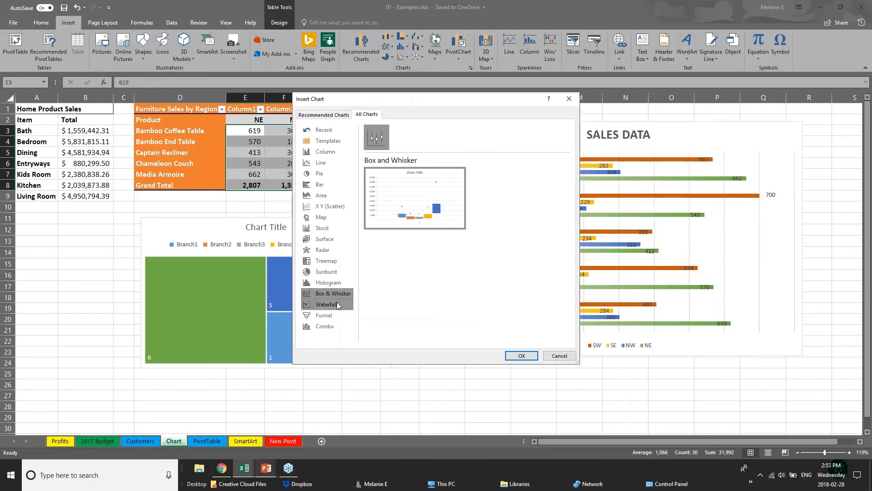
click(339, 271)
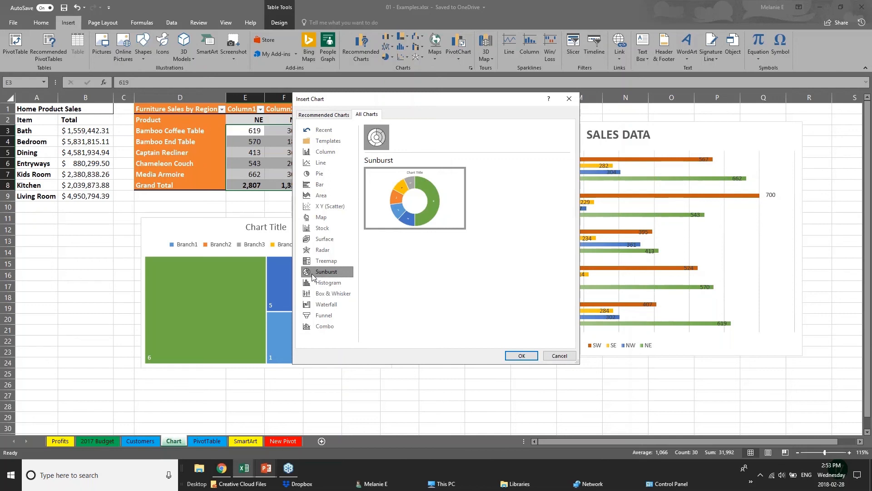
Browse the recommended chart suggestions for the selection and cancel the Insert Chart dialog.
click(318, 115)
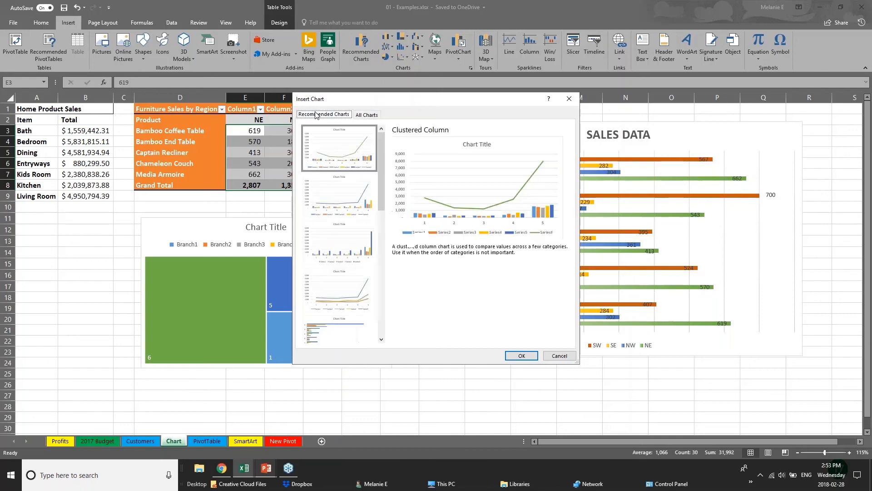
click(336, 176)
click(342, 289)
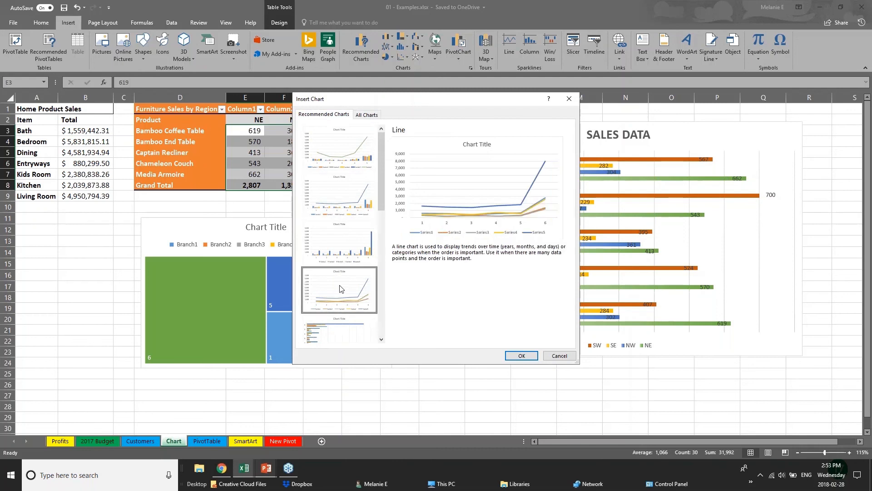
click(559, 356)
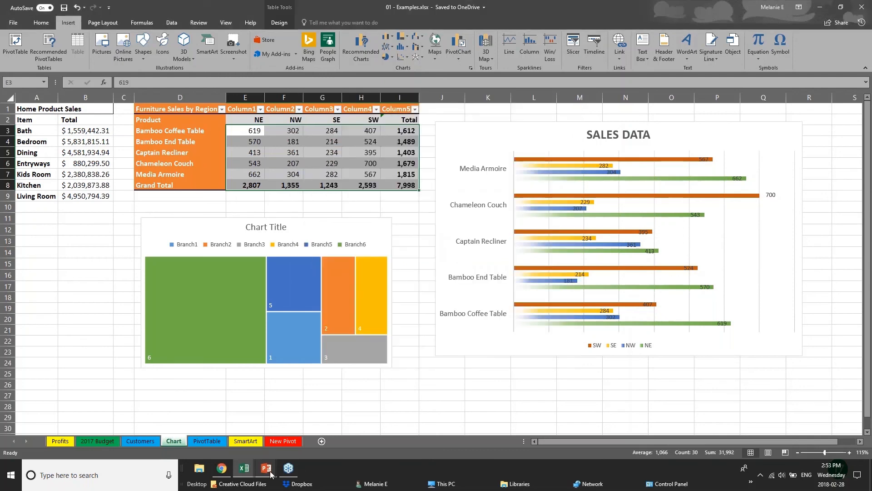
Switch to the PowerPoint presentation and advance to the 3D Power Maps slide.
mouse_move(265, 475)
click(311, 436)
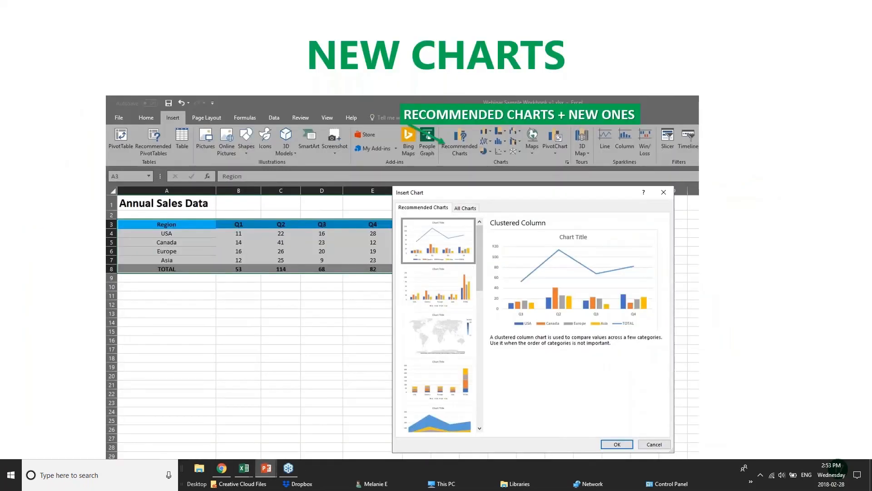
key(Right)
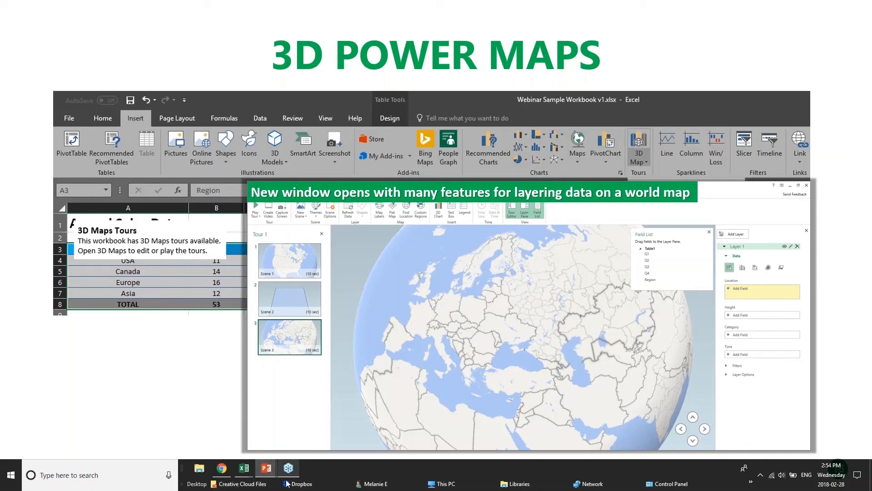
Switch to the Examples workbook and try to open 3D Maps.
mouse_move(244, 468)
click(145, 438)
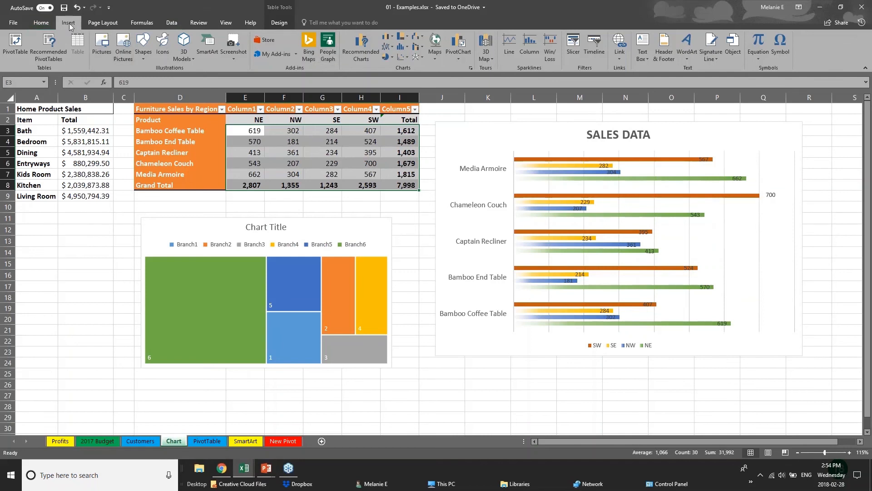
click(492, 59)
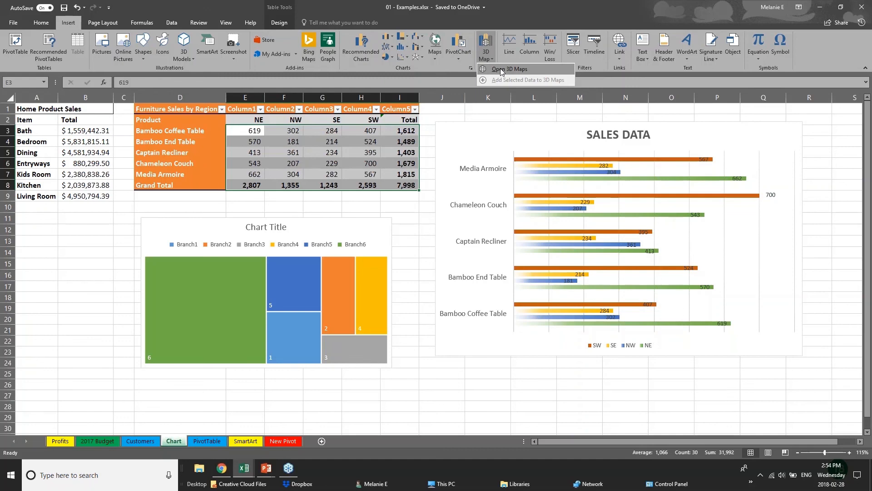
click(502, 69)
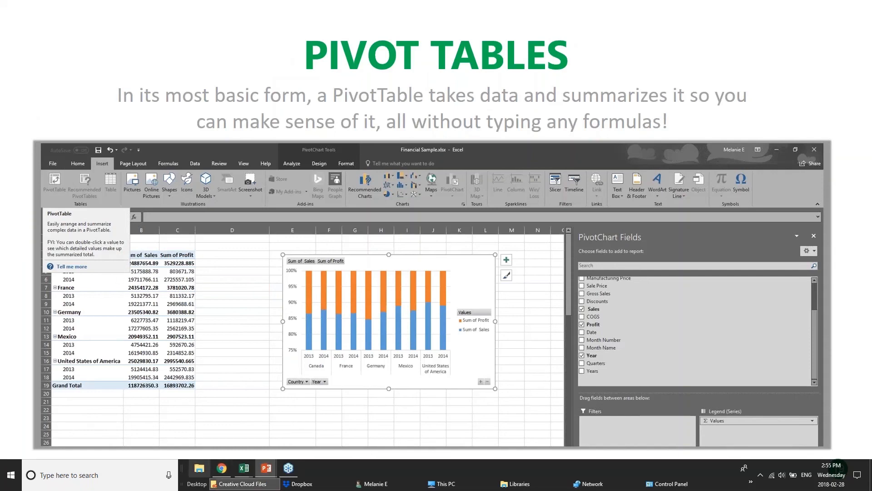
Switch to the pivotTables workbook and view its DateGrouping, OtherGrouping and Slicers sheets.
mouse_move(244, 468)
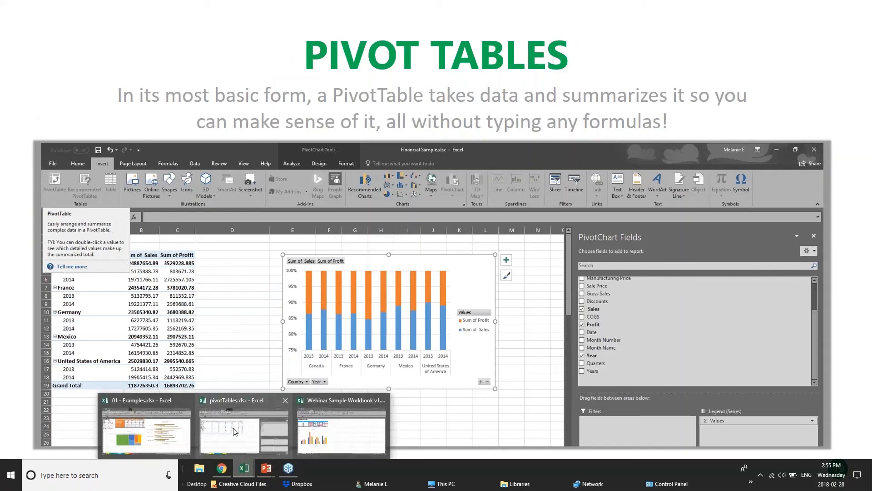
click(259, 430)
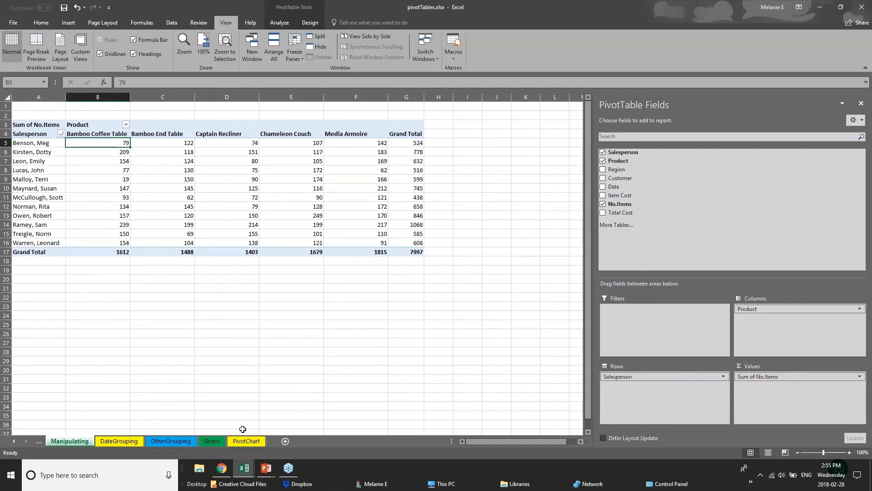
click(133, 441)
click(184, 440)
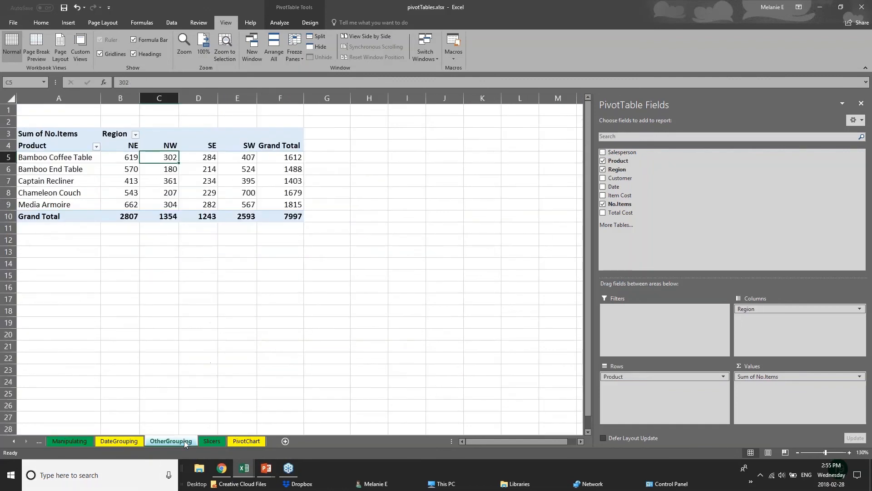
click(216, 439)
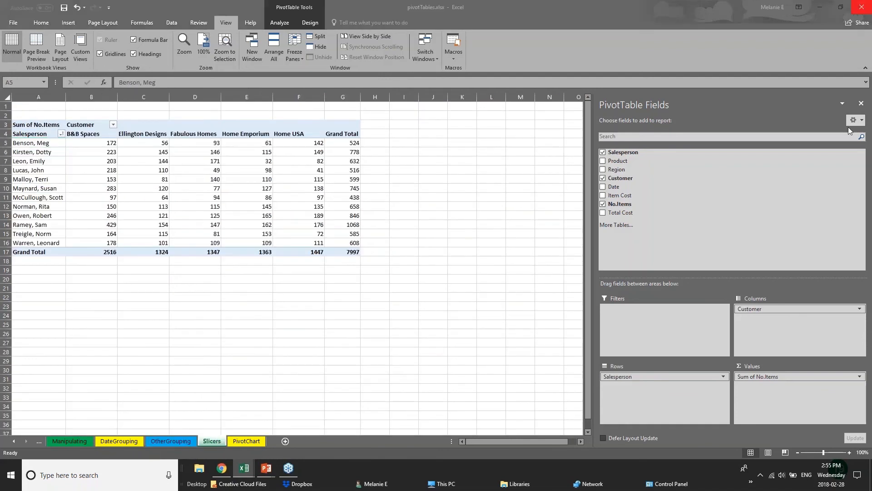
Close the PivotTable Fields pane and select the whole pivot table on the Slicers sheet.
click(862, 105)
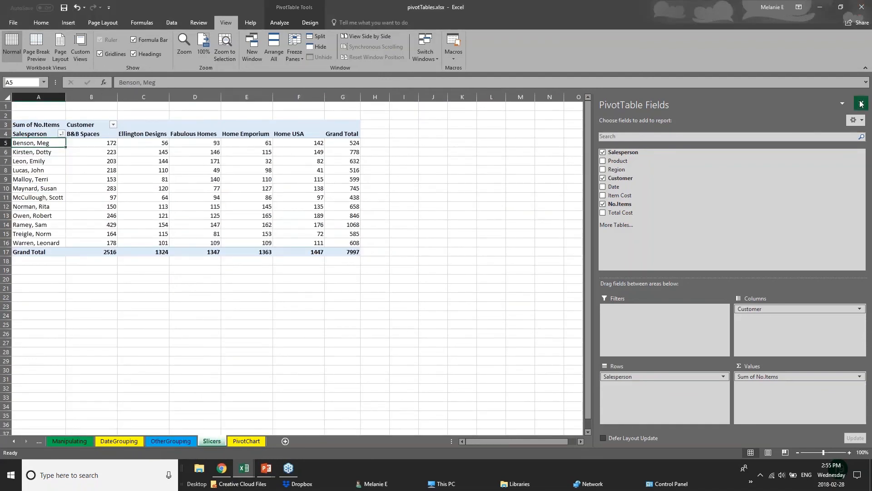
click(269, 231)
click(95, 244)
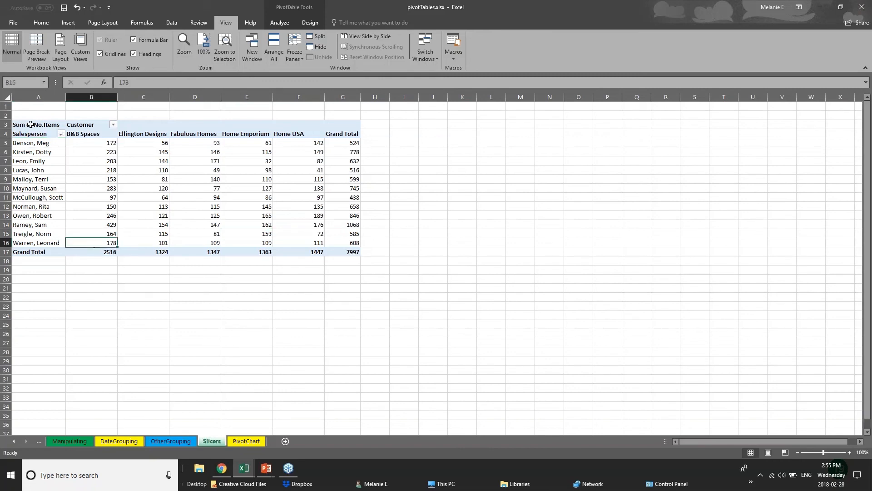
click(33, 119)
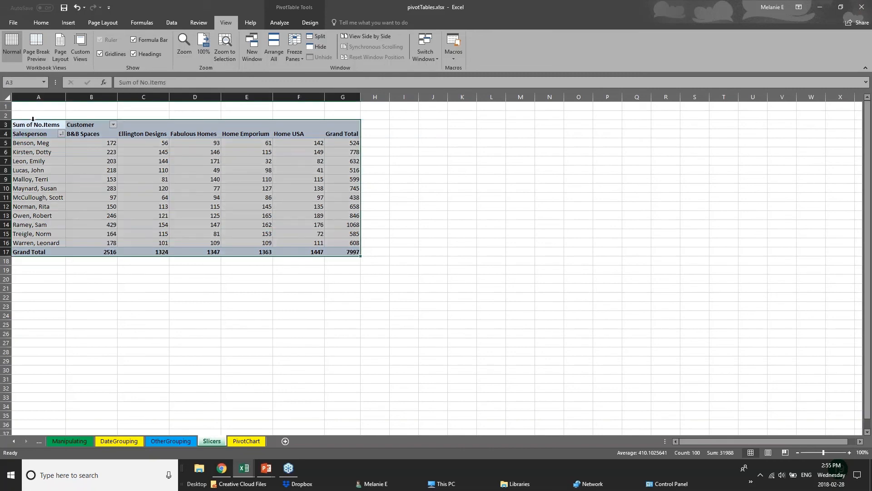
Switch to the PowerPoint slide and return to the pivotTables workbook.
click(266, 470)
click(290, 436)
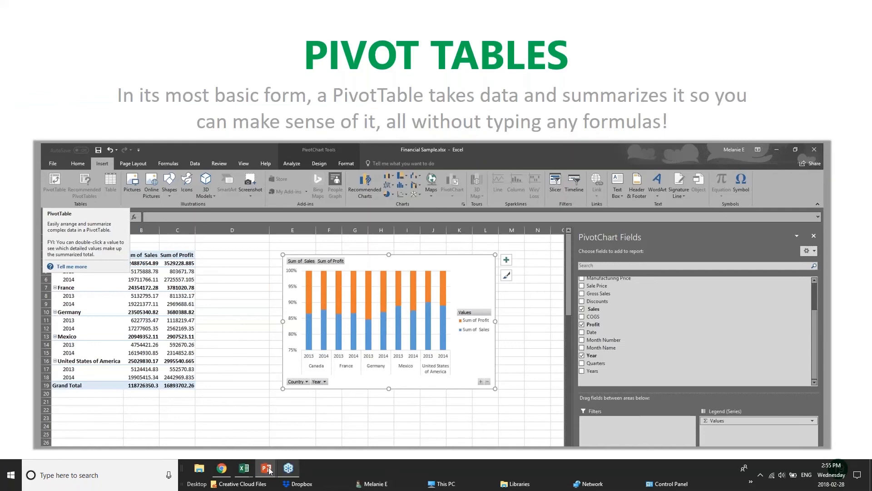
mouse_move(250, 467)
click(250, 437)
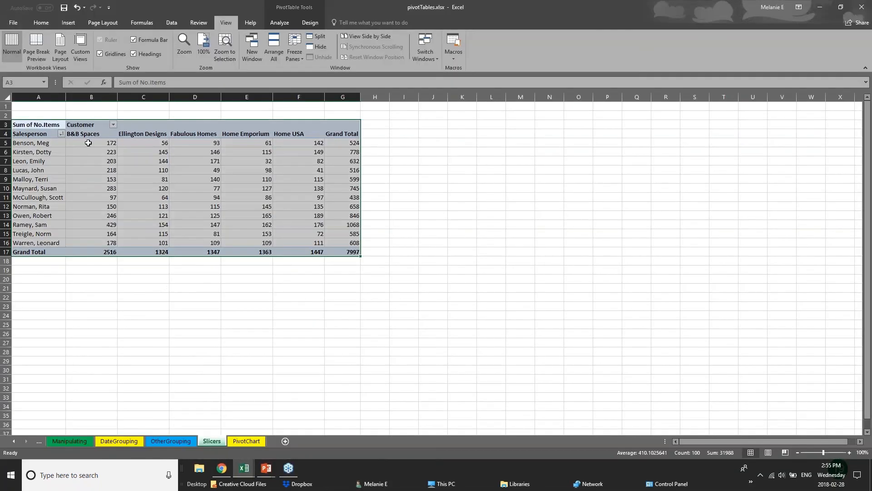
Select a salesperson's row and the Ellington Designs column in the Slicers pivot table to explain its layout.
click(102, 154)
click(13, 142)
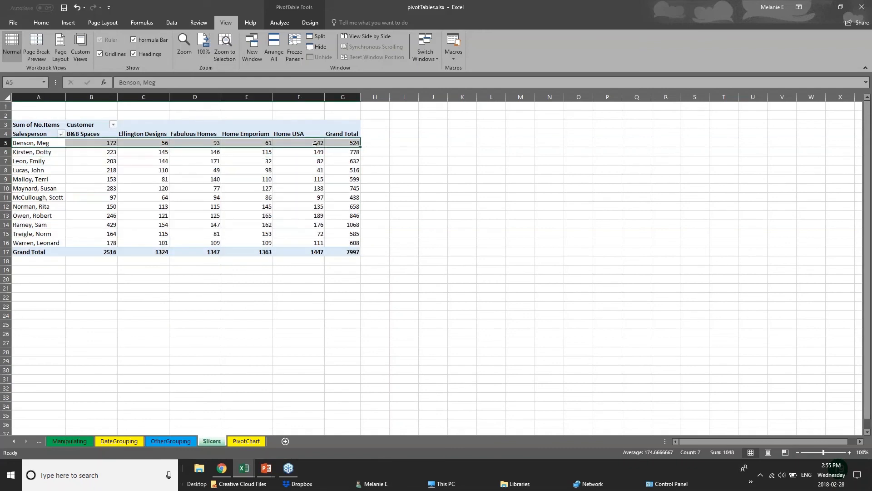
click(375, 143)
click(142, 134)
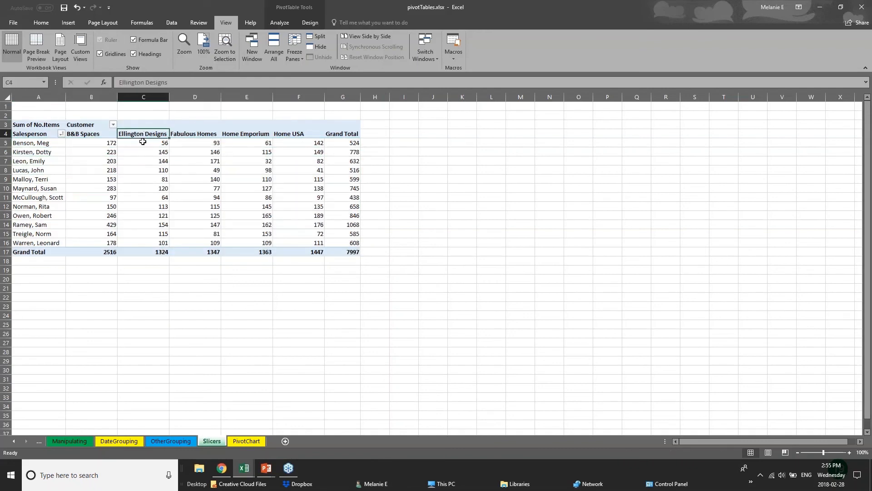
drag(142, 142, 146, 253)
click(189, 280)
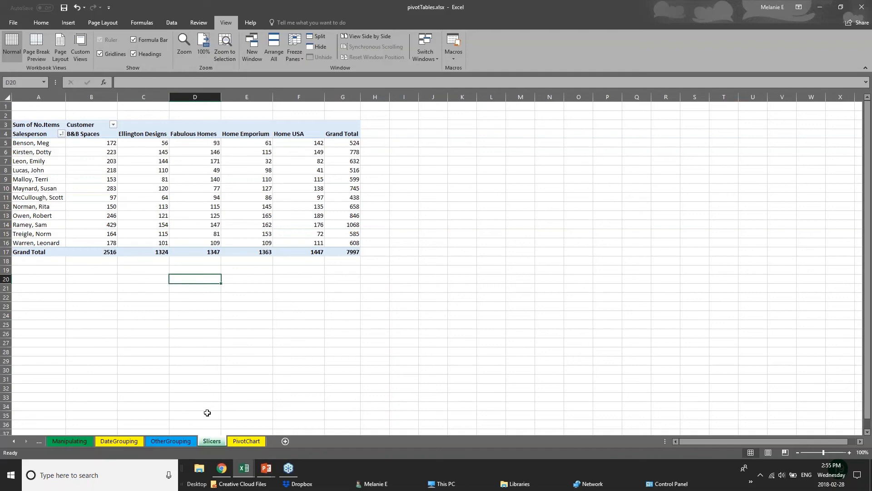
View the OtherGrouping and PivotChart sheets, then switch back to the Examples workbook.
click(182, 444)
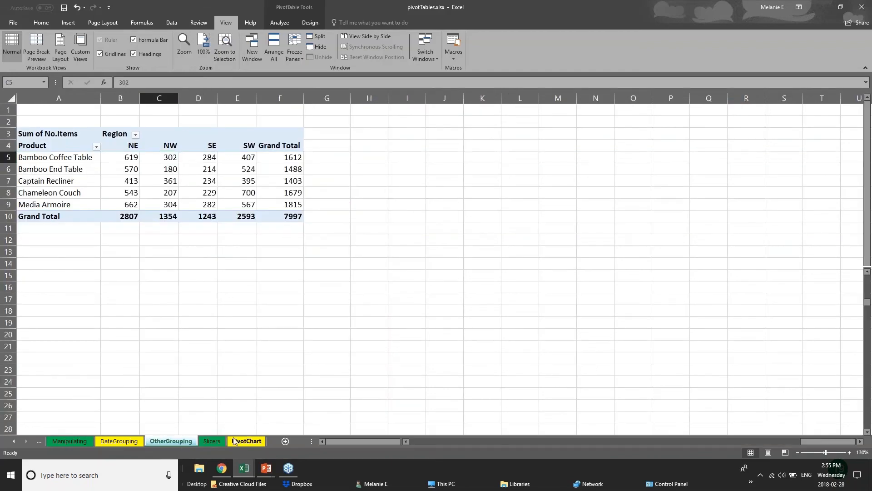
click(220, 442)
mouse_move(238, 466)
click(146, 425)
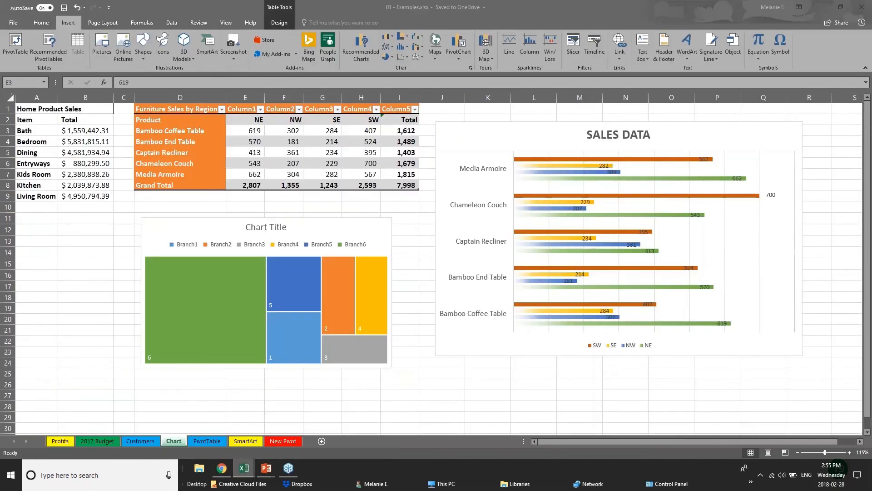
On the PivotTable sheet, close the field list and delete the existing pivot table in K1:T11.
click(212, 443)
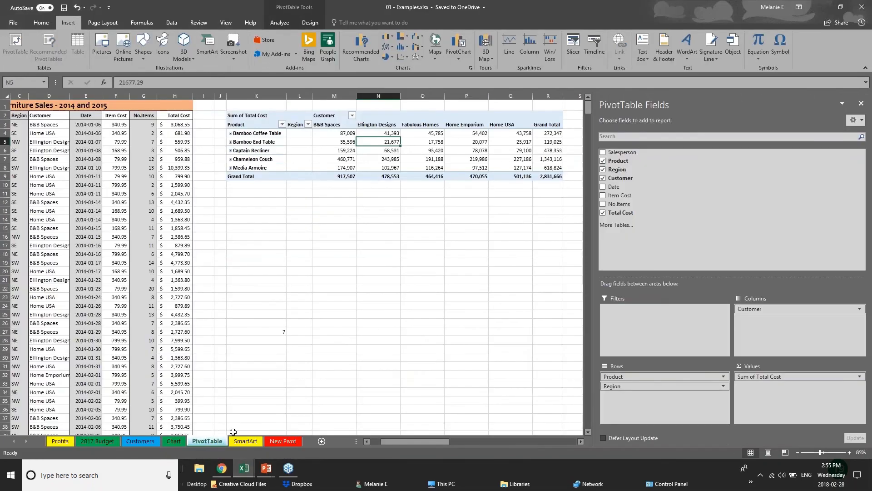
click(861, 104)
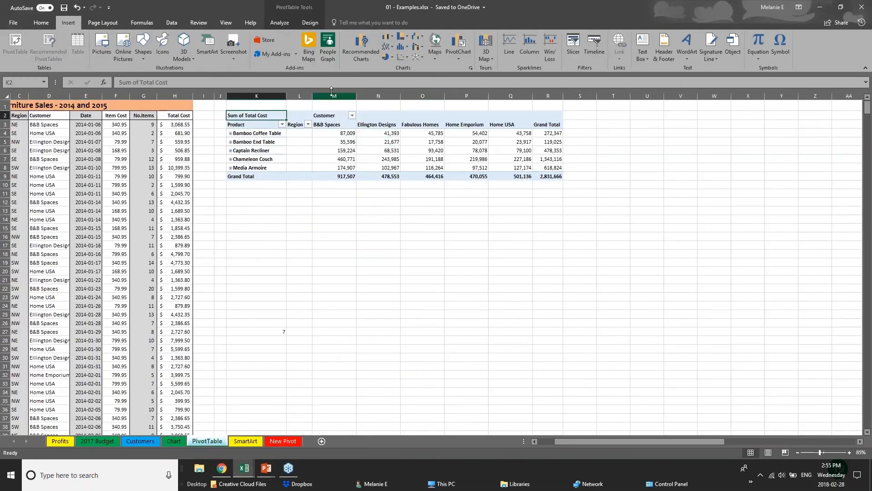
drag(237, 103, 613, 191)
key(Delete)
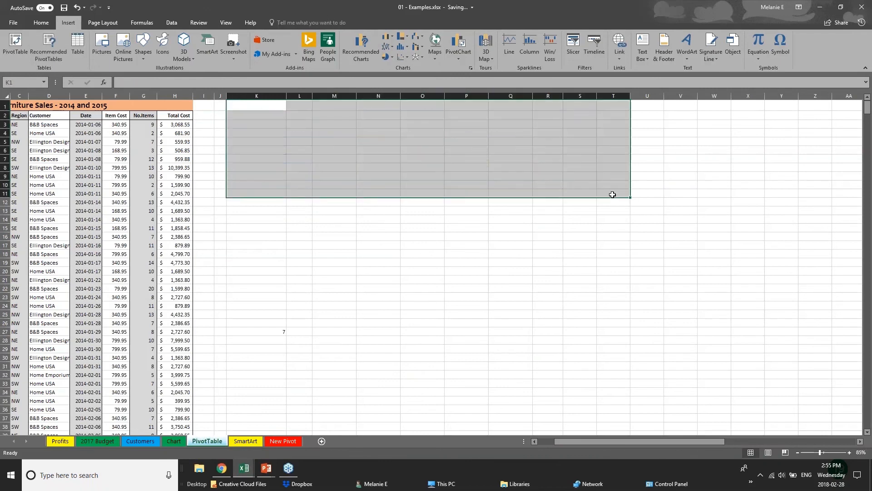
Examine the Furniture Sales 2014 and 2015 source data on the PivotTable sheet.
click(121, 183)
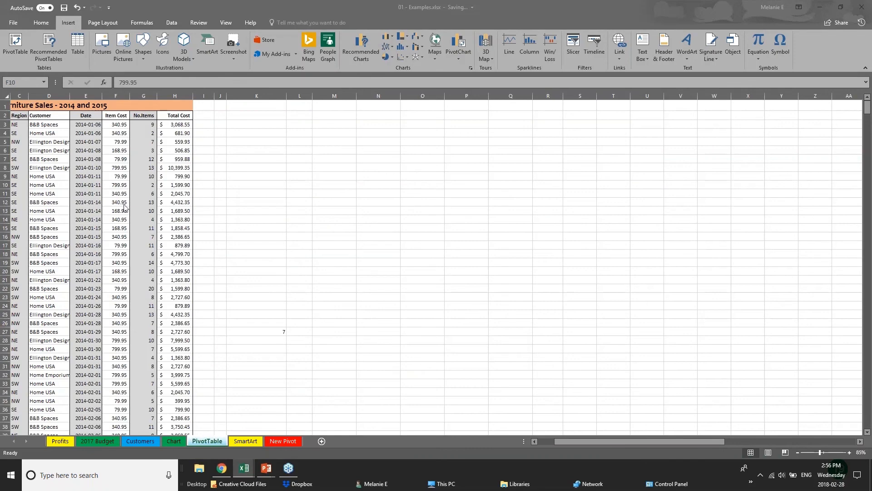
drag(568, 439, 537, 442)
click(40, 143)
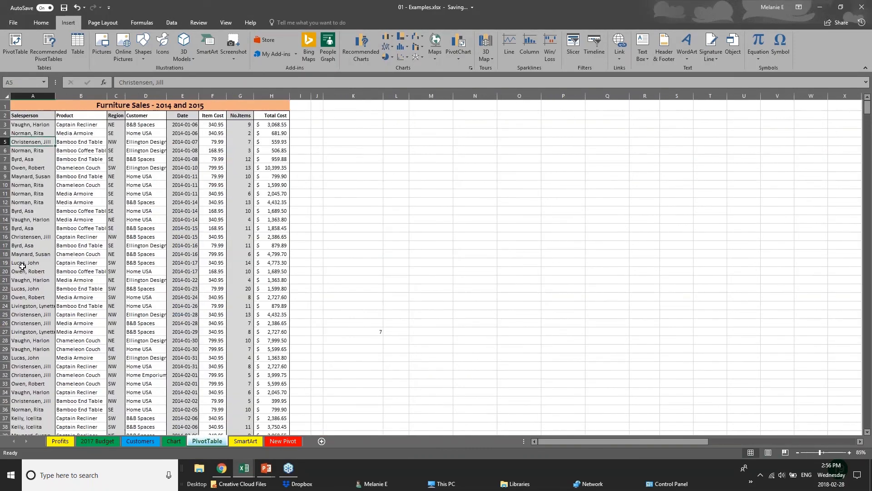
scroll(22, 266, down, 6)
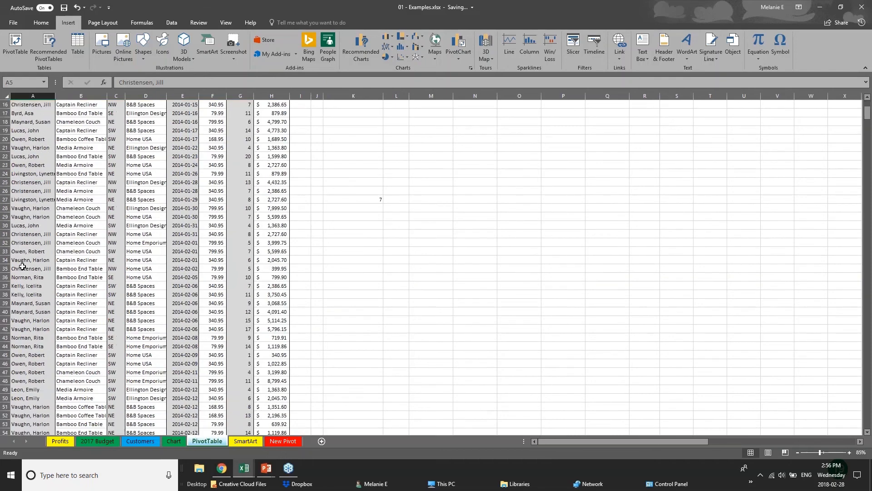
scroll(137, 195, up, 6)
click(265, 126)
click(269, 183)
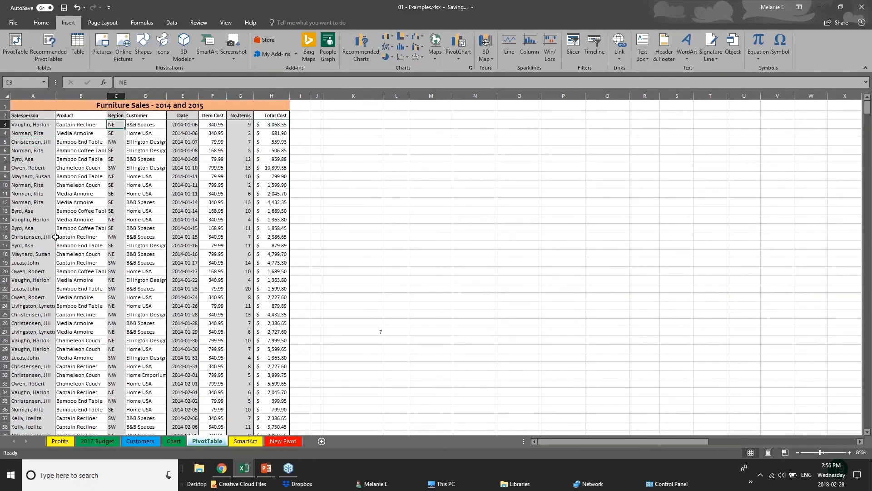
Scroll down through the sales records and back to the top to check how far the source data extends.
click(52, 254)
scroll(57, 362, down, 5)
scroll(58, 362, down, 20)
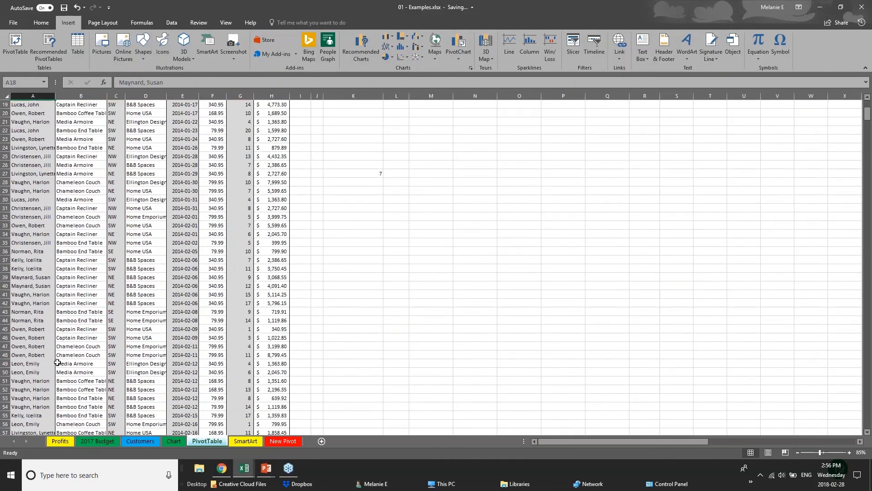
scroll(57, 362, down, 2)
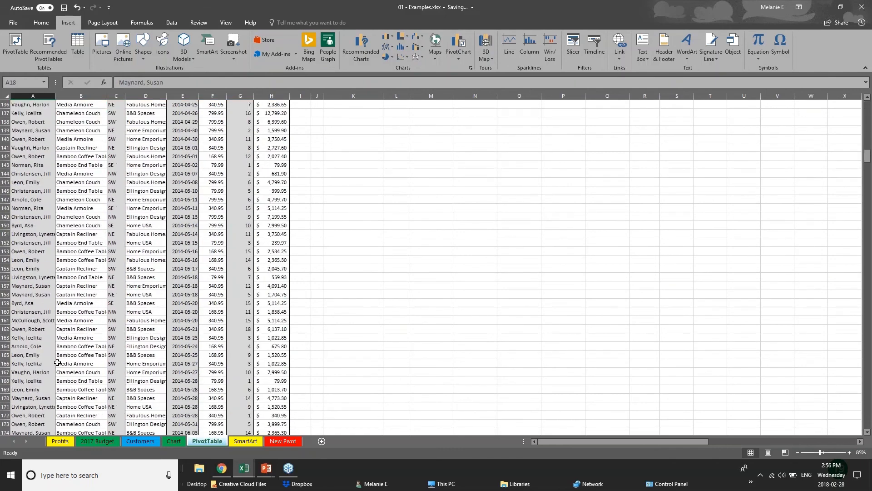
scroll(57, 362, up, 20)
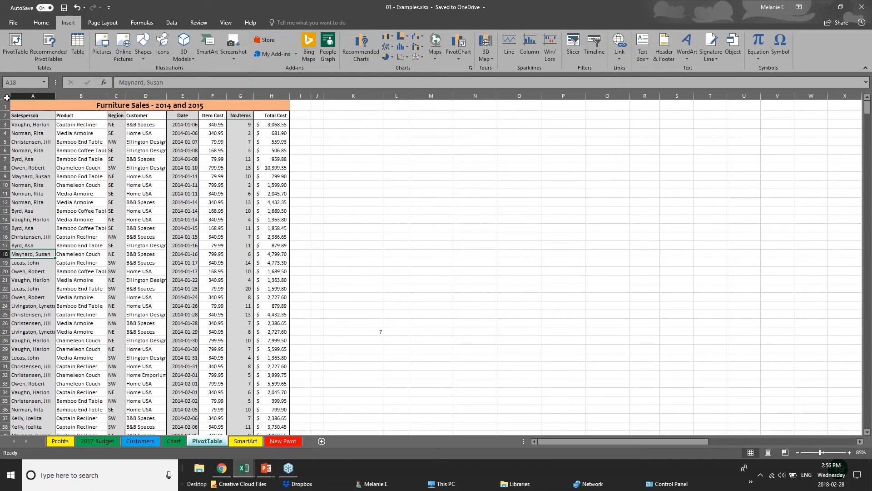
Try to create a PivotTable from the entire worksheet's data on a new worksheet.
click(7, 98)
click(354, 219)
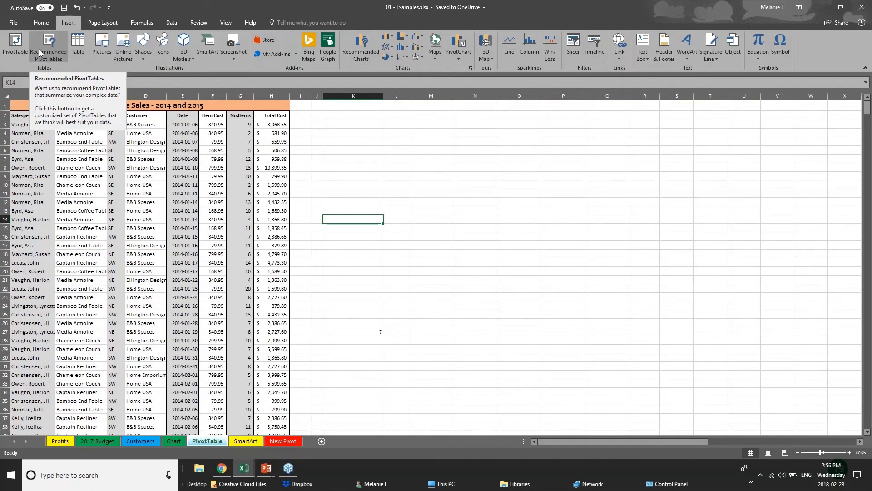
click(14, 55)
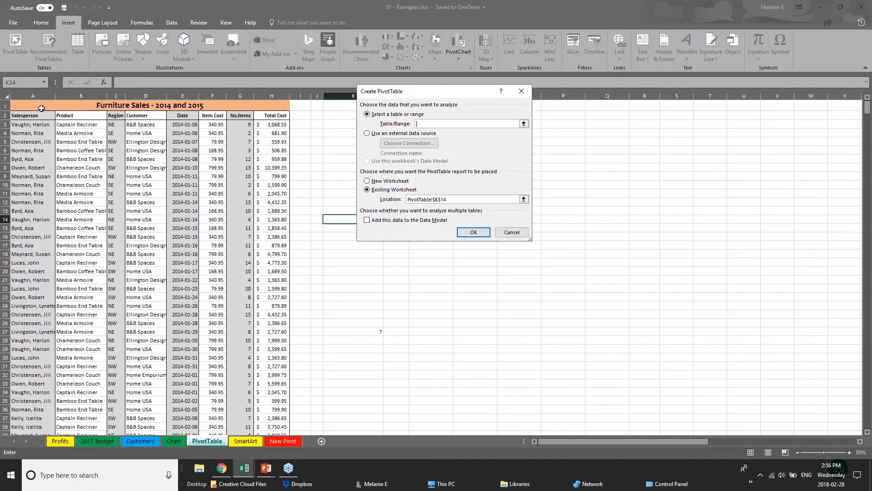
click(26, 104)
key(Escape)
click(6, 96)
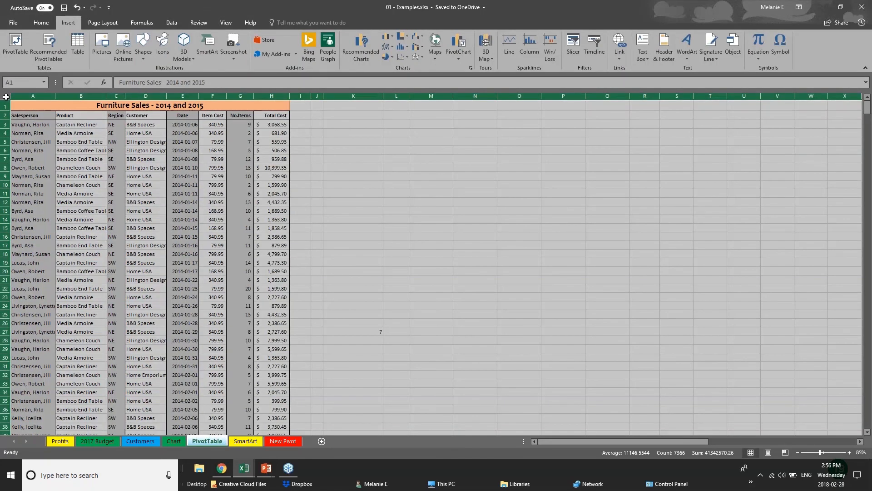
click(14, 41)
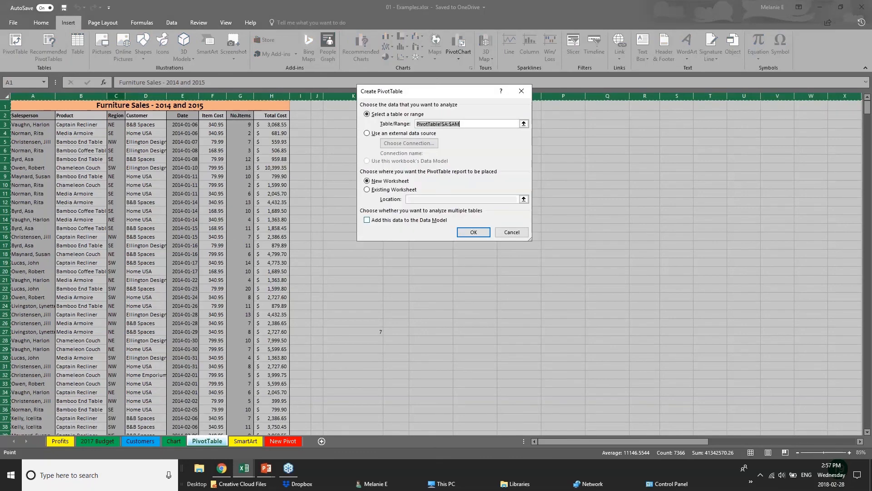
click(475, 236)
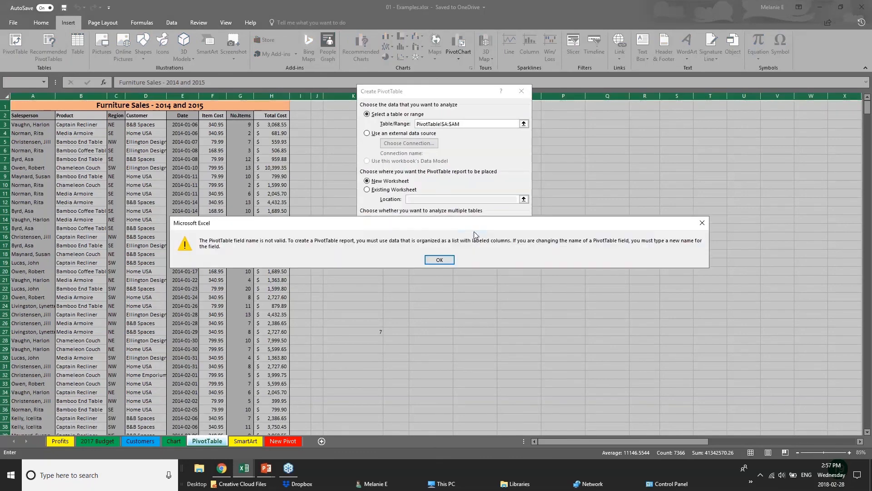
click(434, 263)
click(473, 231)
click(436, 262)
click(512, 232)
Select columns A through H of the sales data and insert a PivotTable on a new worksheet.
click(145, 132)
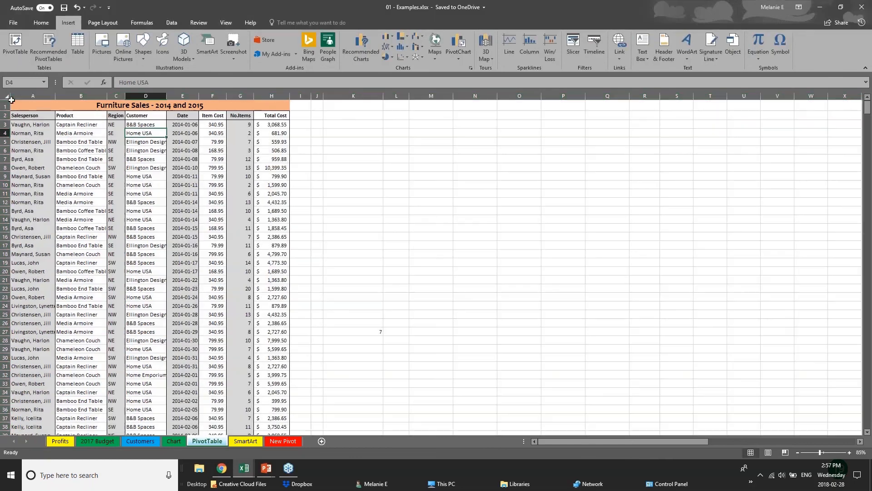
drag(17, 96, 272, 96)
click(15, 47)
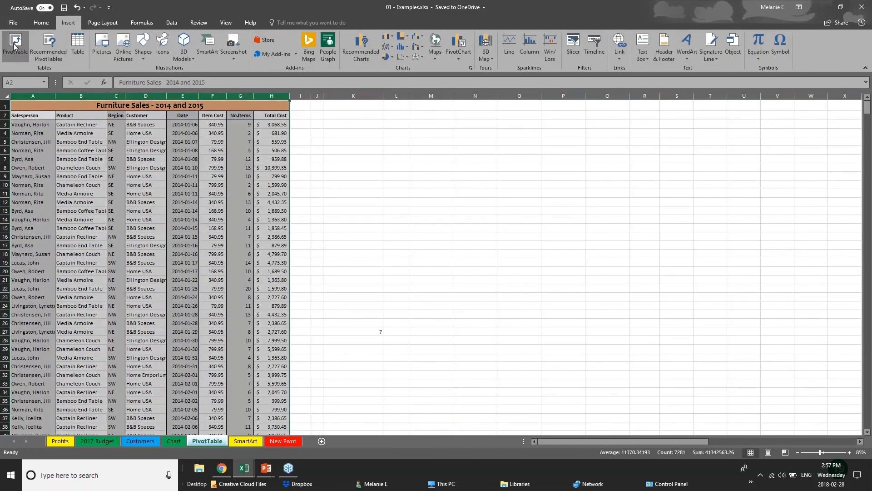
key(Return)
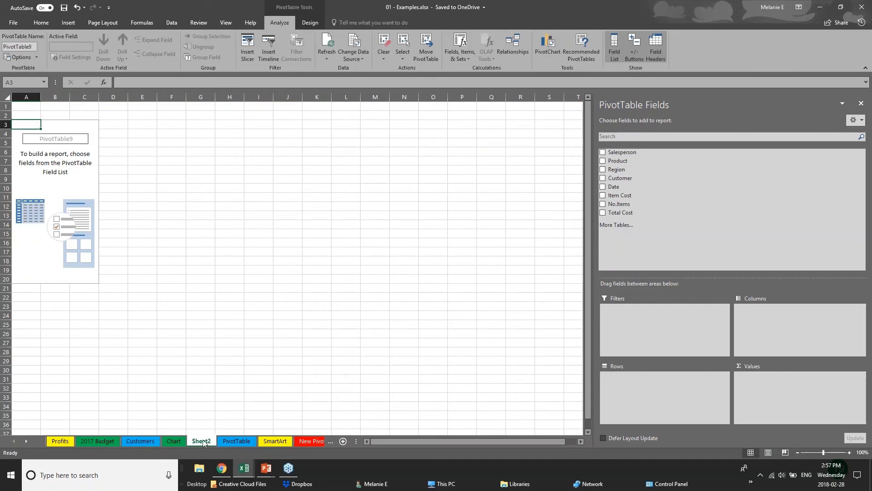
Rename the new pivot table sheet as PIVOT 2.
double_click(209, 441)
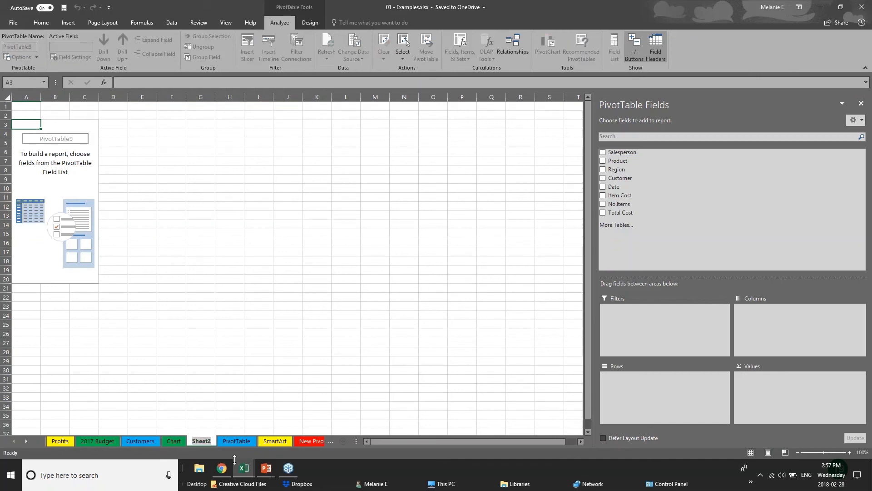
text(PIVO)
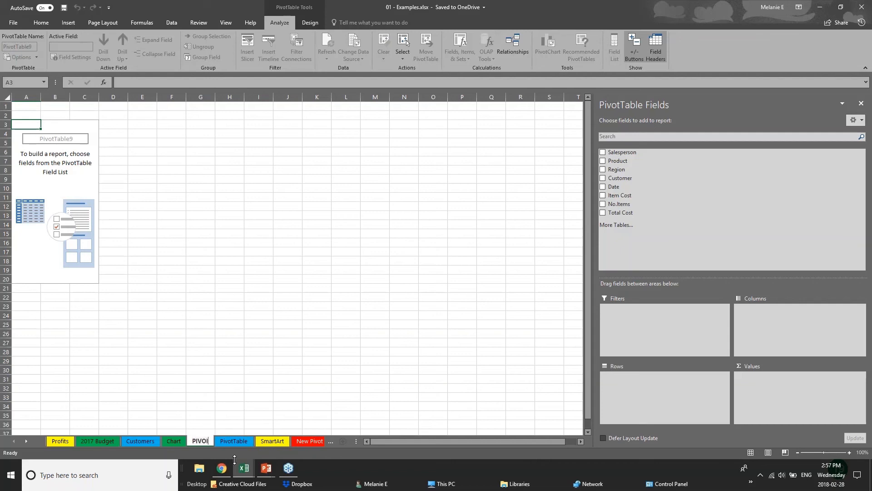
text(T 2)
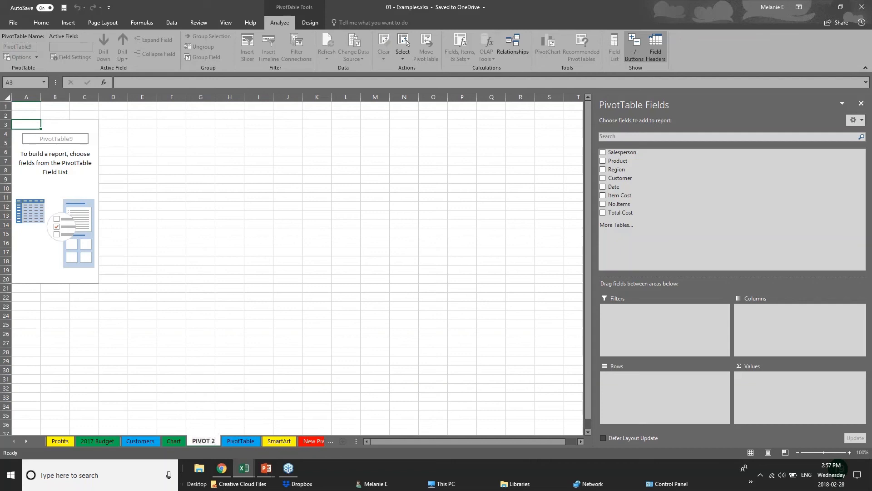
Add Region and Date to the pivot rows, then remove Quarters and Date so only Years stays under each region.
click(65, 141)
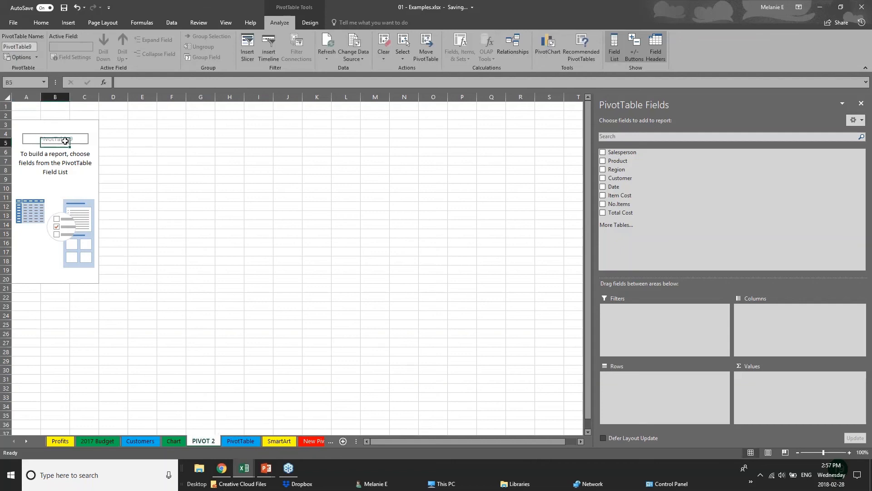
click(65, 133)
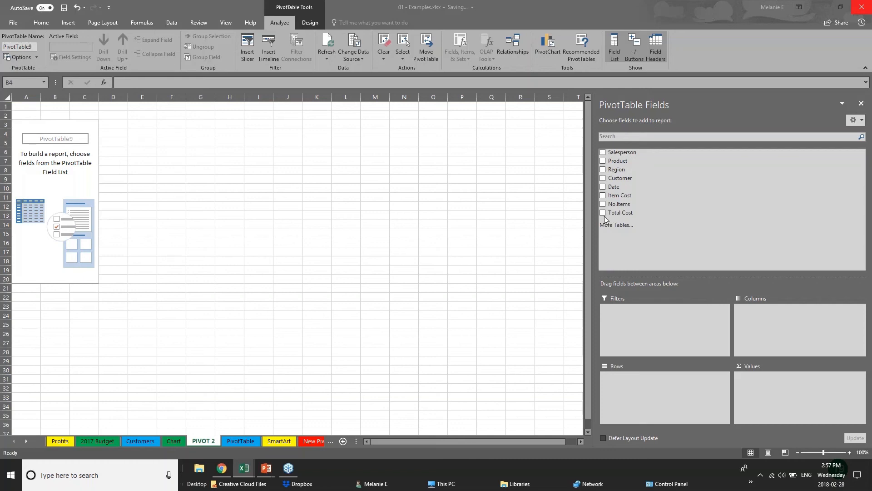
click(604, 170)
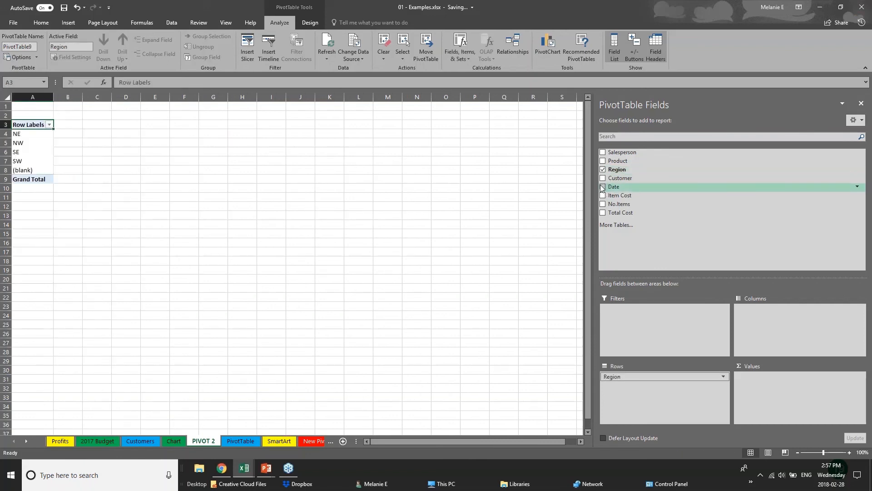
click(603, 187)
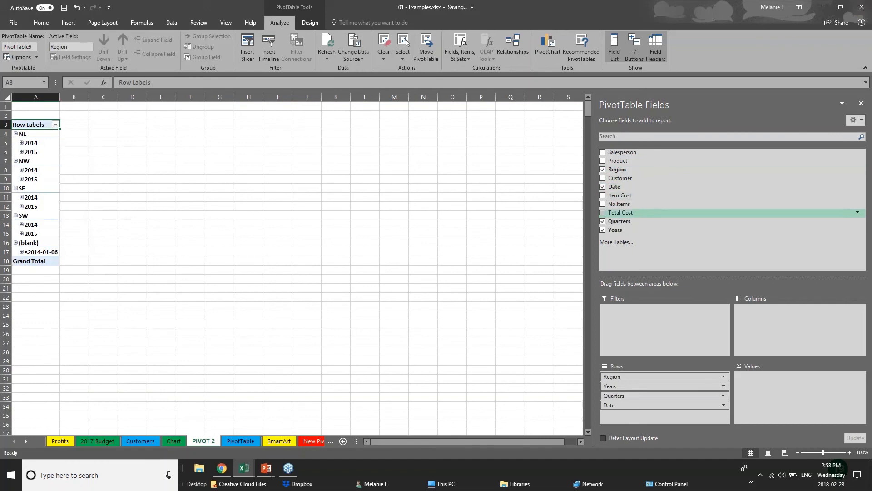
click(603, 222)
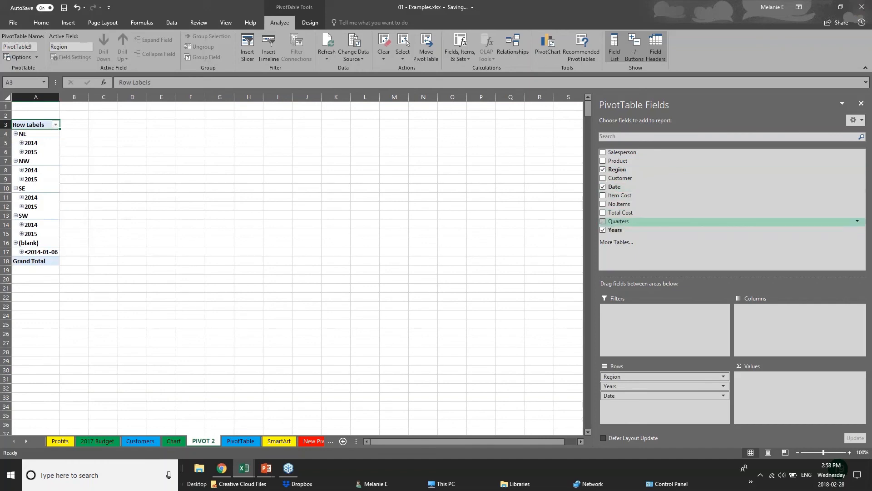
click(603, 187)
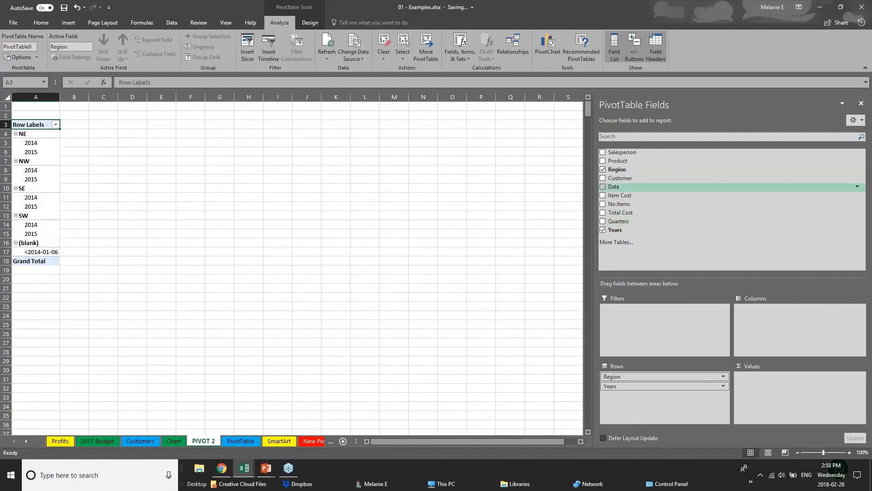
Add Total Cost to the pivot values and widen column A to fit the row labels.
click(603, 213)
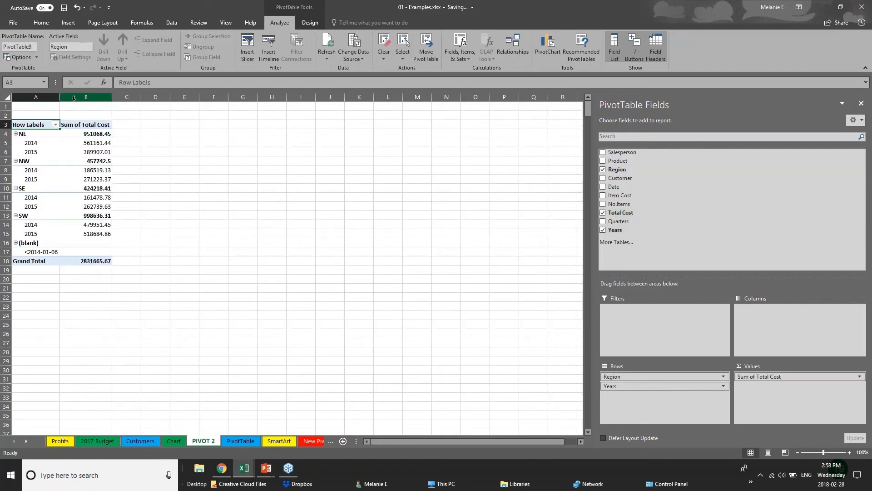
drag(59, 97, 204, 101)
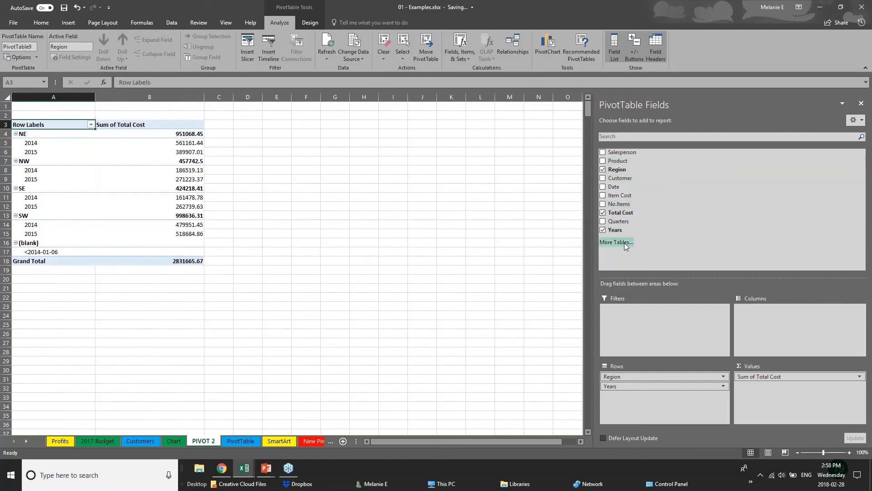
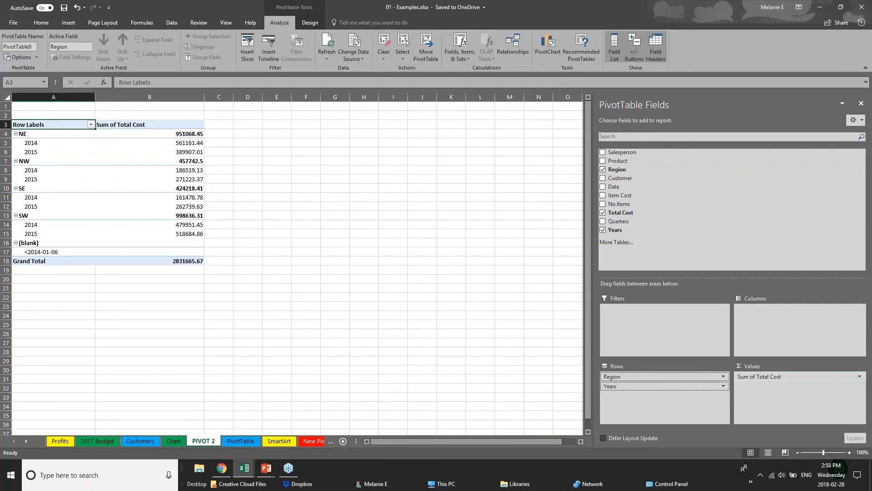
Move the Years field from the pivot rows to the pivot columns.
click(643, 387)
click(647, 387)
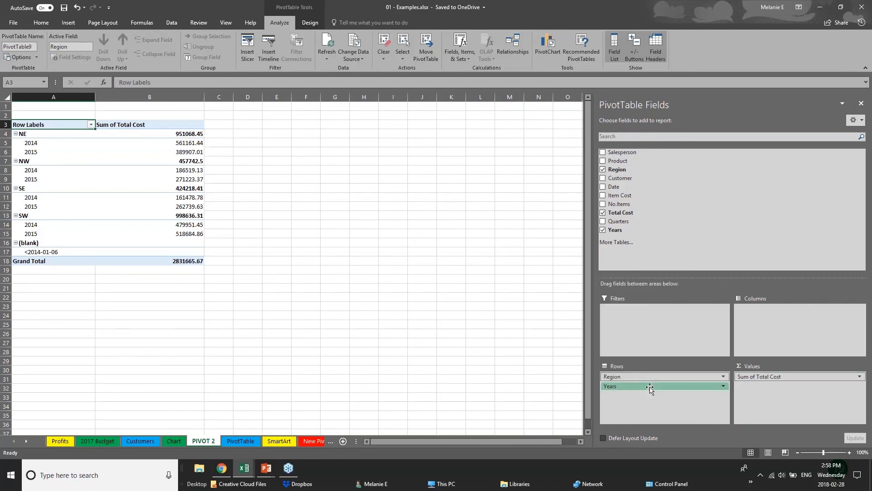
drag(647, 386, 778, 318)
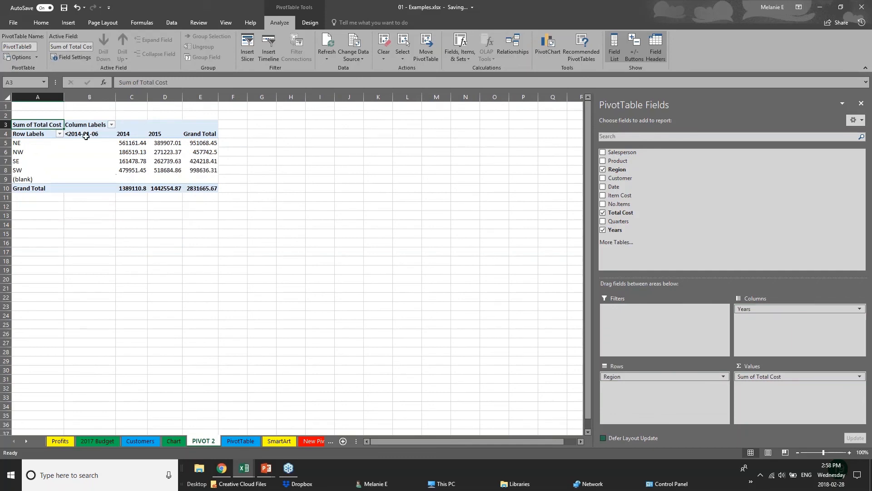
Examine the regional cost totals for each year in the pivot table.
click(23, 144)
click(23, 161)
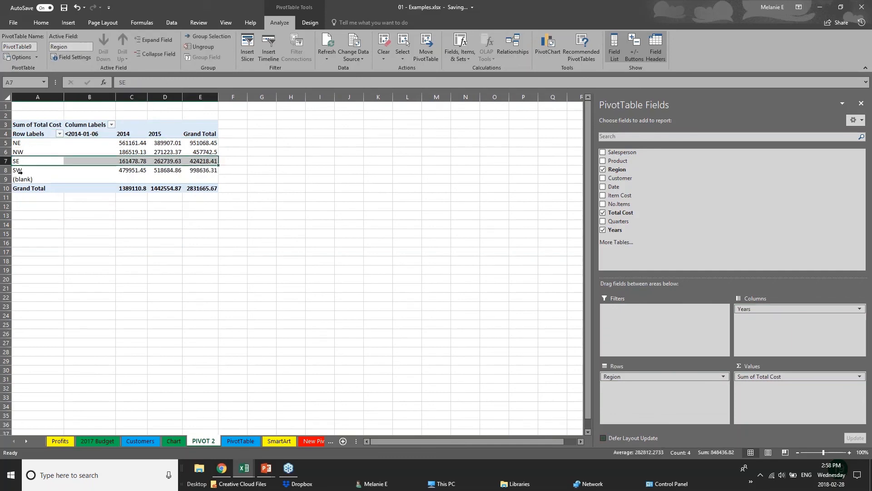
click(23, 170)
click(122, 143)
click(126, 161)
click(164, 133)
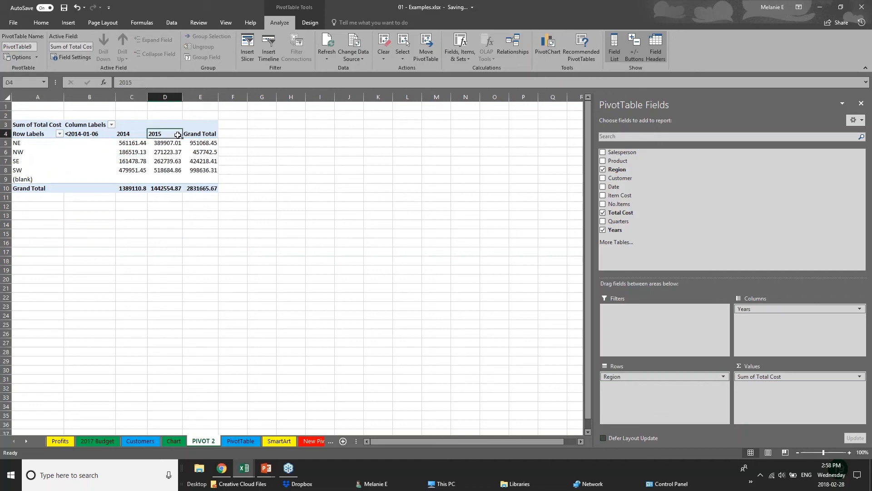
click(167, 152)
click(173, 170)
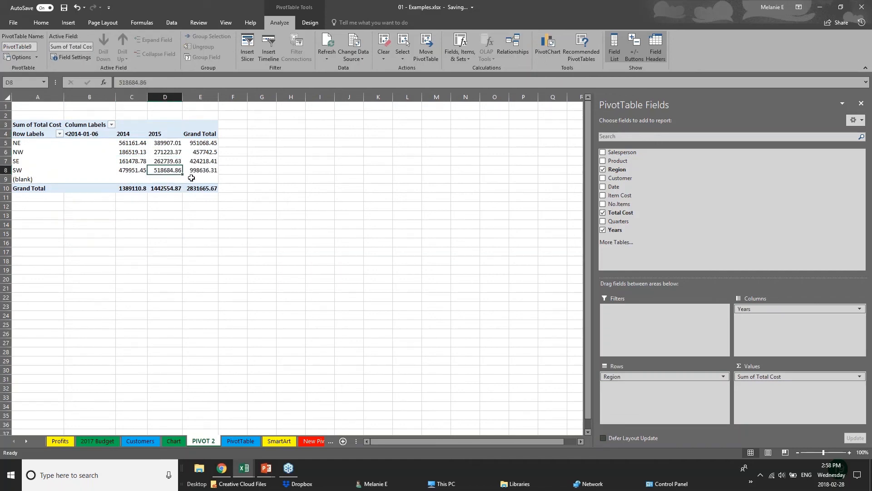
Put Region in the pivot columns and Years in the rows, then add Date to rows and Customer to columns.
mouse_move(772, 309)
mouse_down()
mouse_move(663, 318)
mouse_move(661, 389)
mouse_move(772, 320)
mouse_up()
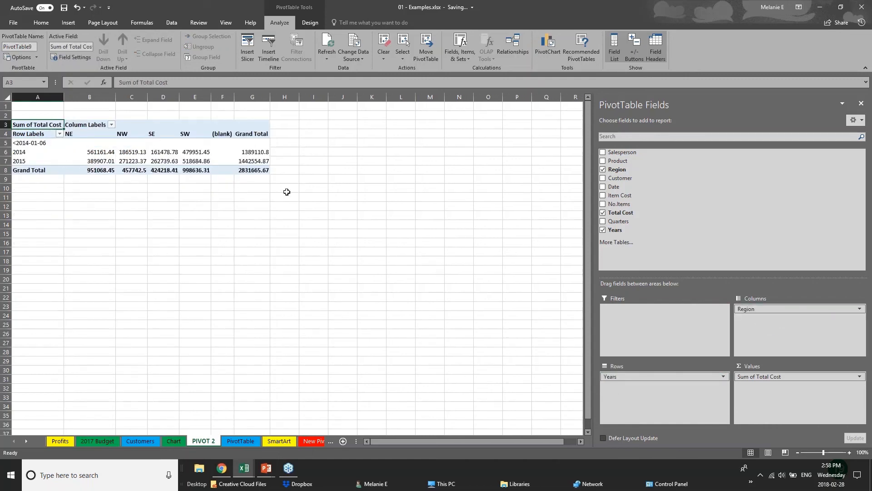
click(603, 179)
click(604, 187)
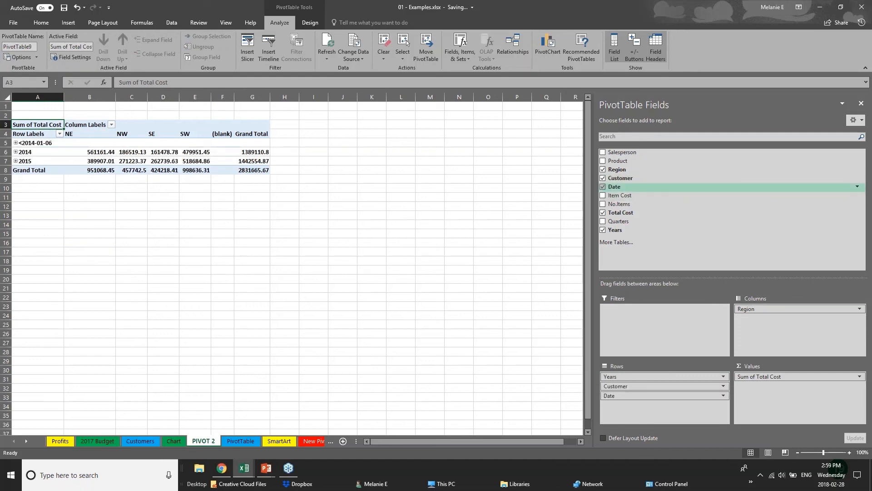
drag(643, 386, 782, 320)
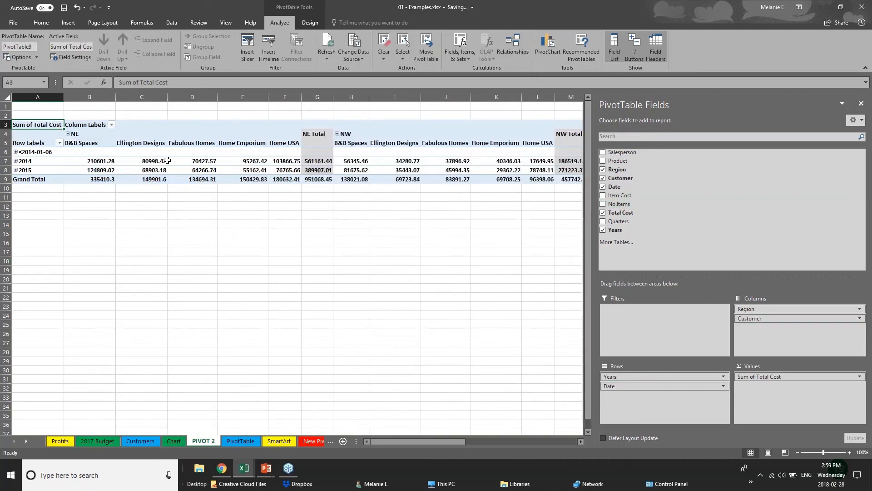
Expand and collapse the year rows and browse the customer columns to review the monthly costs.
click(16, 152)
click(16, 152)
click(16, 161)
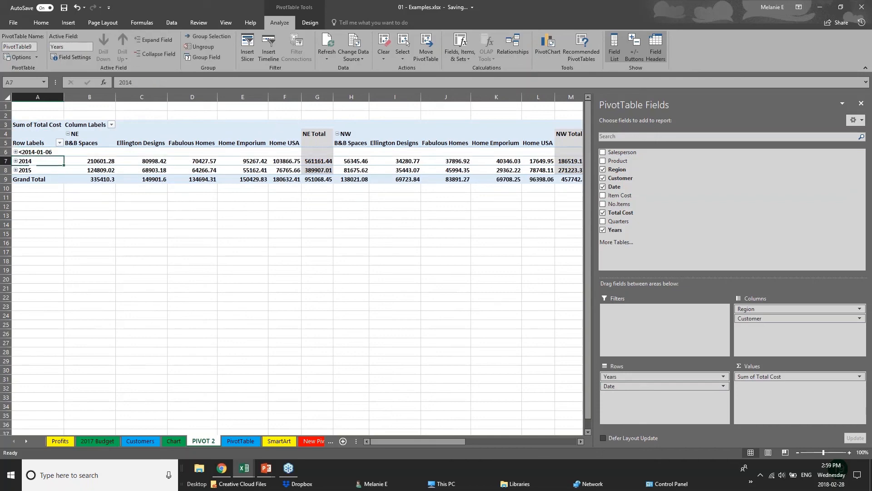
click(16, 161)
click(15, 170)
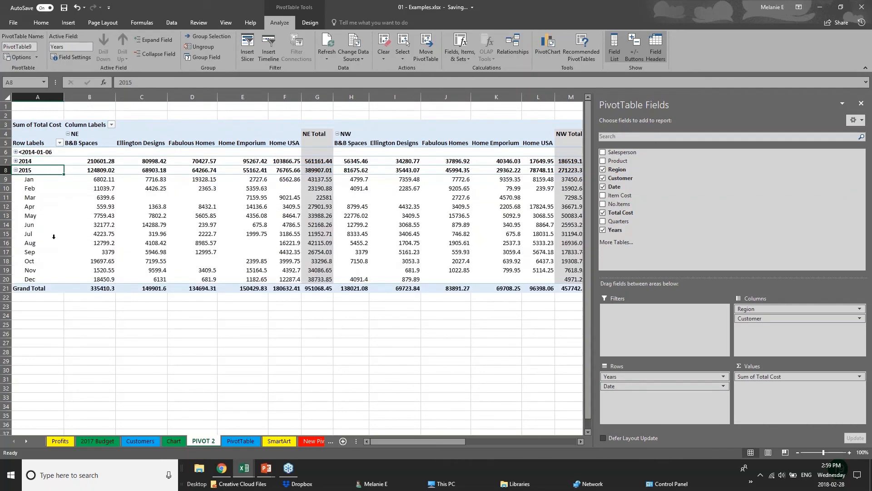
click(15, 170)
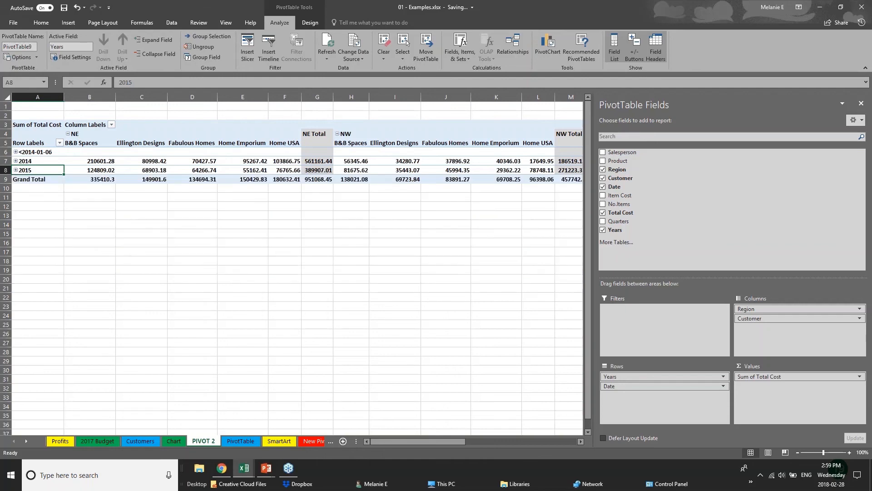
click(350, 220)
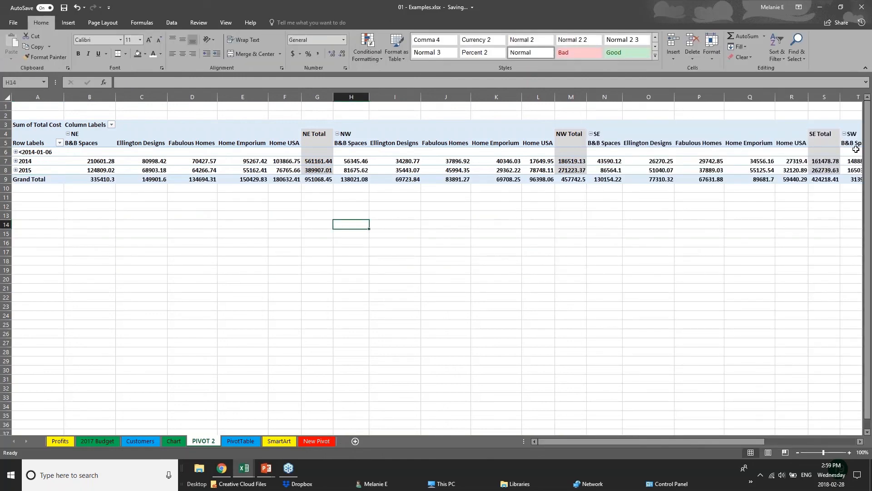
click(638, 154)
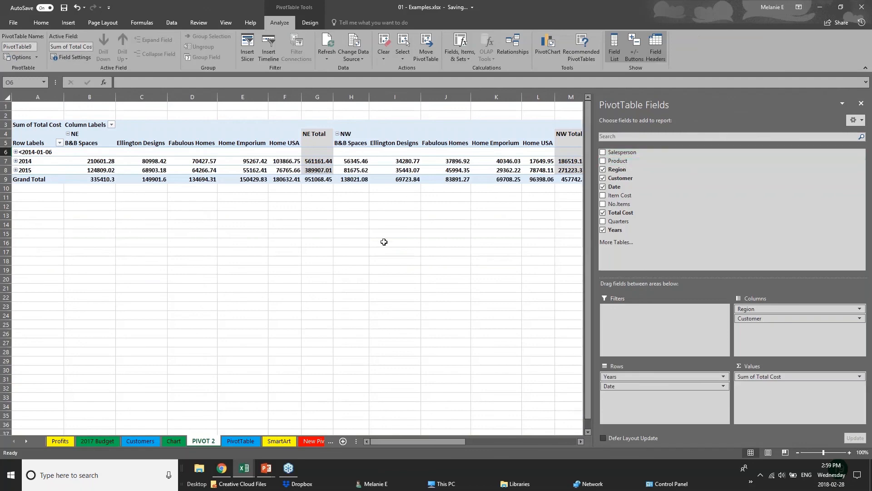
click(46, 224)
click(309, 170)
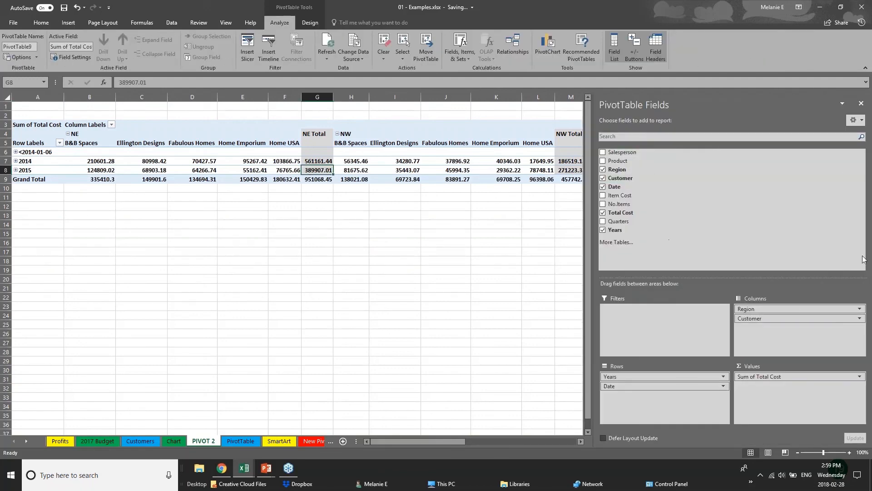
Remove the Customer and Date fields from the pivot table.
click(603, 177)
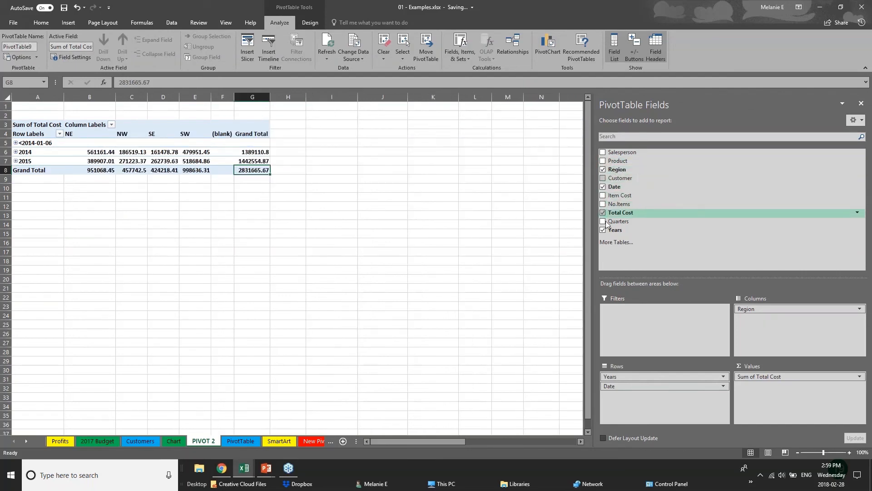
click(603, 187)
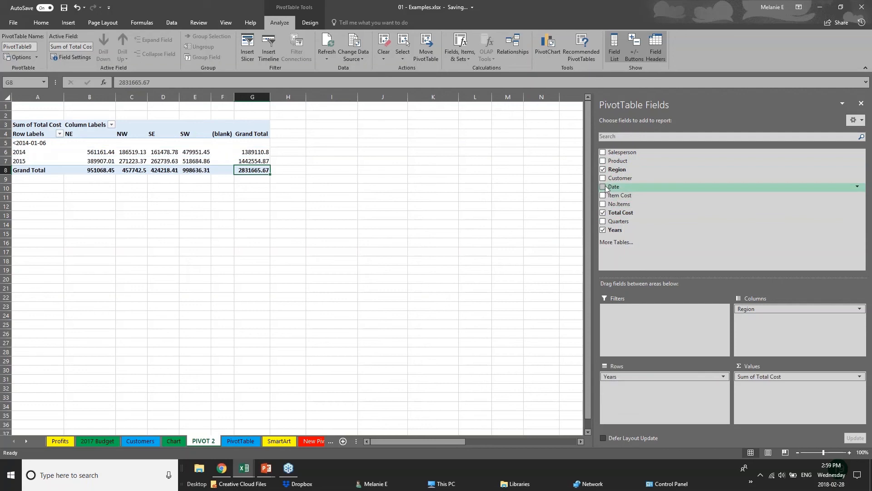
click(53, 196)
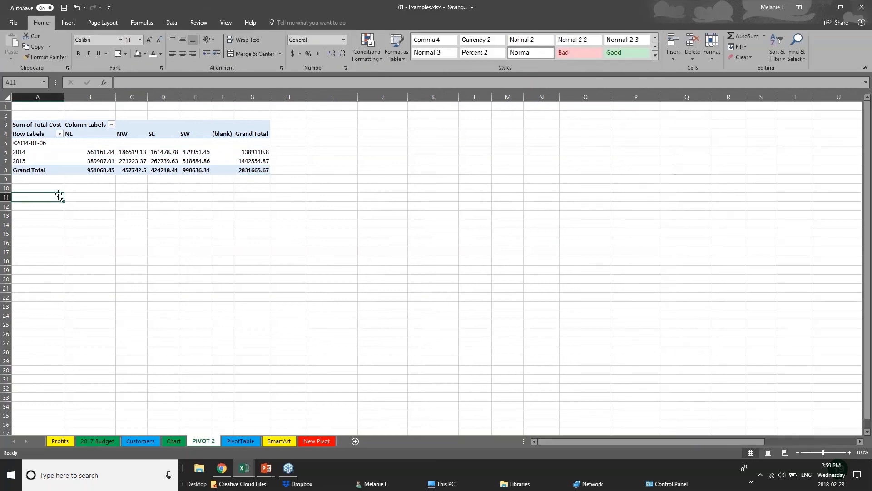
click(140, 167)
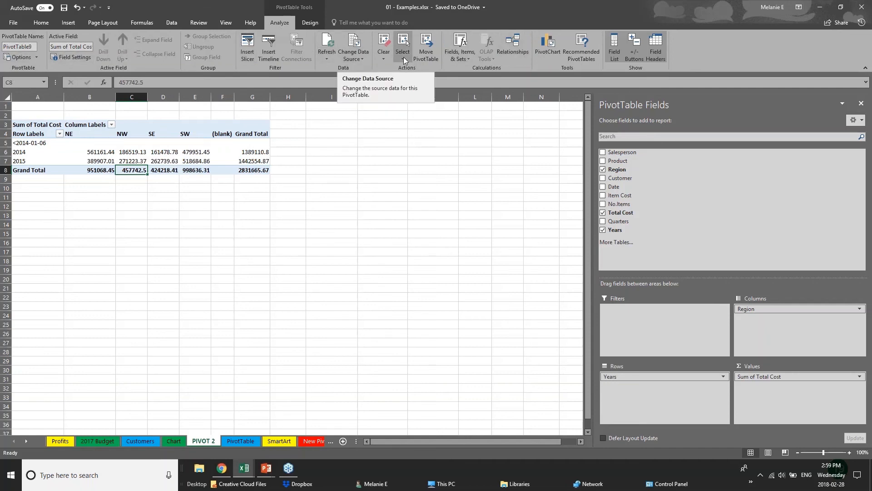
Insert a clustered column PivotChart from the pivot table and move it beside the data.
click(548, 47)
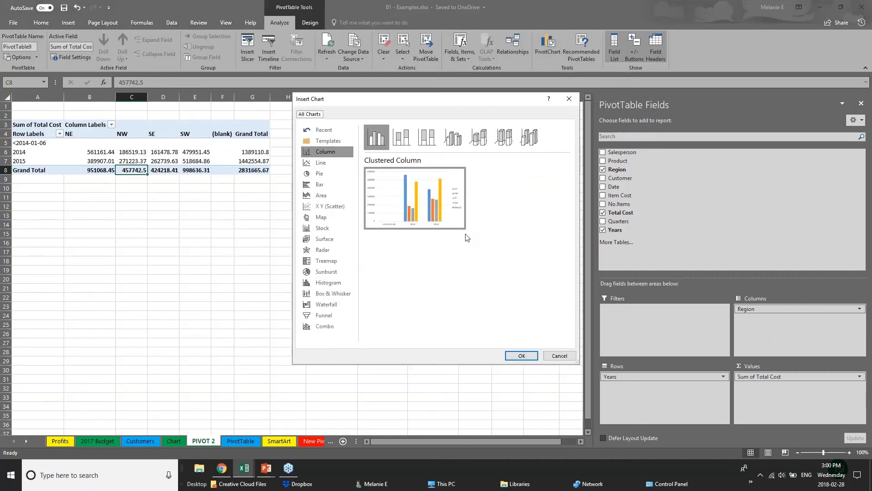
click(521, 356)
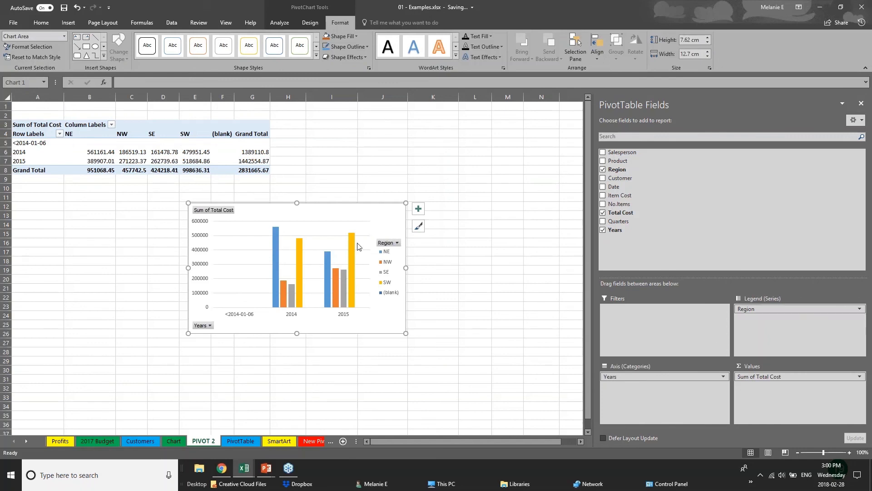
drag(358, 246, 492, 152)
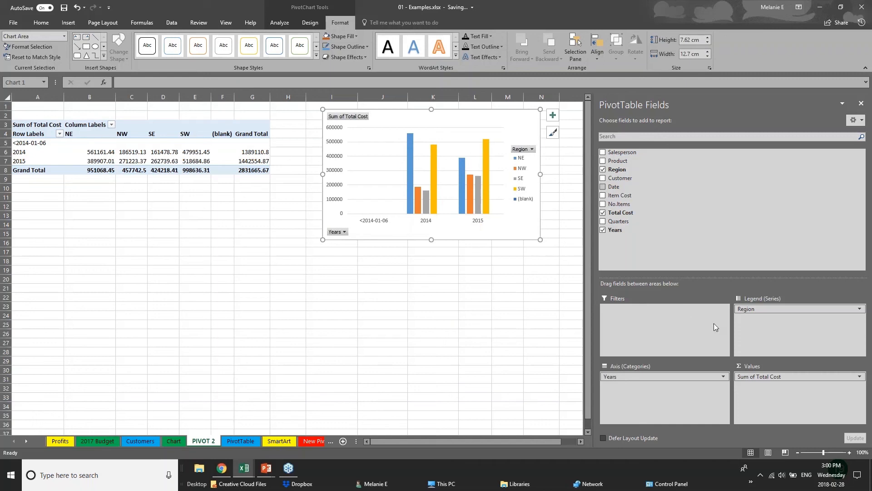
Add the Product and Customer fields to the PivotChart axis categories.
click(672, 376)
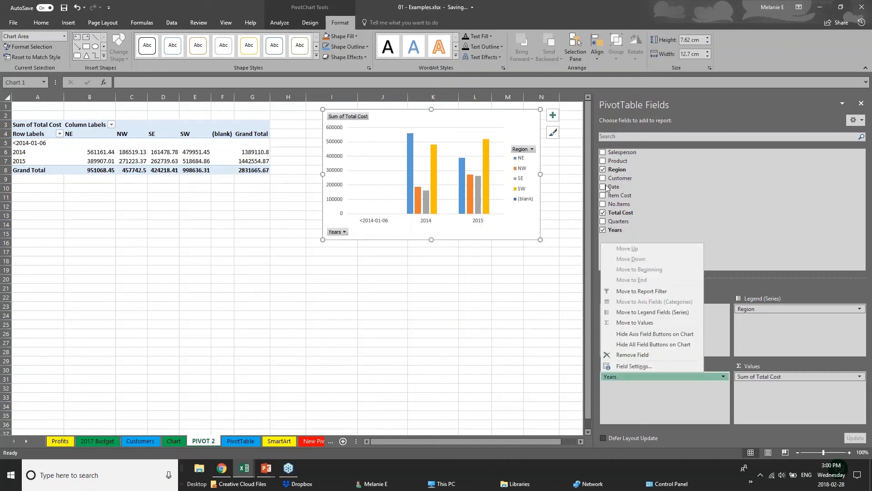
click(603, 161)
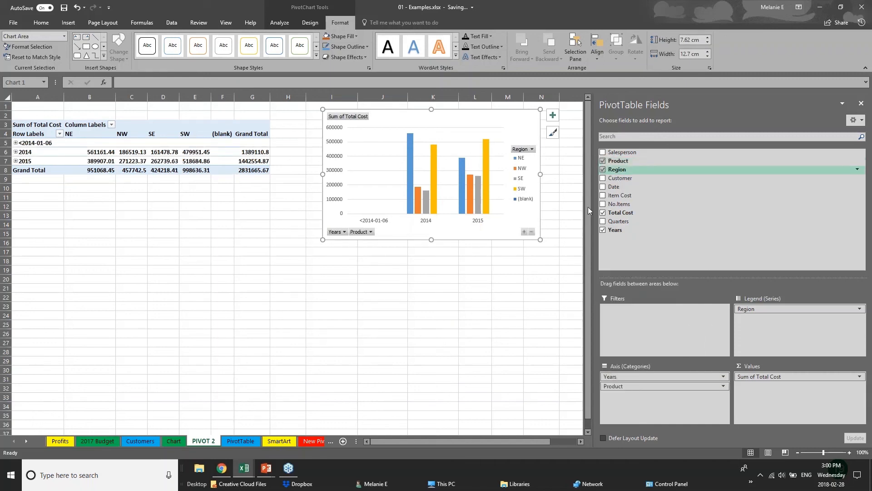
click(603, 178)
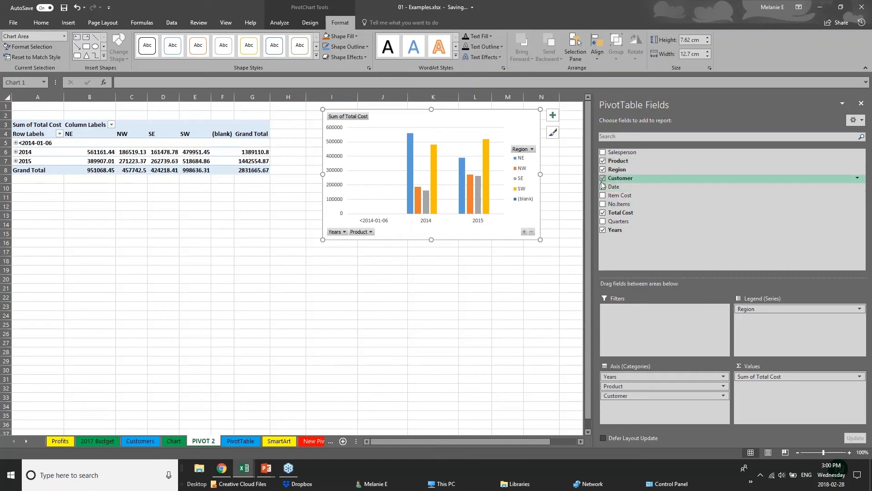
Move Customer from the chart axis to the legend series and reposition the chart below the pivot table.
click(401, 232)
click(336, 398)
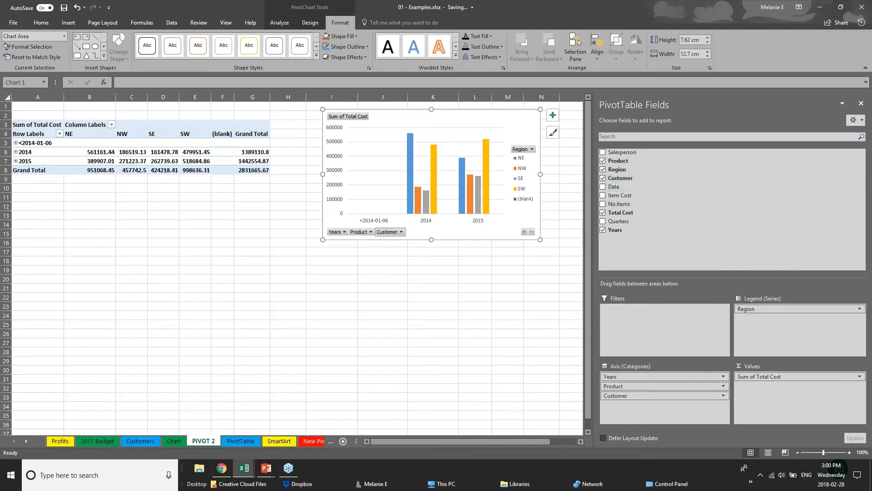
click(402, 232)
click(402, 233)
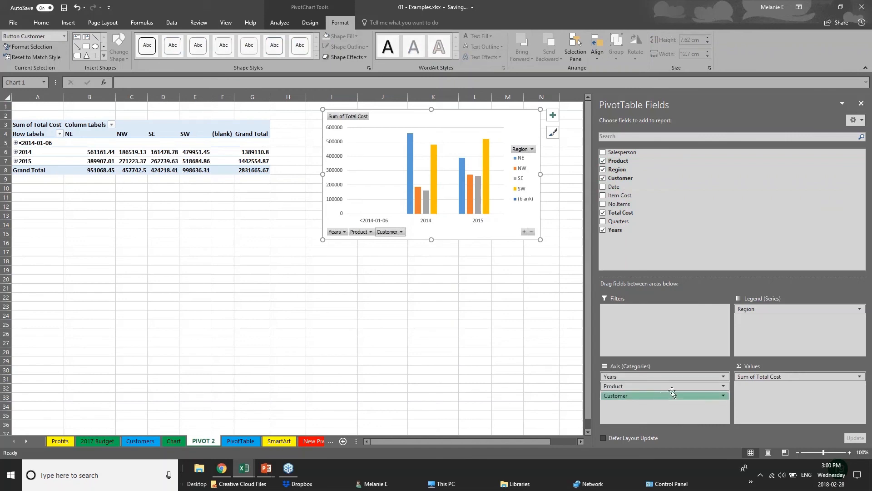
drag(672, 393, 772, 317)
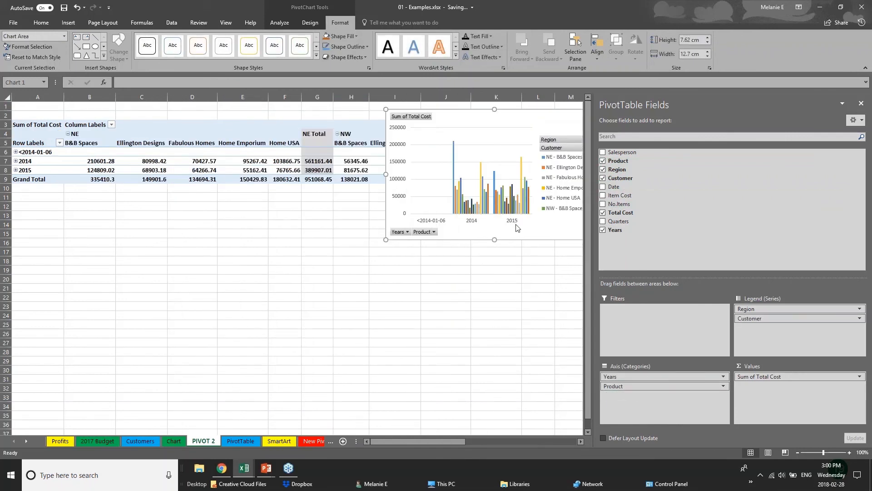
drag(548, 122, 419, 270)
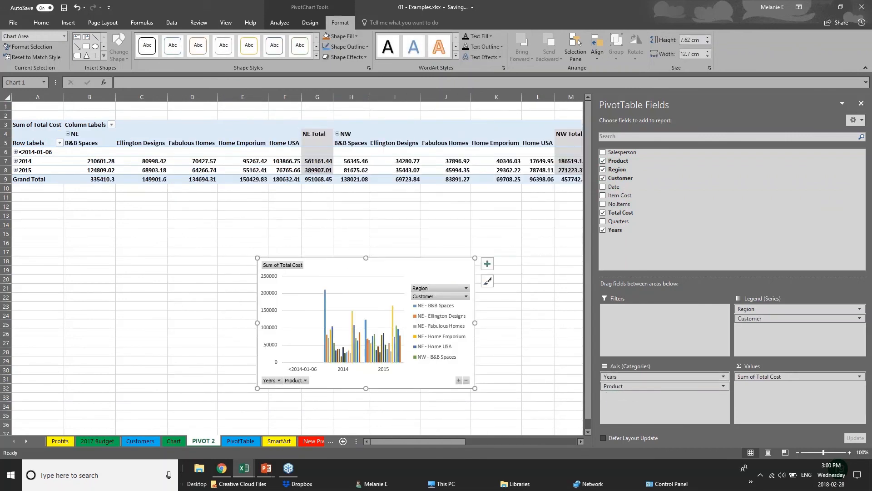
Rearrange the chart fields so Customer and Product form the legend and Region joins Years on the axis.
mouse_move(773, 309)
mouse_down()
mouse_move(753, 315)
mouse_move(658, 416)
mouse_move(759, 319)
mouse_up()
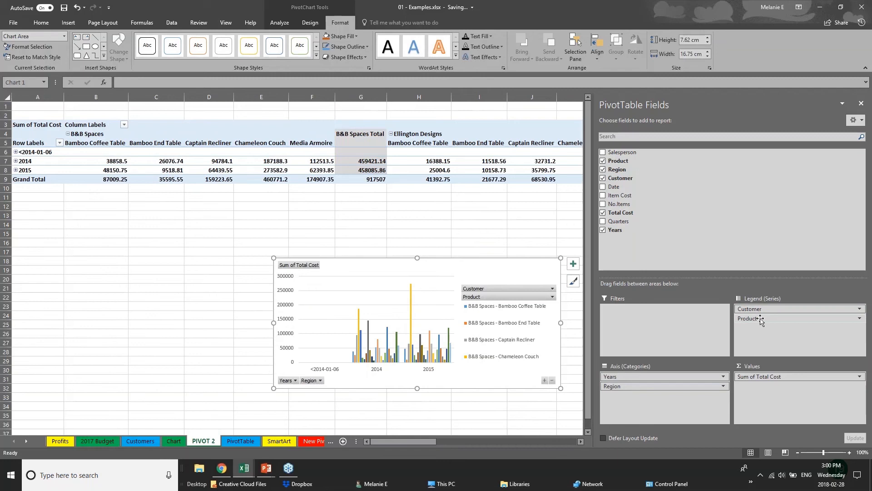
click(68, 22)
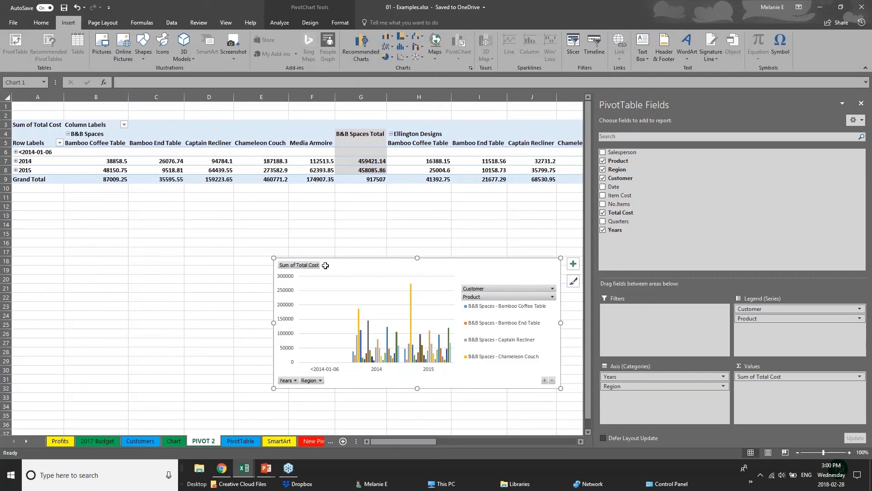
click(250, 270)
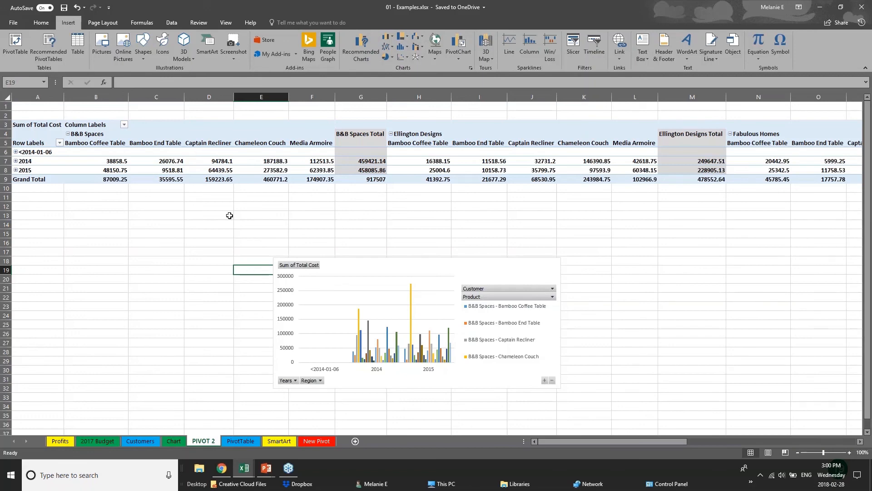
Switch to the PowerPoint slide show and advance to the next slide.
click(266, 468)
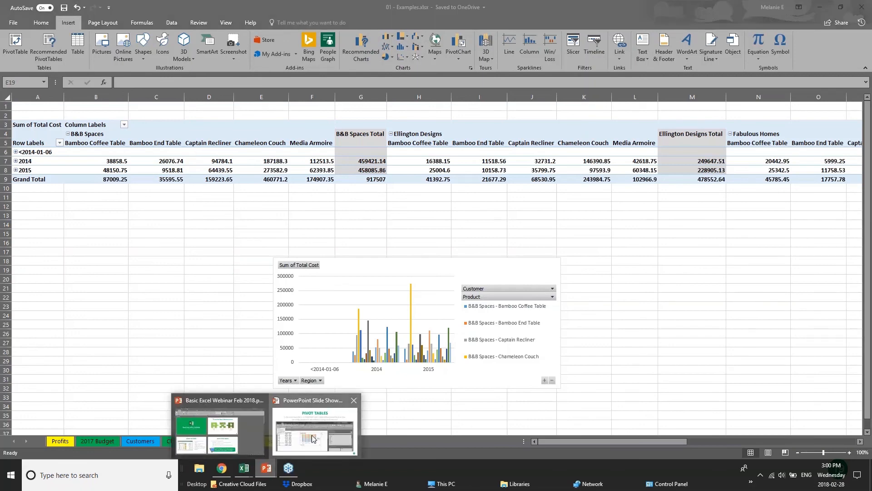
click(314, 439)
key(Right)
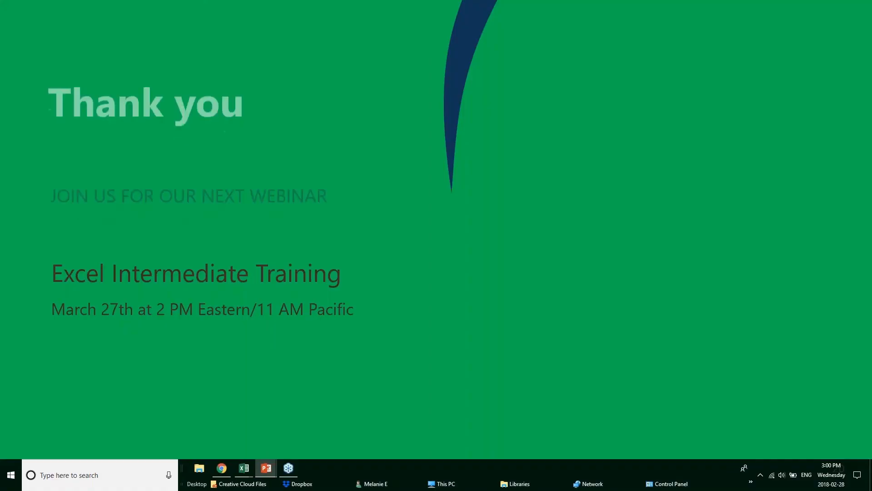